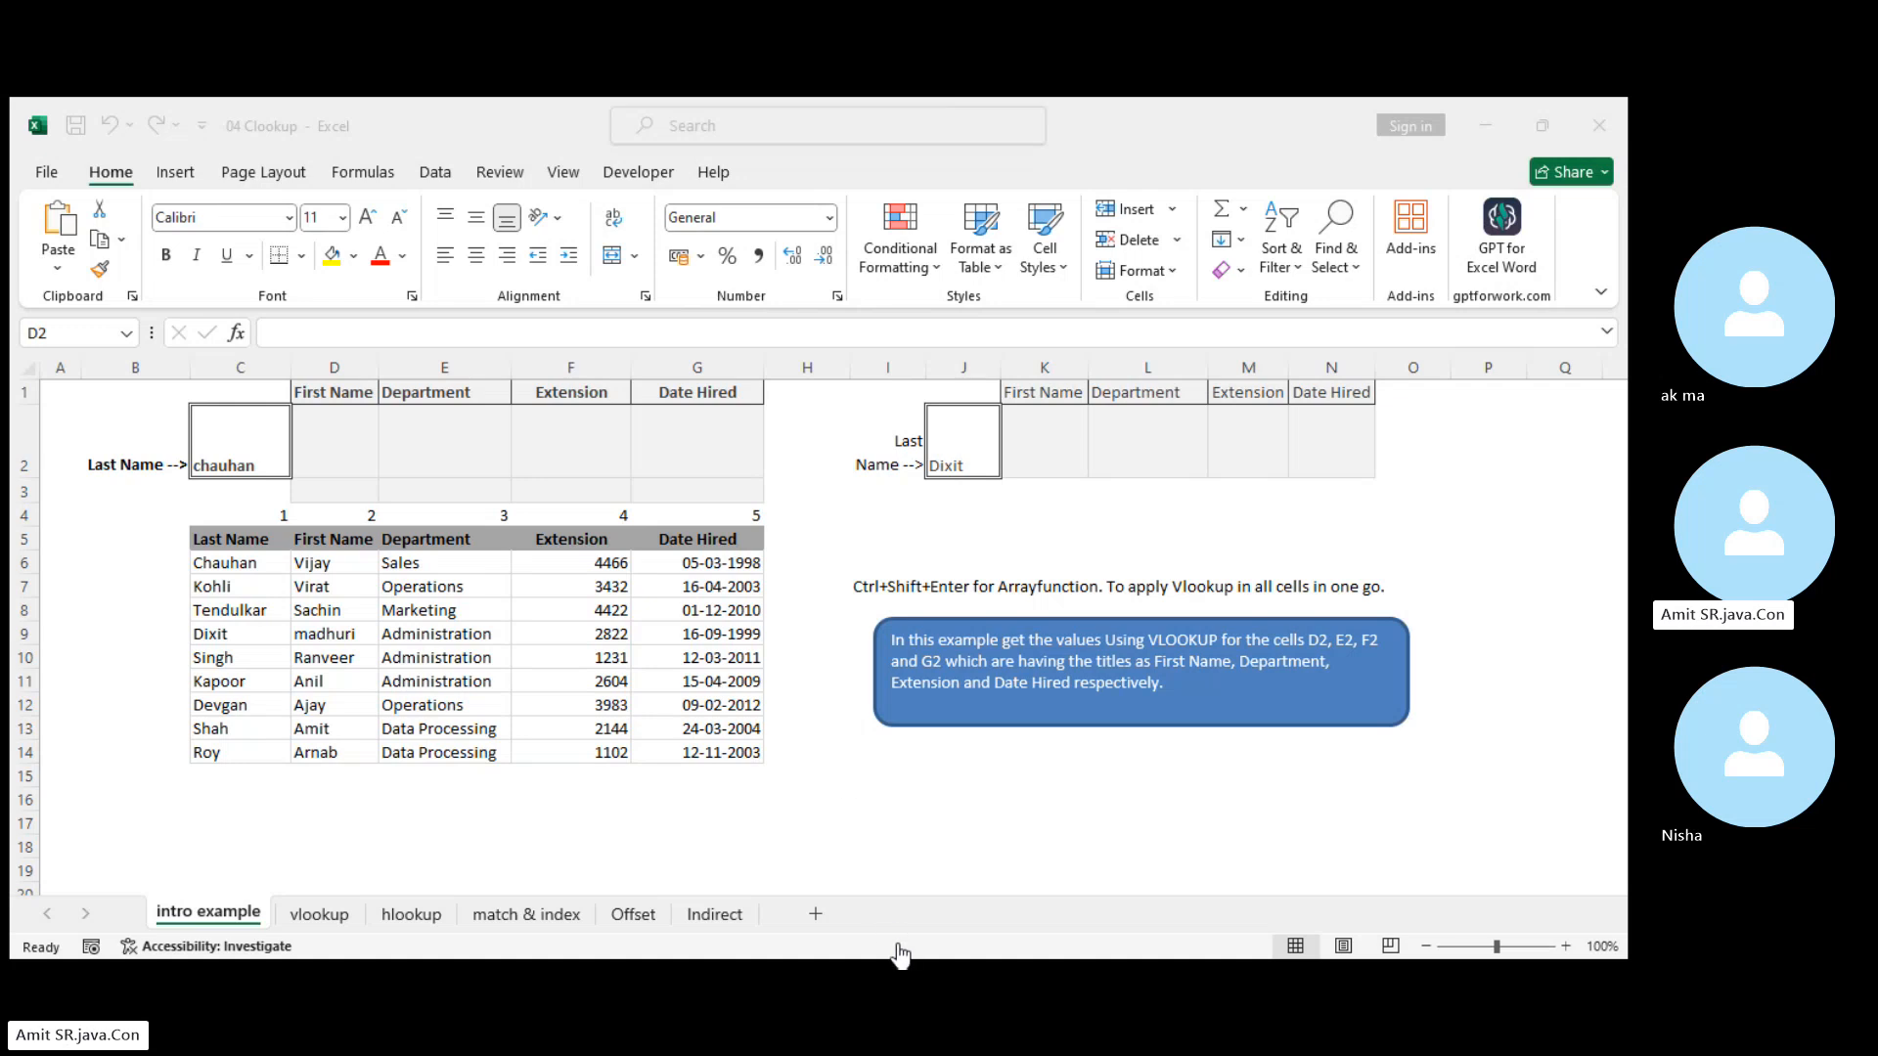
# Enter =VLOOKUP(C2,C5:G14,2,FALSE) in the First Name cell D2
pyautogui.hotkey('alt', 'Tab')
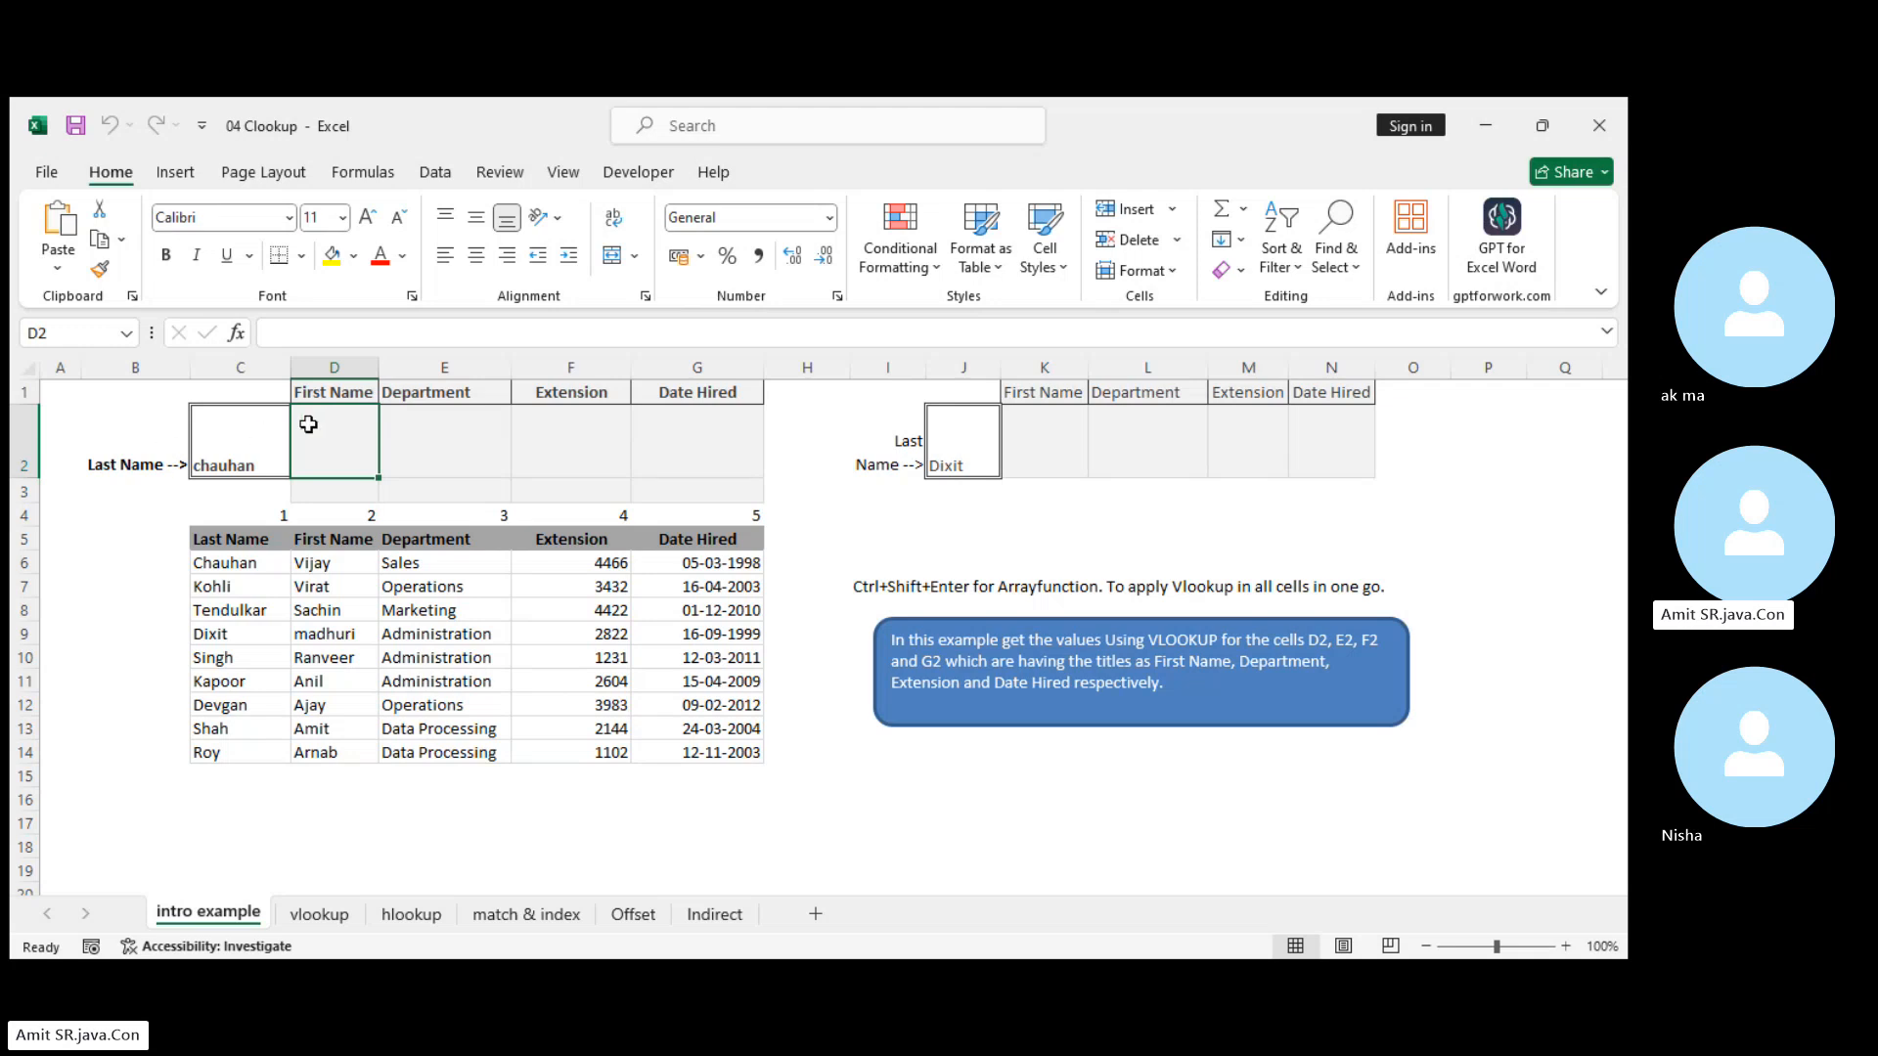
pyautogui.write('=vlooku')
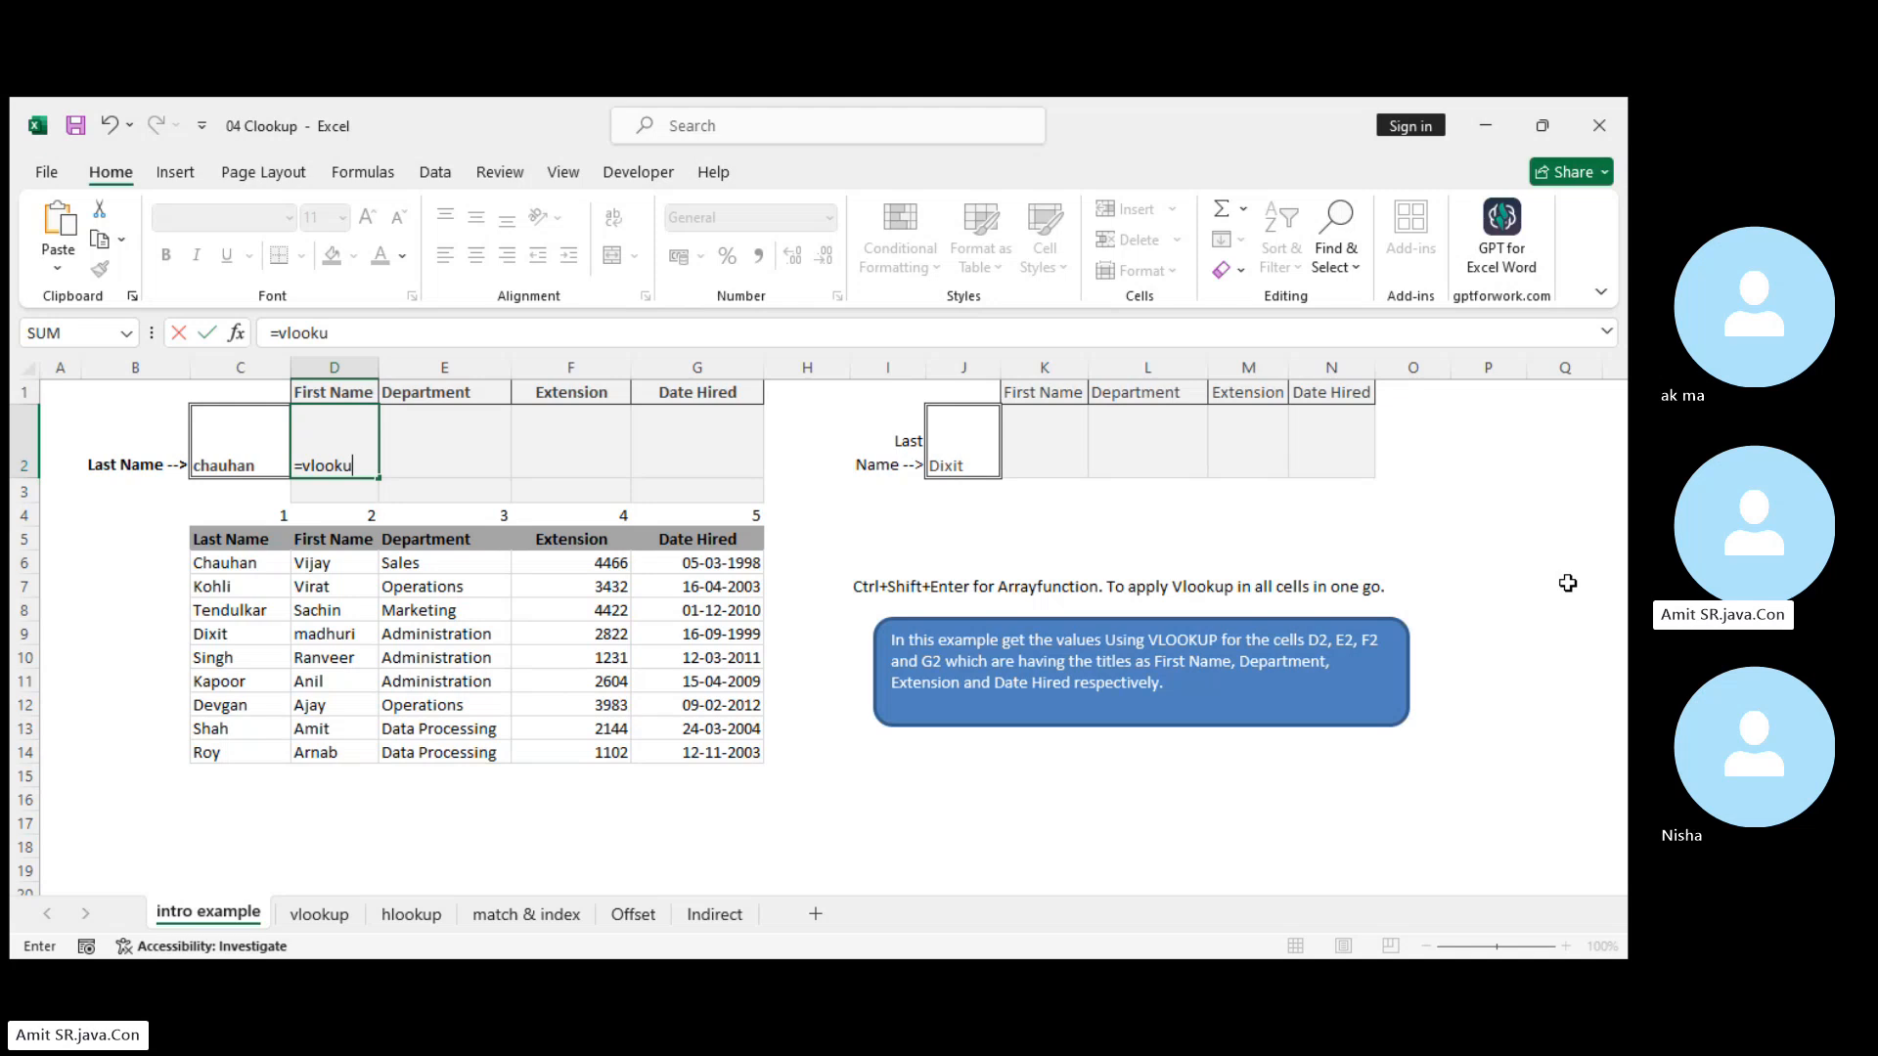
pyautogui.write('p')
pyautogui.press('Tab')
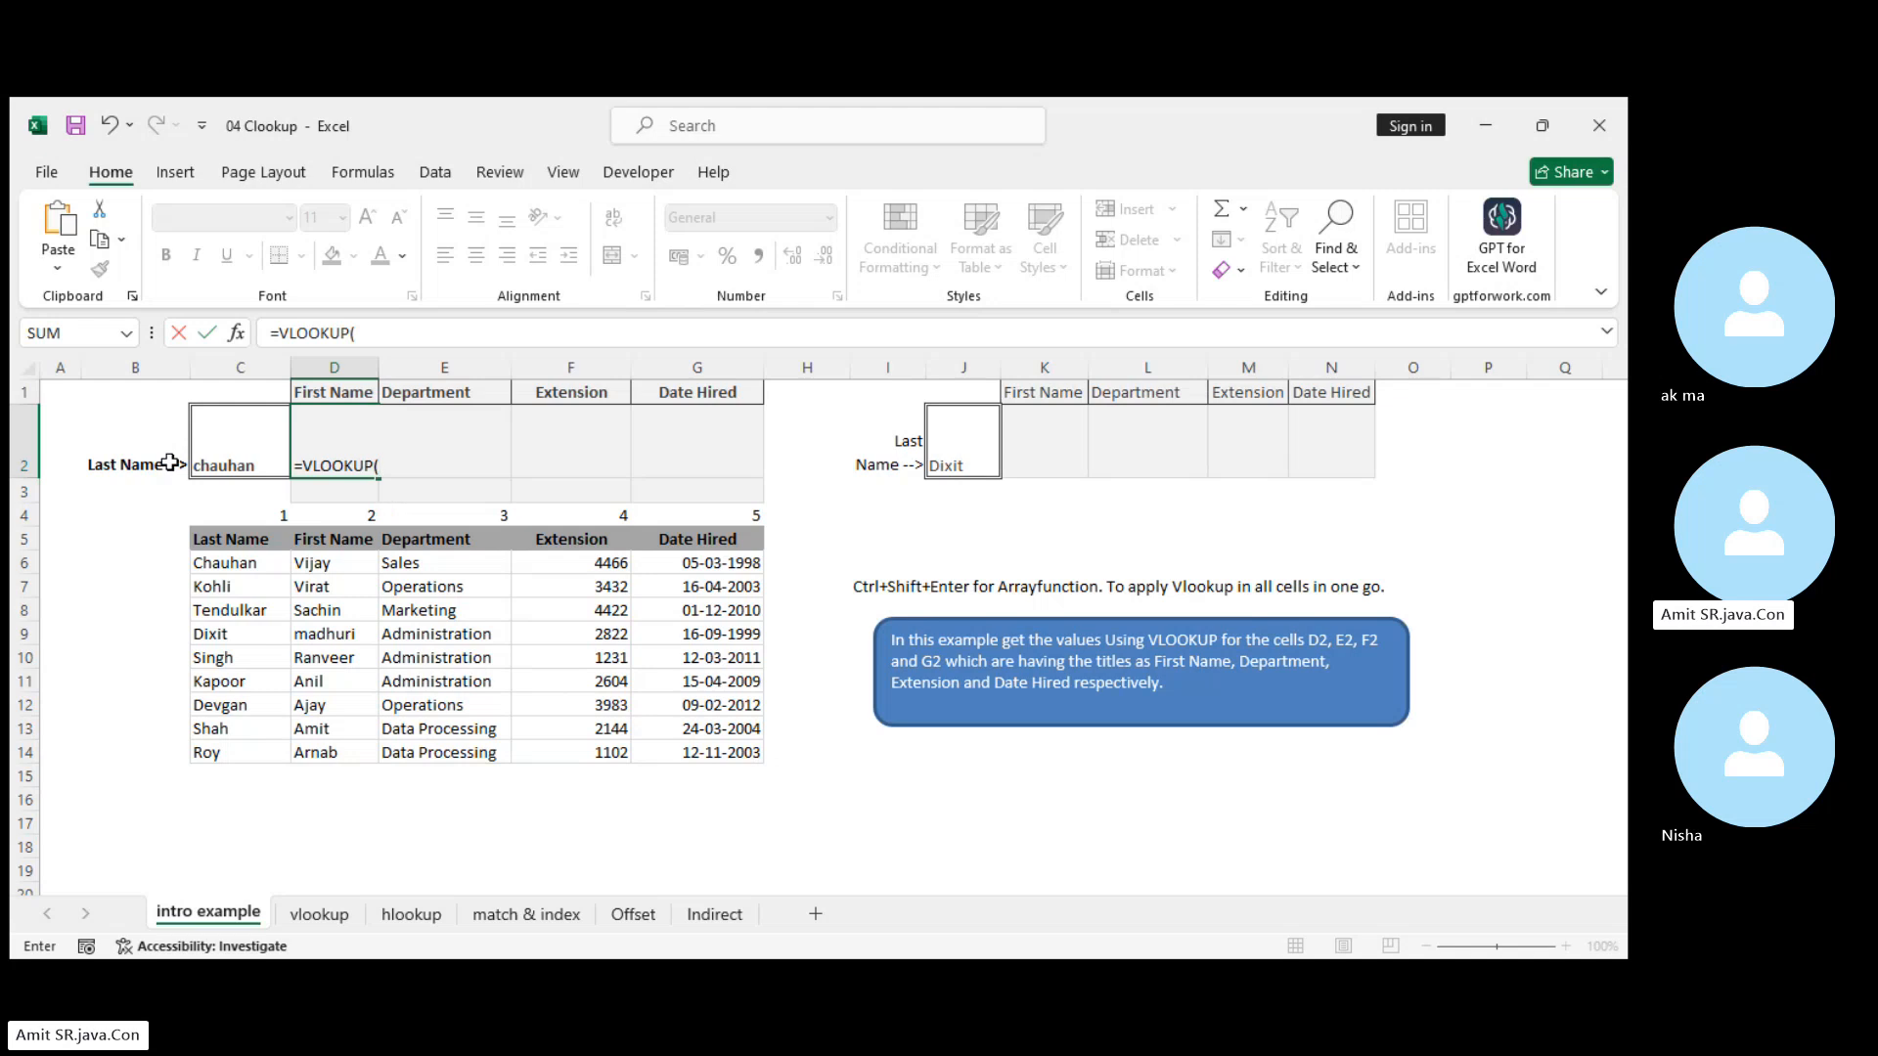
pyautogui.click(221, 453)
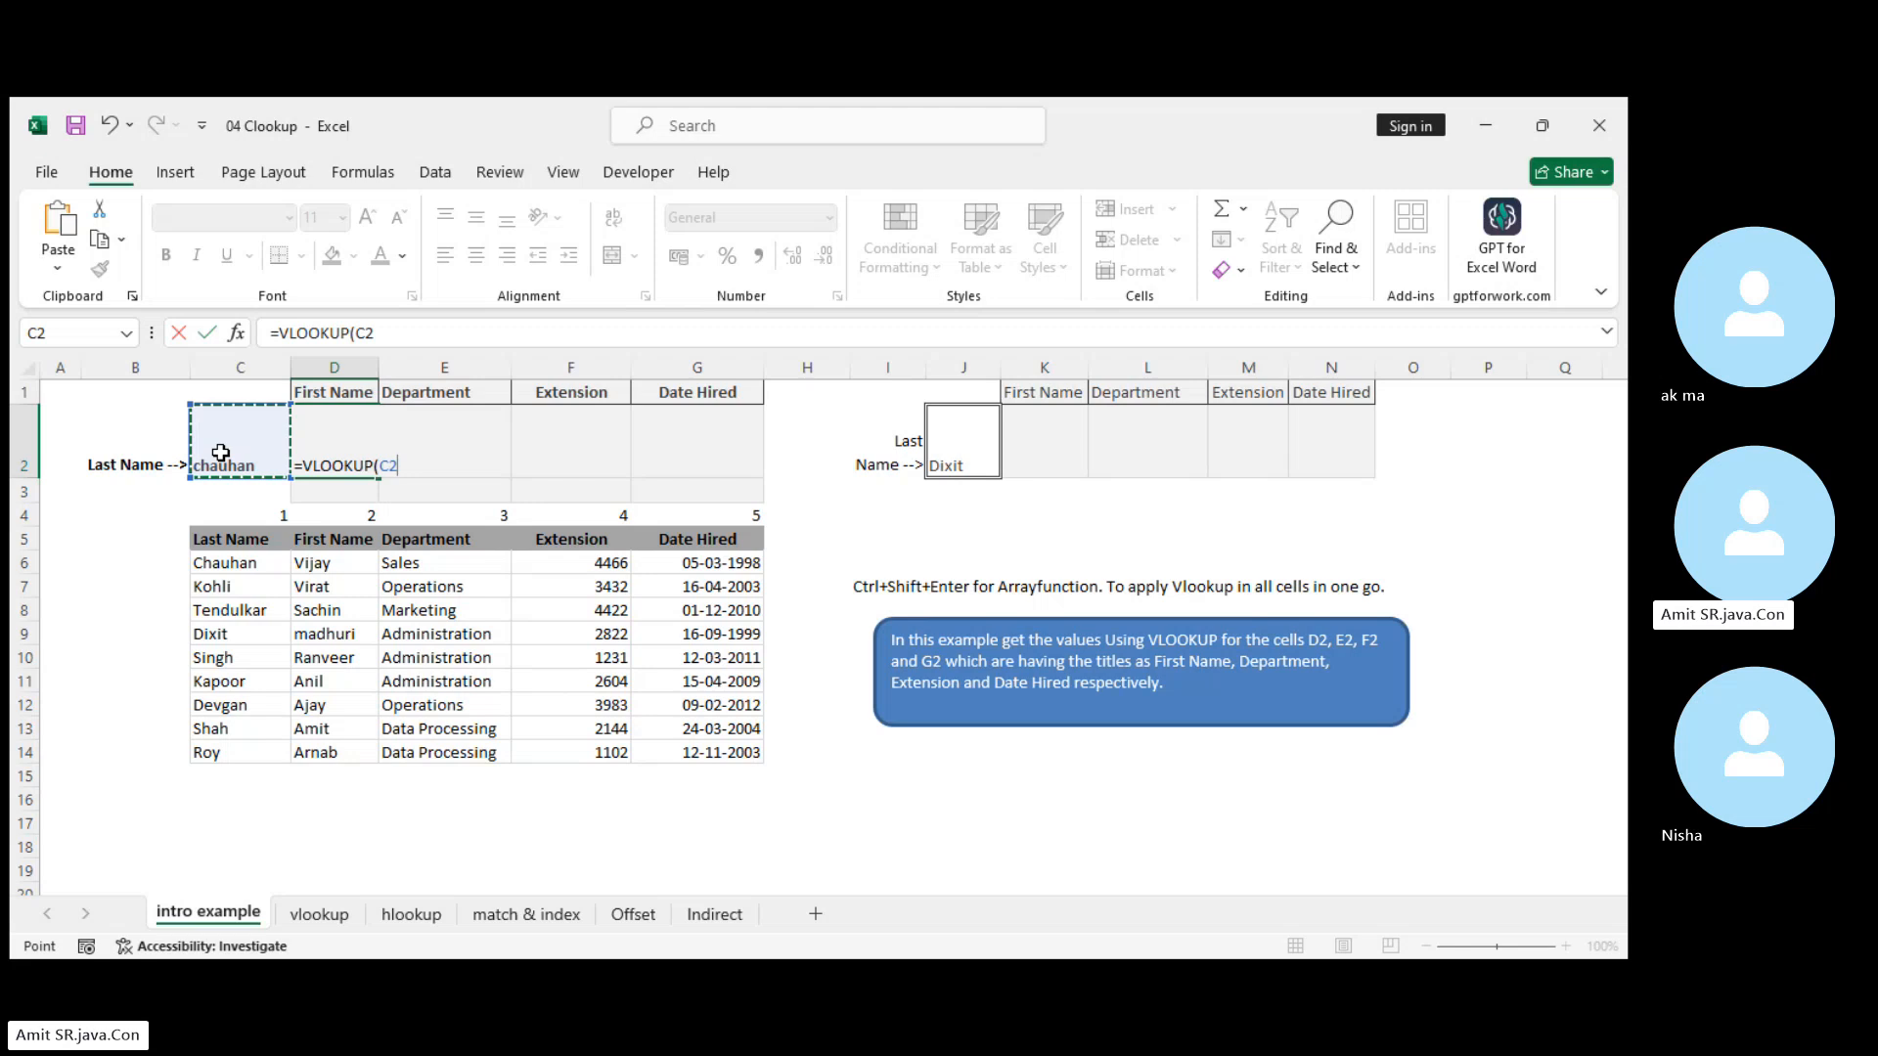
pyautogui.write(',')
pyautogui.moveTo(239, 541); pyautogui.dragTo(698, 754)
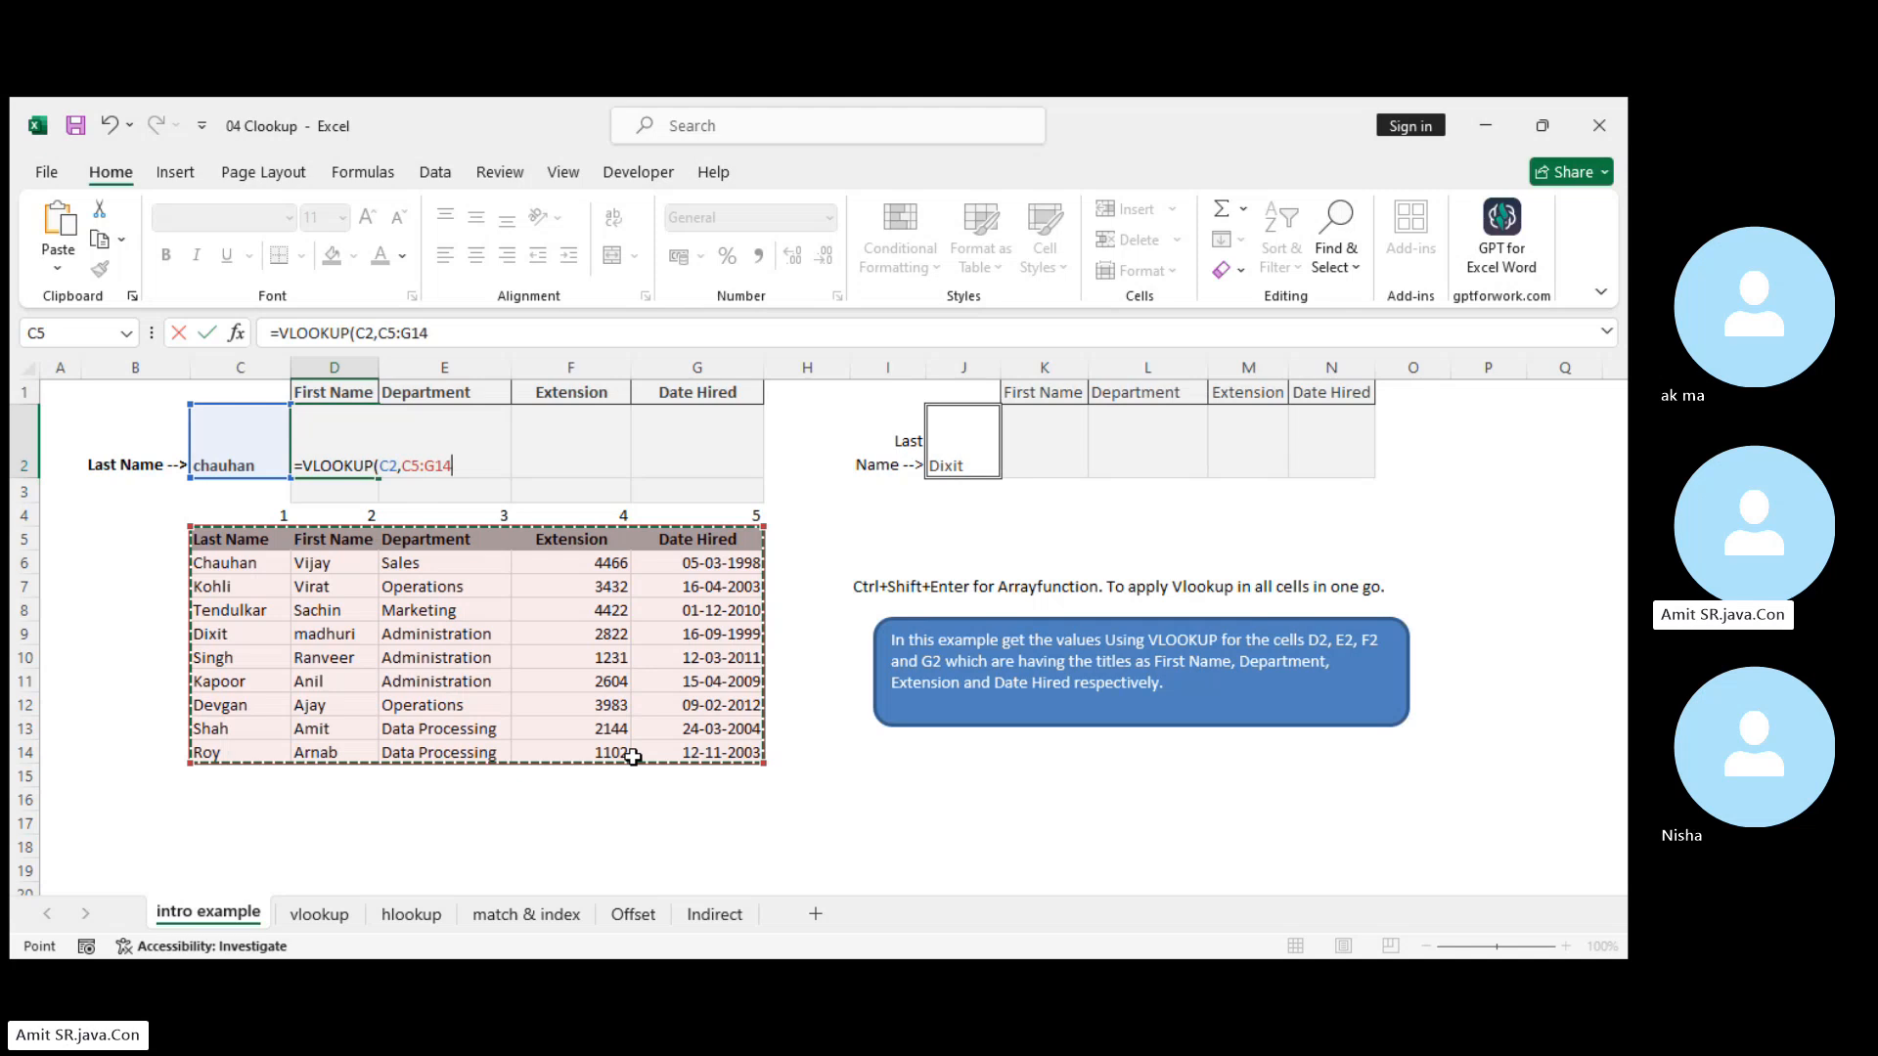
pyautogui.write(',')
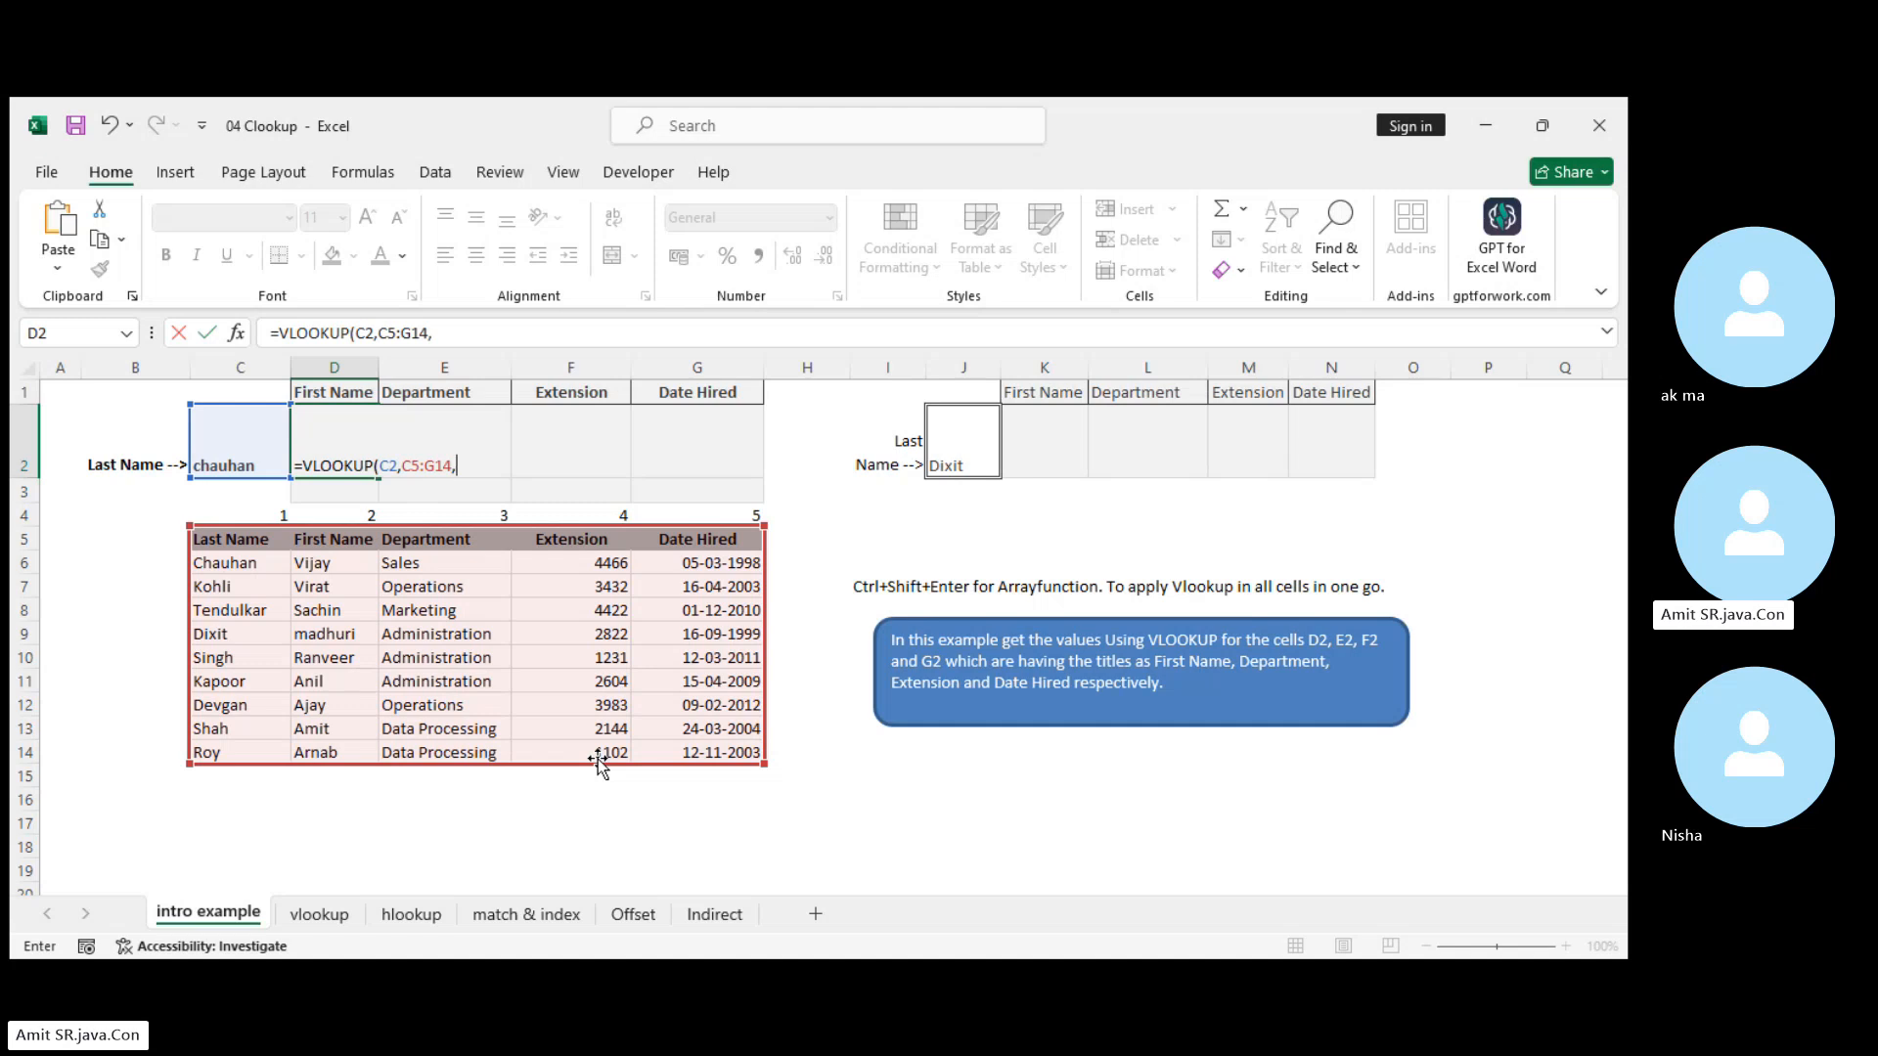
pyautogui.write('2,')
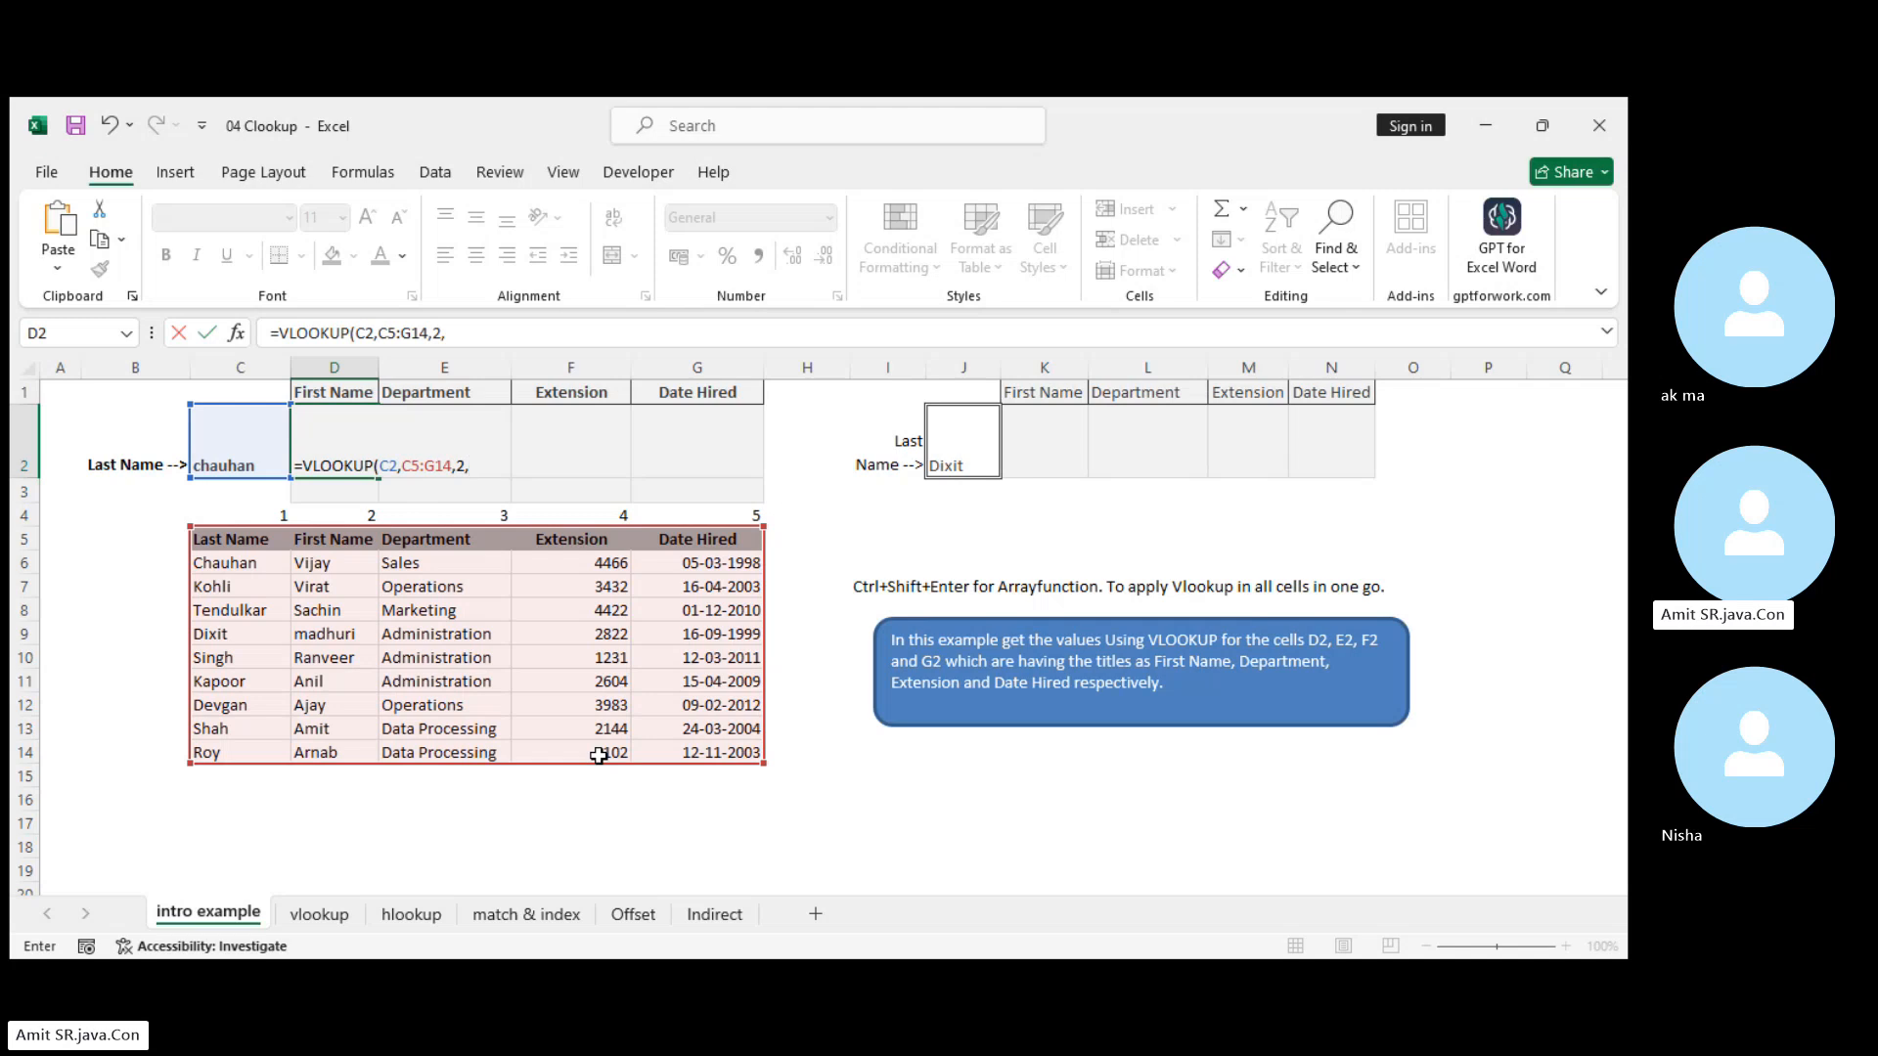
pyautogui.write('FALSE')
pyautogui.press('Return')
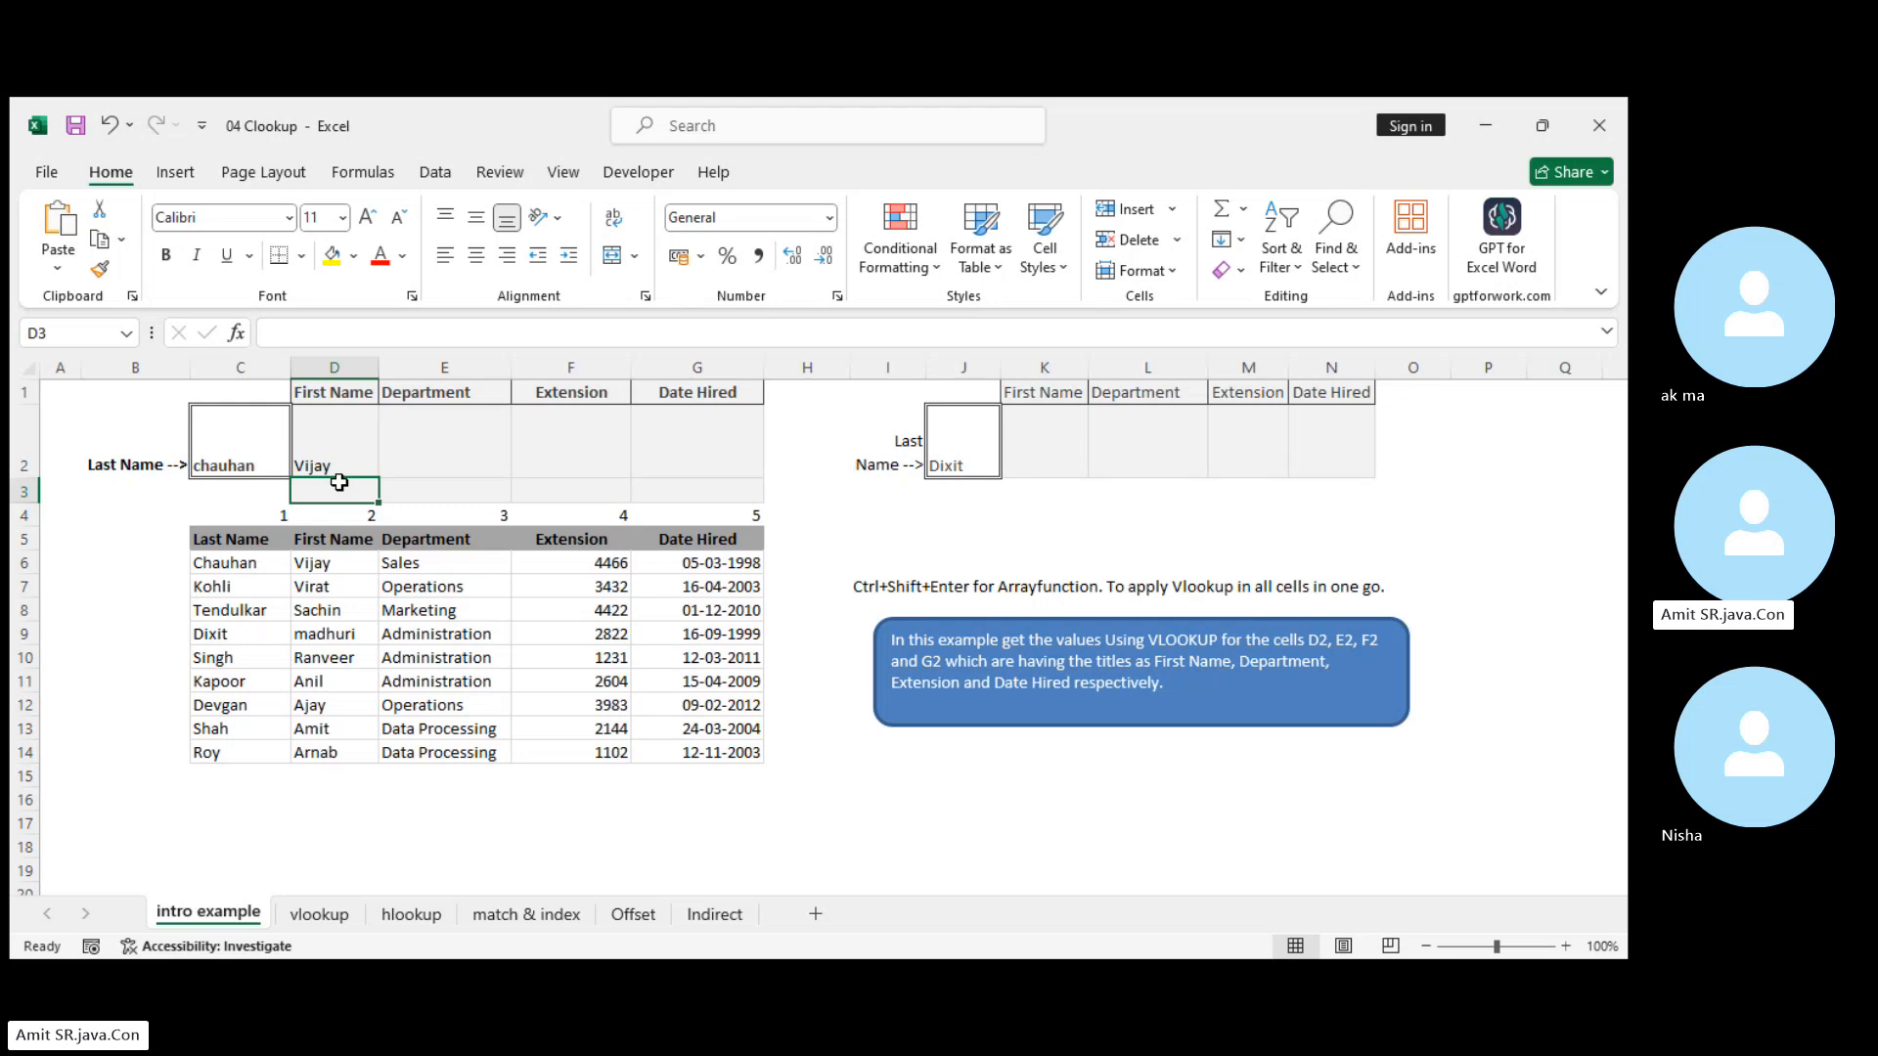
# Replace the lookup value in C2 with the last name listed in row 13 of the table
pyautogui.doubleClick(254, 470)
pyautogui.moveTo(254, 470); pyautogui.dragTo(131, 463)
pyautogui.write('s')
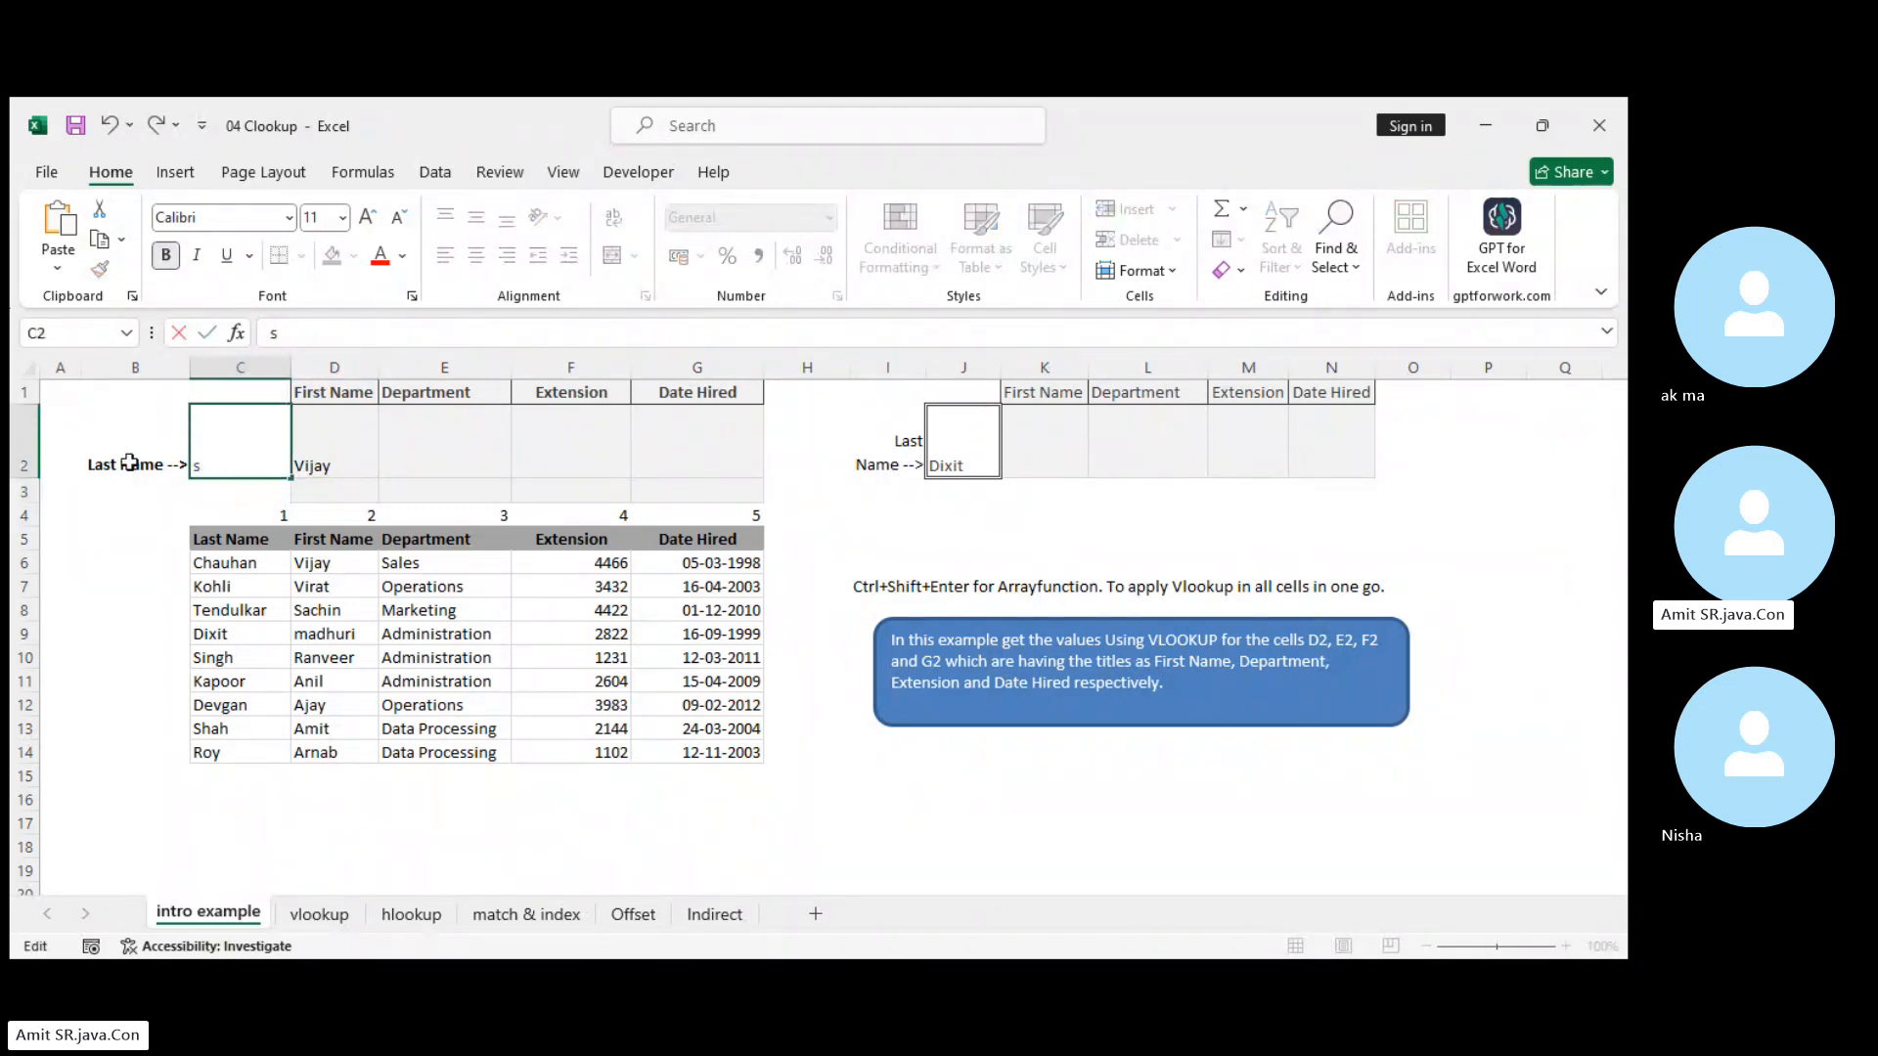
pyautogui.write('hah')
pyautogui.press('Return')
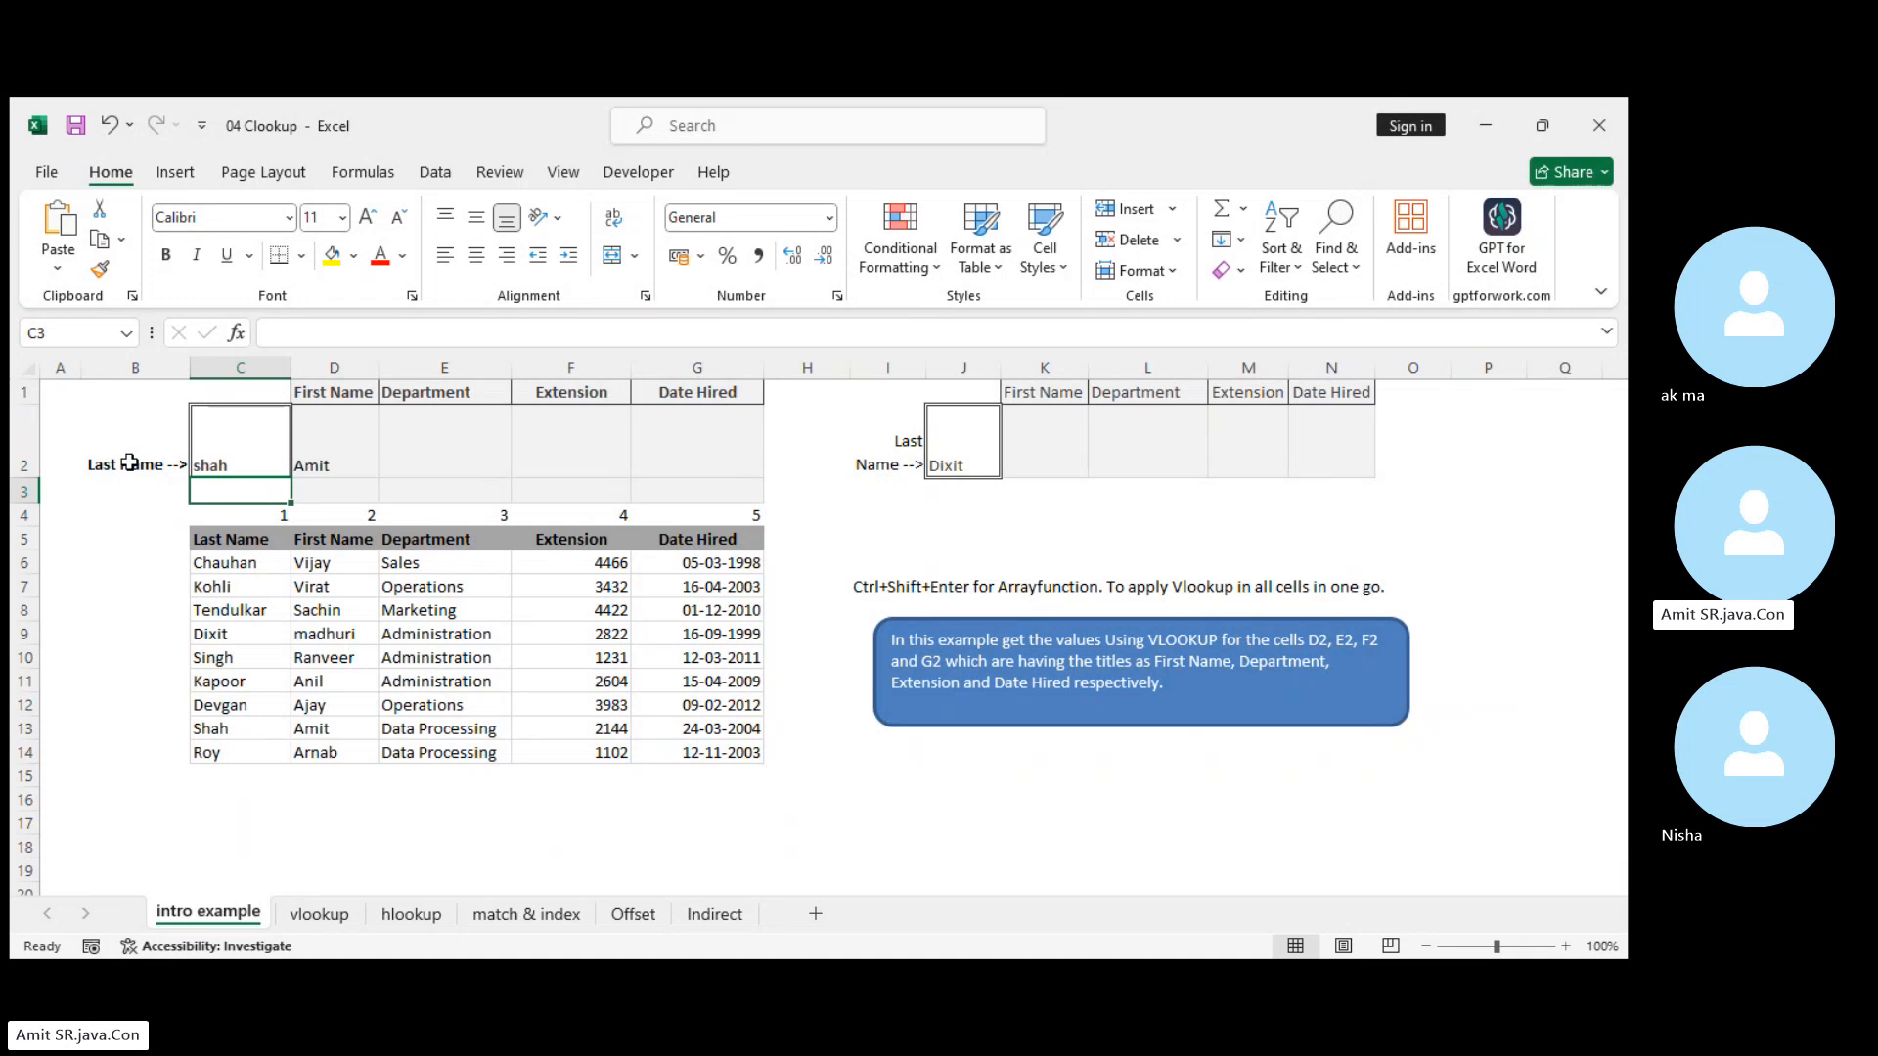
# Change the lookup value in C2 to the last name listed in row 9 of the table
pyautogui.doubleClick(244, 464)
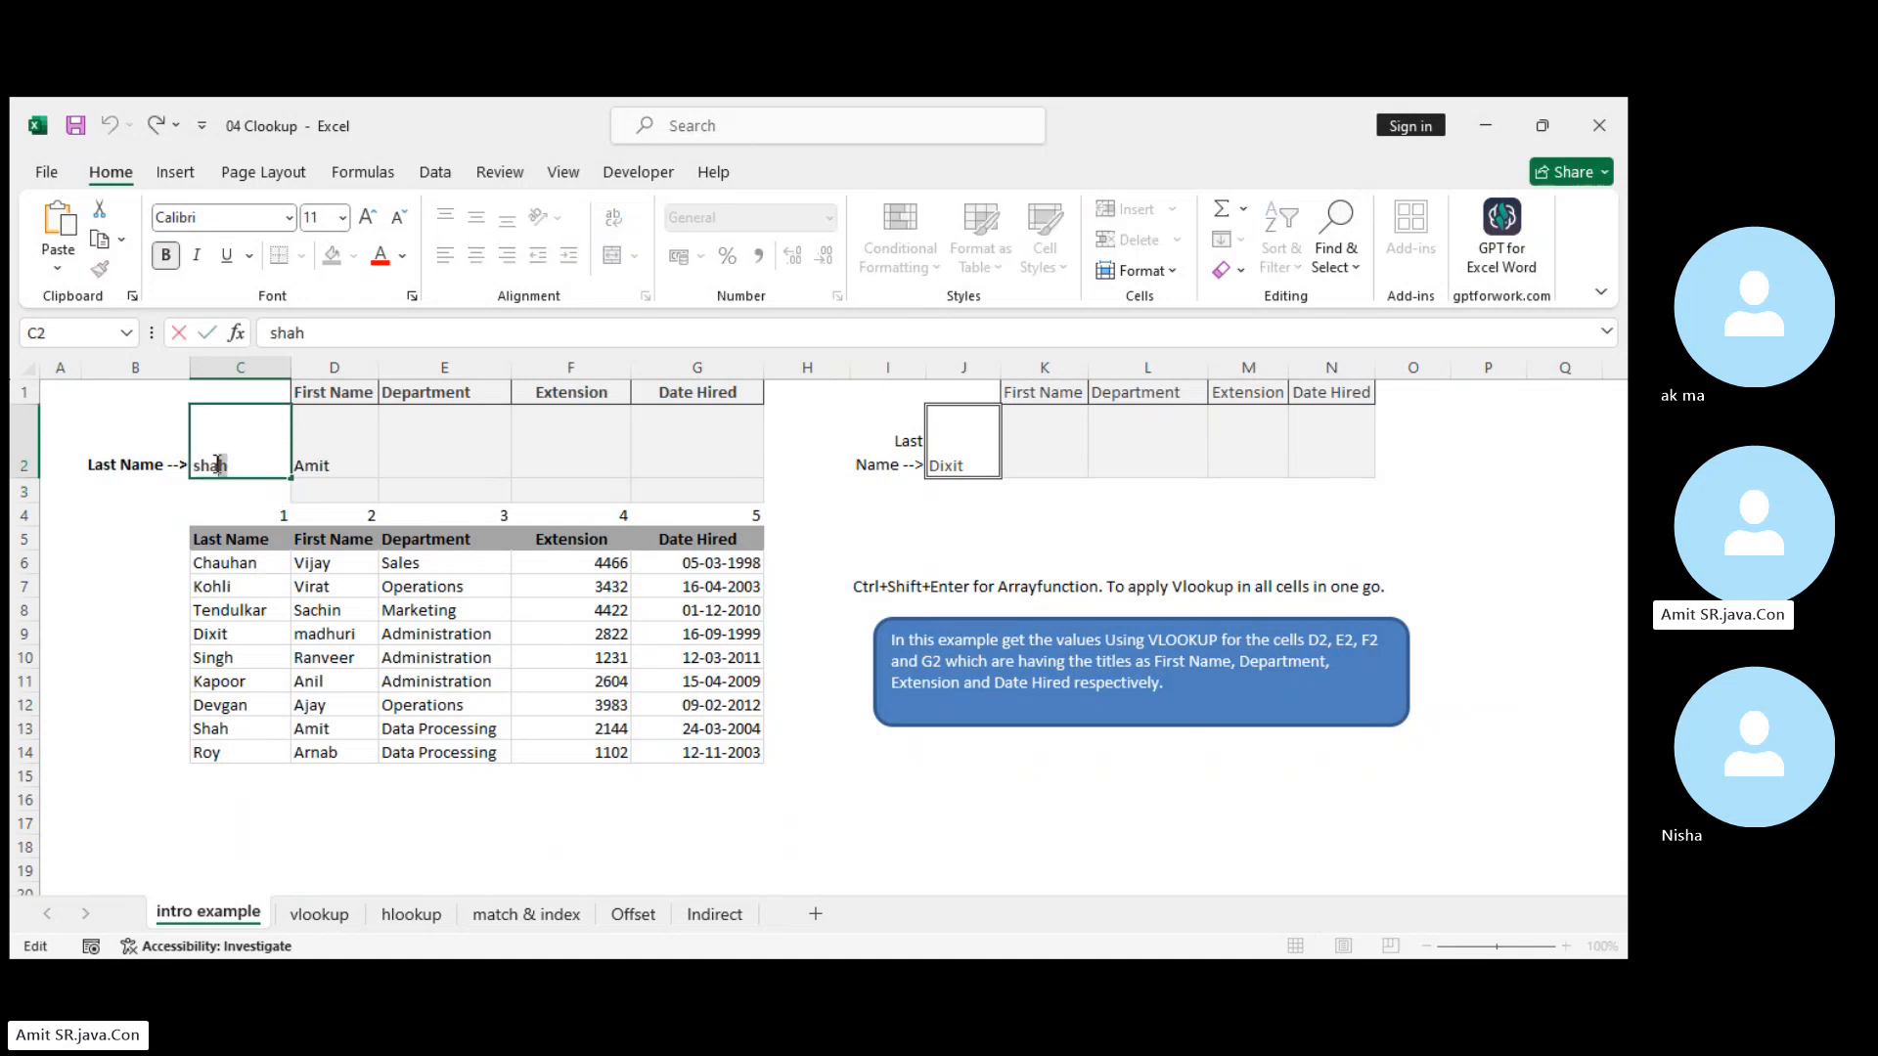
pyautogui.moveTo(217, 463); pyautogui.dragTo(169, 466)
pyautogui.write('dixit')
pyautogui.press('Return')
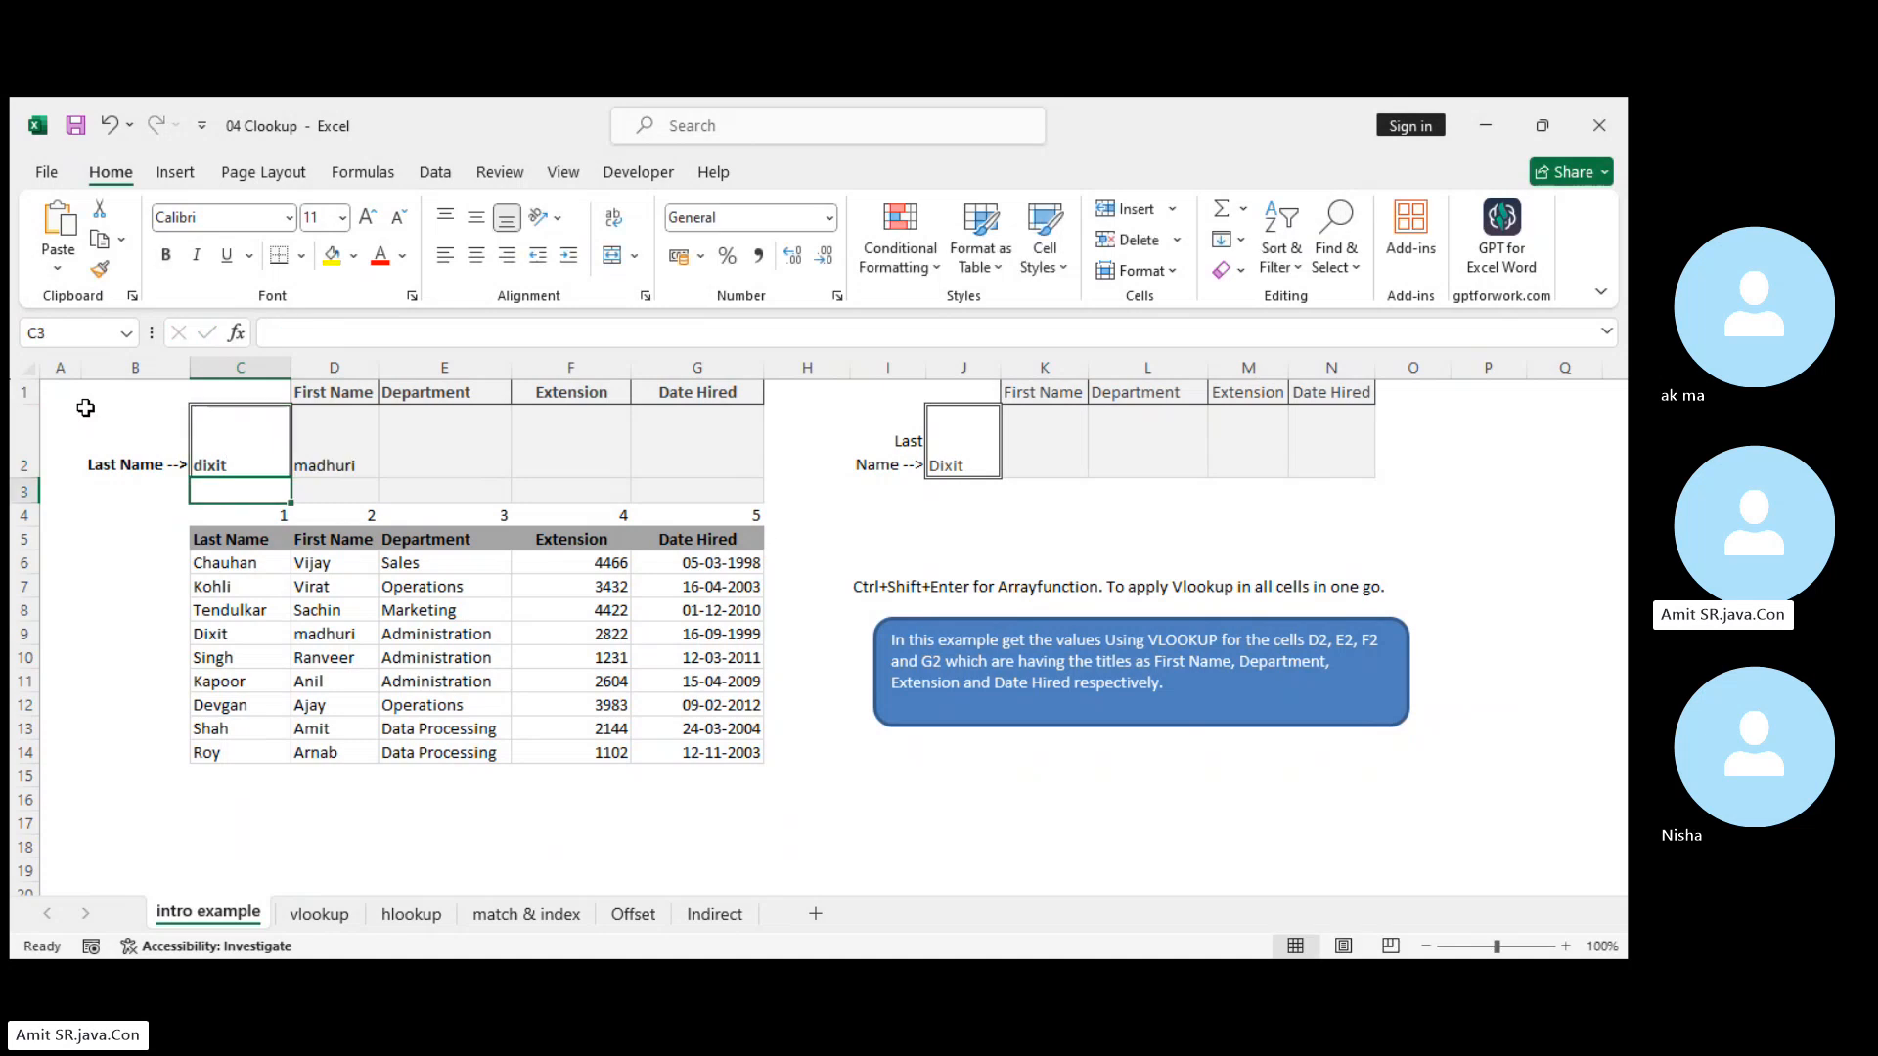
# Enter =VLOOKUP(C2,C6:G14,3,FALSE) in the Department cell E2 and check it against the employee's table row
pyautogui.click(456, 464)
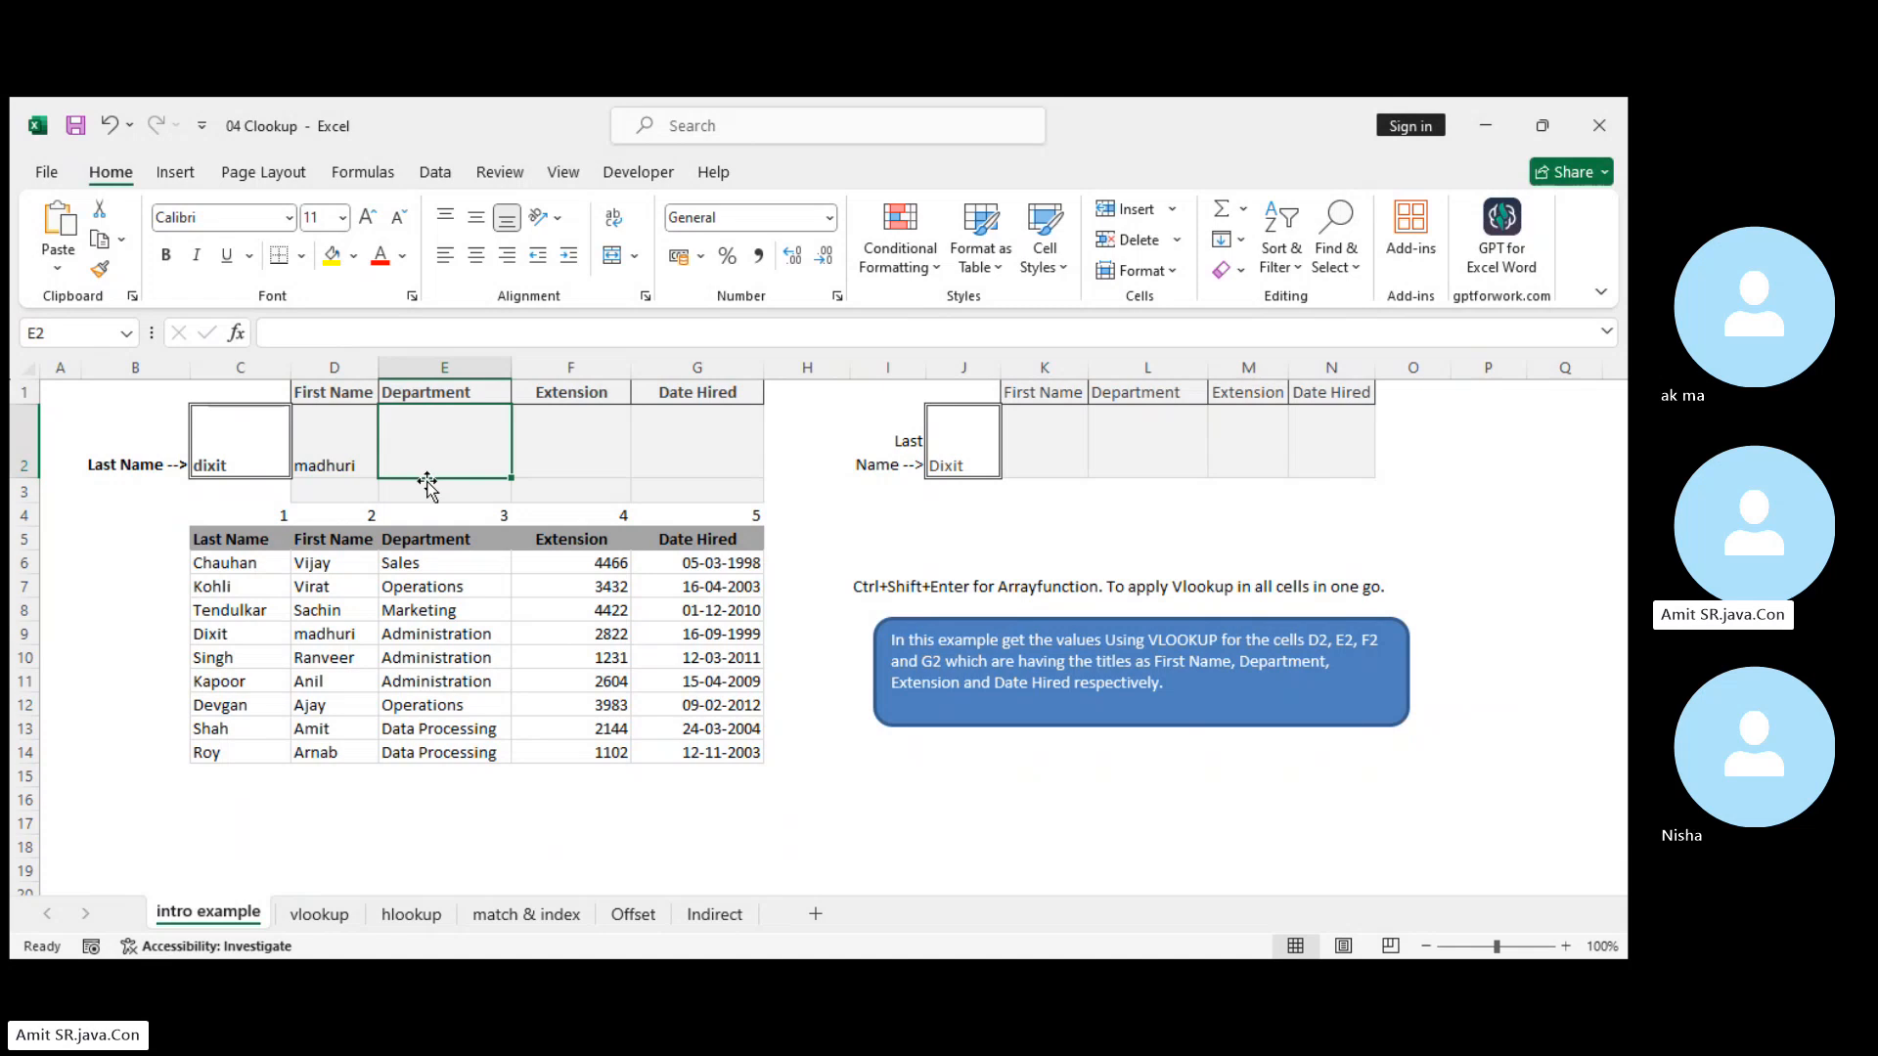
pyautogui.write('=')
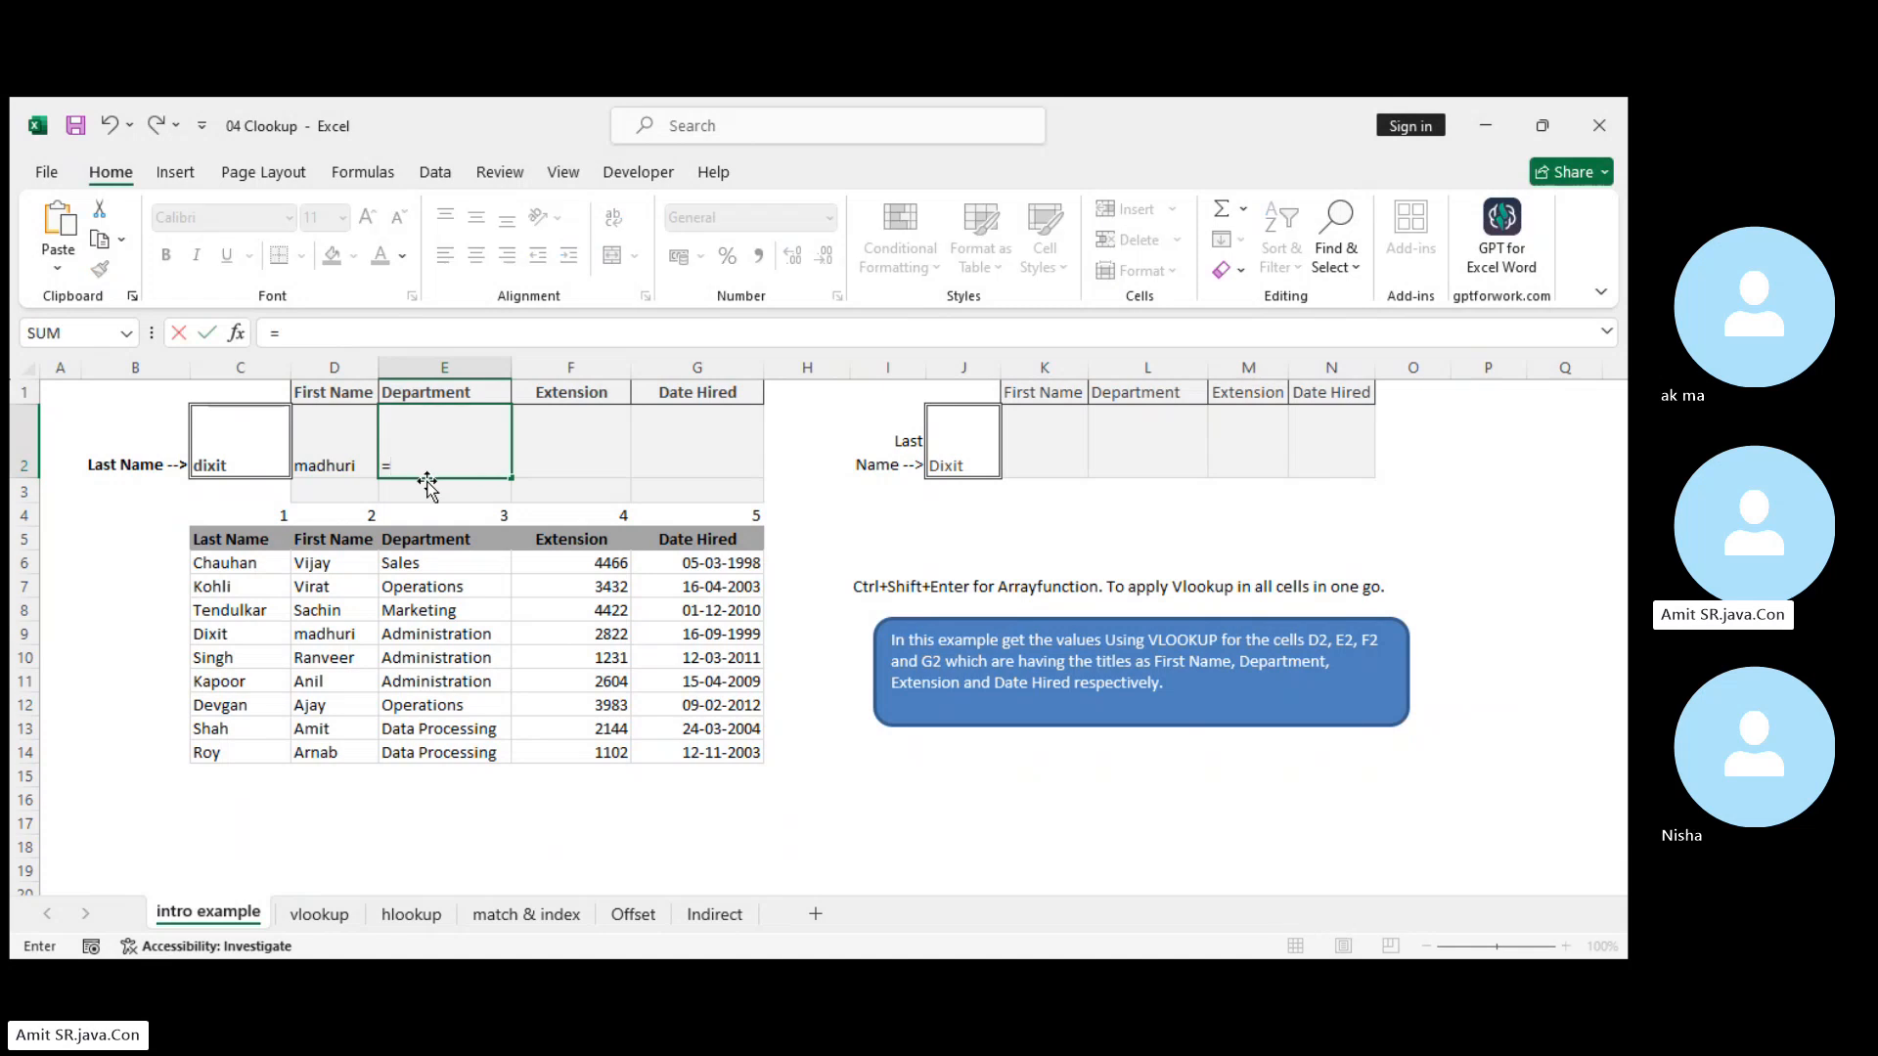
pyautogui.write('vl')
pyautogui.press('Tab')
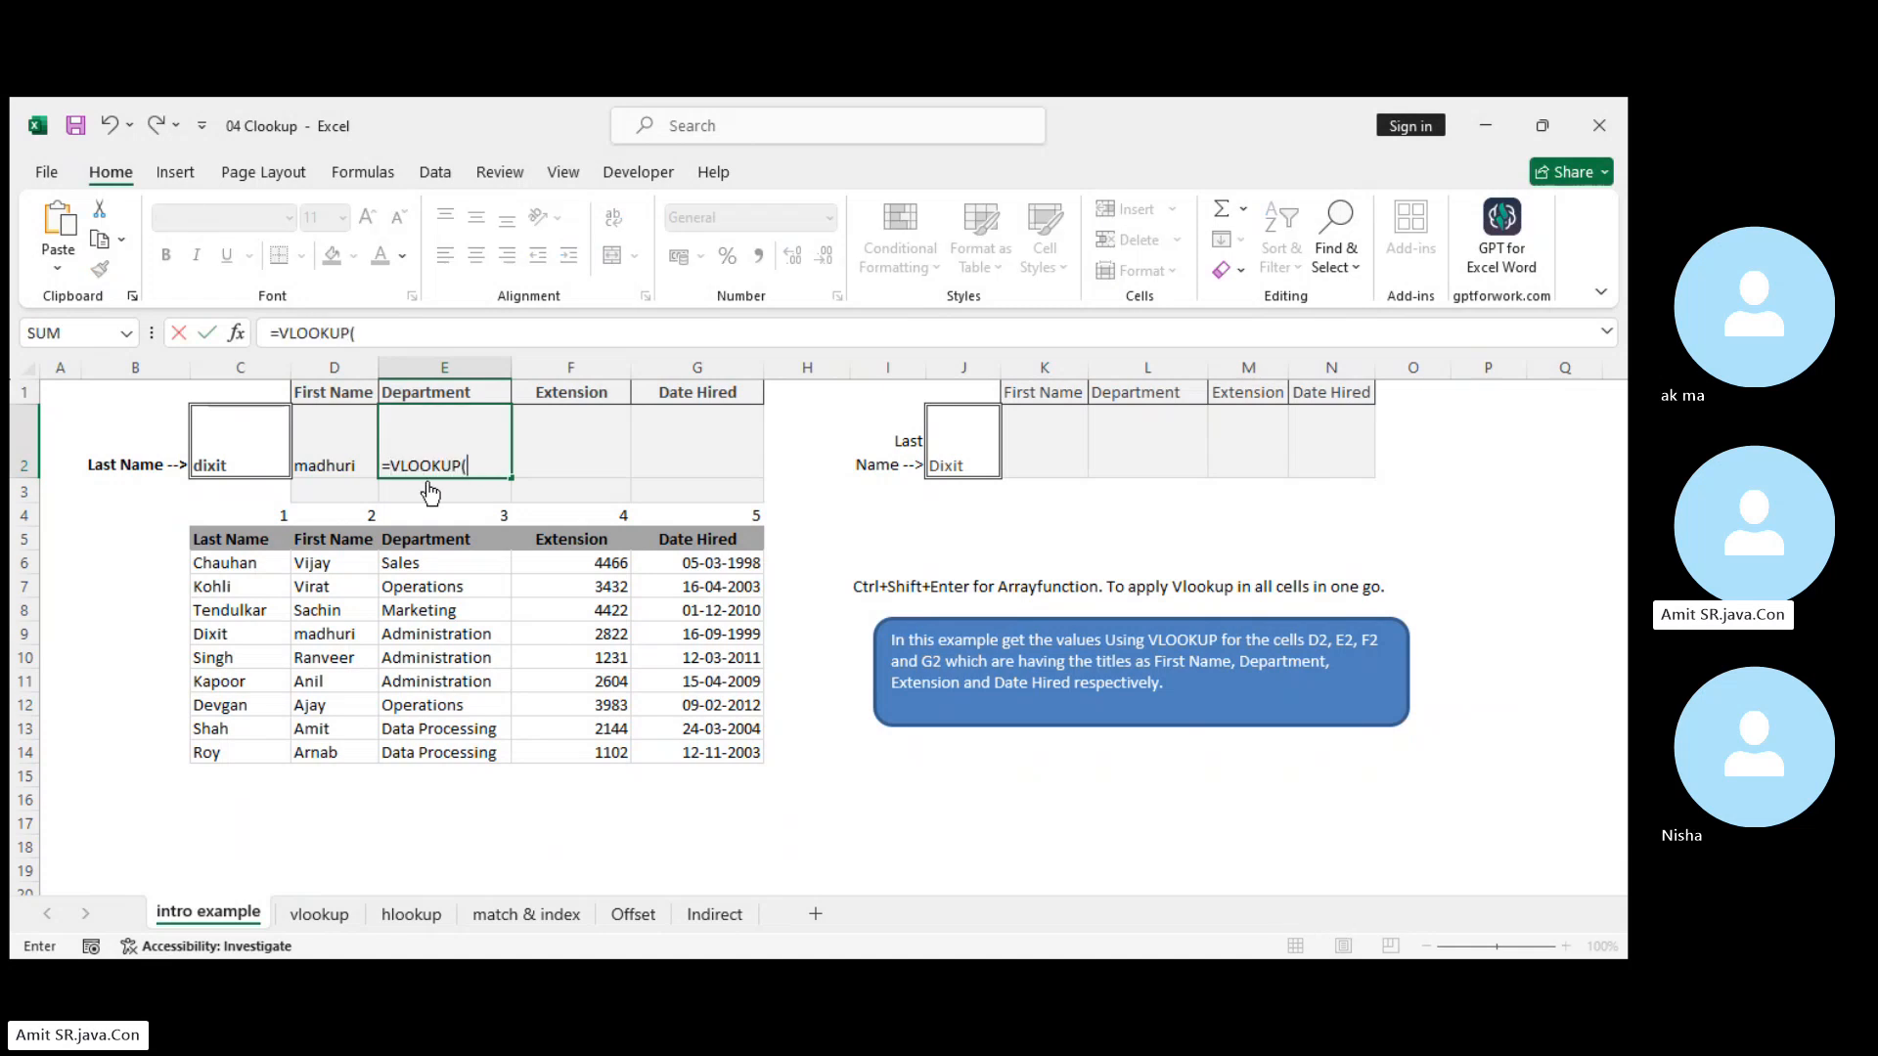
pyautogui.click(214, 437)
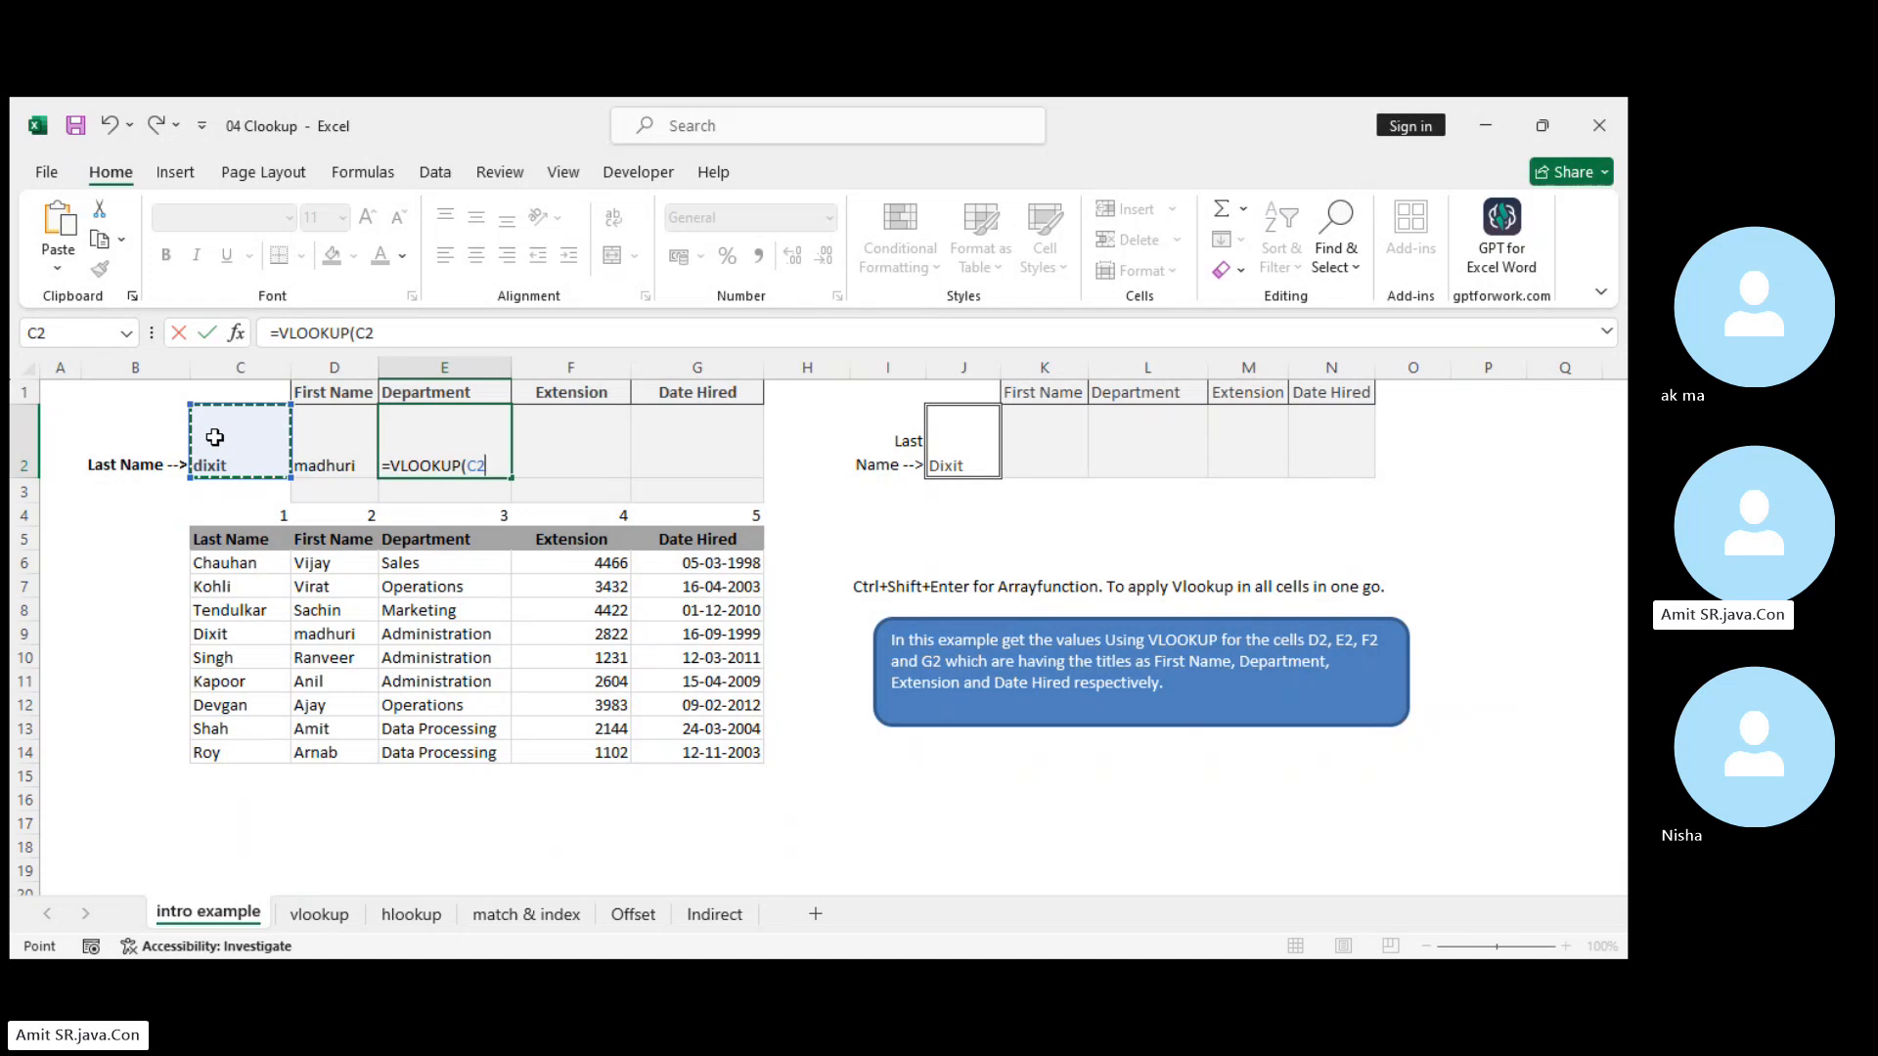
pyautogui.write(',')
pyautogui.moveTo(216, 562); pyautogui.dragTo(708, 740)
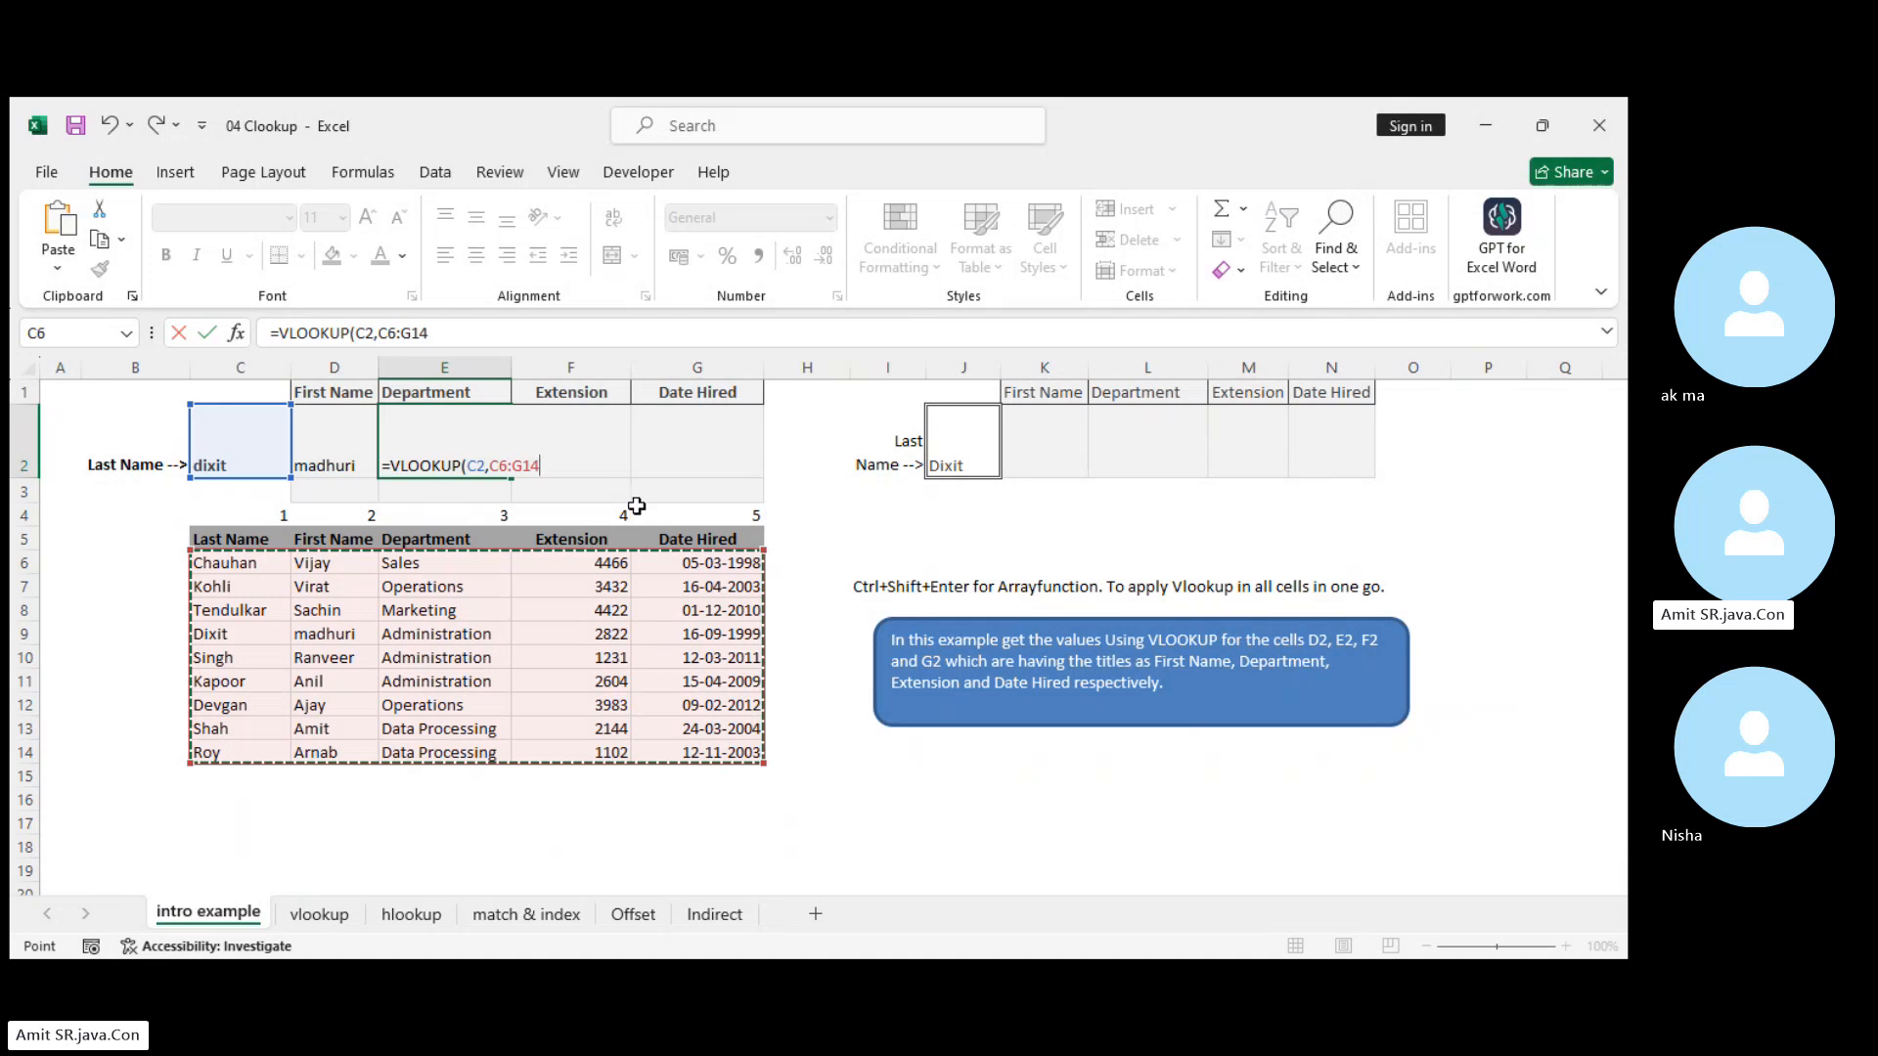
pyautogui.write(',')
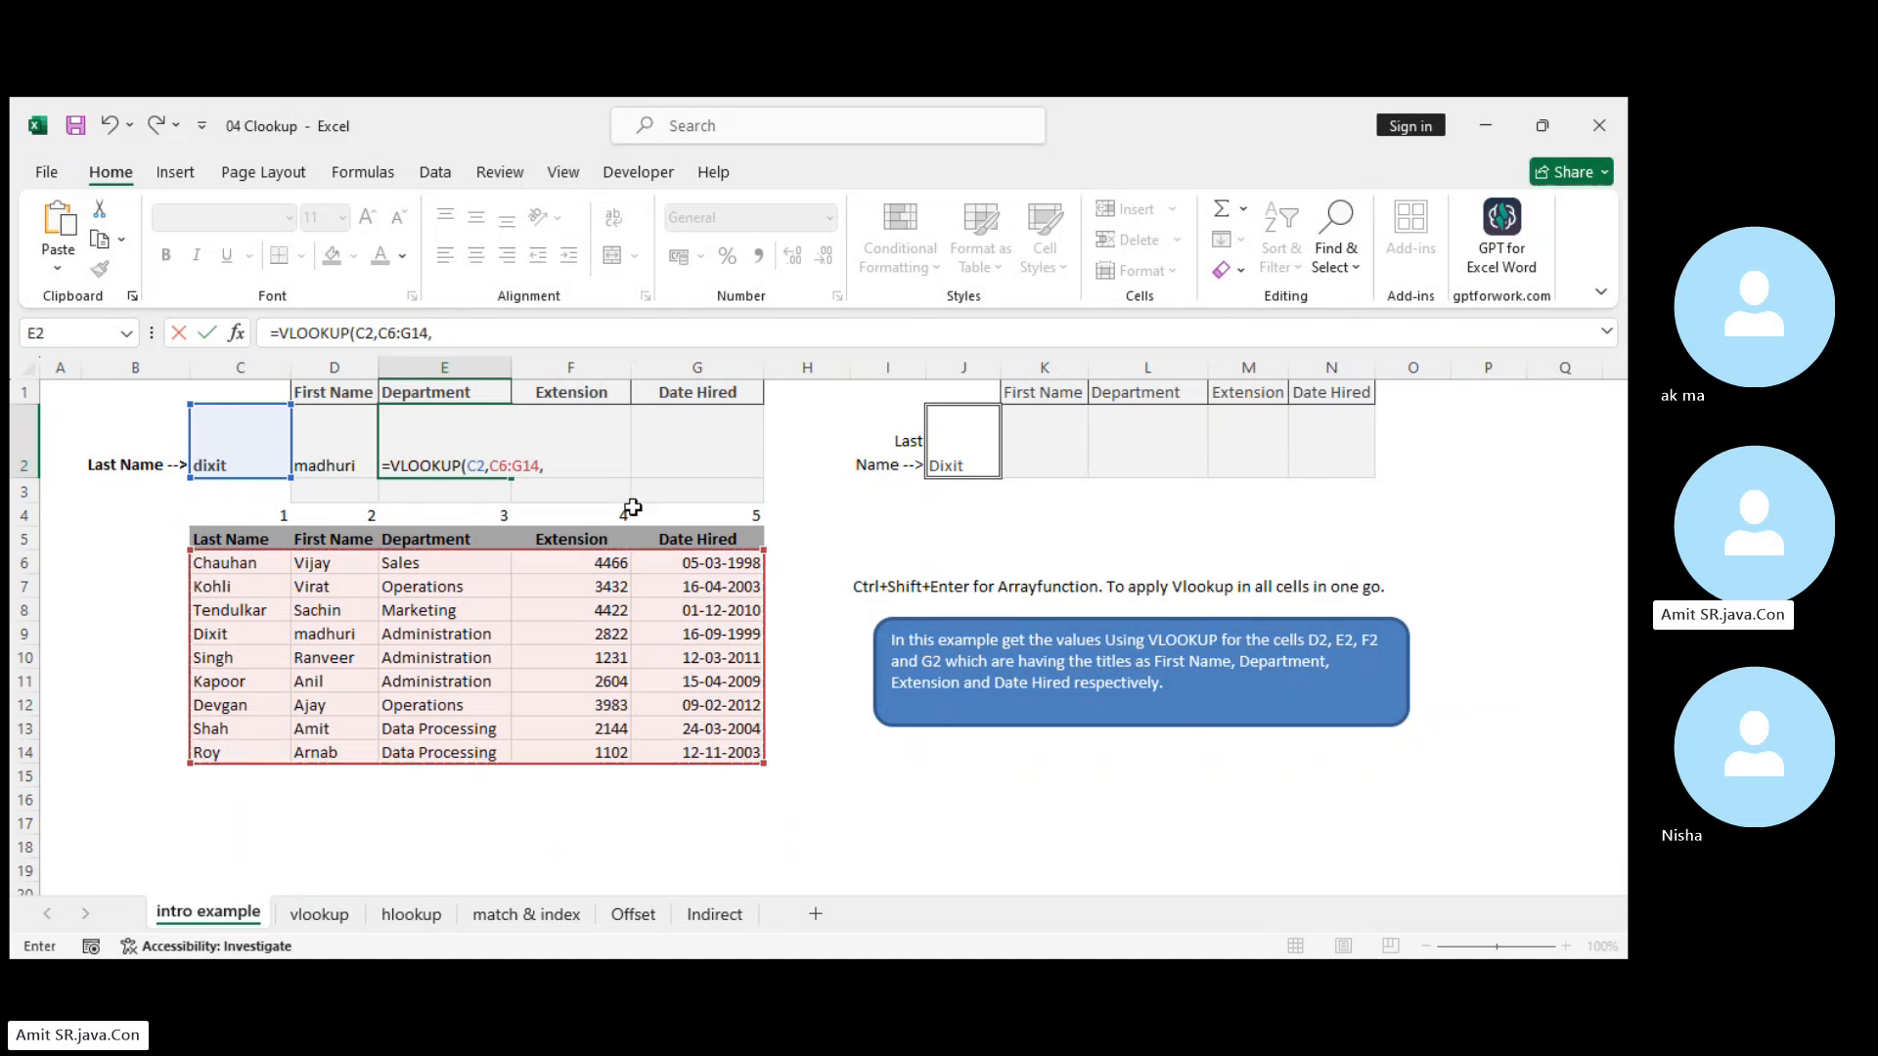
pyautogui.write('3,FALSE')
pyautogui.press('Return')
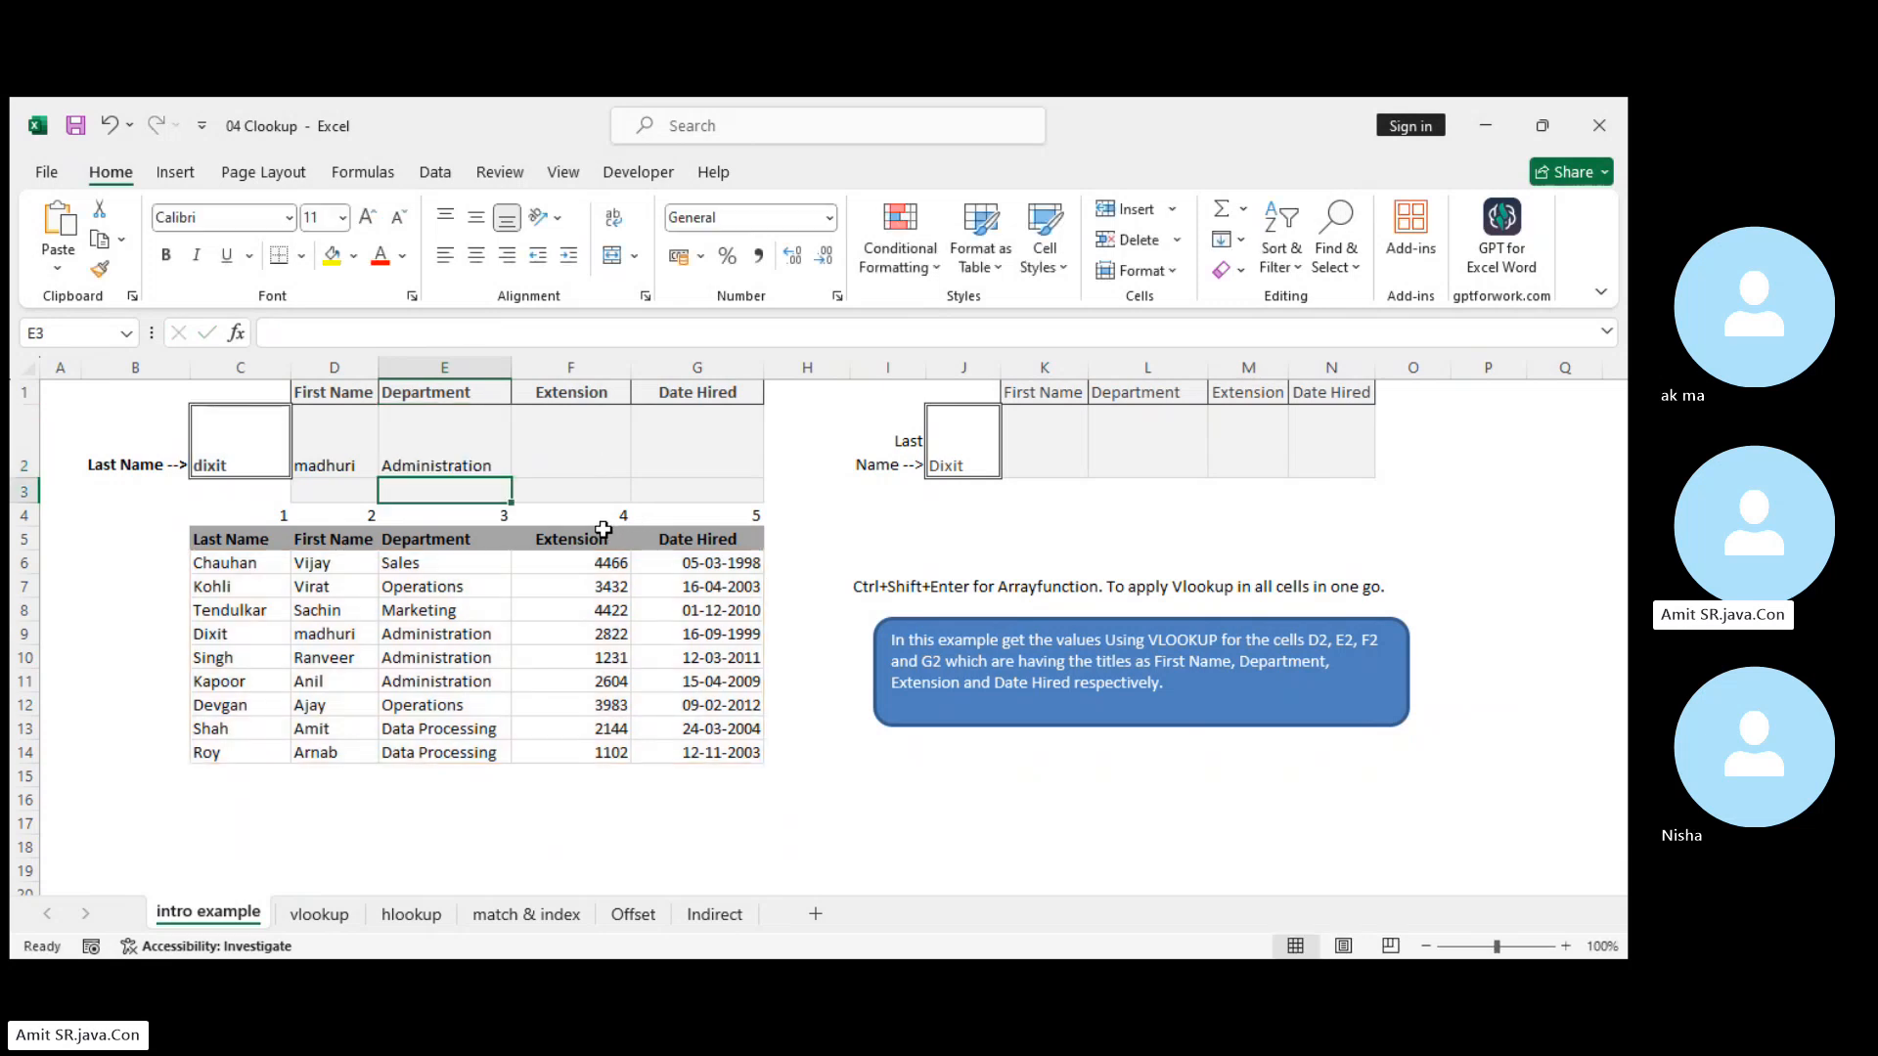
pyautogui.click(315, 465)
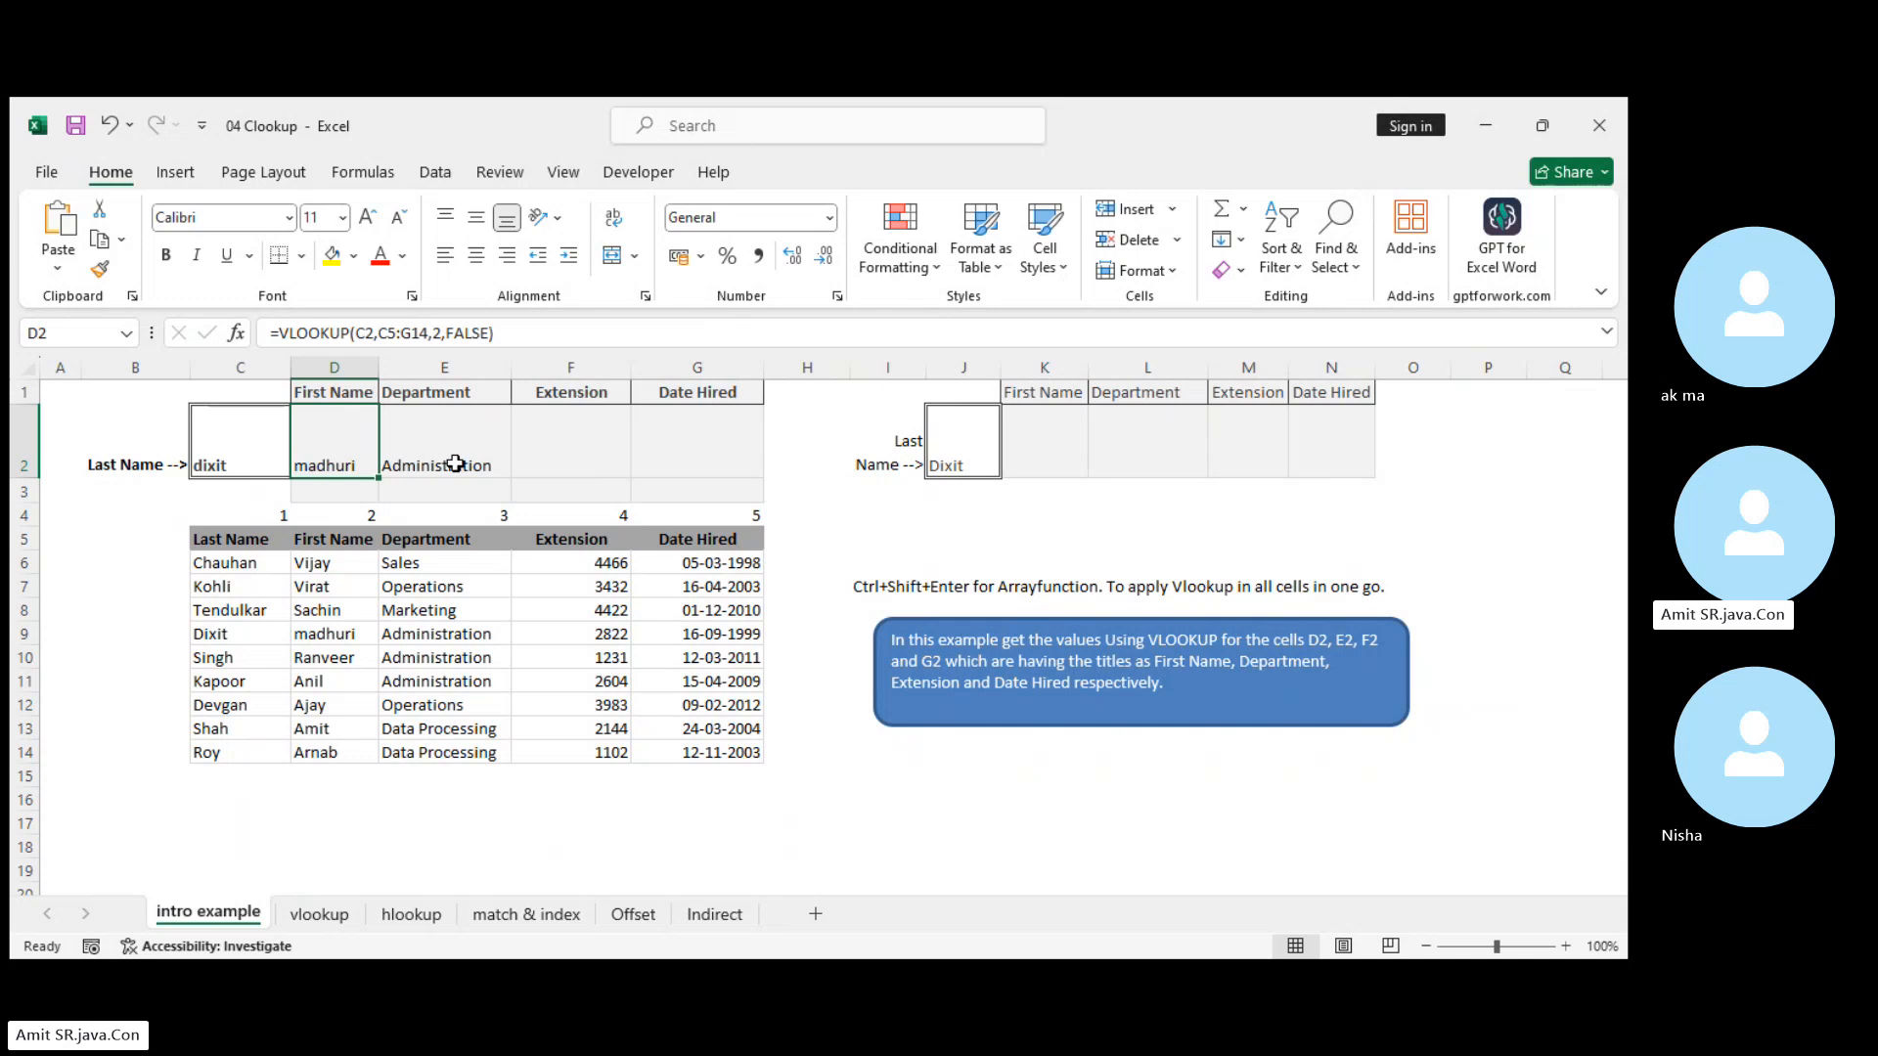
pyautogui.click(476, 637)
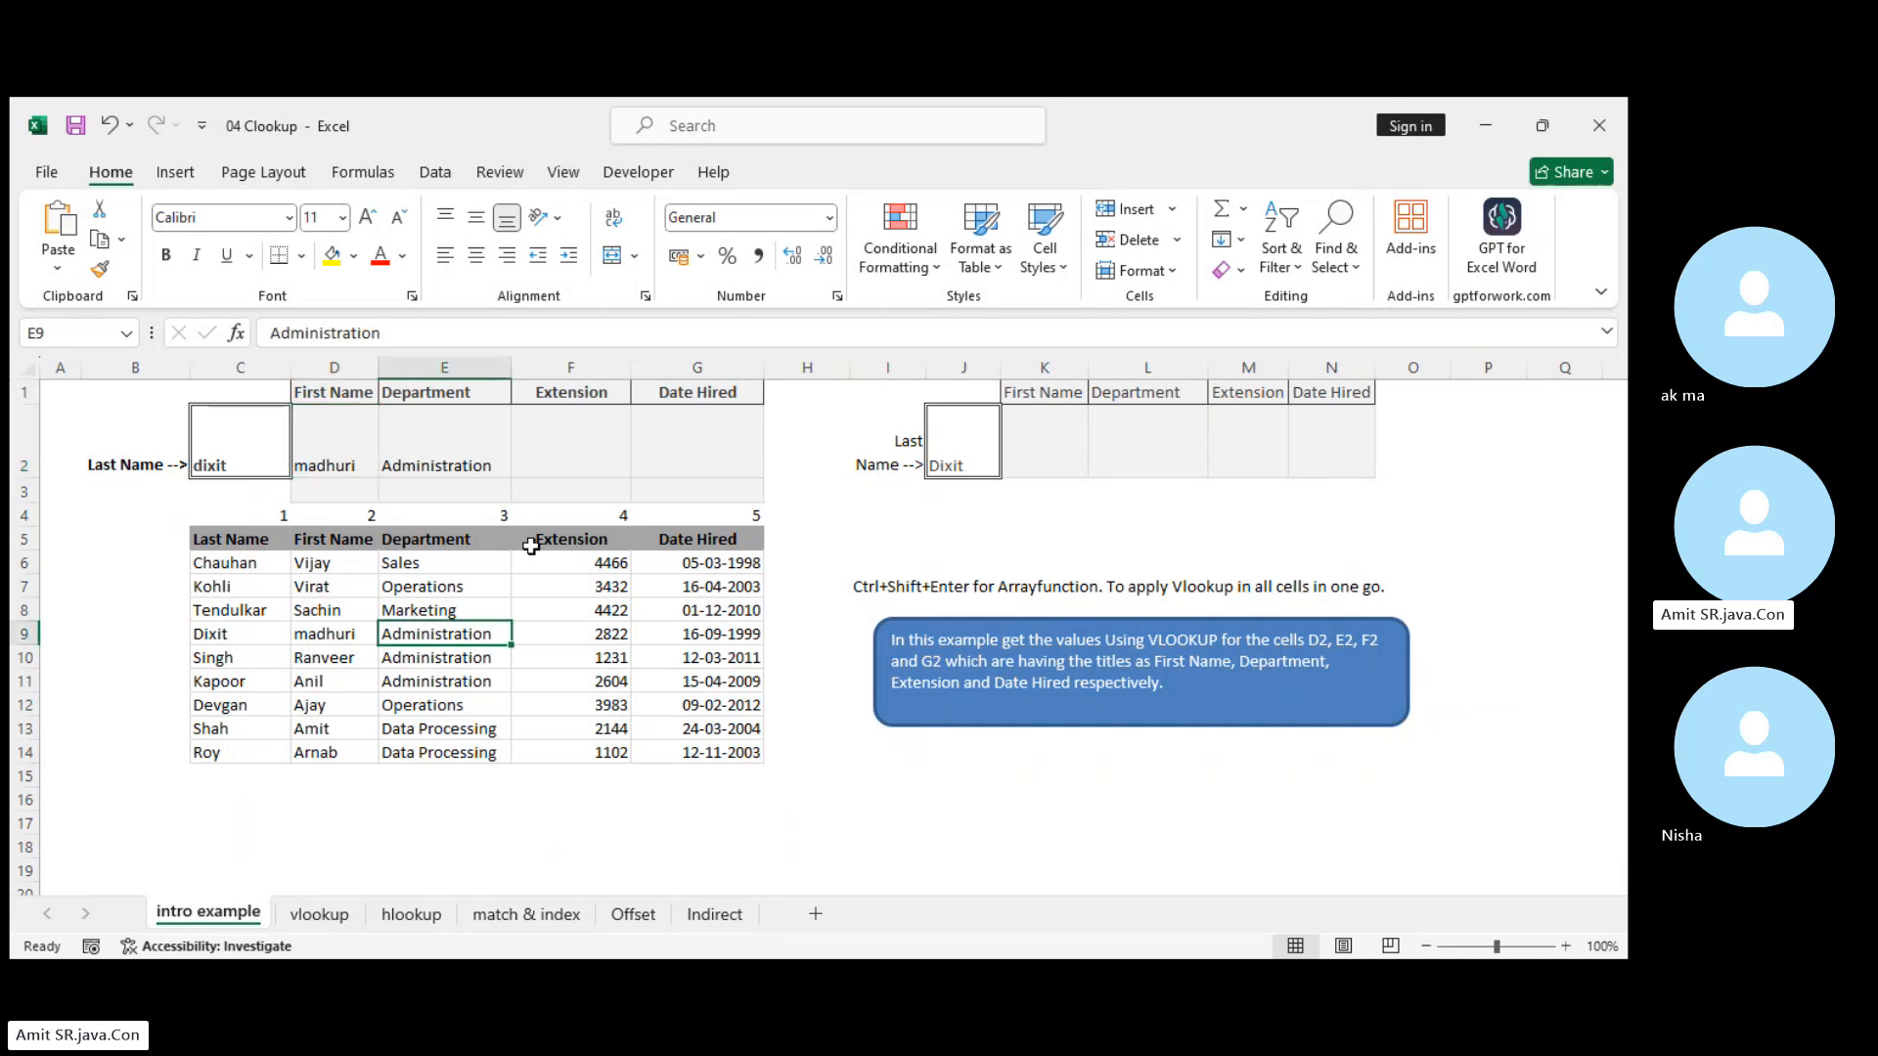
# Enter =VLOOKUP(C2,C5:G14,4,FALSE) in the Extension cell F2
pyautogui.click(574, 440)
pyautogui.write('=vlo')
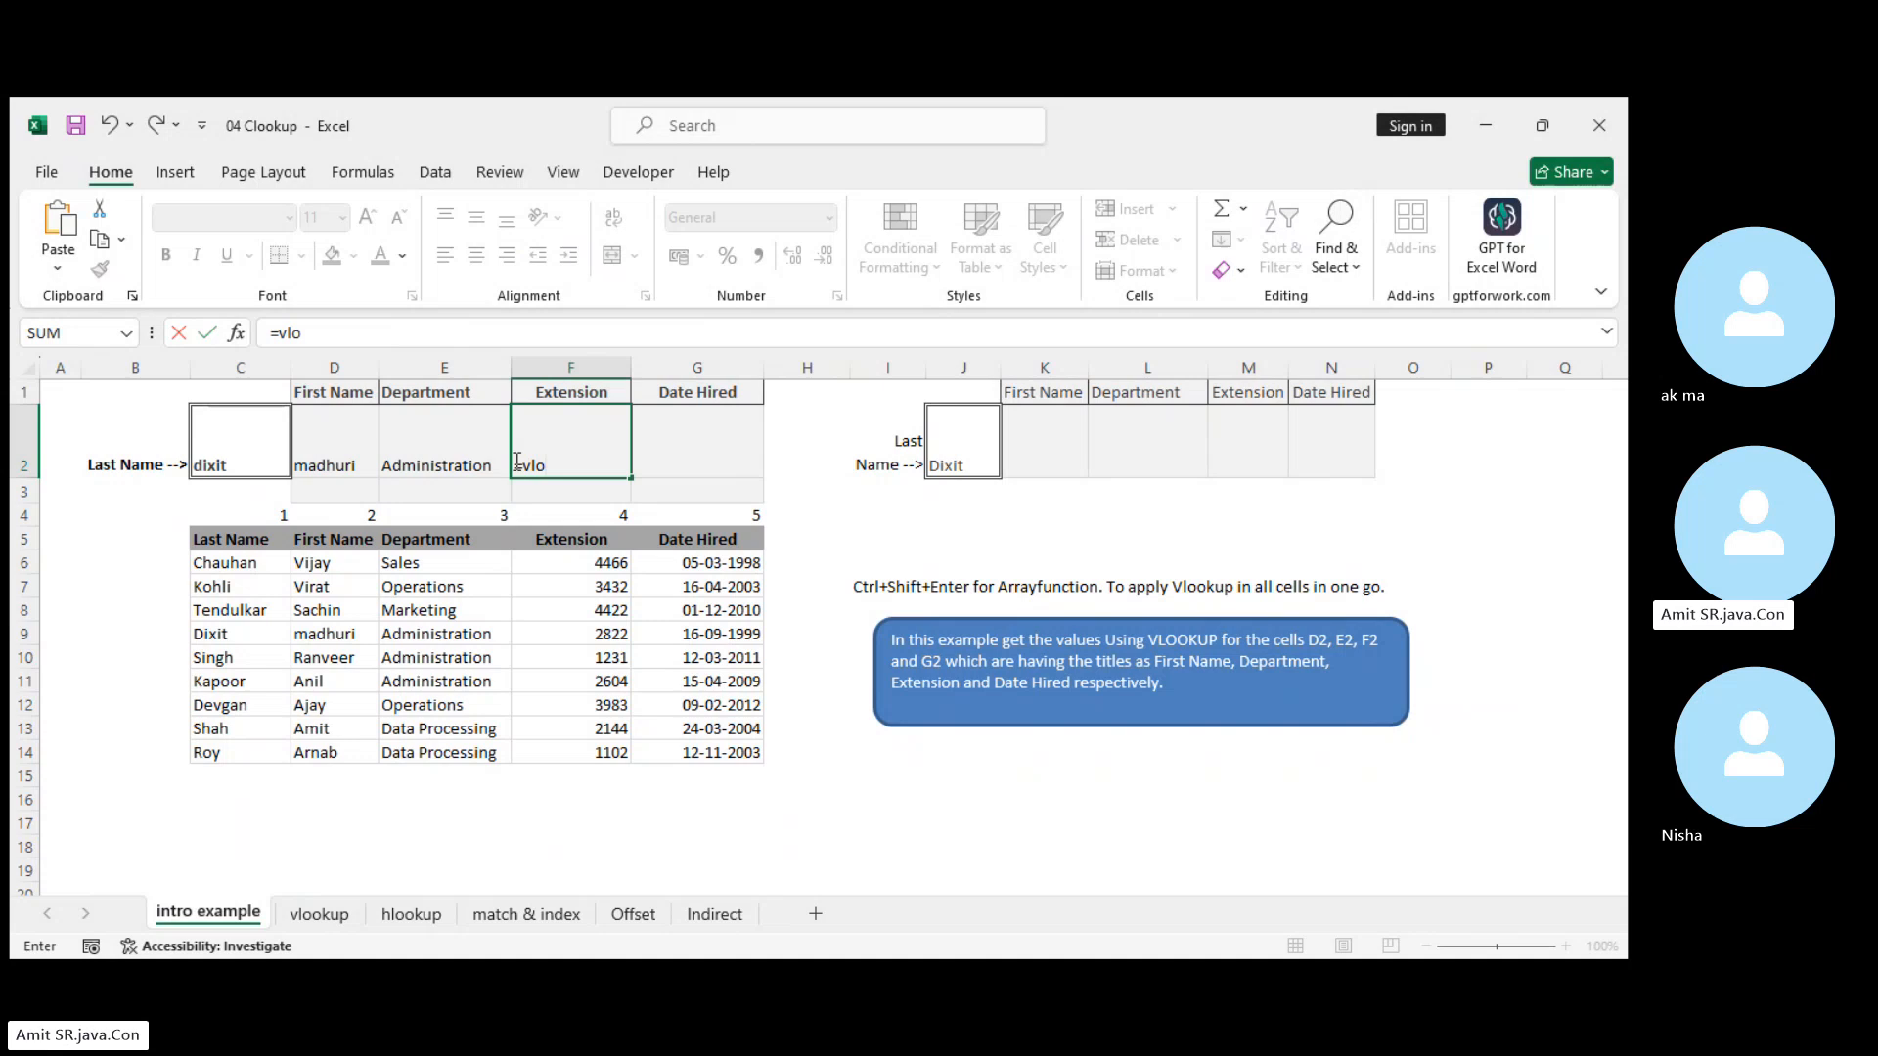
pyautogui.press('Tab')
pyautogui.click(201, 431)
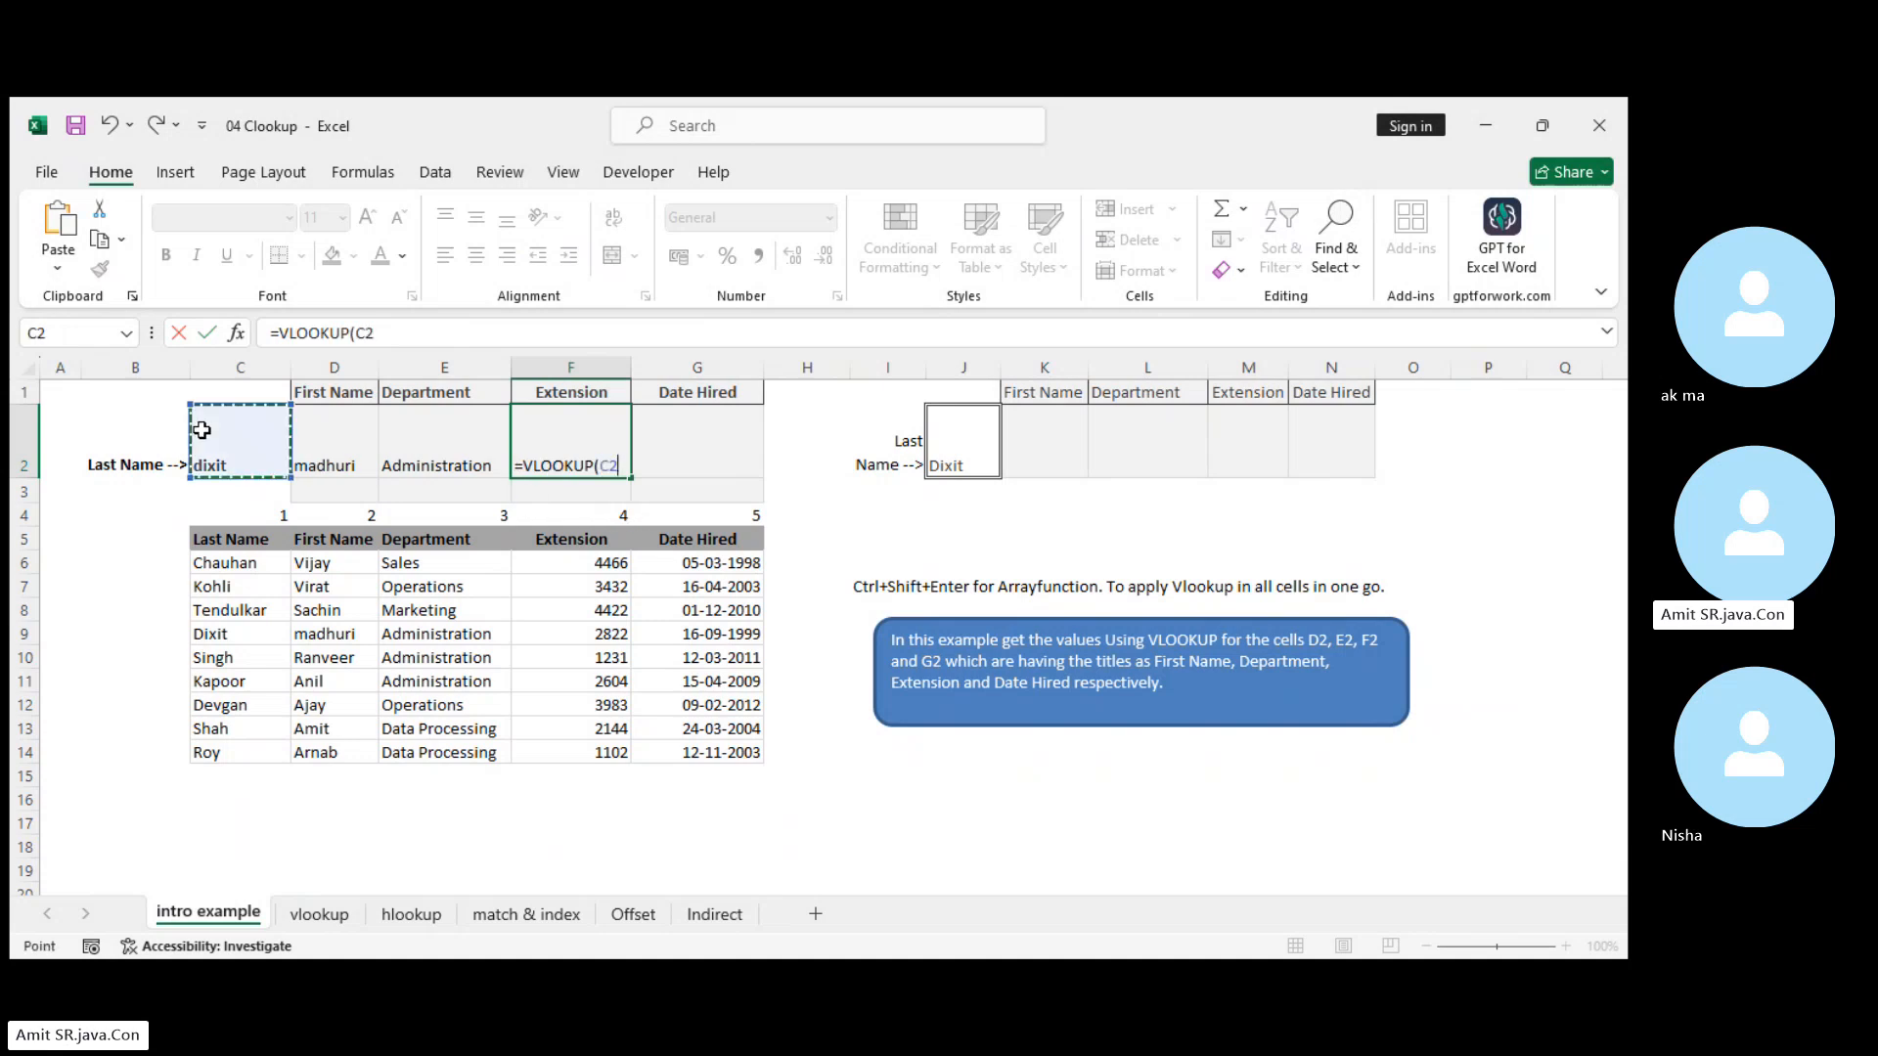
pyautogui.write(',')
pyautogui.moveTo(239, 539); pyautogui.dragTo(706, 759)
pyautogui.write(',')
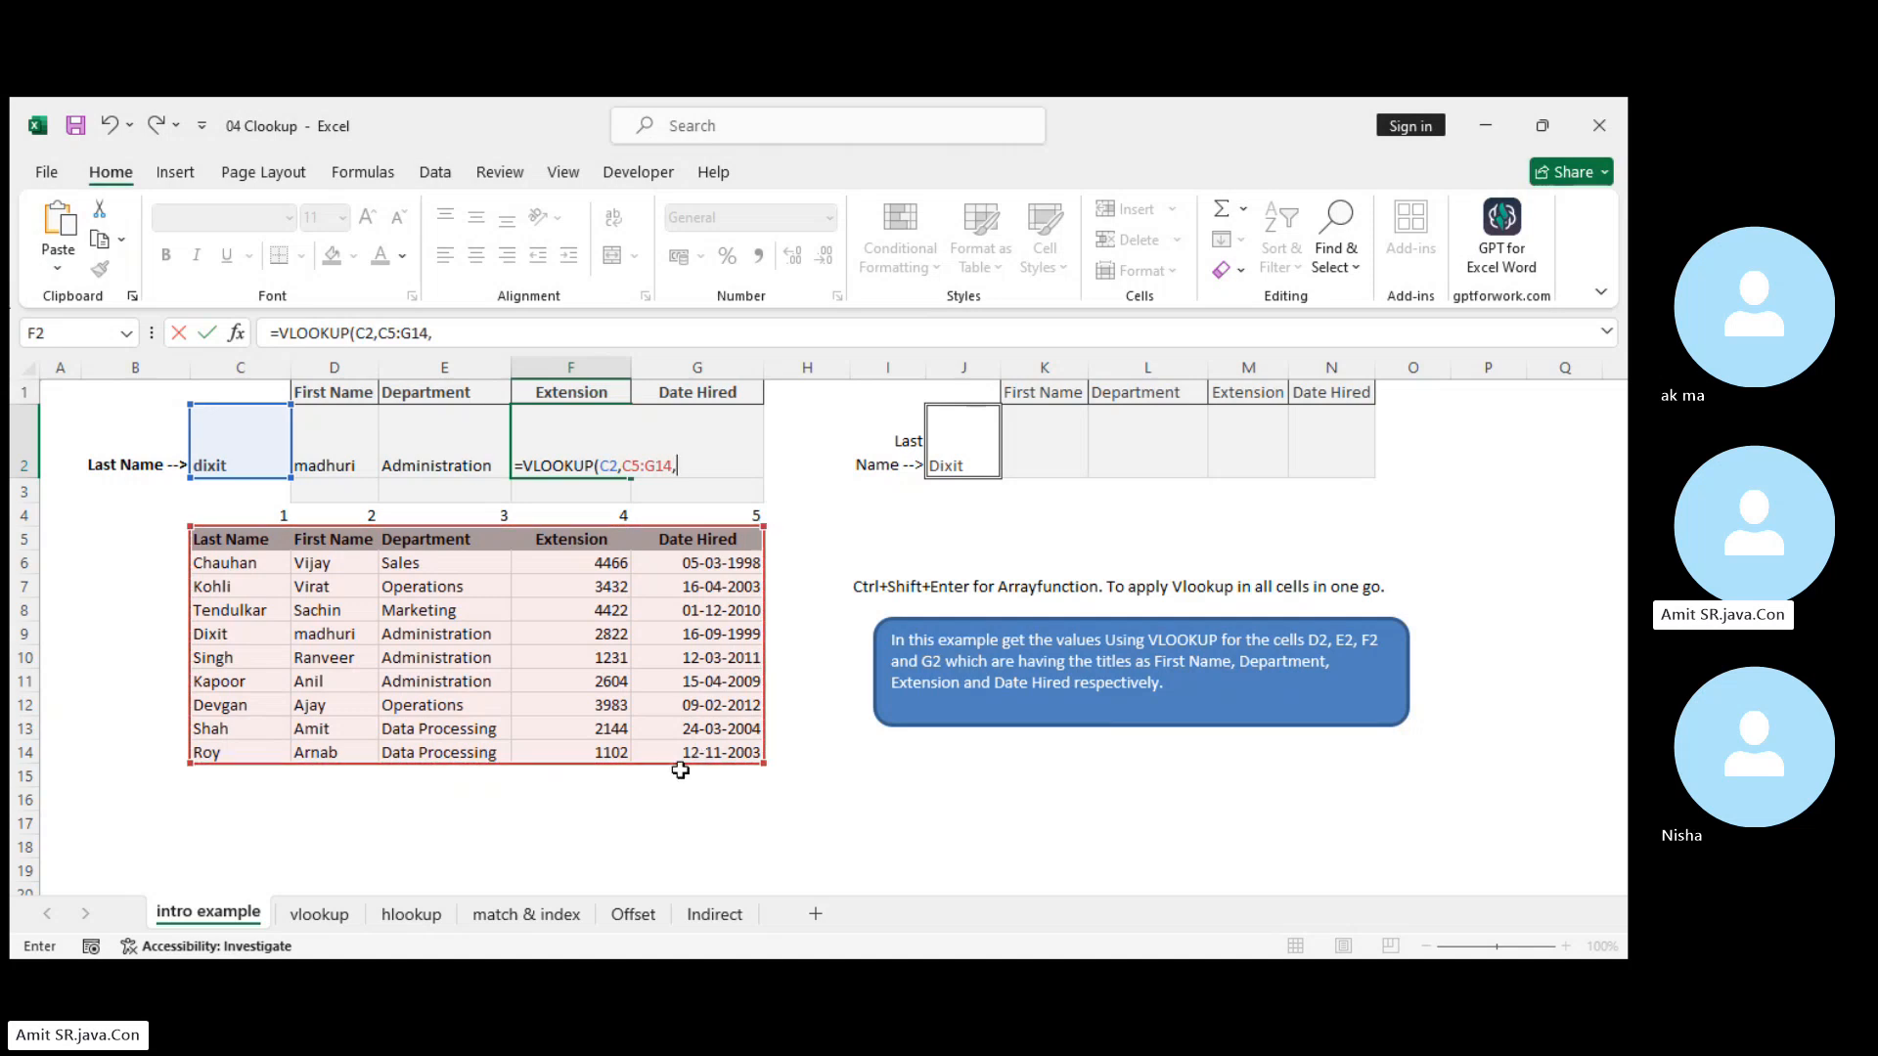
pyautogui.write('4,FALSE')
pyautogui.press('Return')
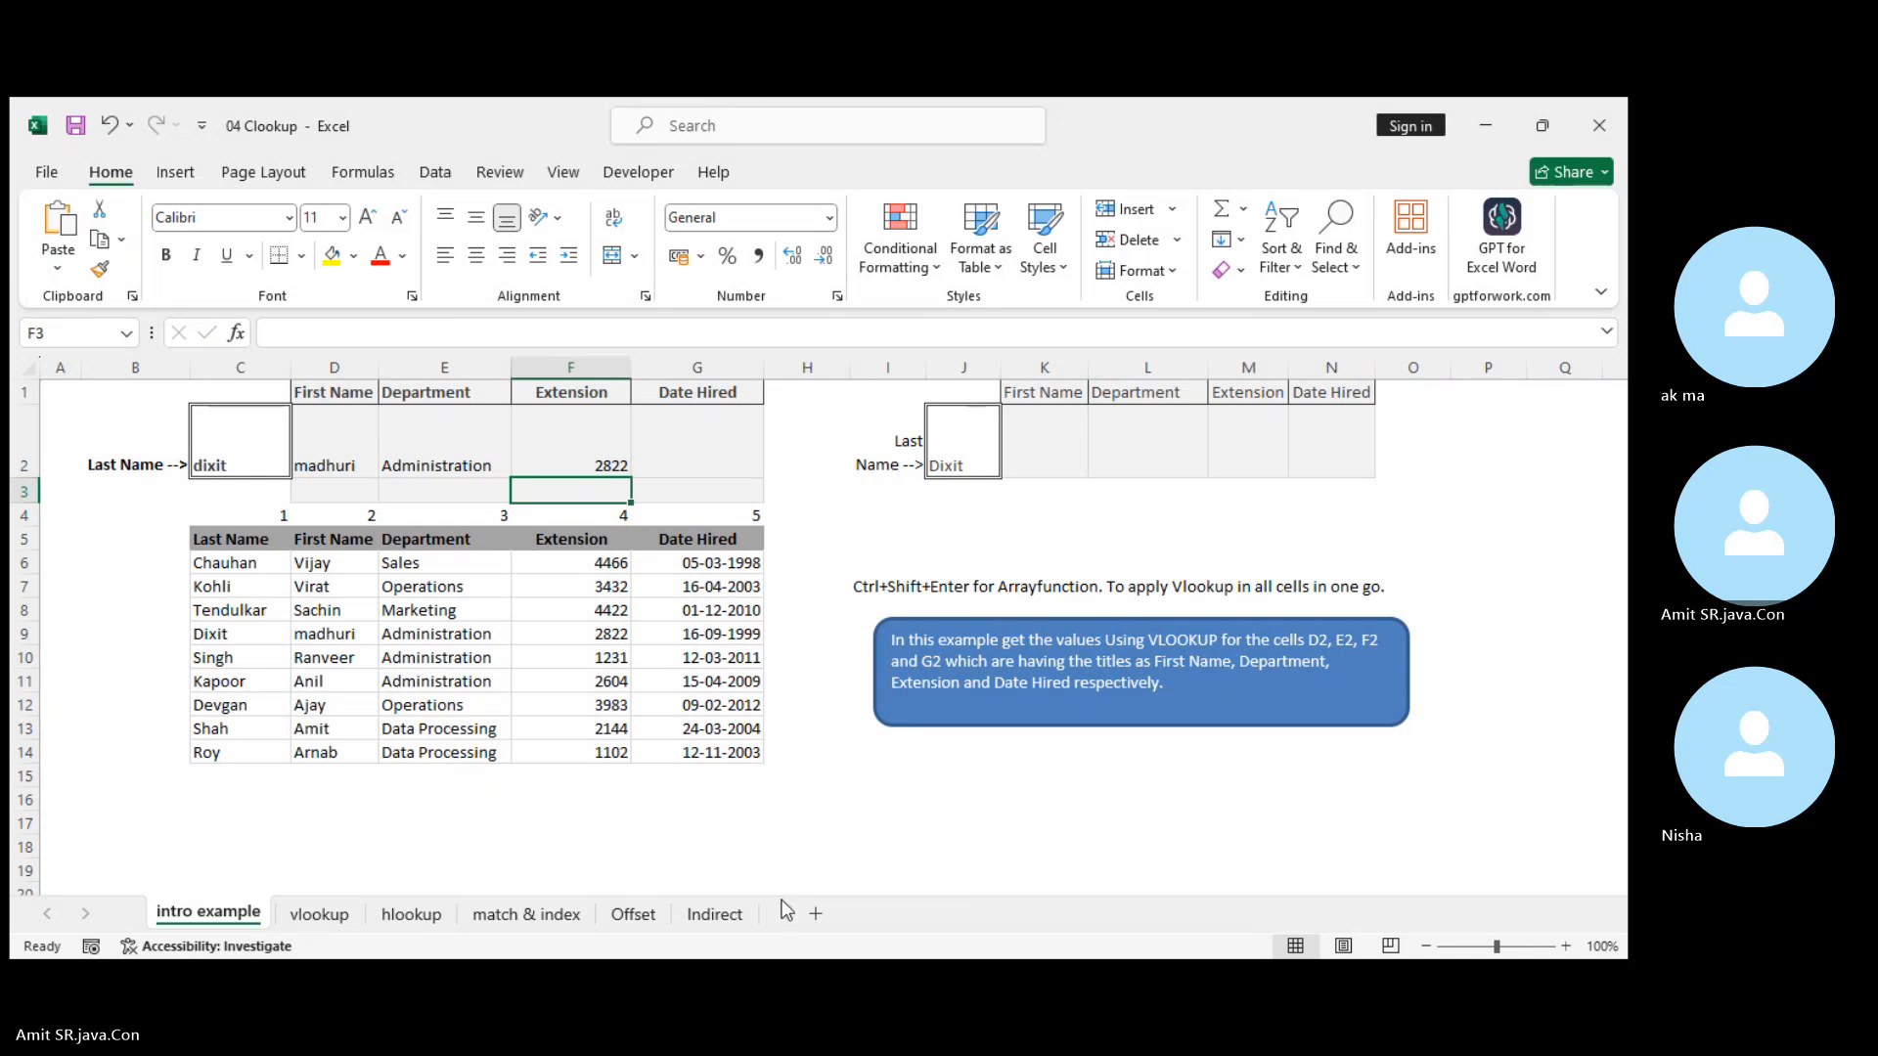
pyautogui.hotkey('alt', 'Tab')
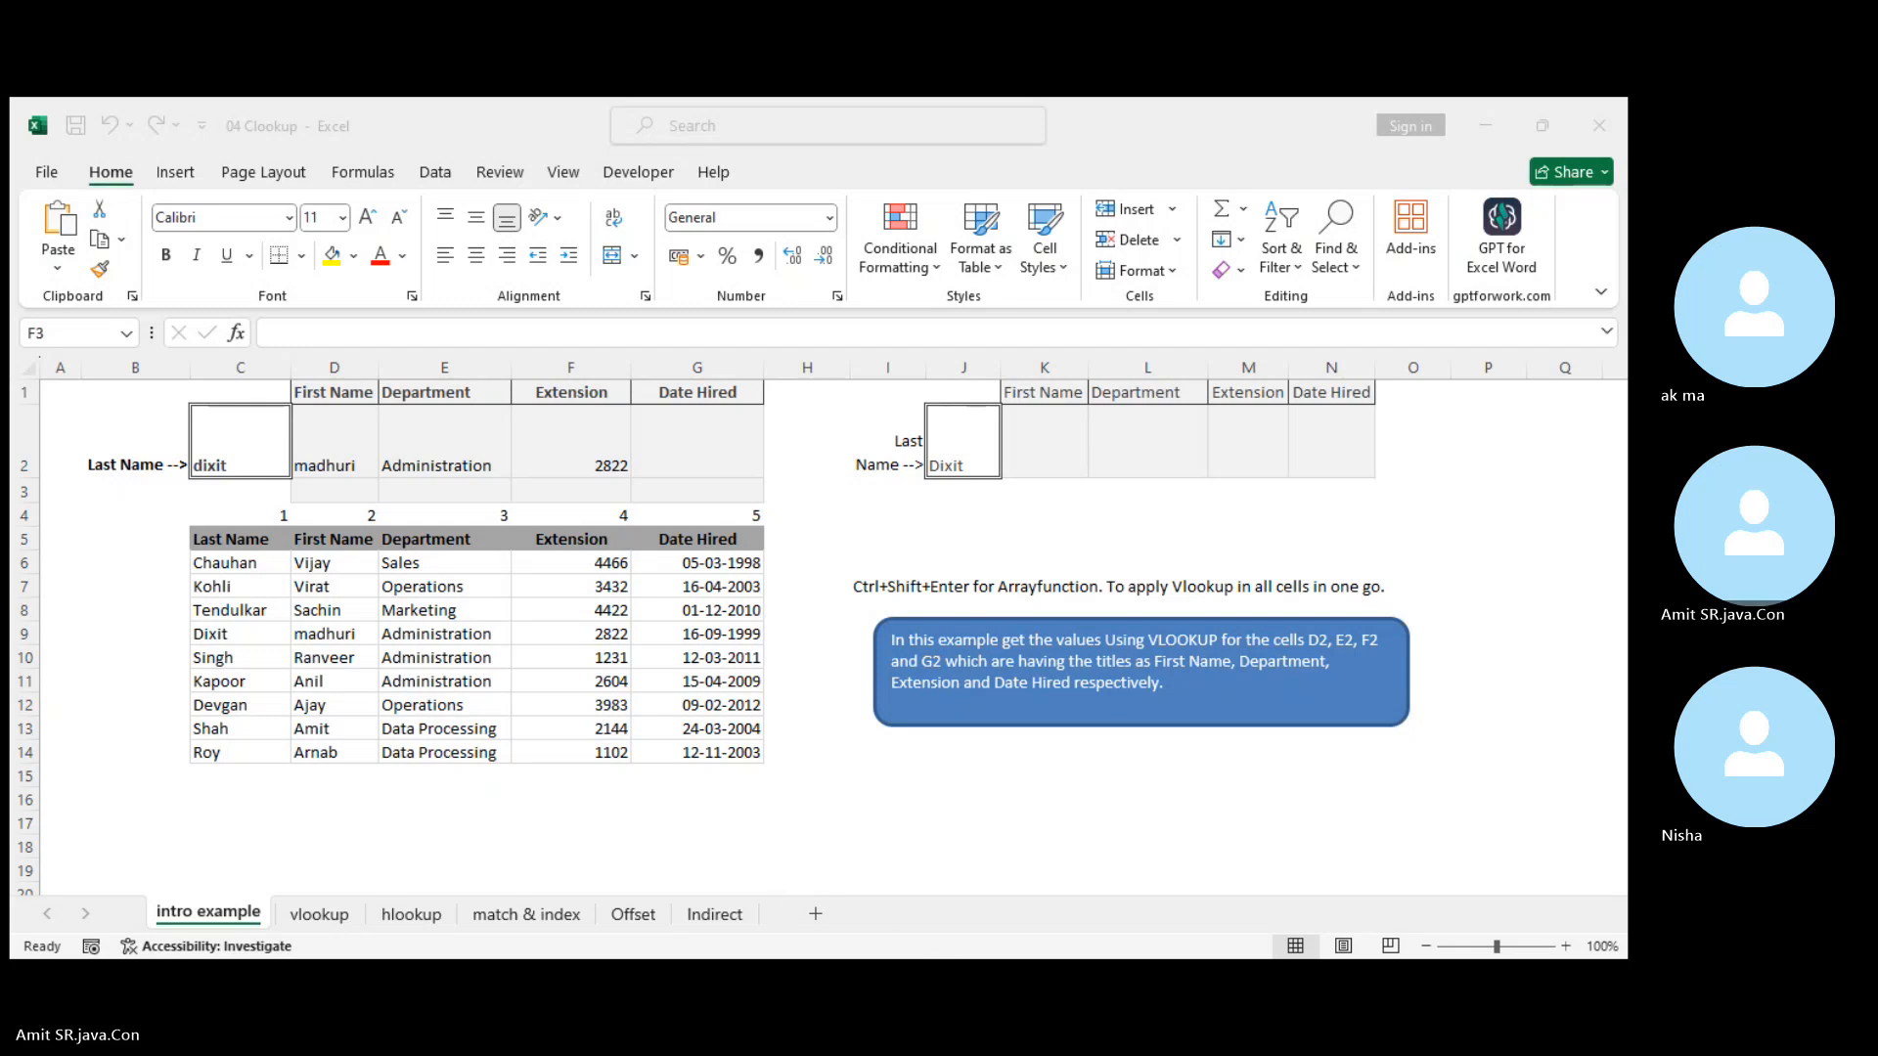
pyautogui.click(937, 870)
pyautogui.click(708, 454)
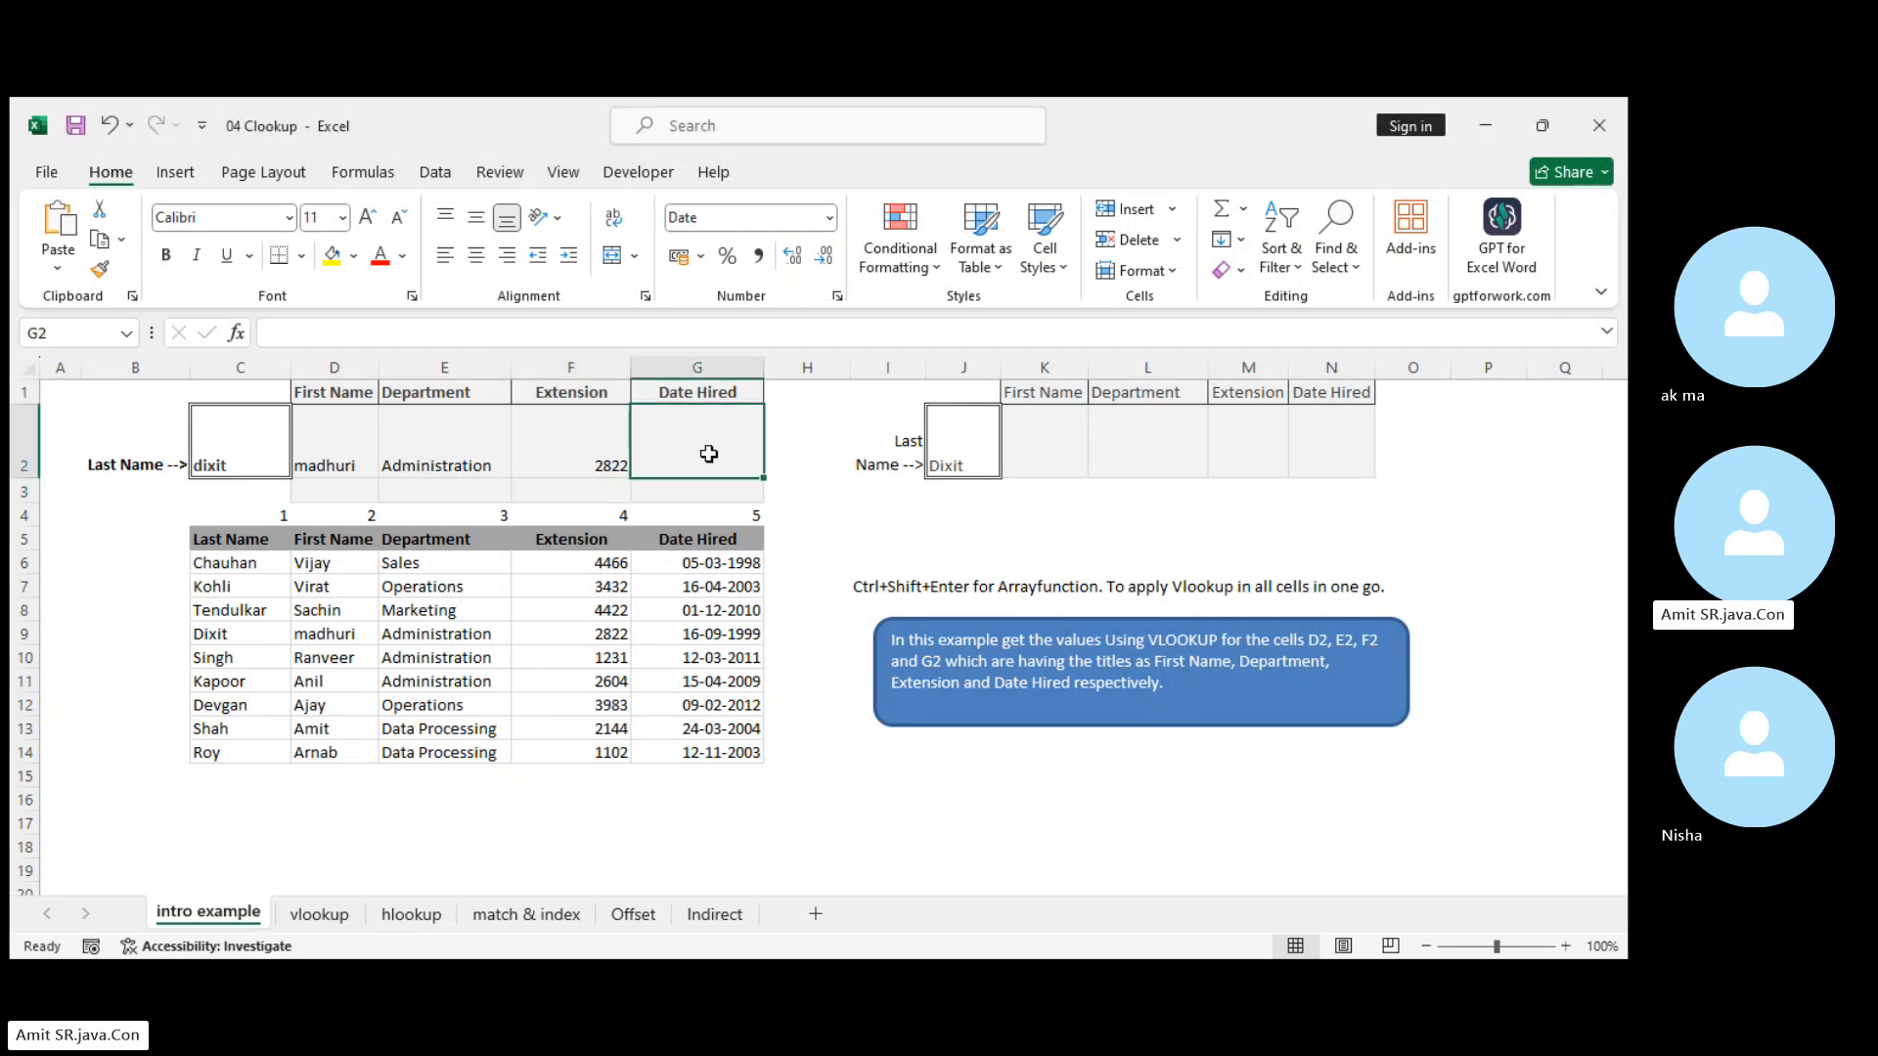
# Clear the contents of the lookup result cells D2:G2
pyautogui.moveTo(323, 455); pyautogui.dragTo(708, 447)
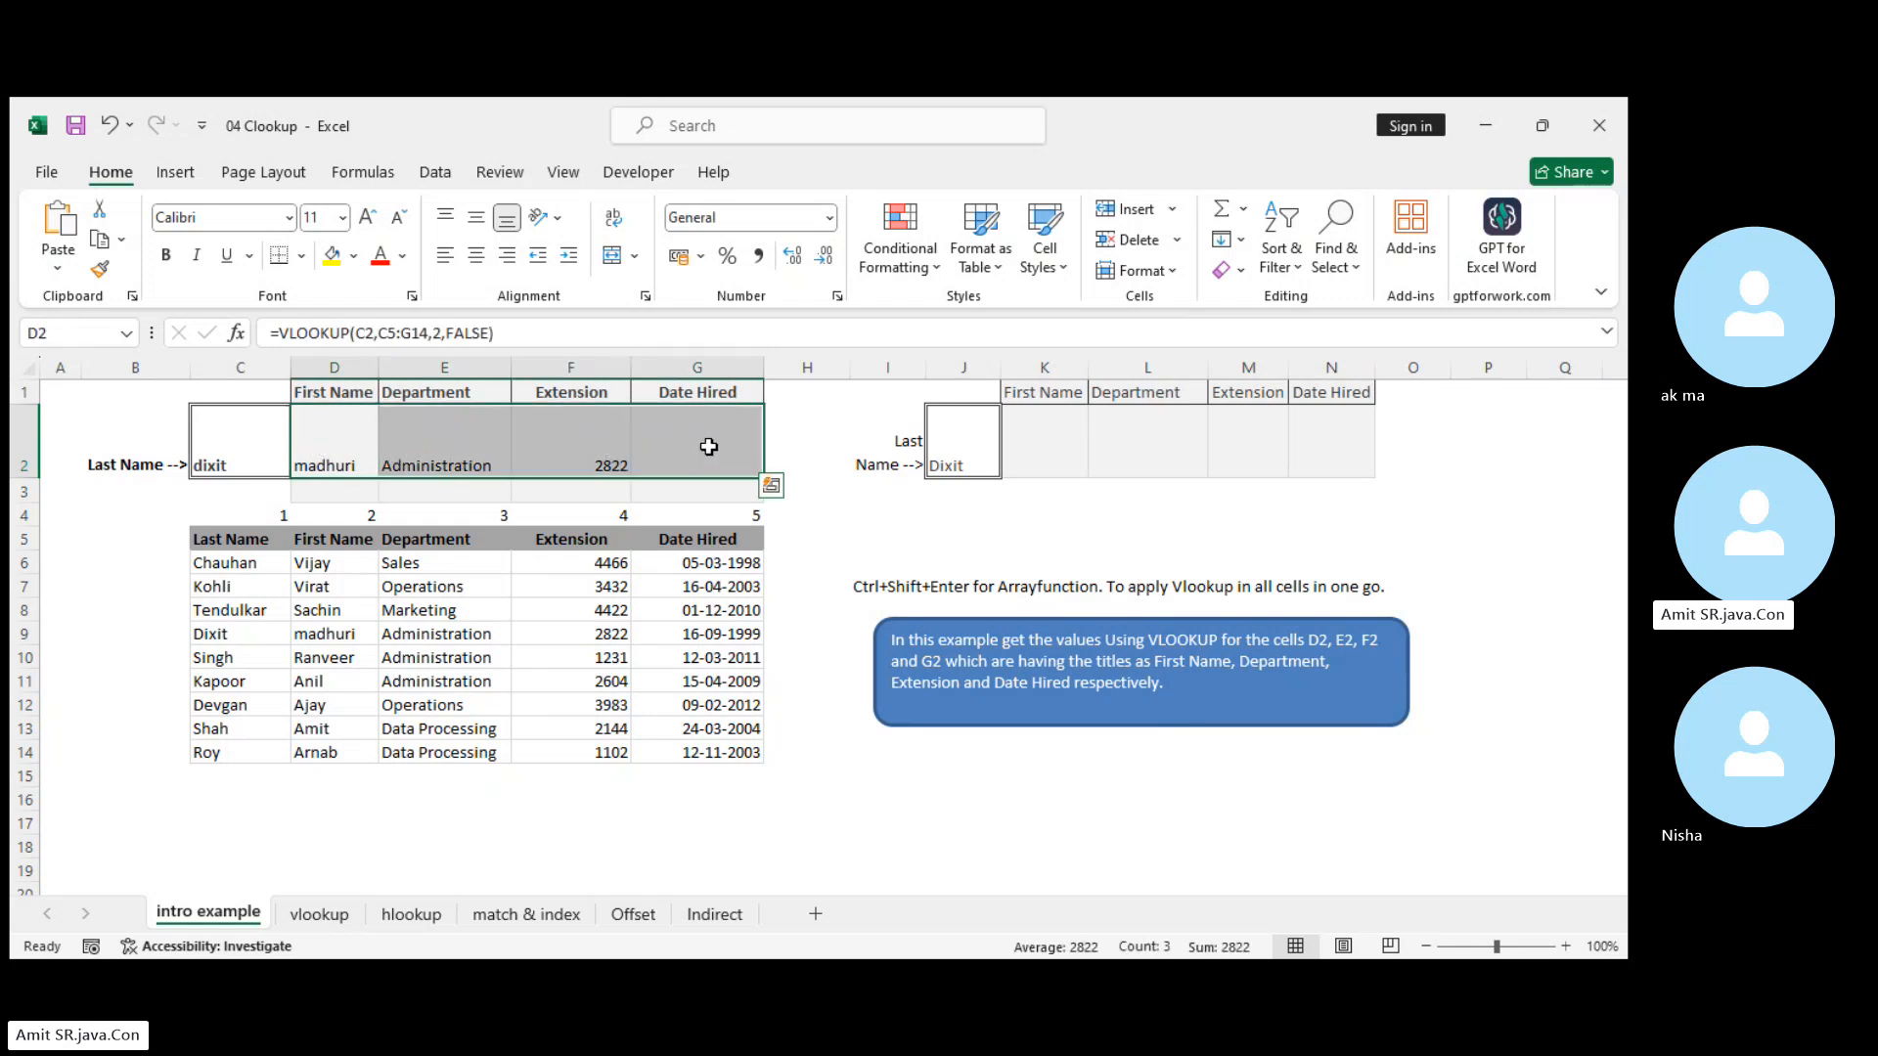
pyautogui.rightClick(708, 447)
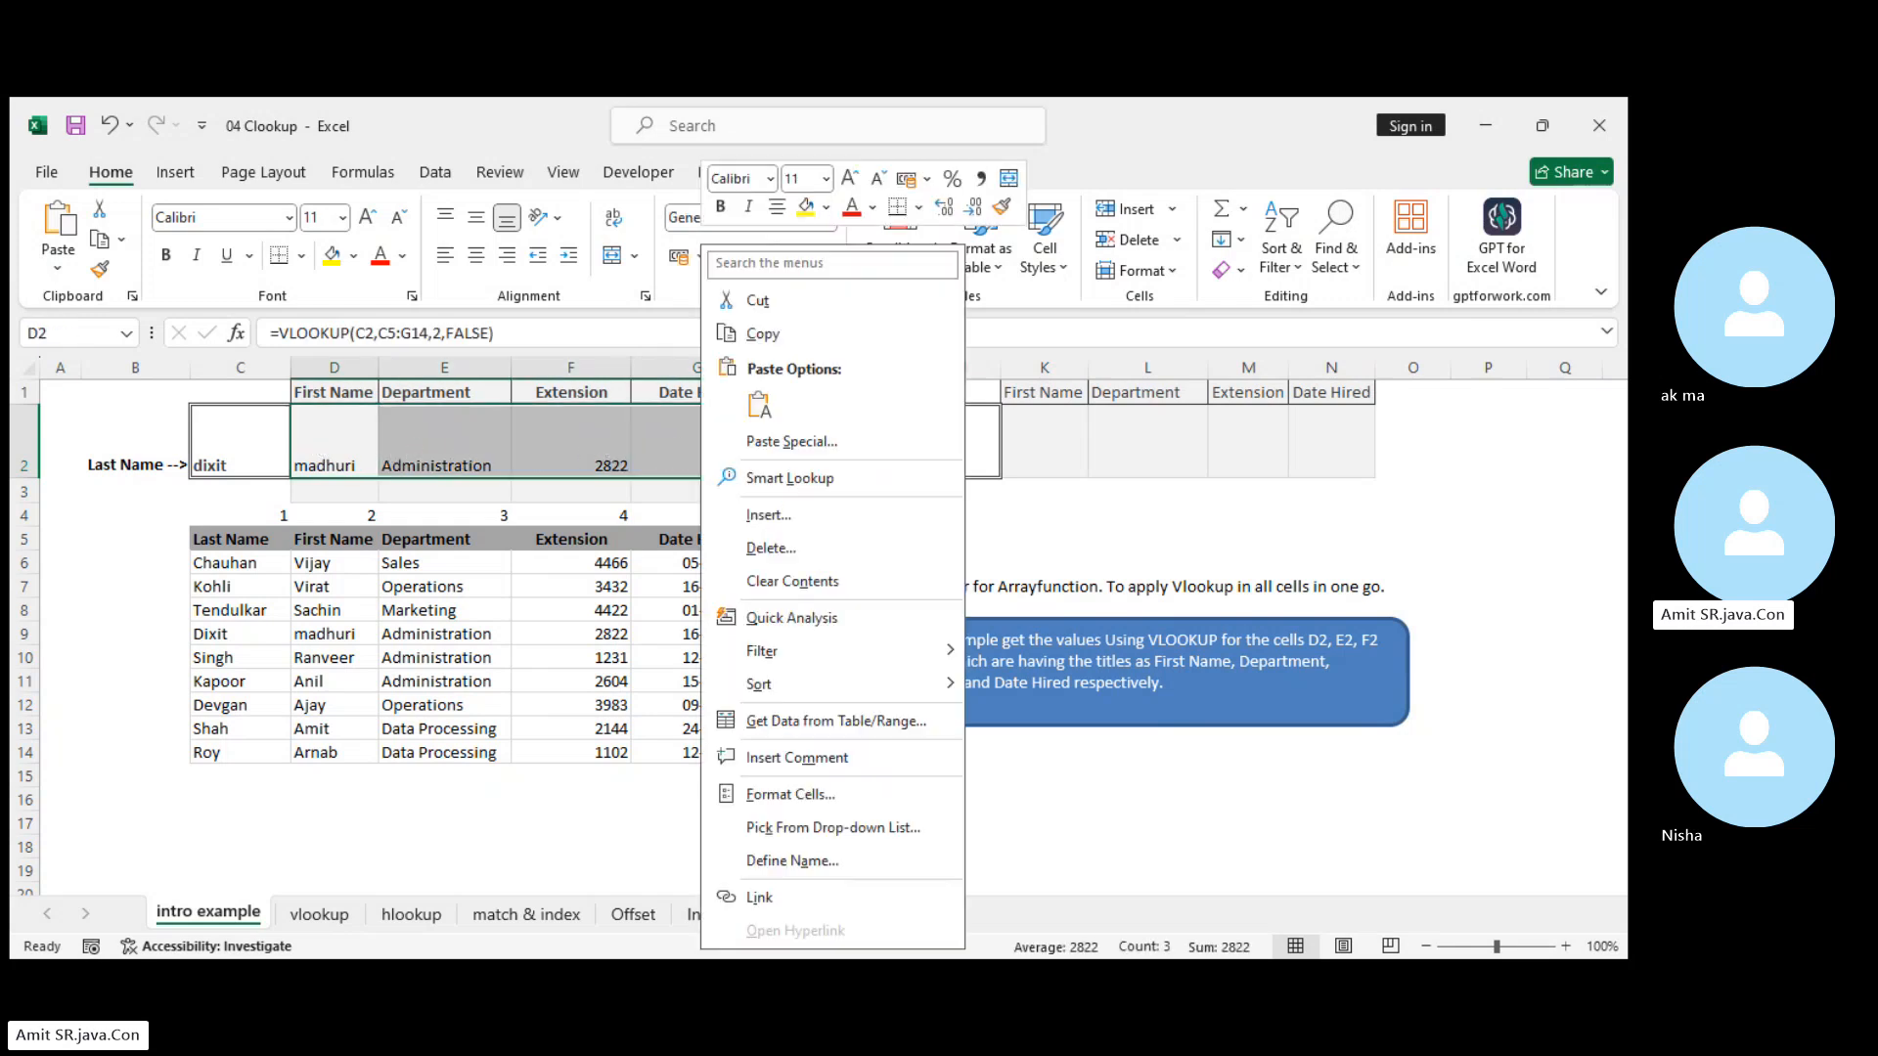
pyautogui.click(797, 585)
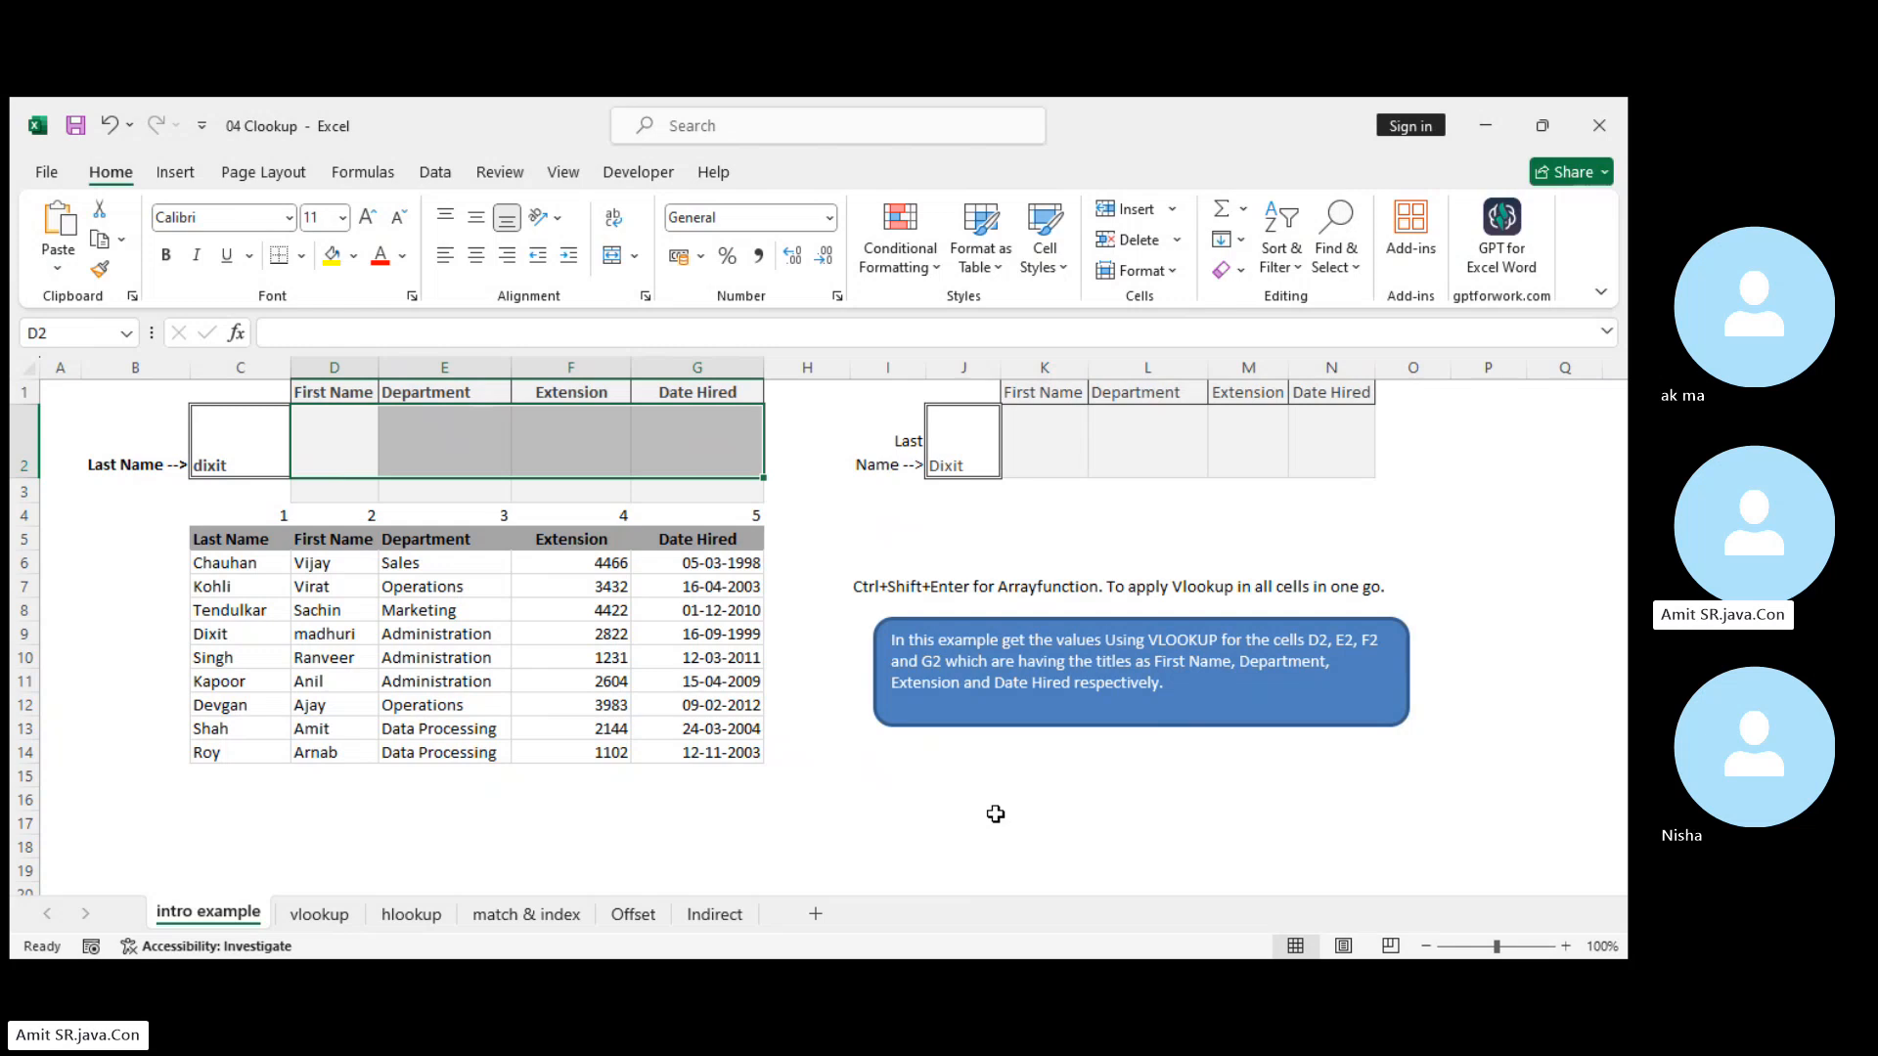
# Enter the array formula =VLOOKUP(C2,C5:G14,{2,3,4,5},FALSE) across the result cells D2:G2
pyautogui.click(348, 439)
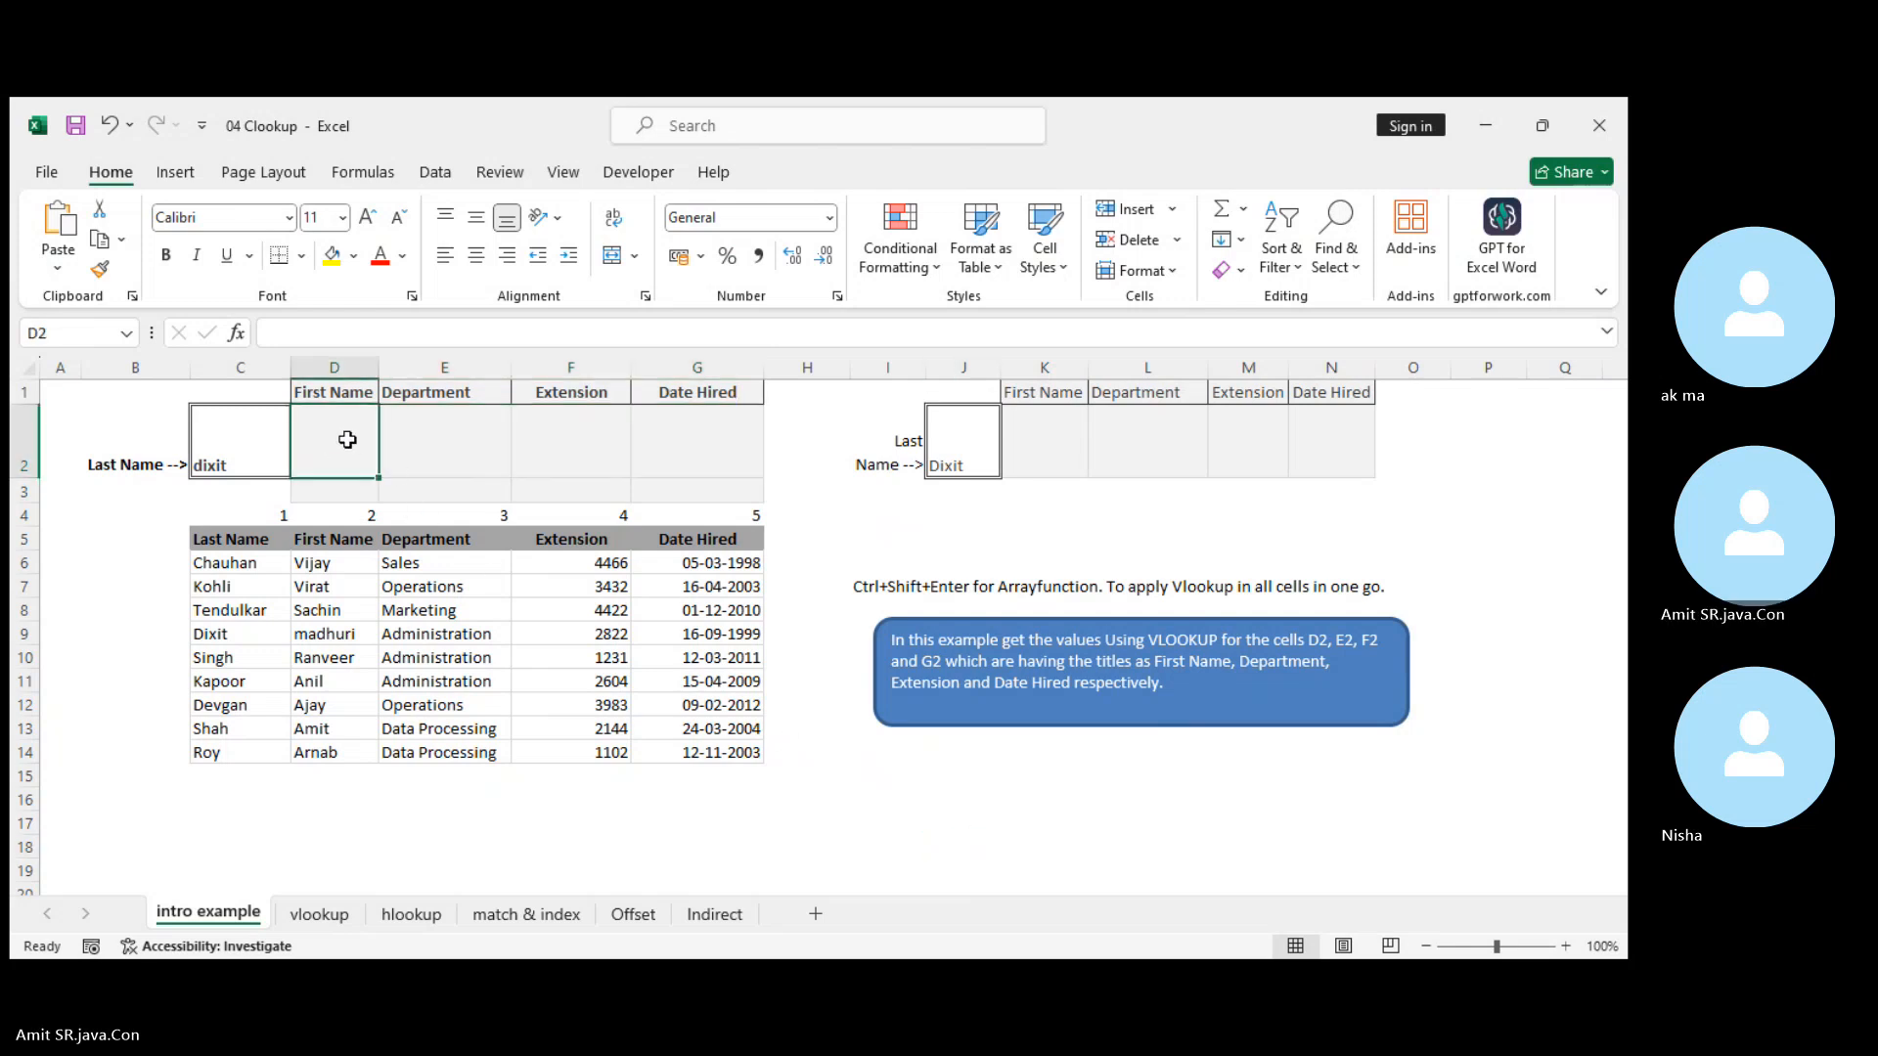
pyautogui.moveTo(347, 439); pyautogui.dragTo(688, 453)
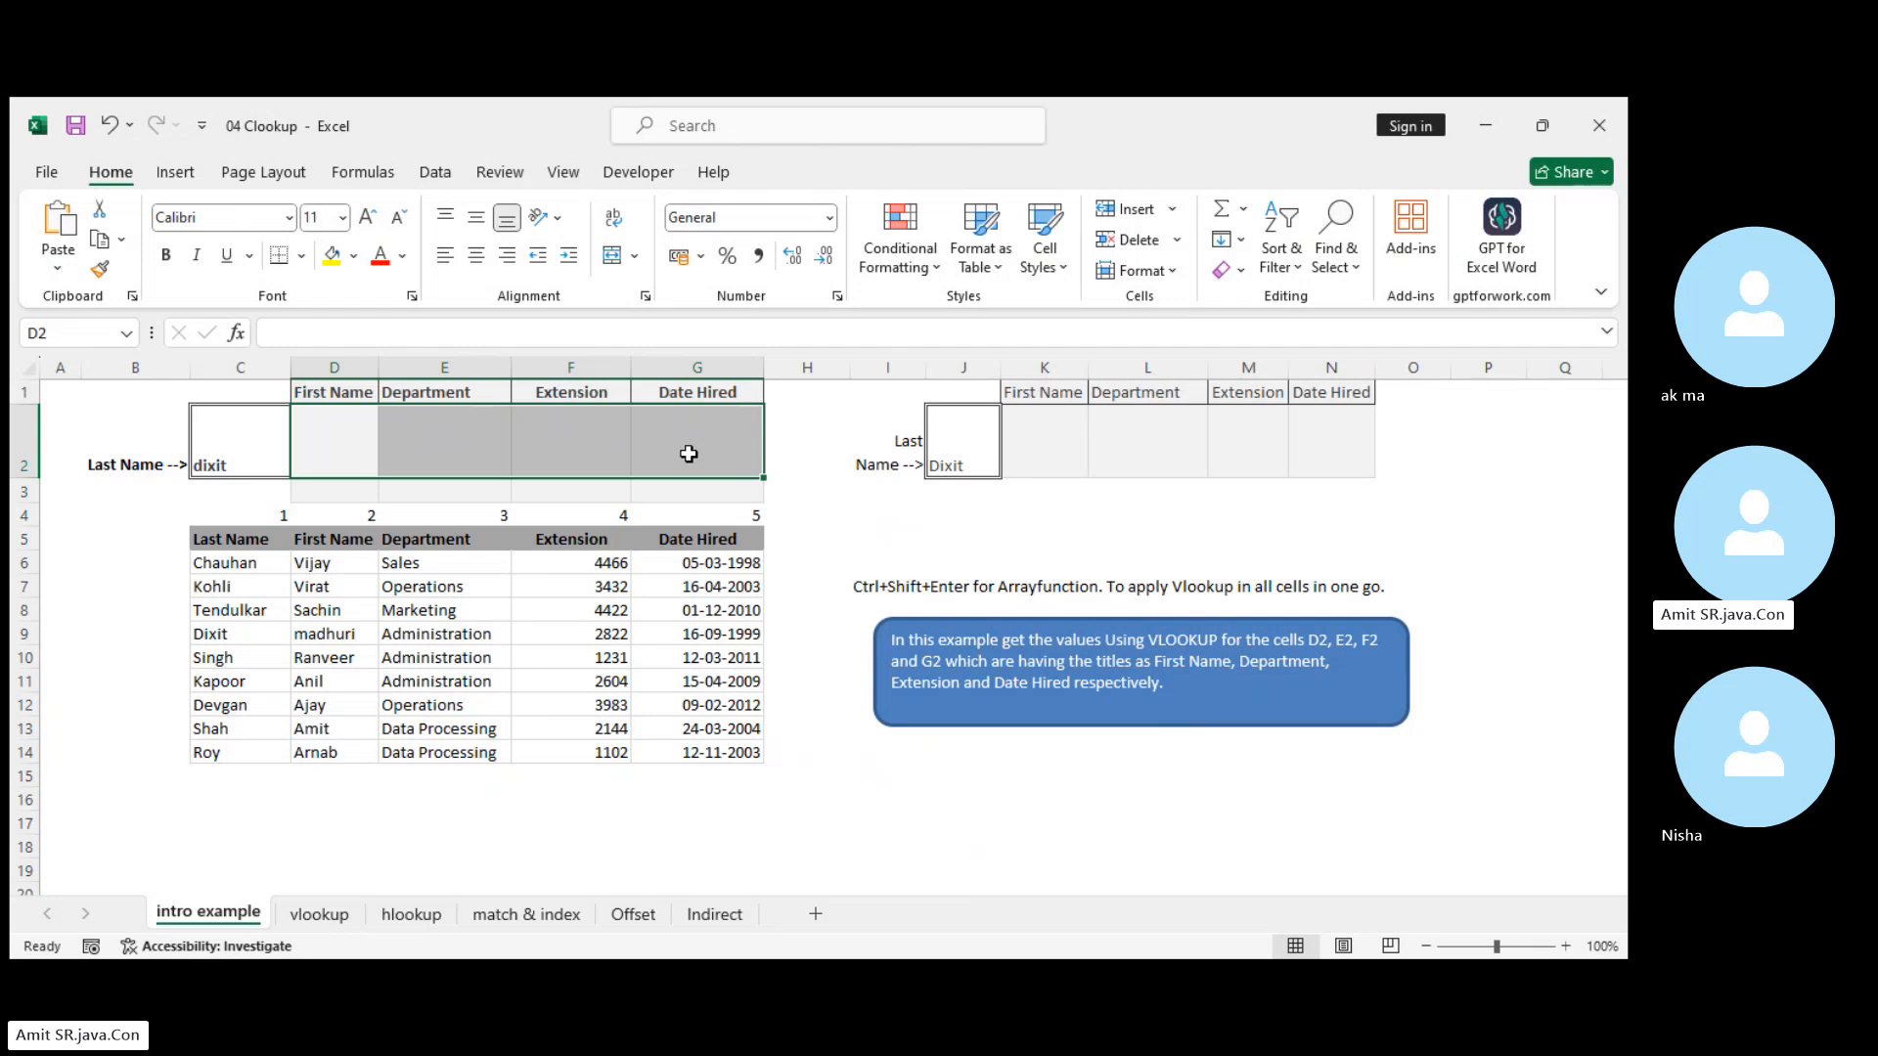
pyautogui.write('=vl')
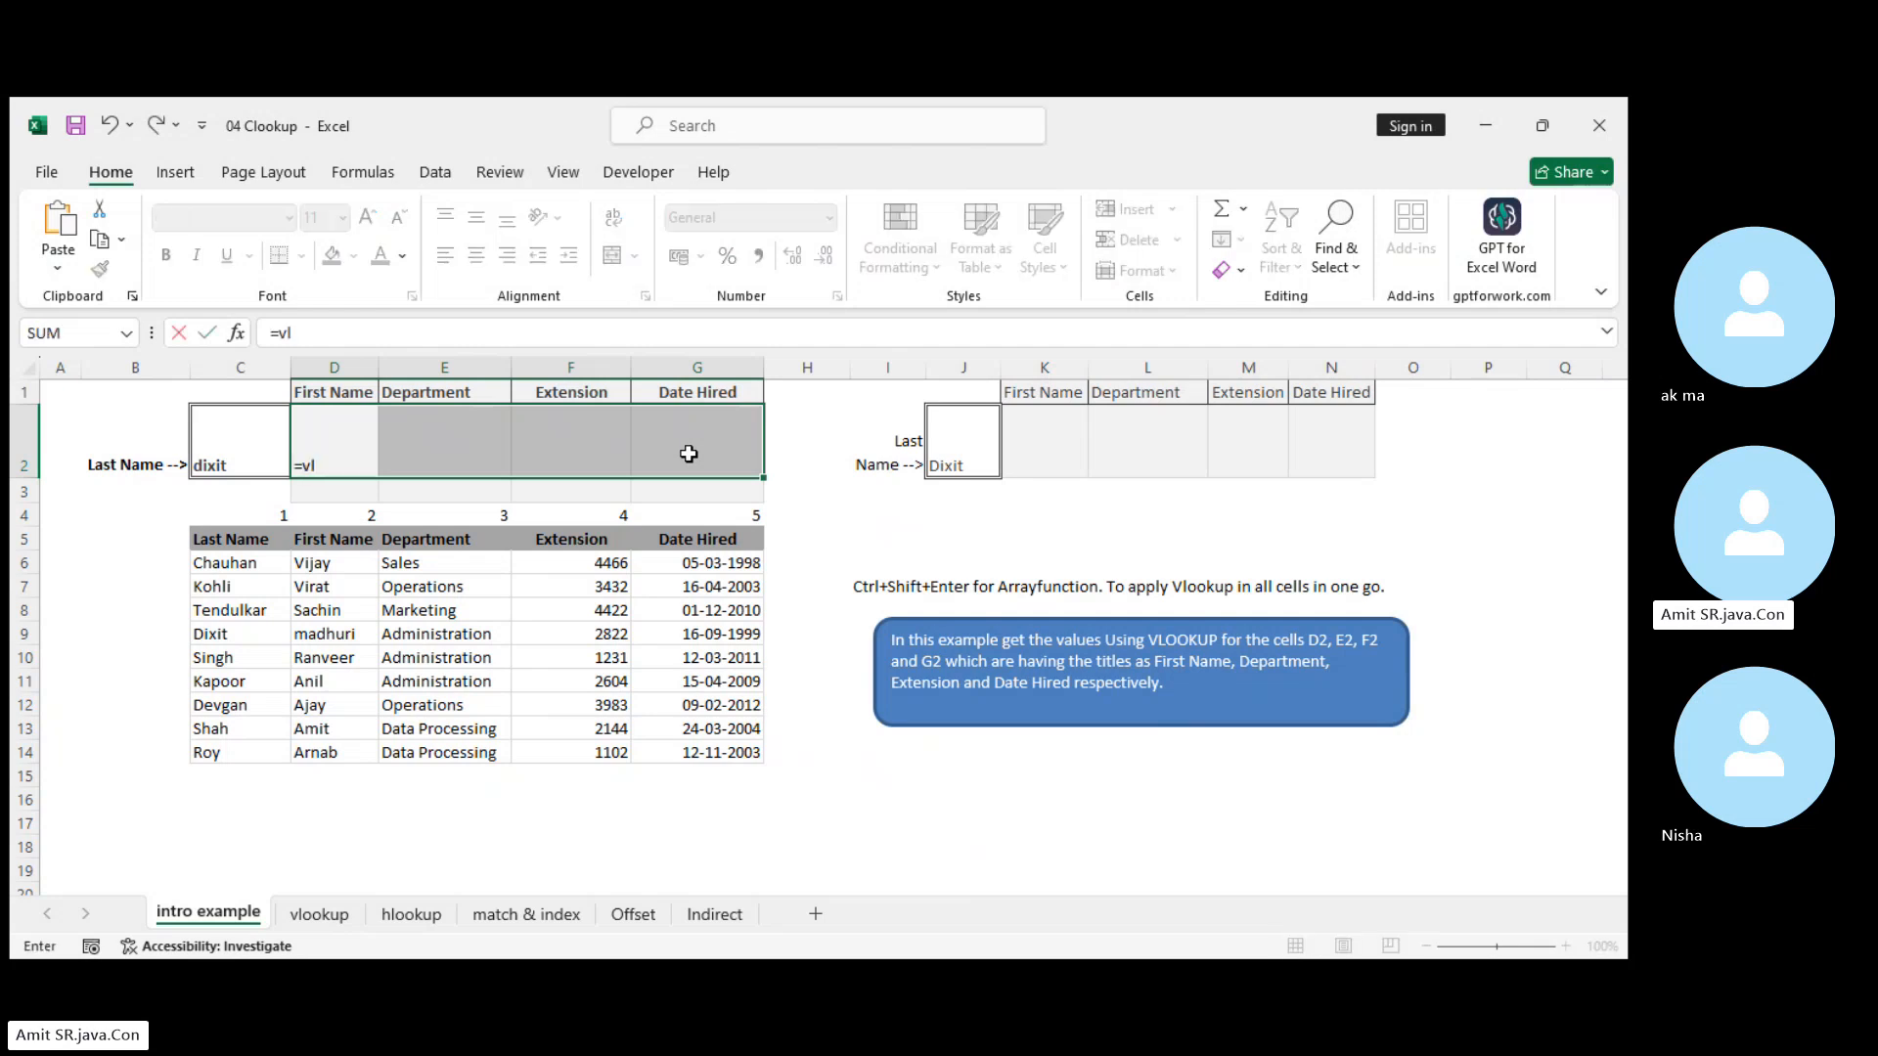
pyautogui.write('ookup')
pyautogui.press('Tab')
pyautogui.click(236, 460)
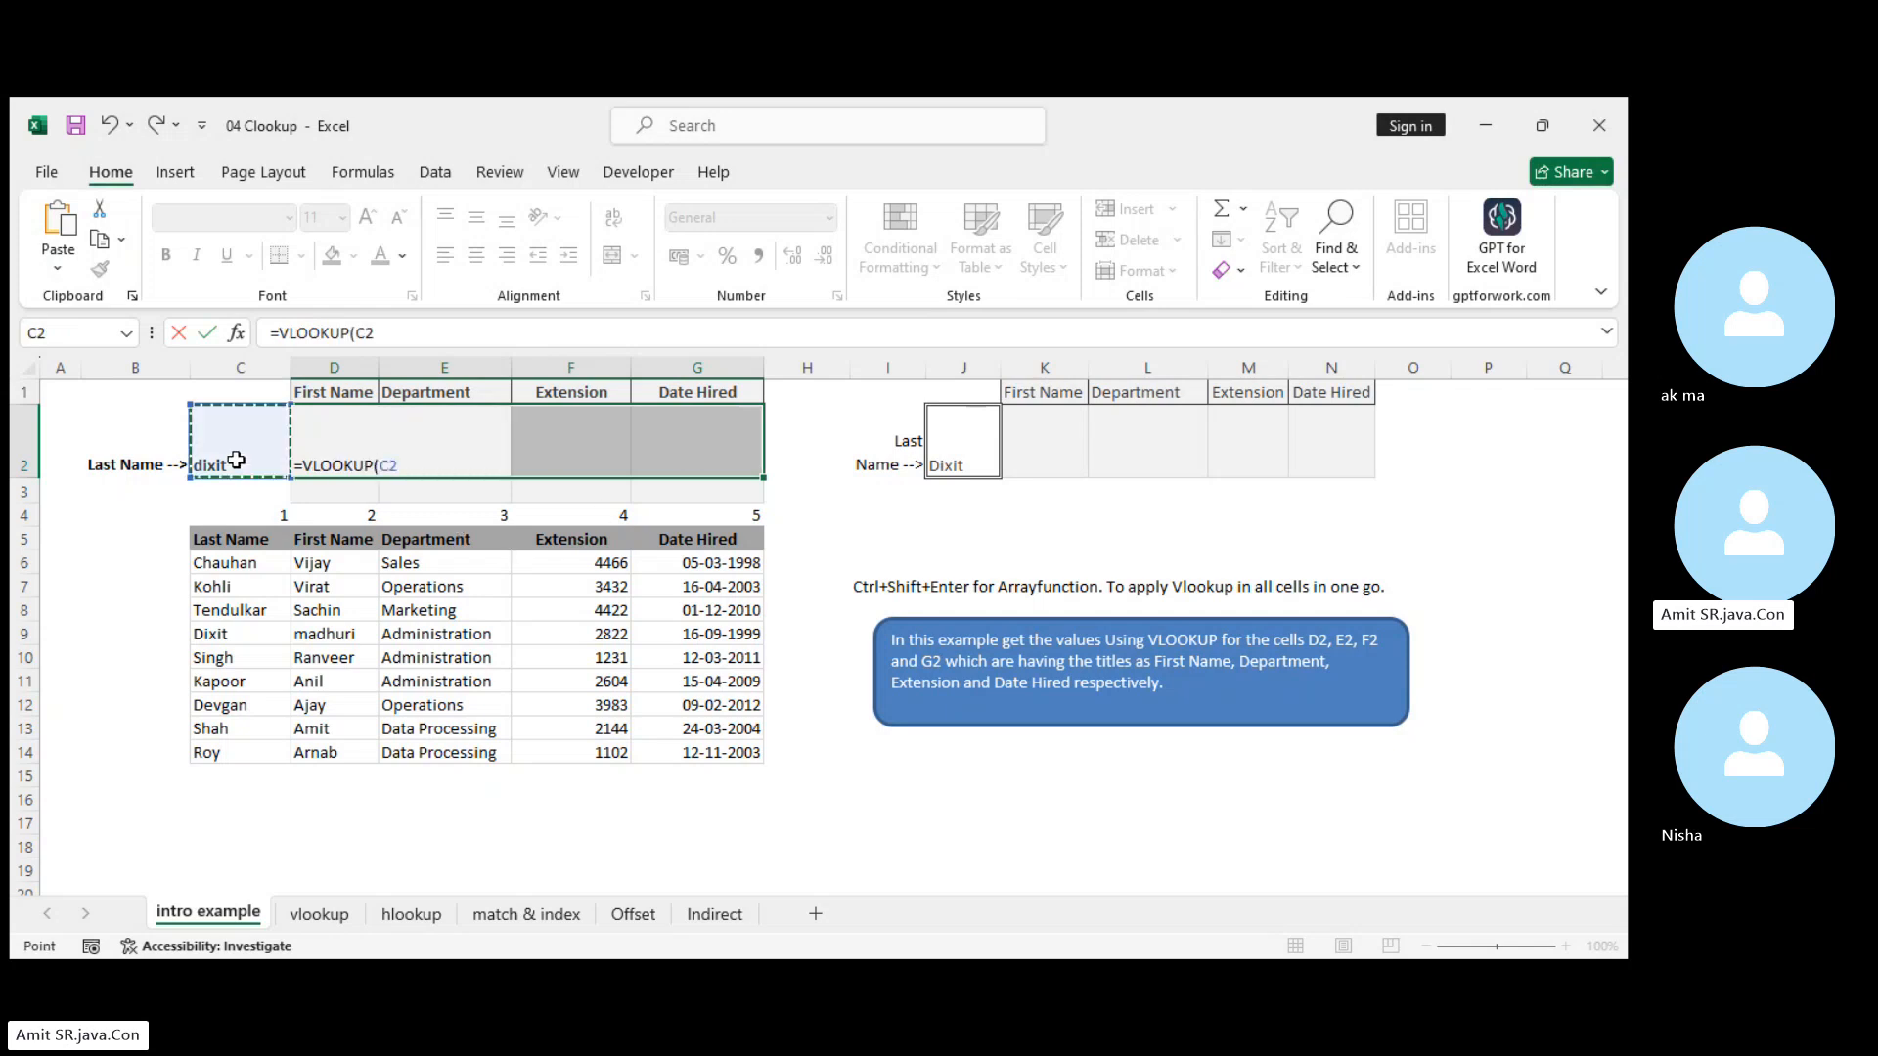
pyautogui.write(',')
pyautogui.moveTo(223, 543); pyautogui.dragTo(728, 751)
pyautogui.write(',')
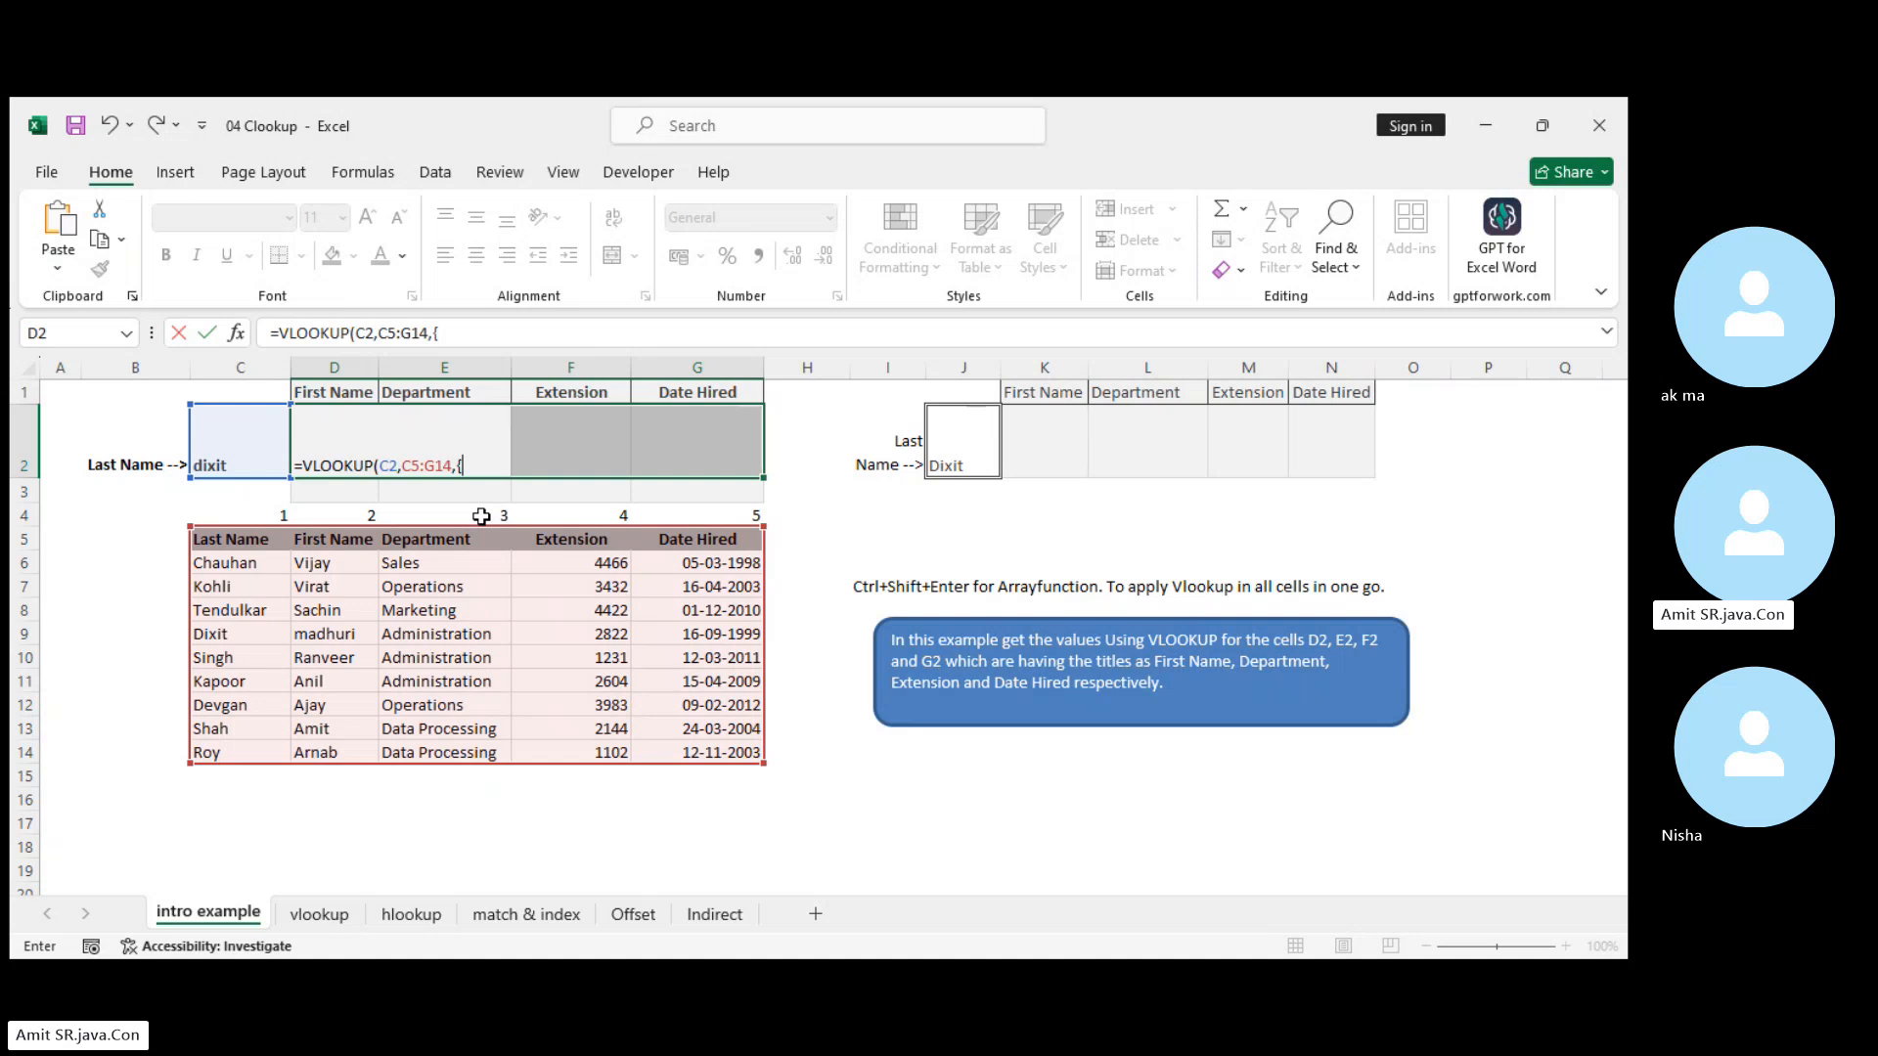
pyautogui.write('{2,3,4,5')
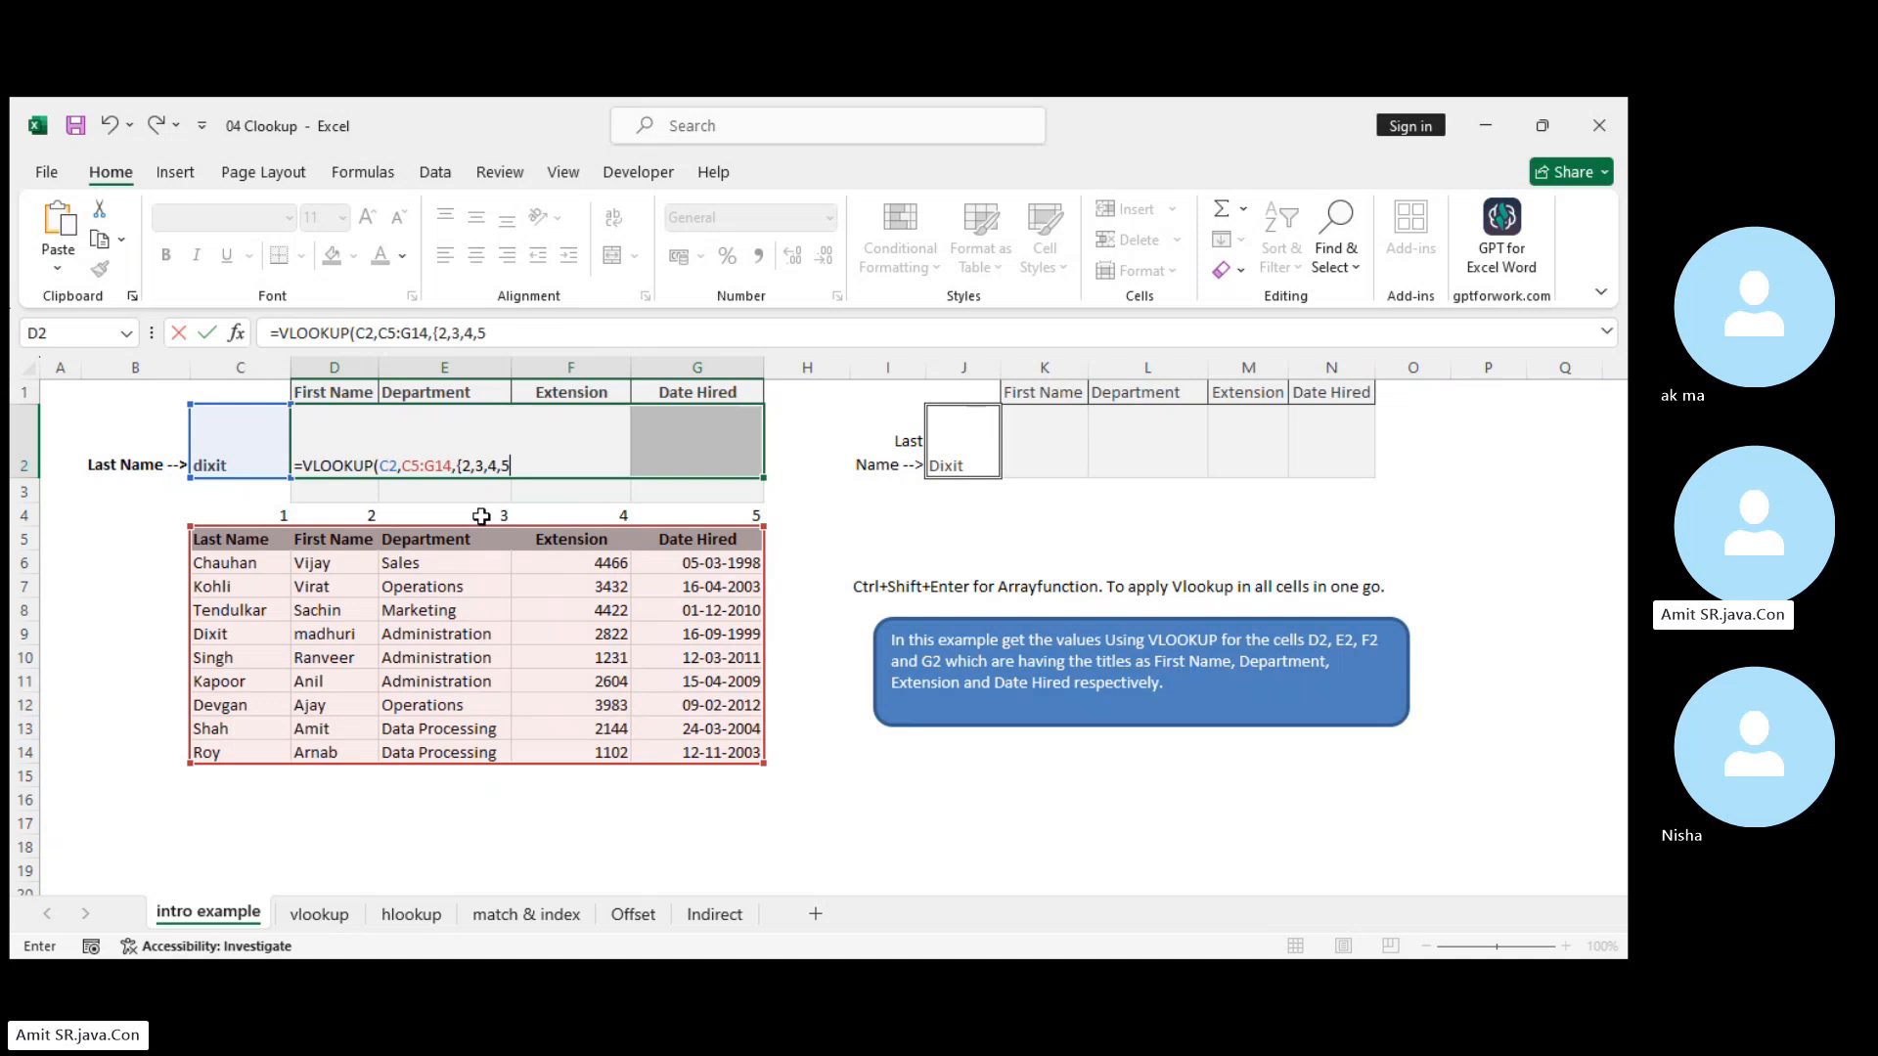
pyautogui.write('},FALSE')
pyautogui.hotkey('ctrl', 'shift', 'Return')
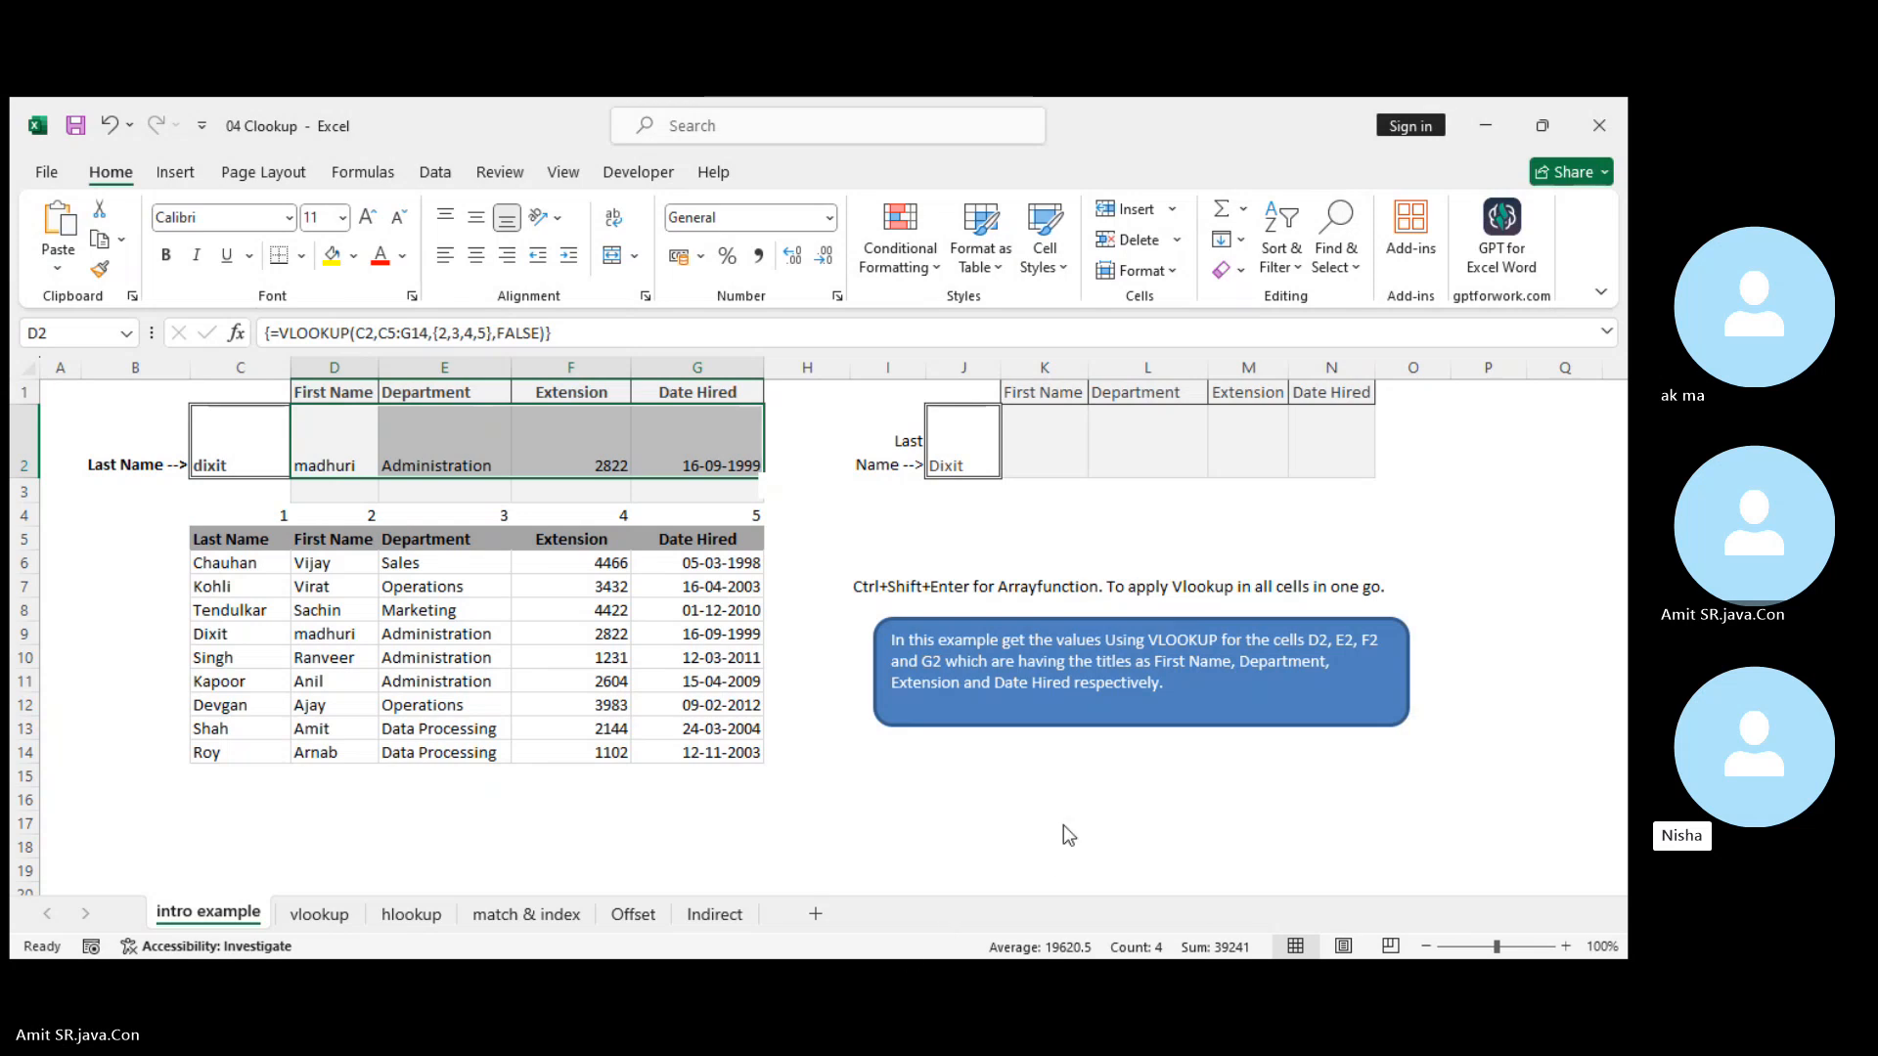
pyautogui.click(1222, 828)
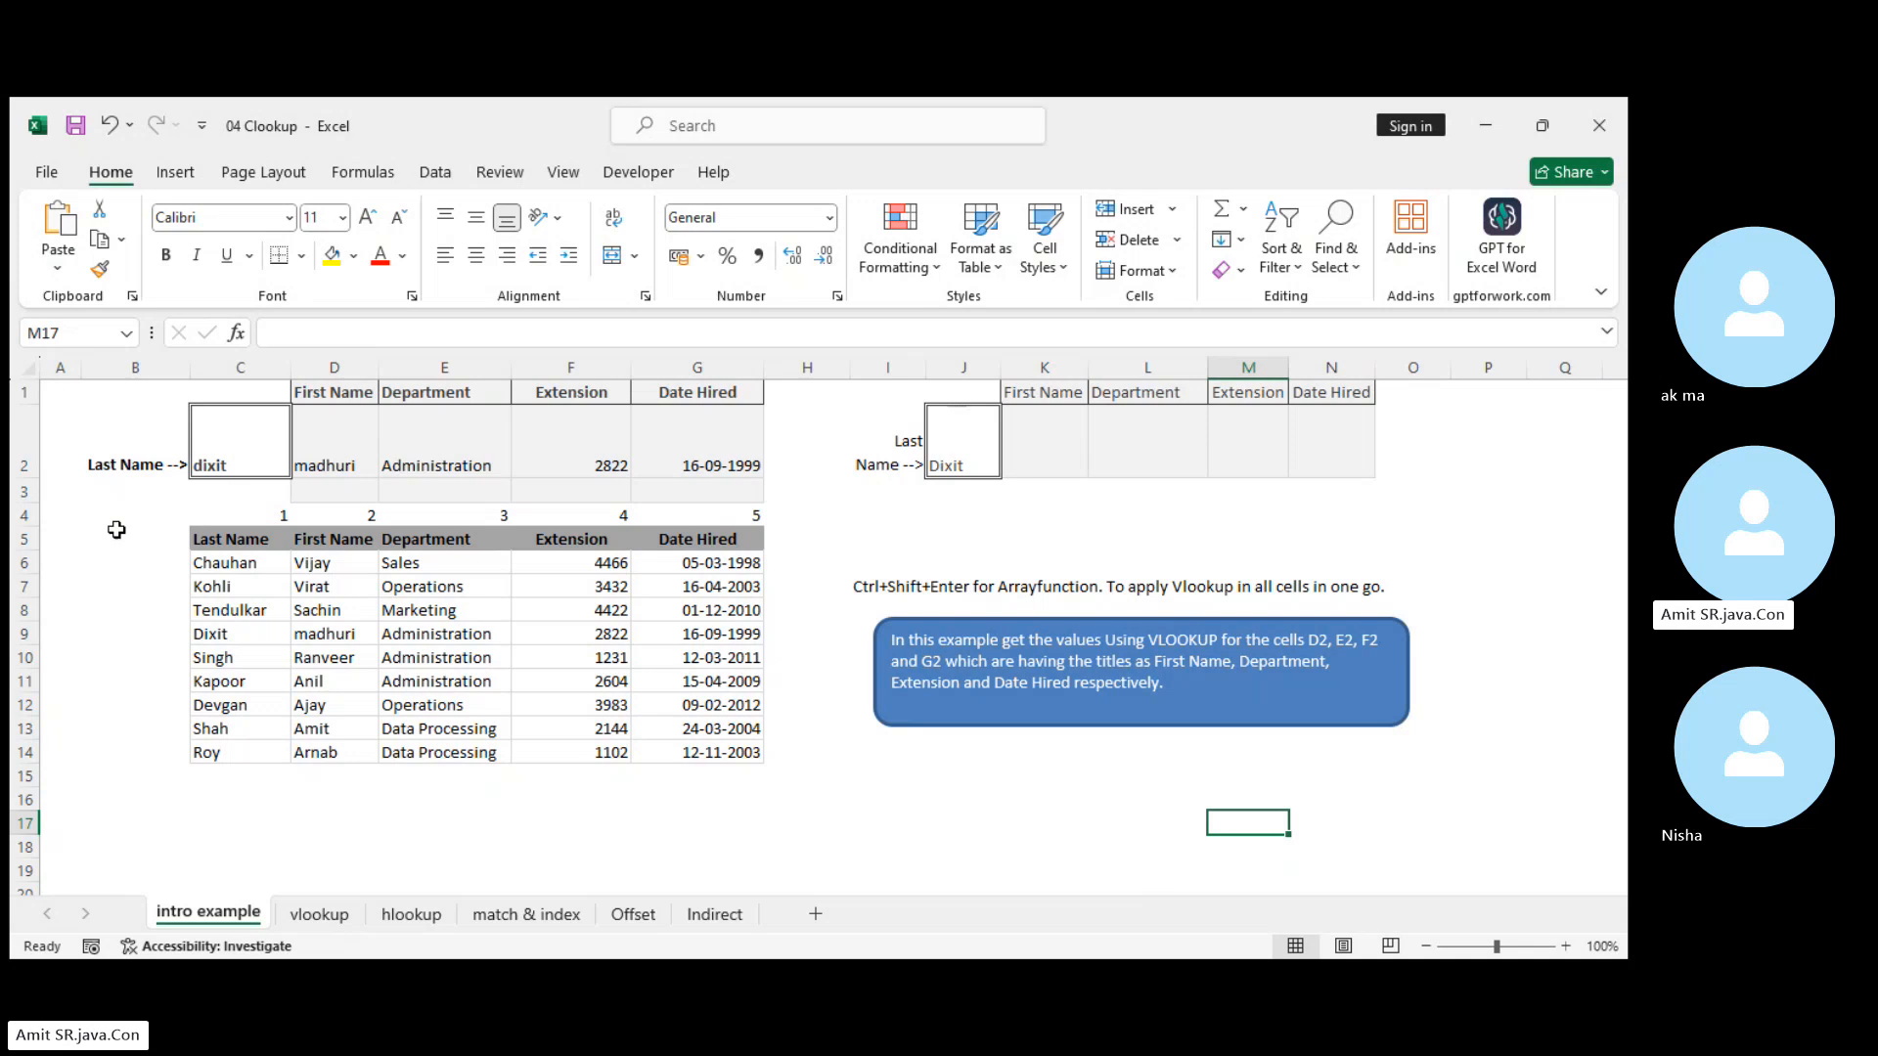
# Clear the array formula from D2:G2, keeping the range selected
pyautogui.moveTo(327, 419); pyautogui.dragTo(746, 468)
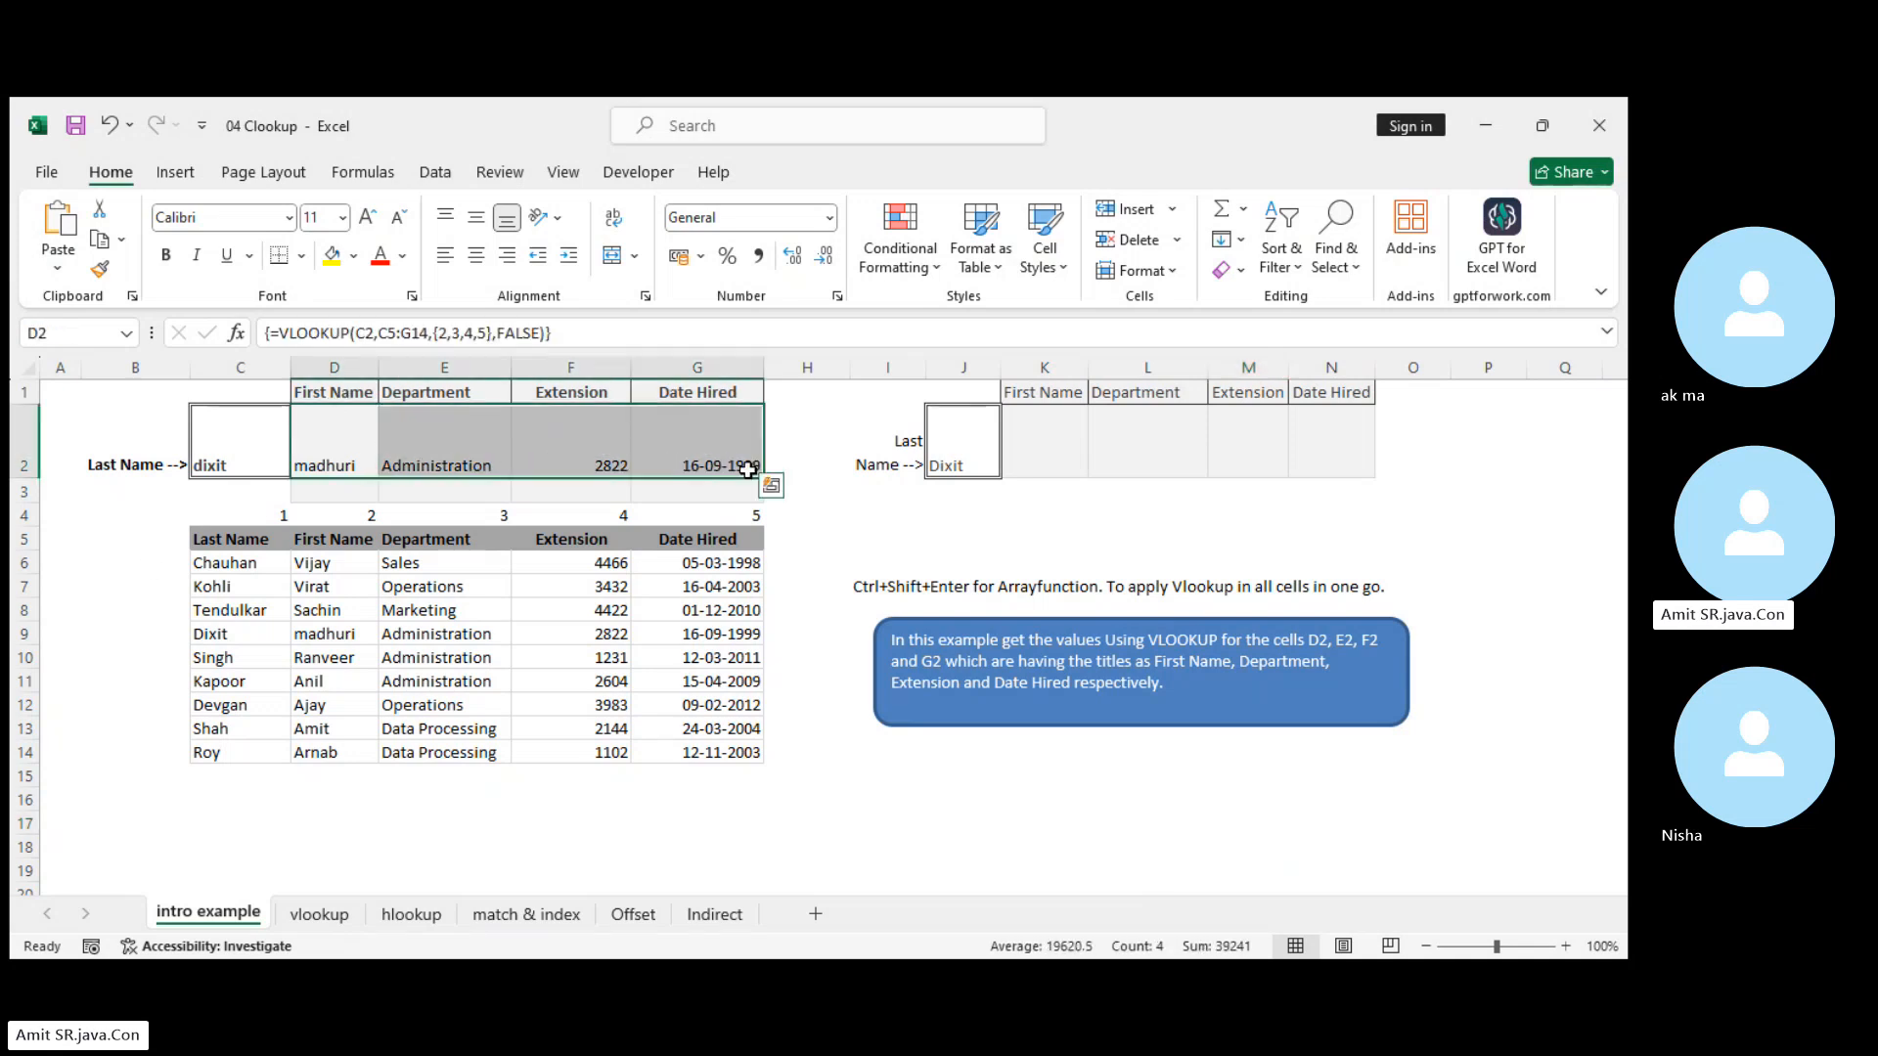
pyautogui.rightClick(747, 467)
pyautogui.click(821, 585)
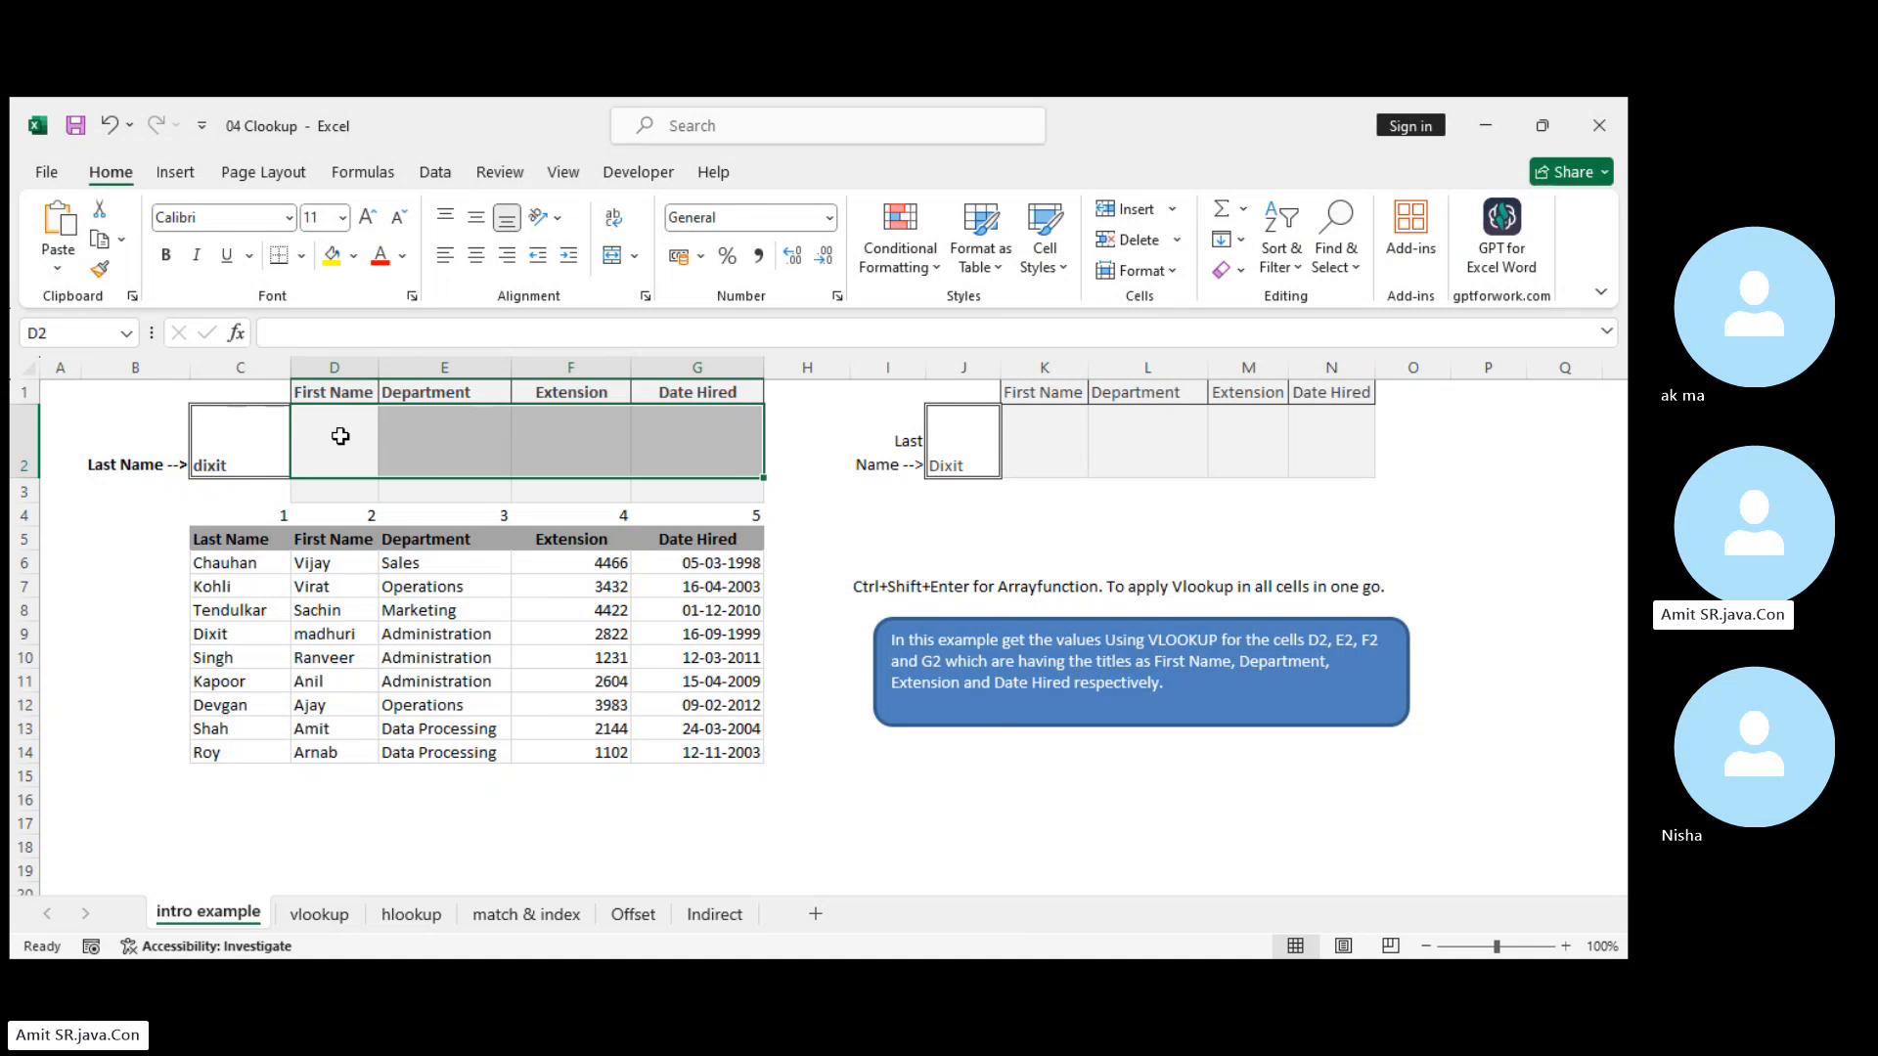
# Re-enter =VLOOKUP(C2,C5:G14,{2,3,4,5},FALSE) as one array formula filling the four result cells D2:G2
pyautogui.write('=vlo')
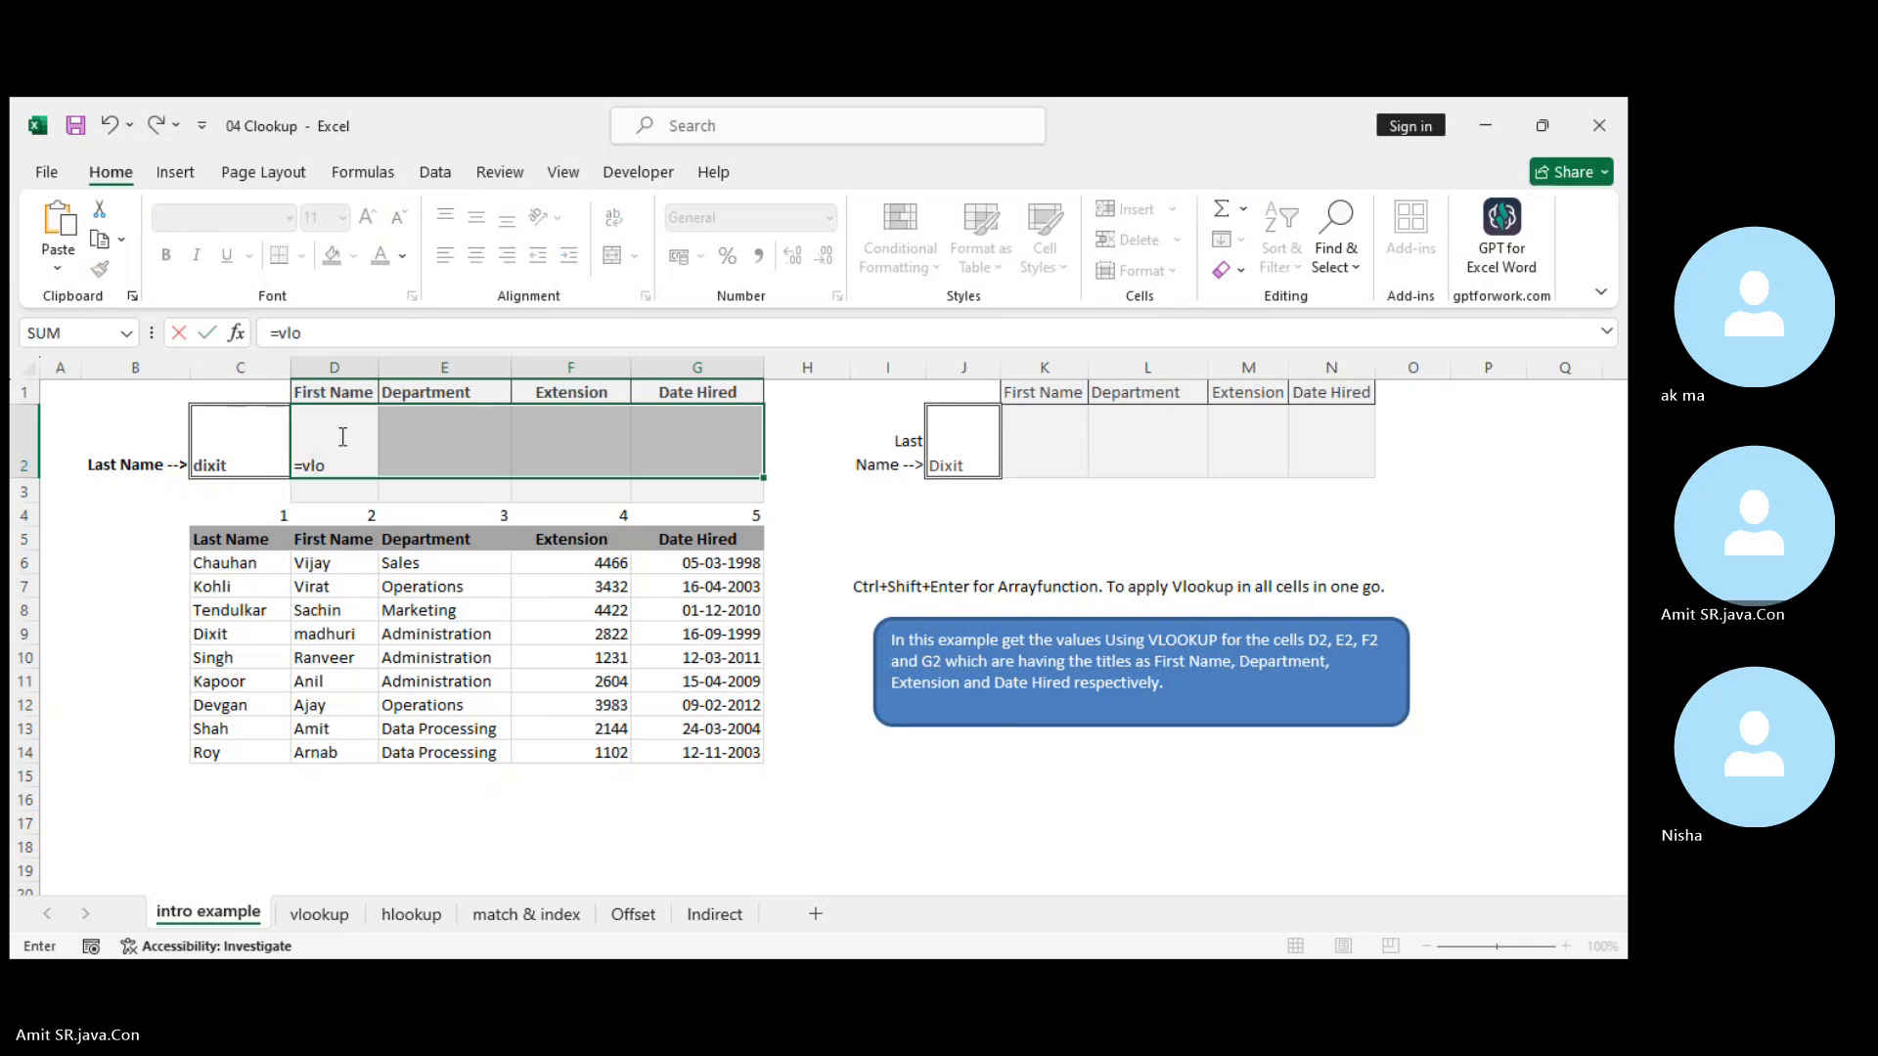
pyautogui.press('Tab')
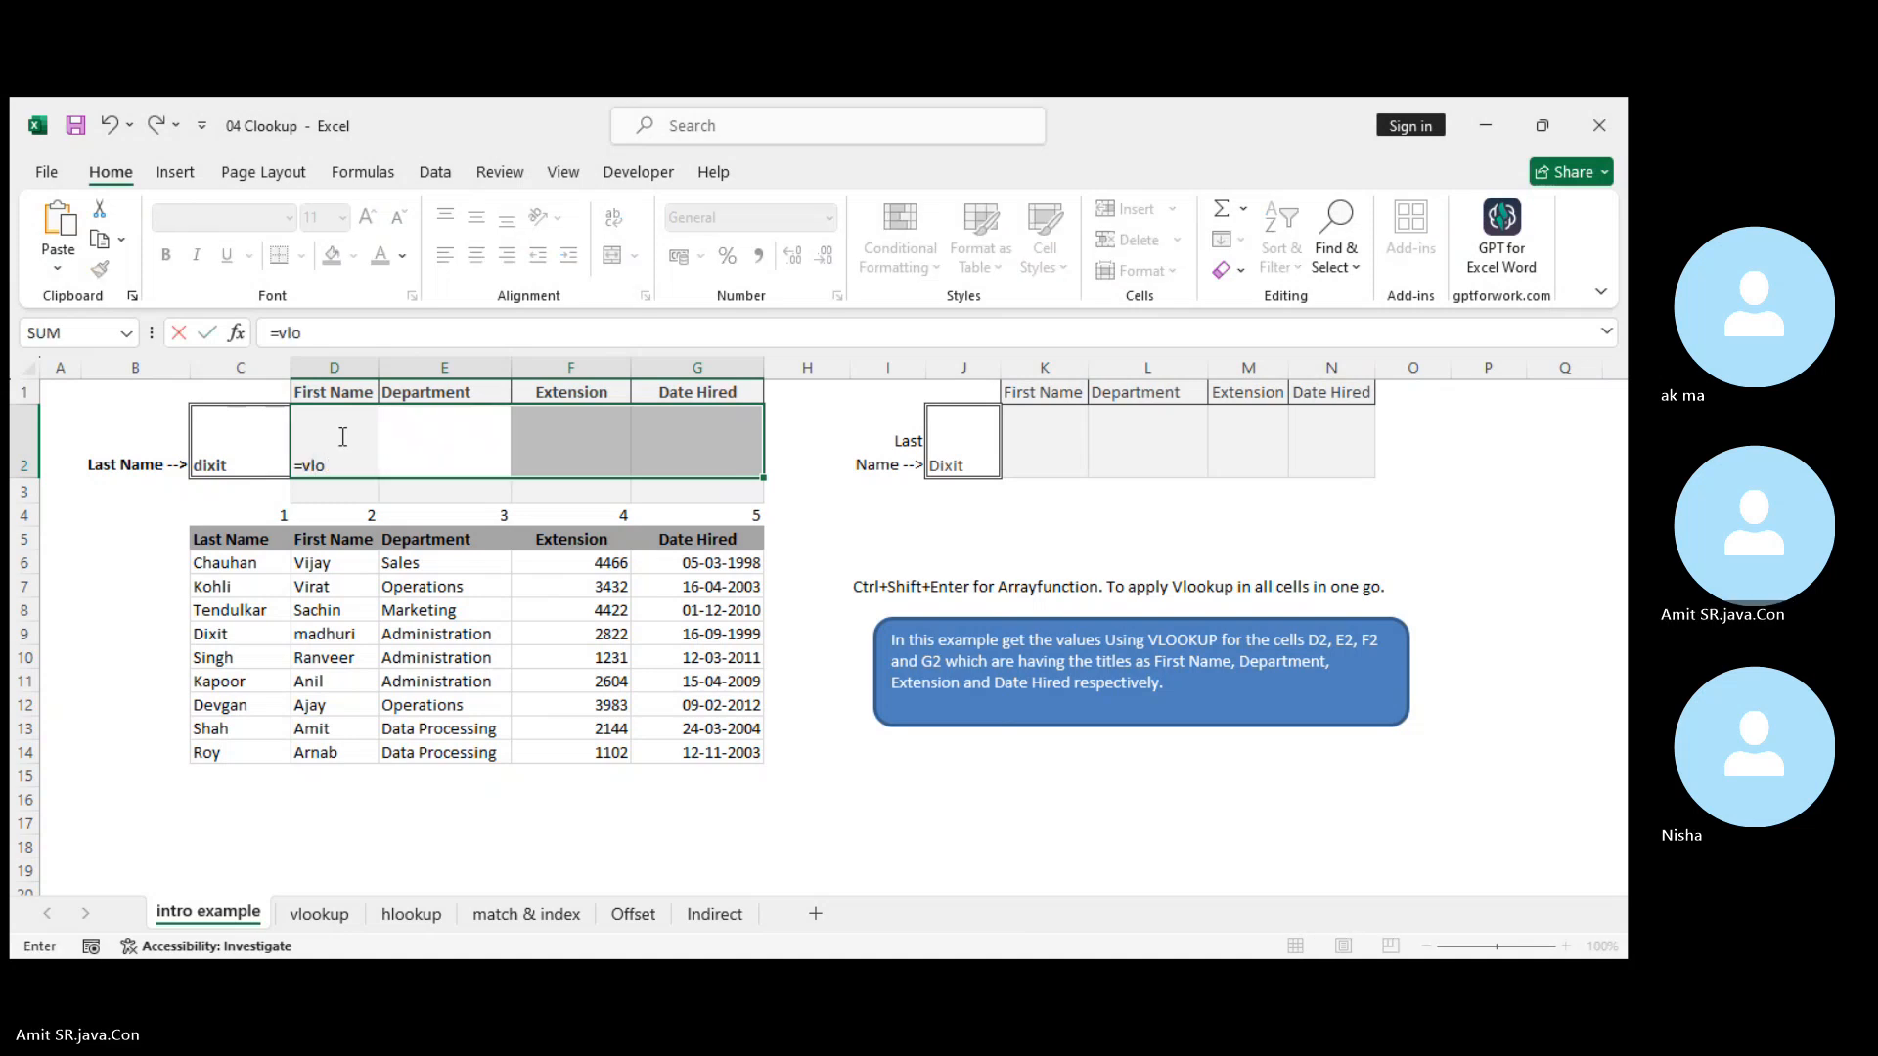
pyautogui.click(218, 441)
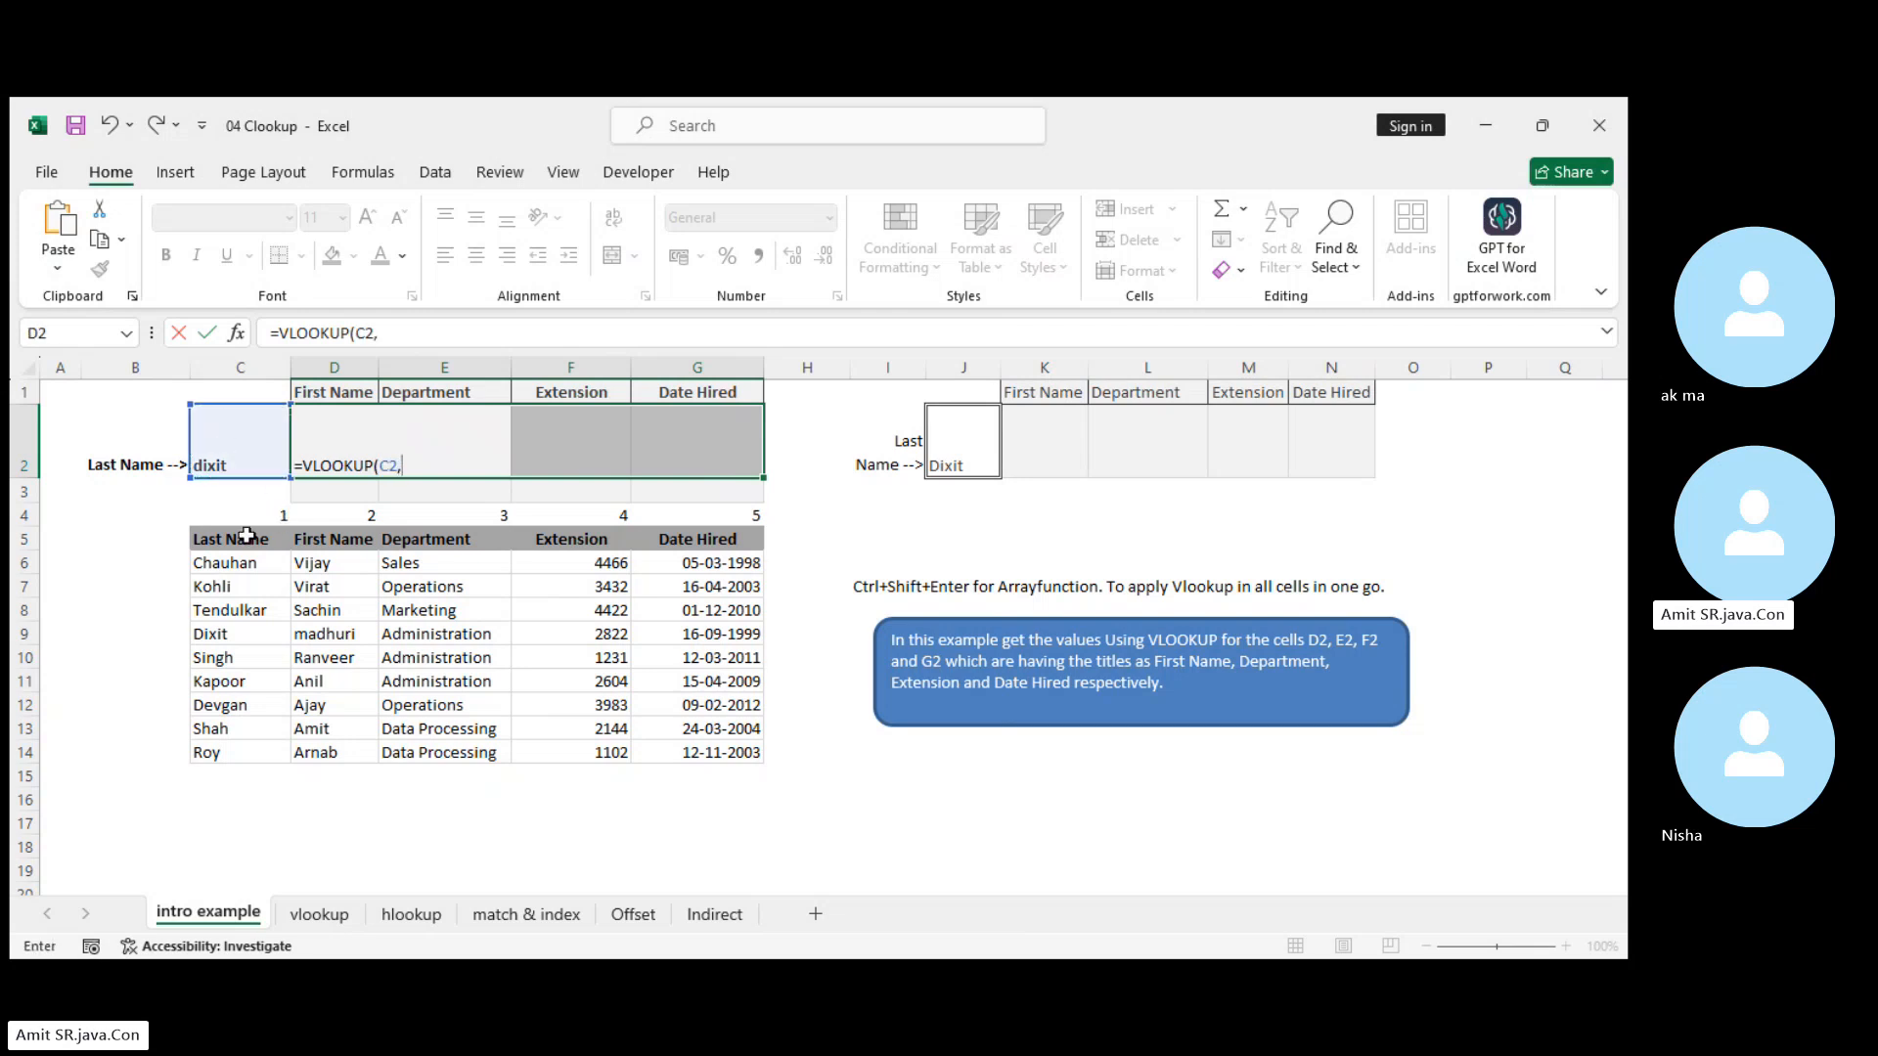
pyautogui.write(',')
pyautogui.moveTo(227, 539); pyautogui.dragTo(733, 751)
pyautogui.write(',')
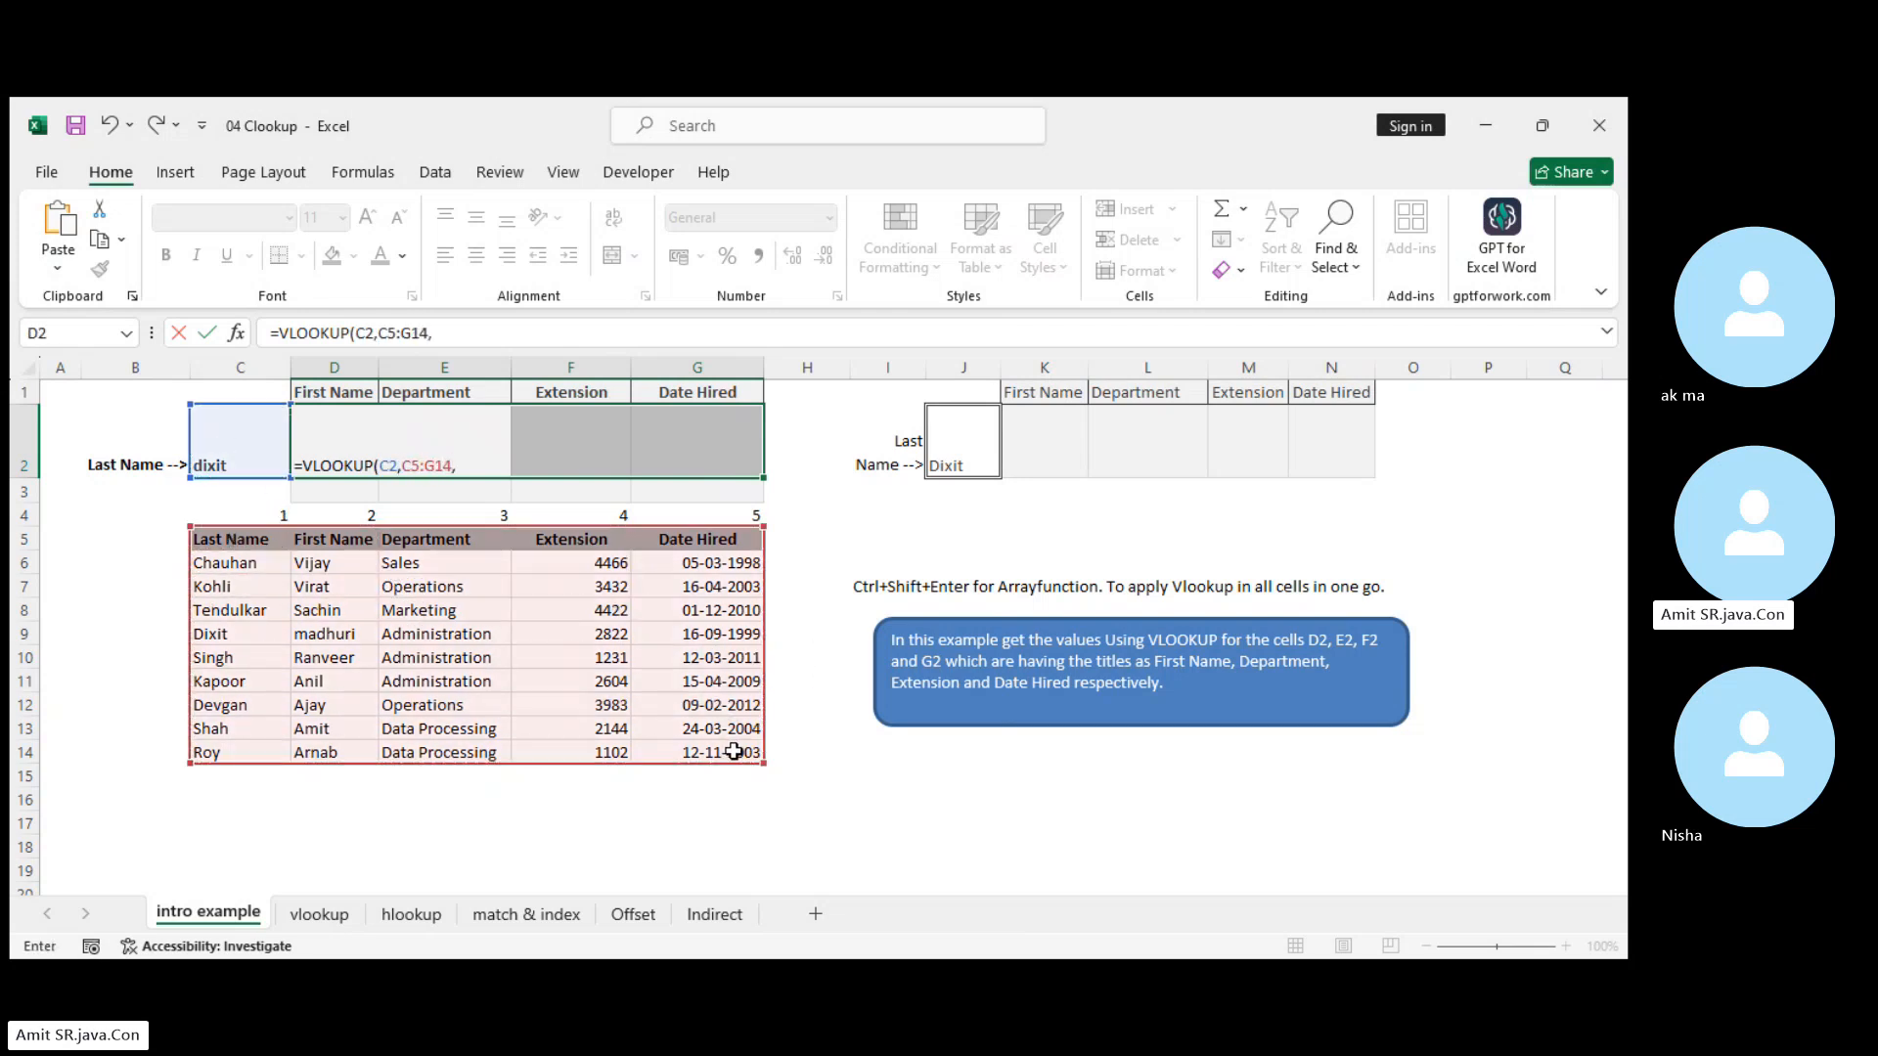
pyautogui.write('{2,3,4,5}')
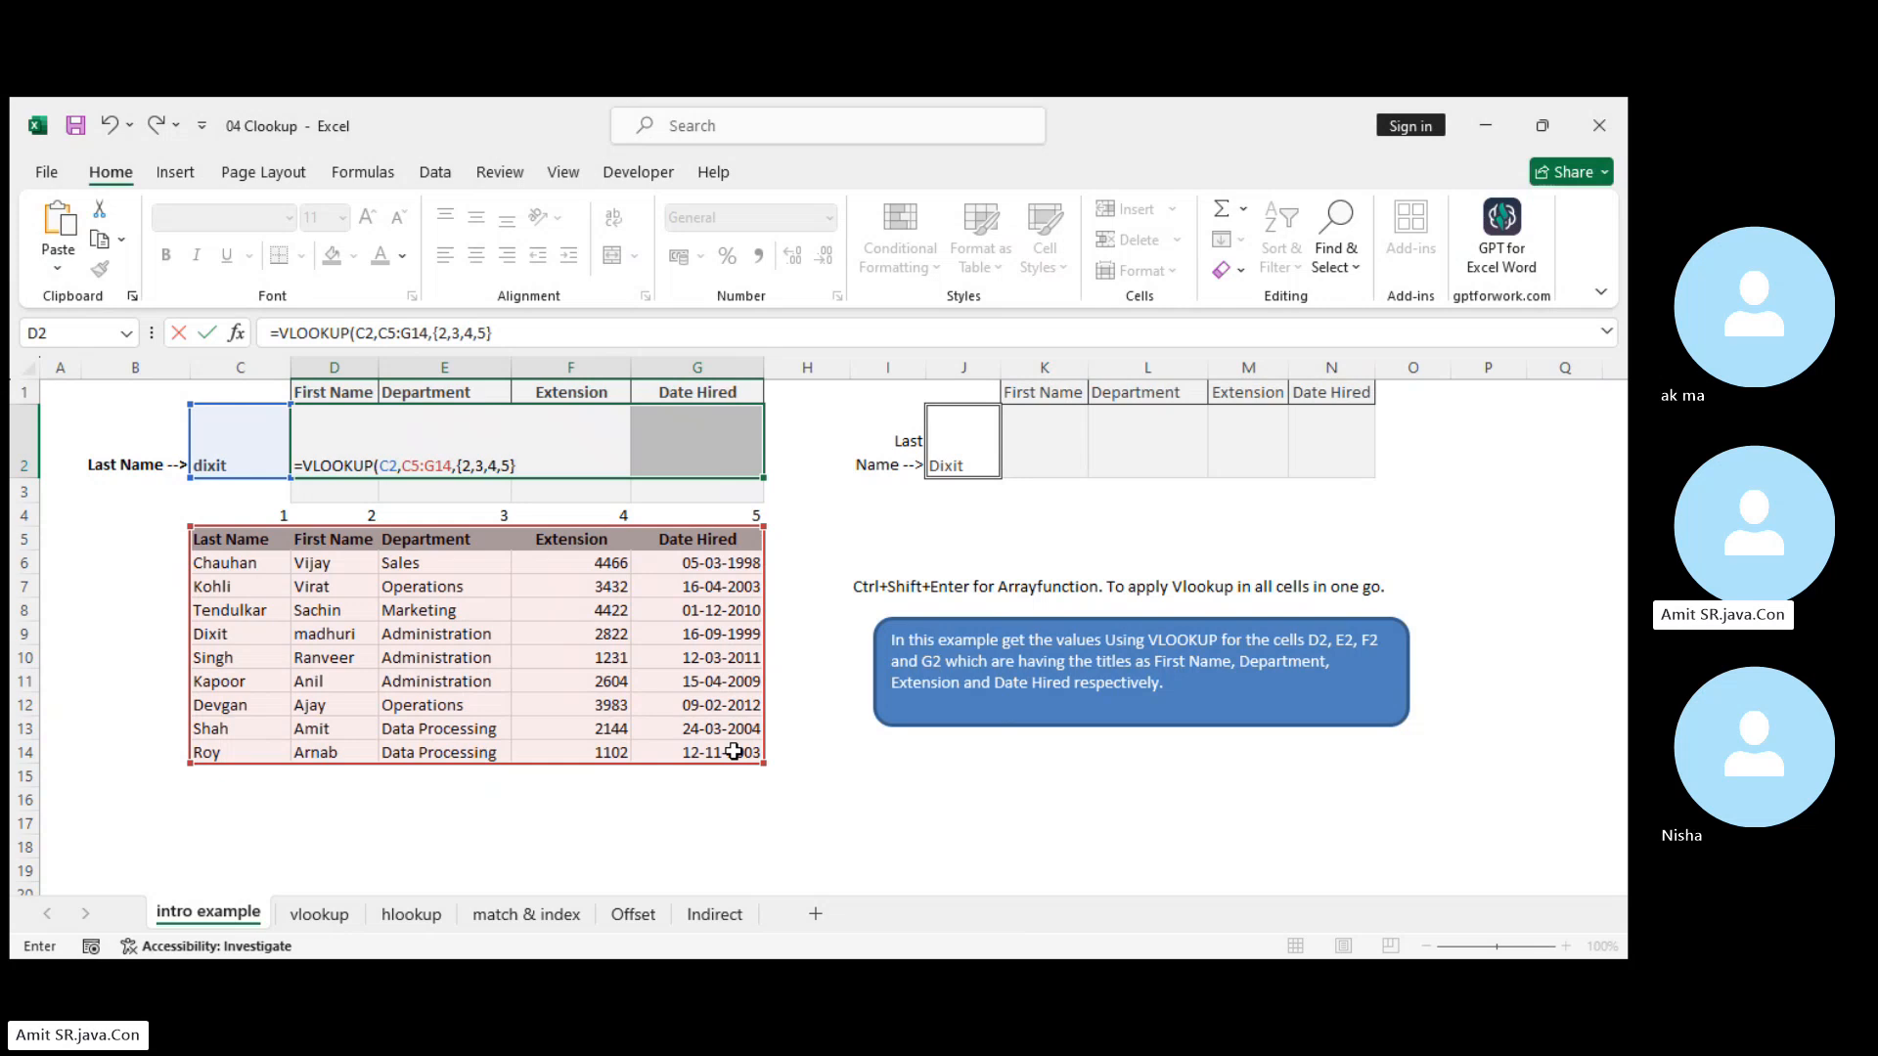
pyautogui.write(',FALSE')
pyautogui.hotkey('ctrl', 'shift', 'Return')
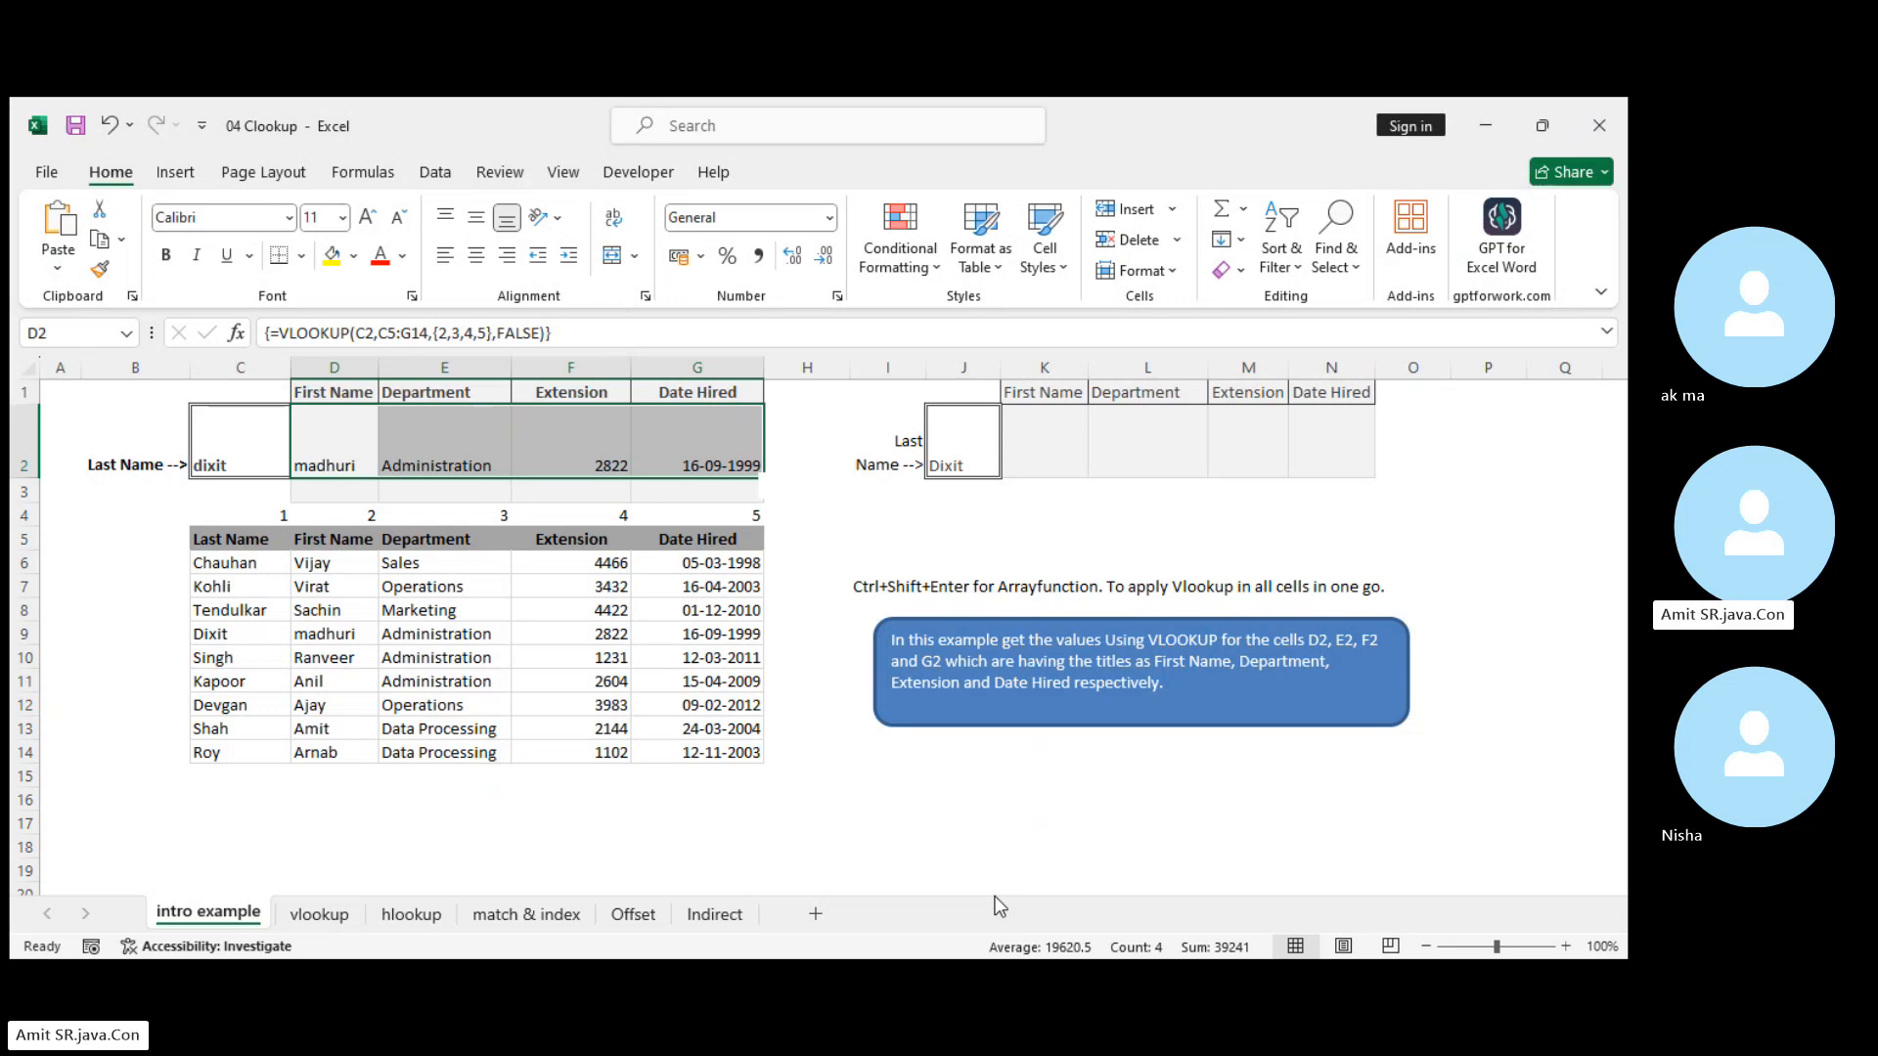
# Open the vlookup worksheet and review the income and tax rate cells in A2:B3
pyautogui.click(323, 915)
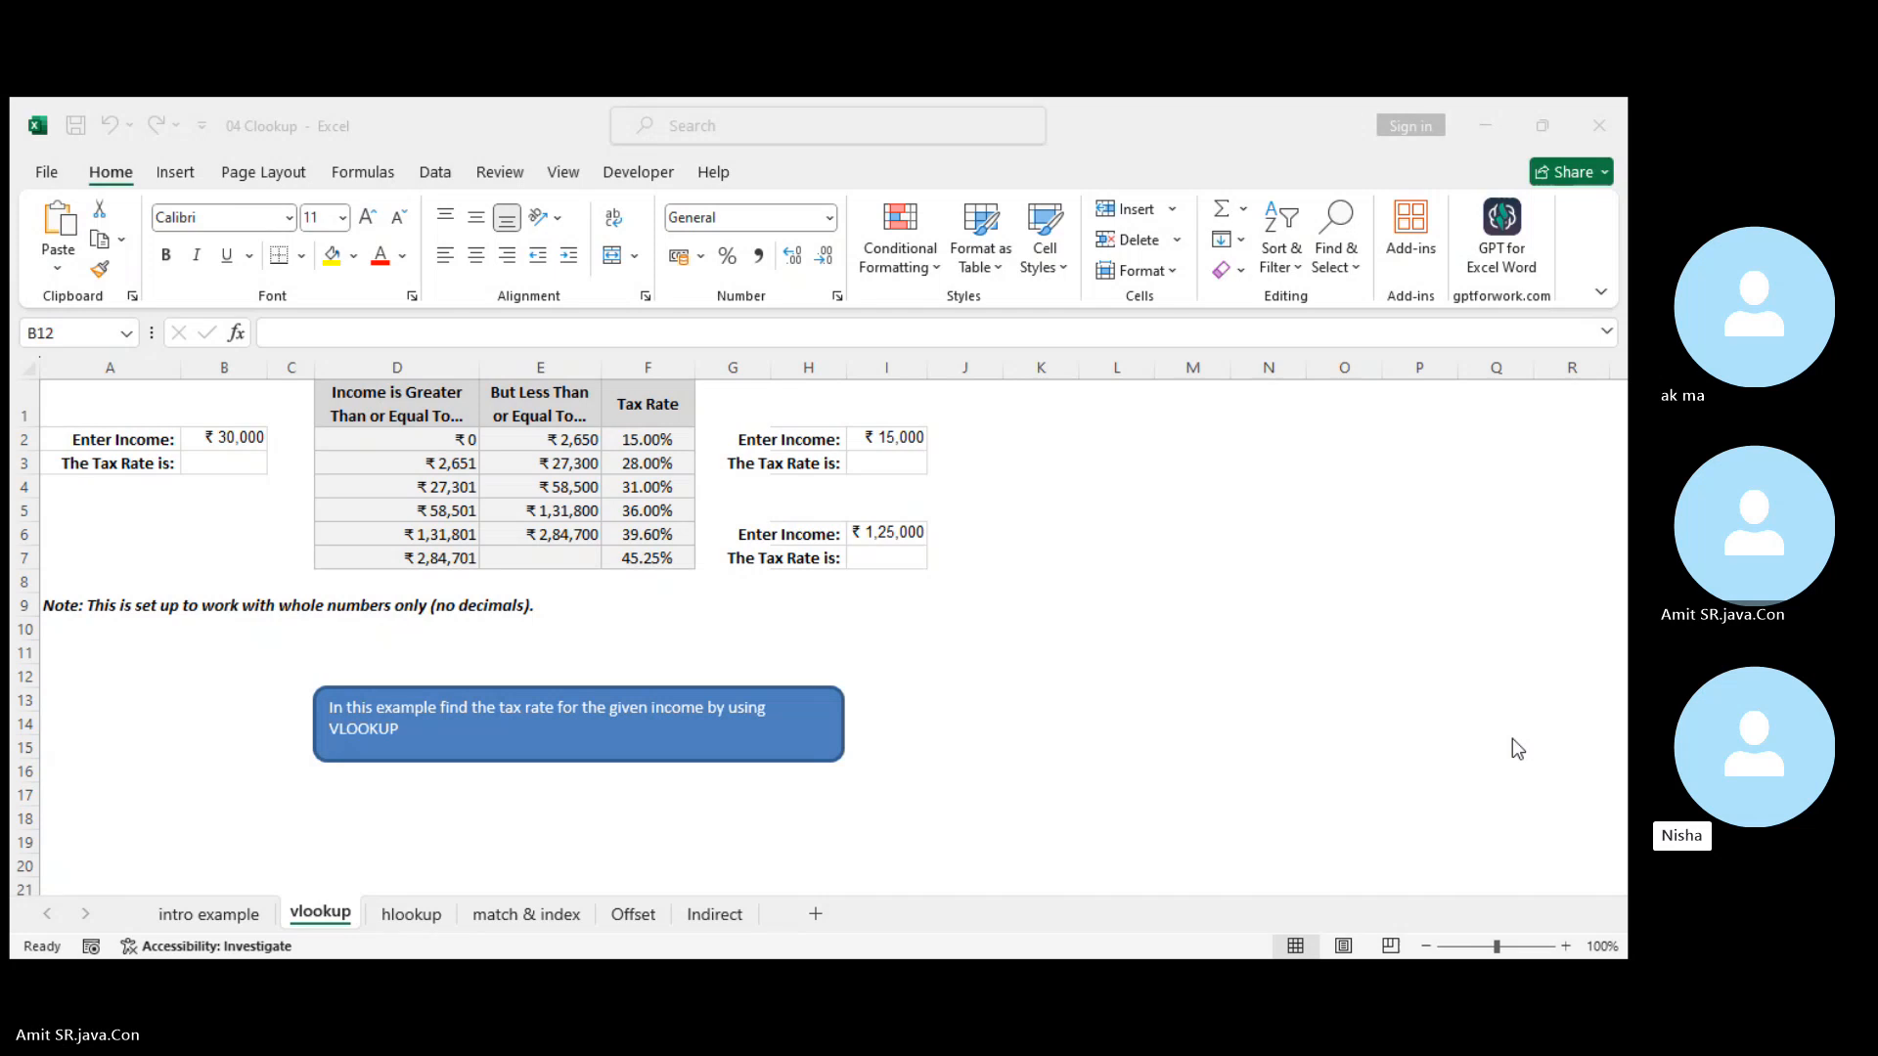
pyautogui.click(1483, 103)
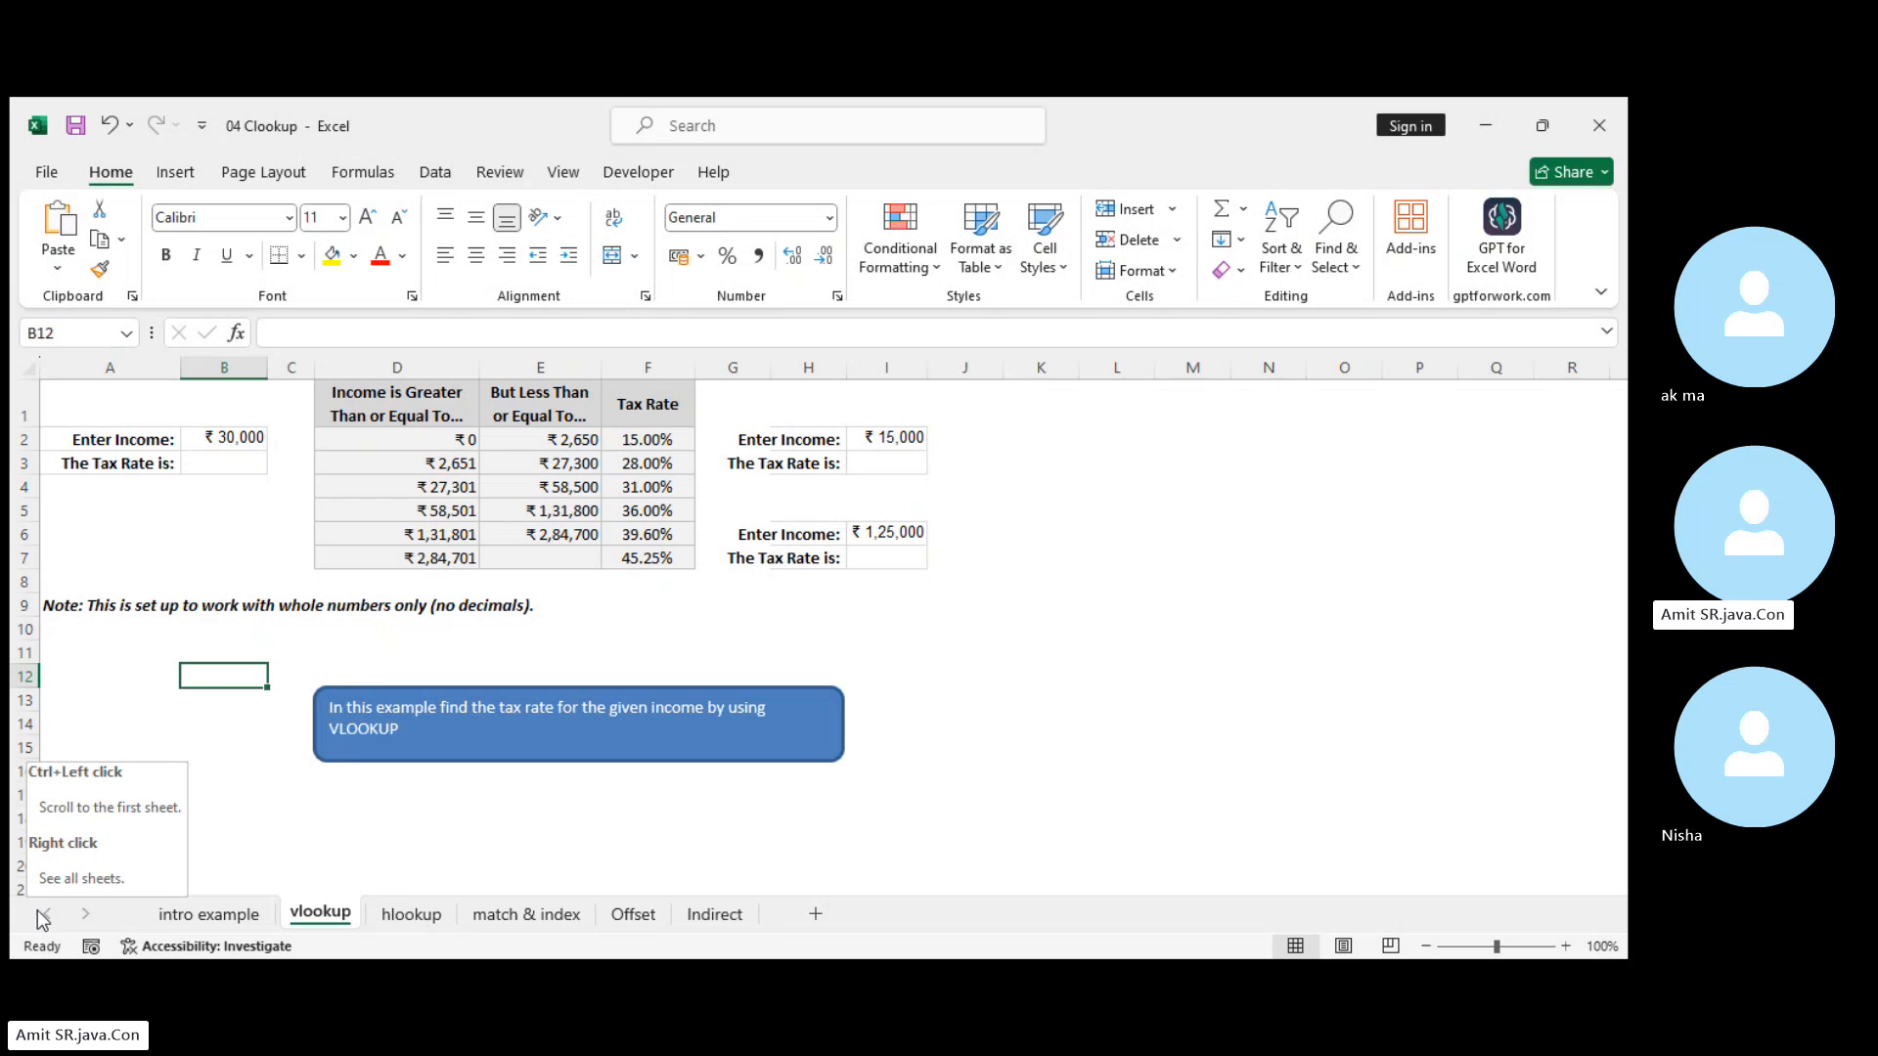
pyautogui.click(219, 431)
pyautogui.click(173, 459)
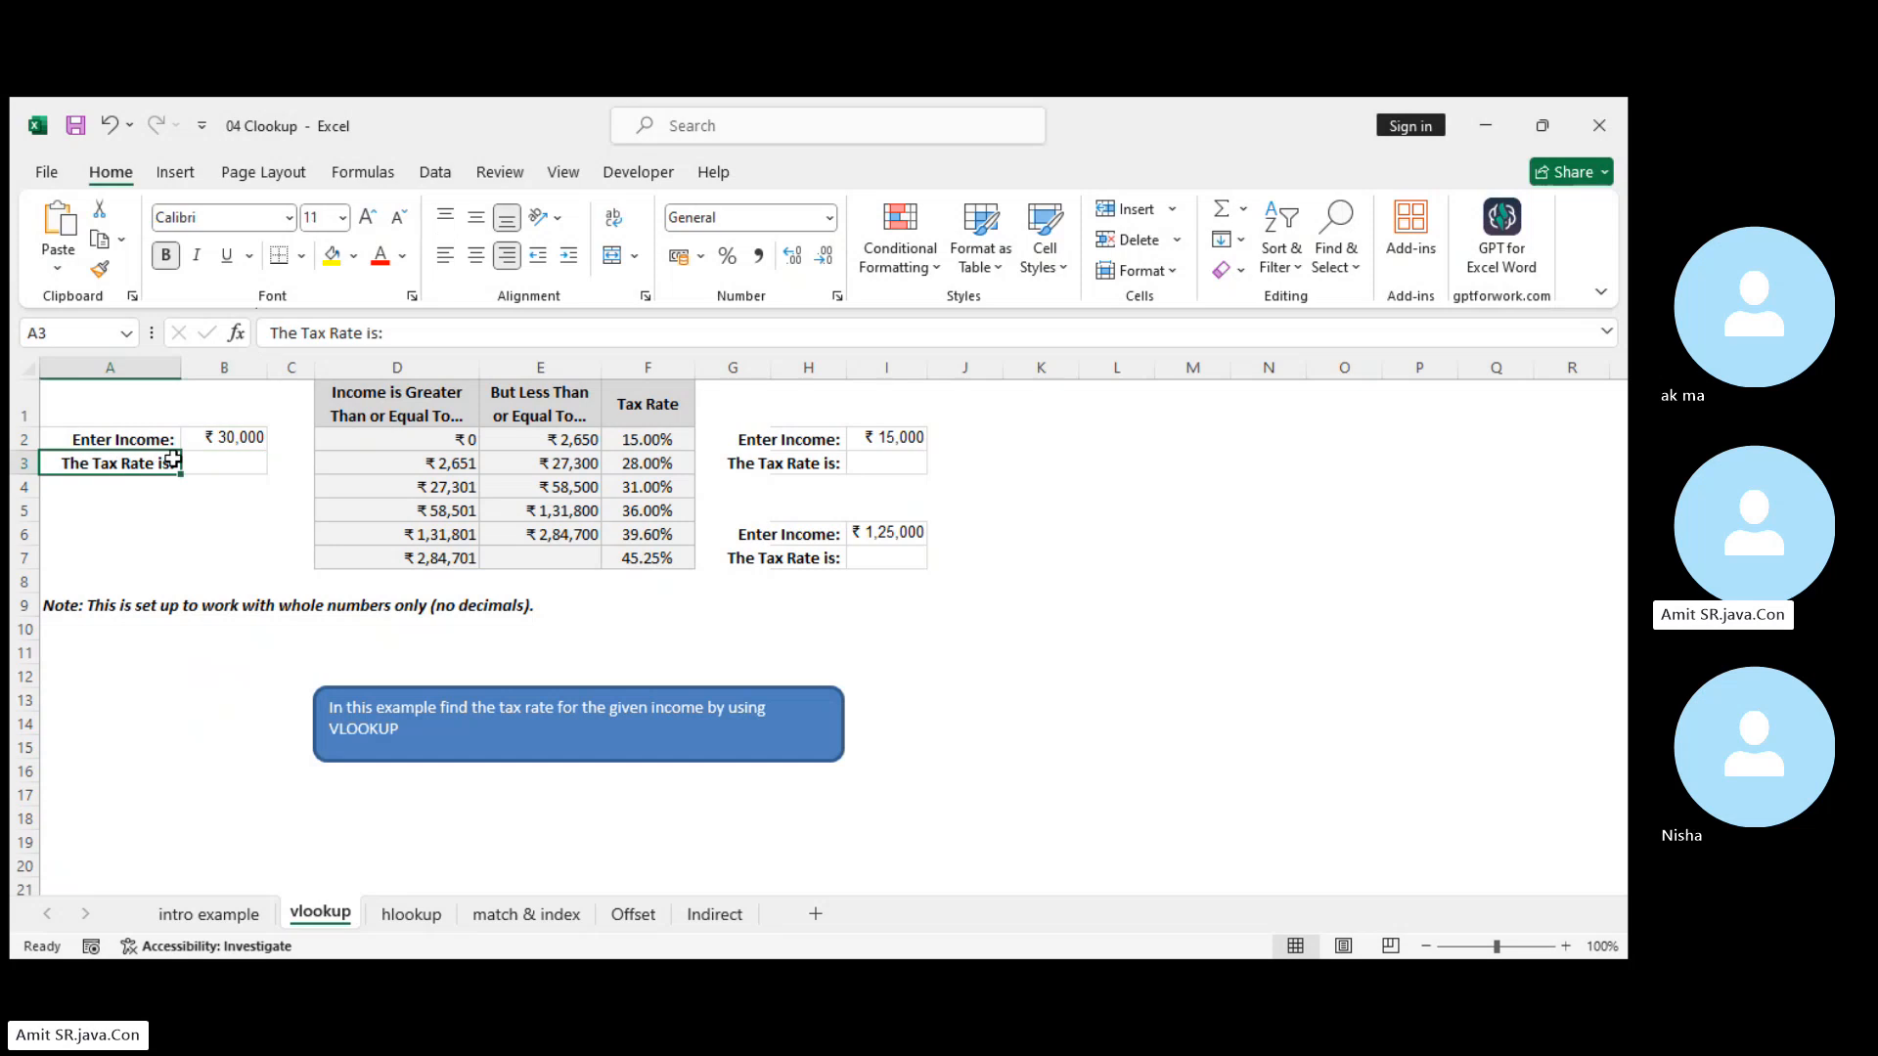
# Enter =VLOOKUP(B2,D1:F7,3,TRUE) in the tax rate cell B3
pyautogui.click(228, 468)
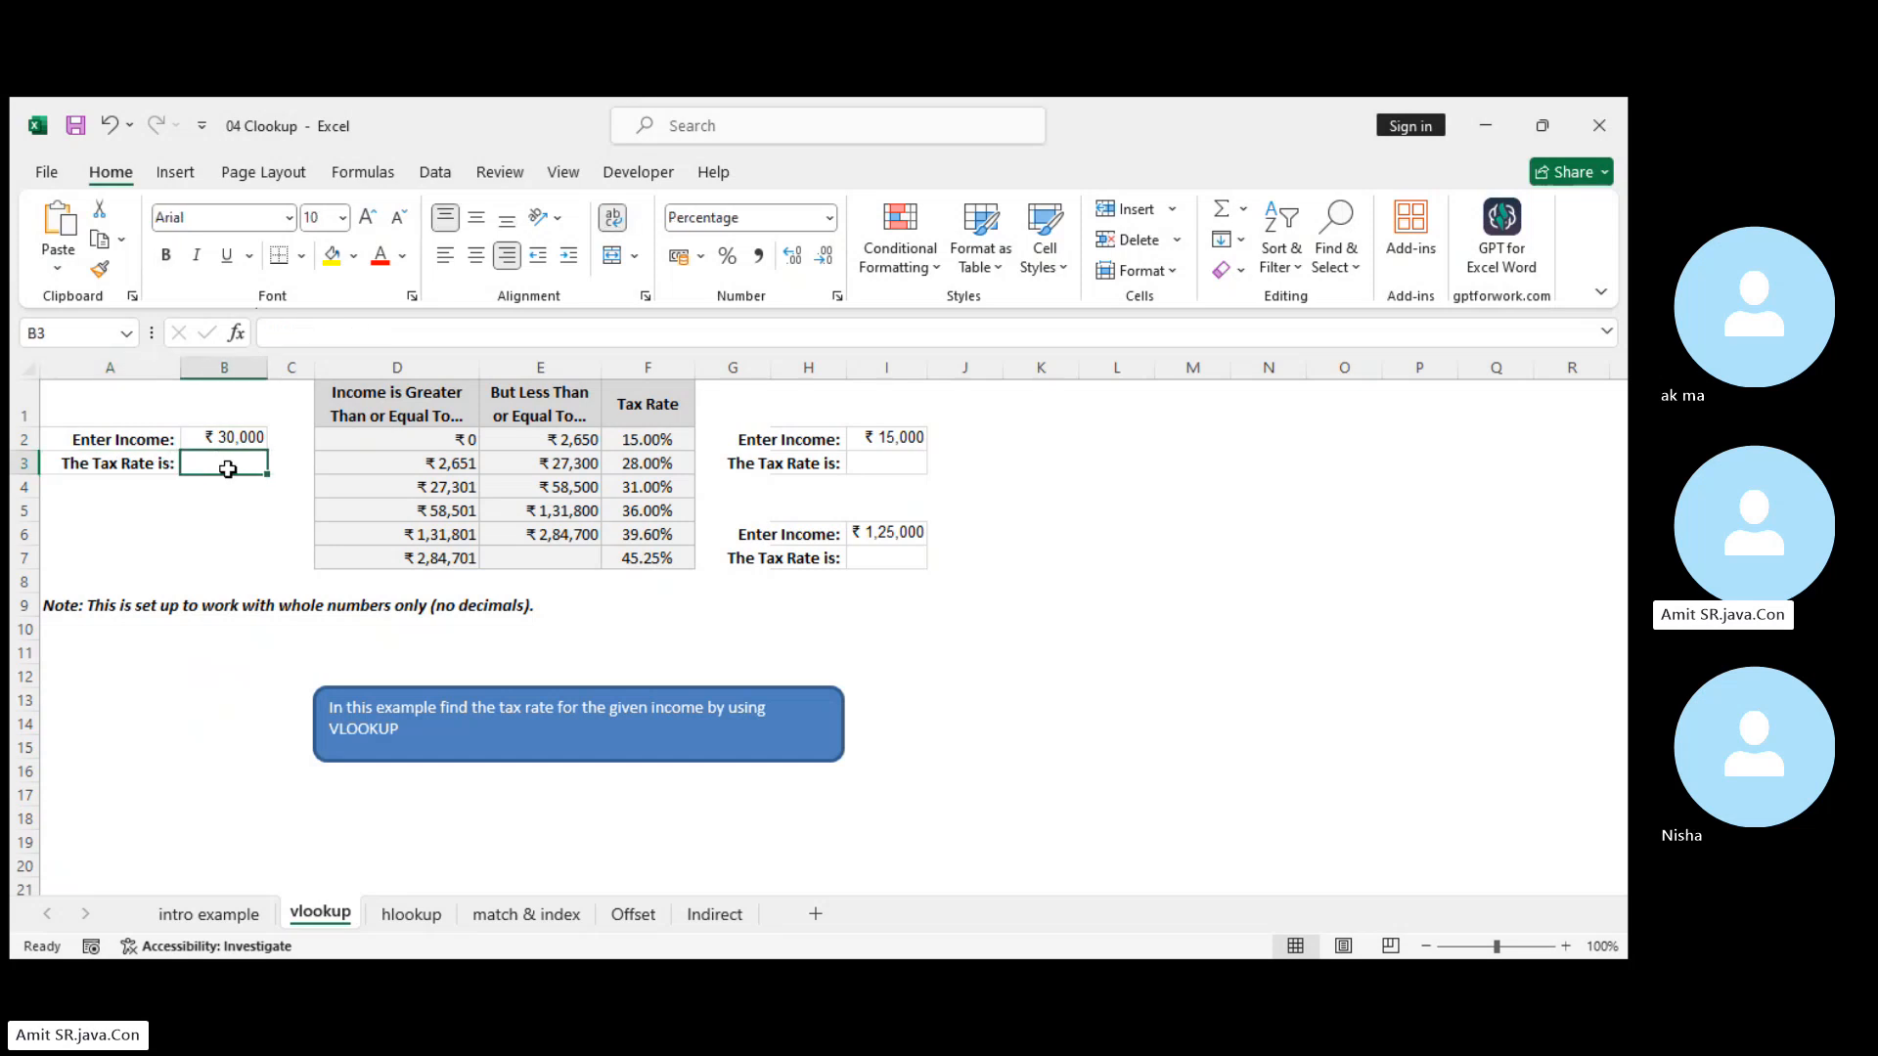
pyautogui.write('=vlooku')
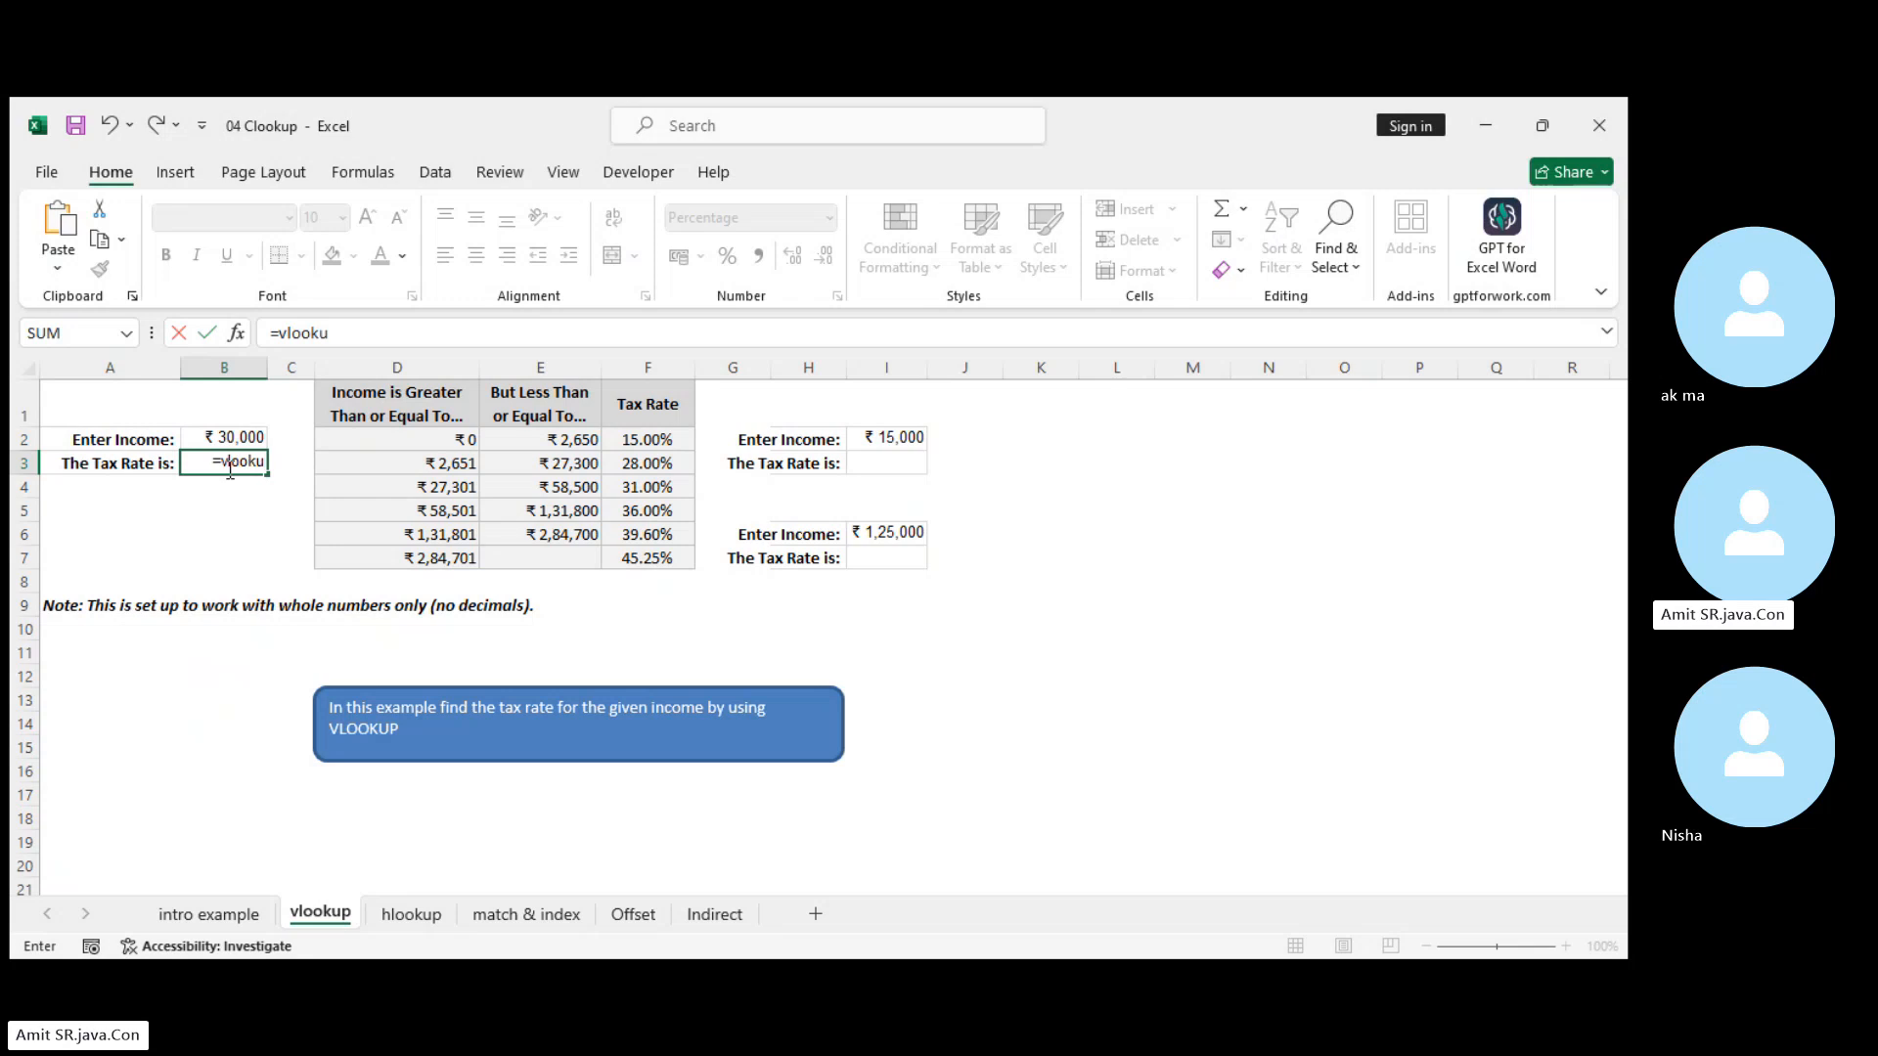
pyautogui.press('Tab')
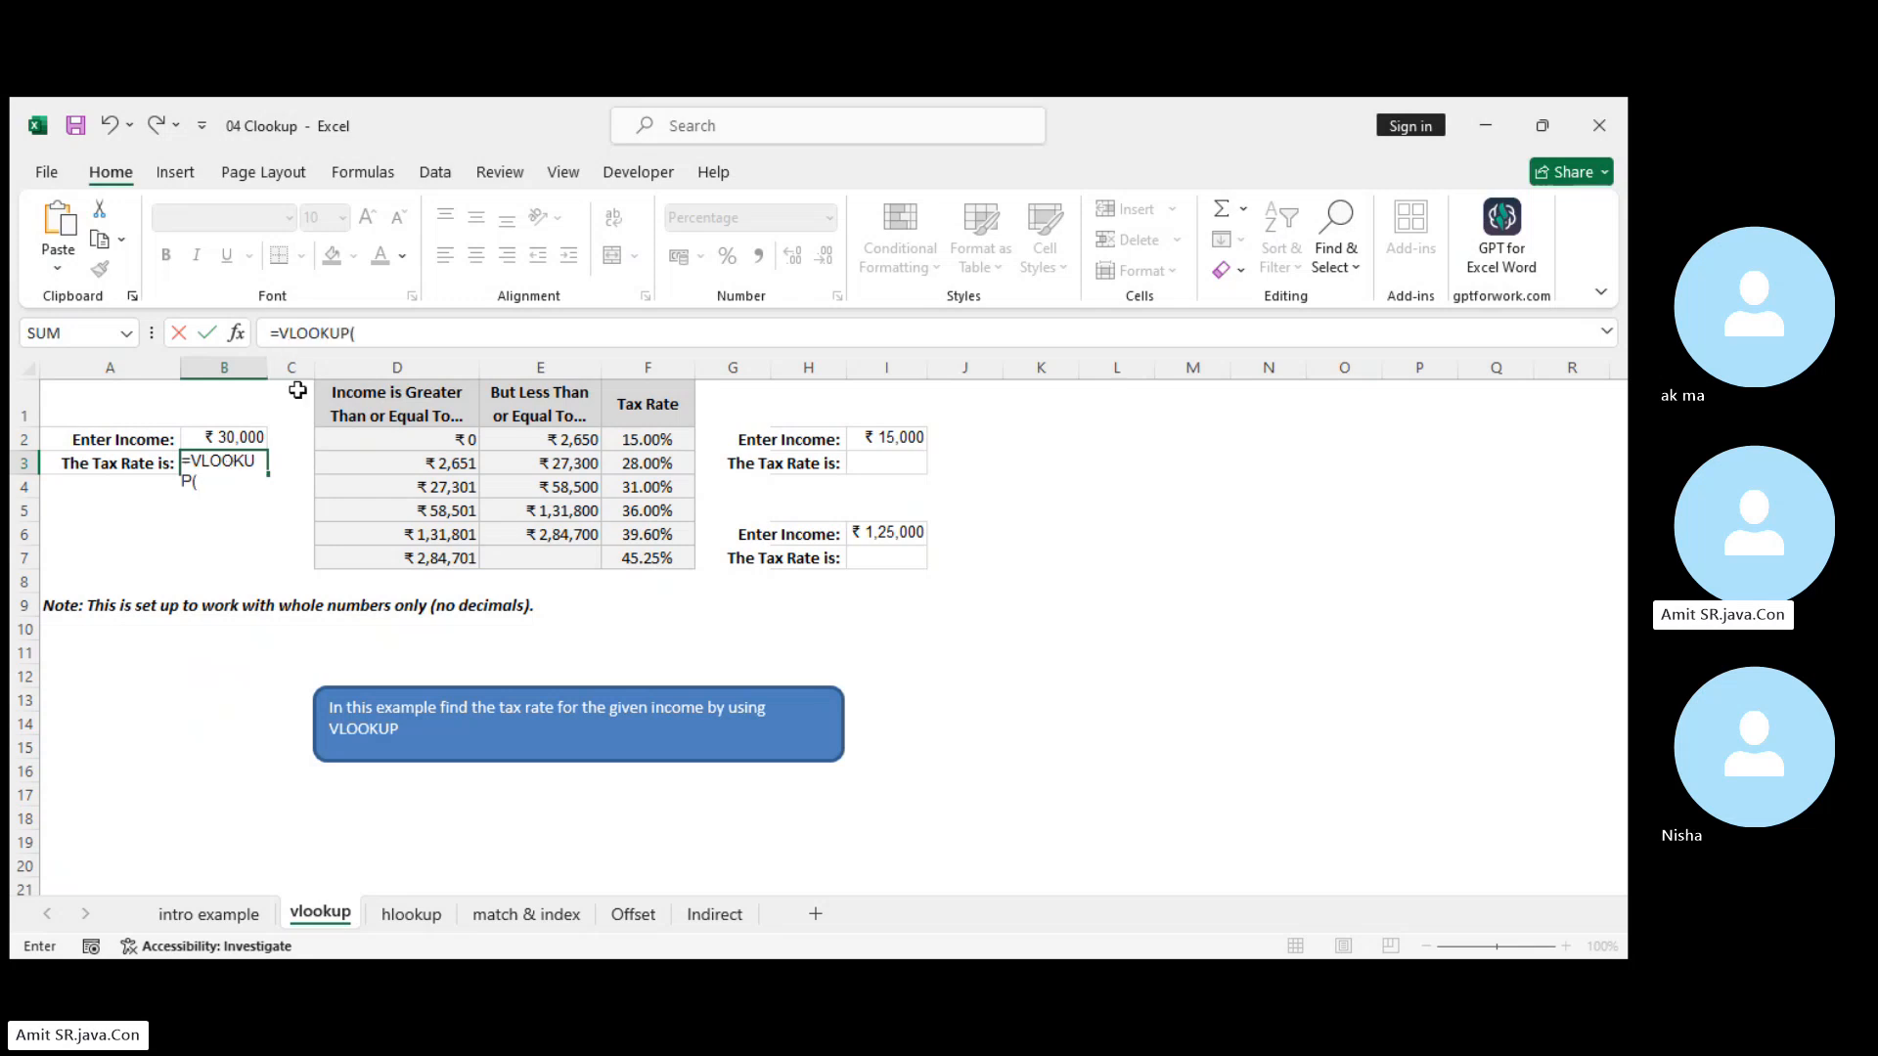
pyautogui.click(245, 435)
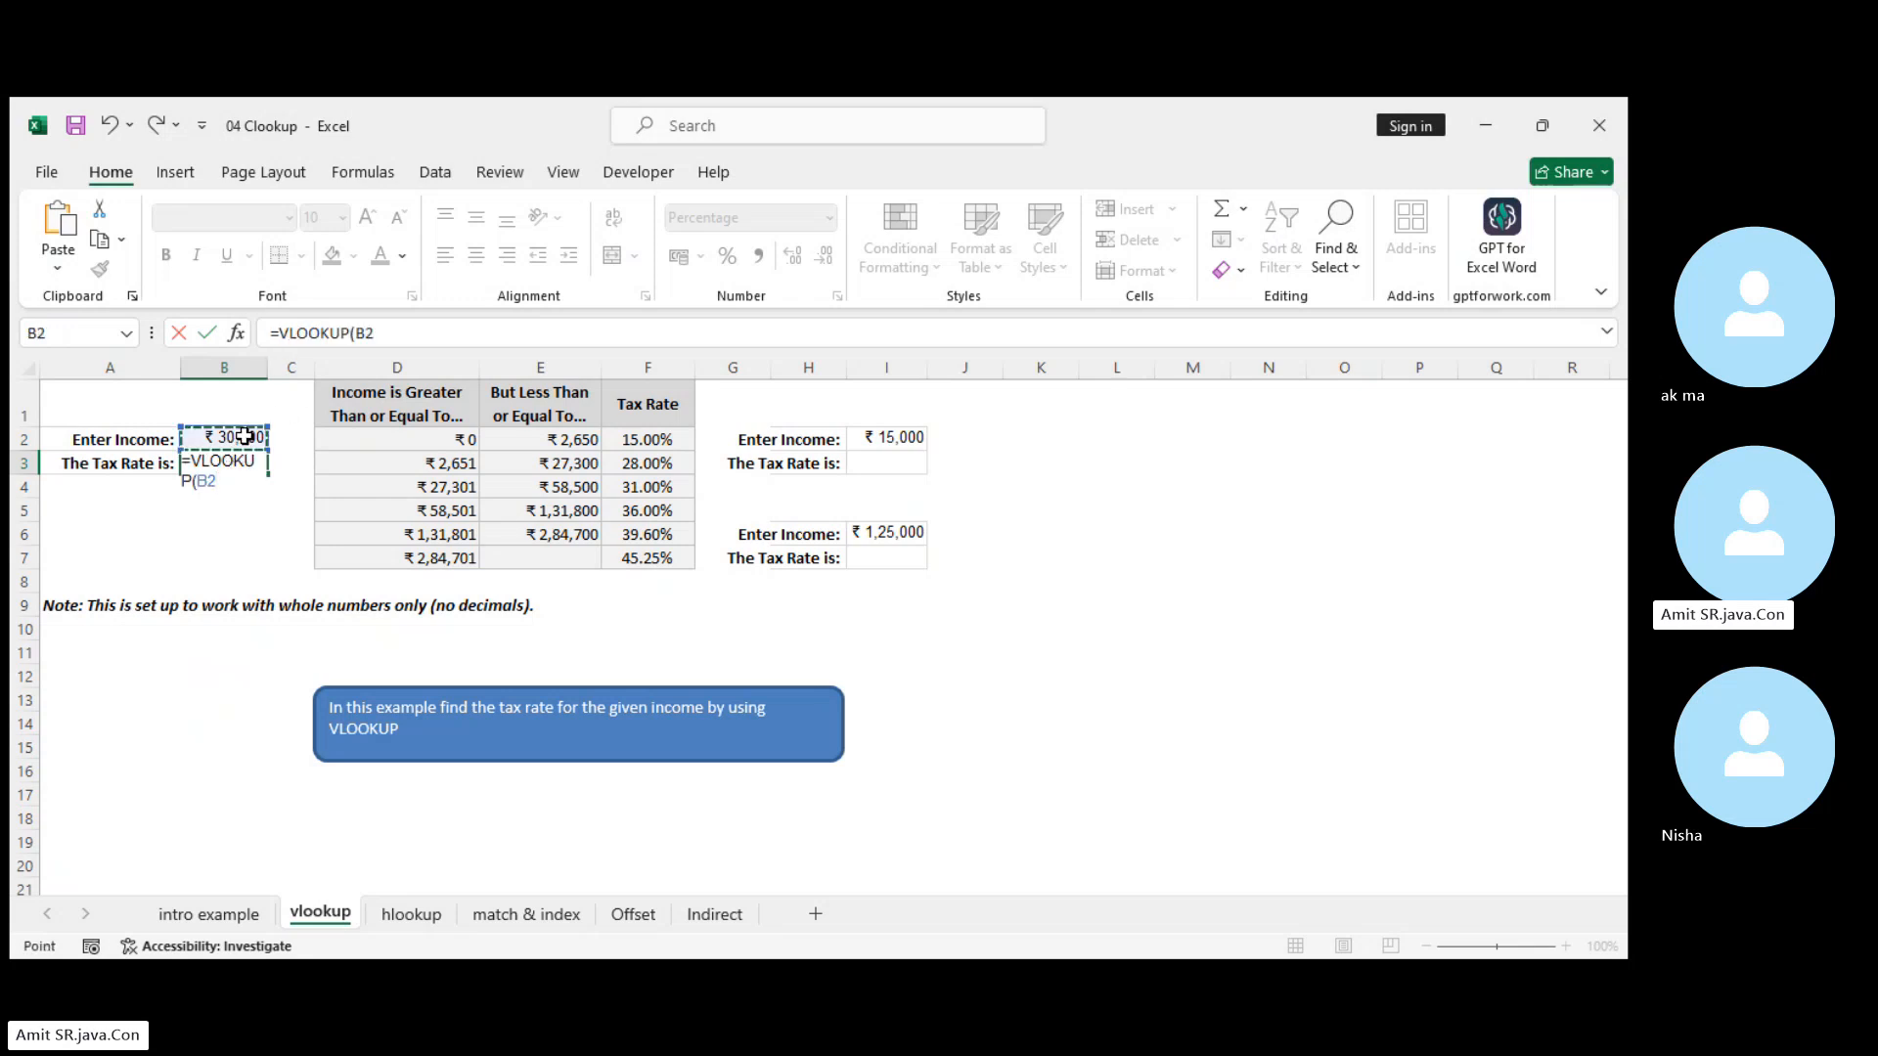
pyautogui.write(',')
pyautogui.moveTo(416, 403); pyautogui.dragTo(645, 558)
pyautogui.write(',')
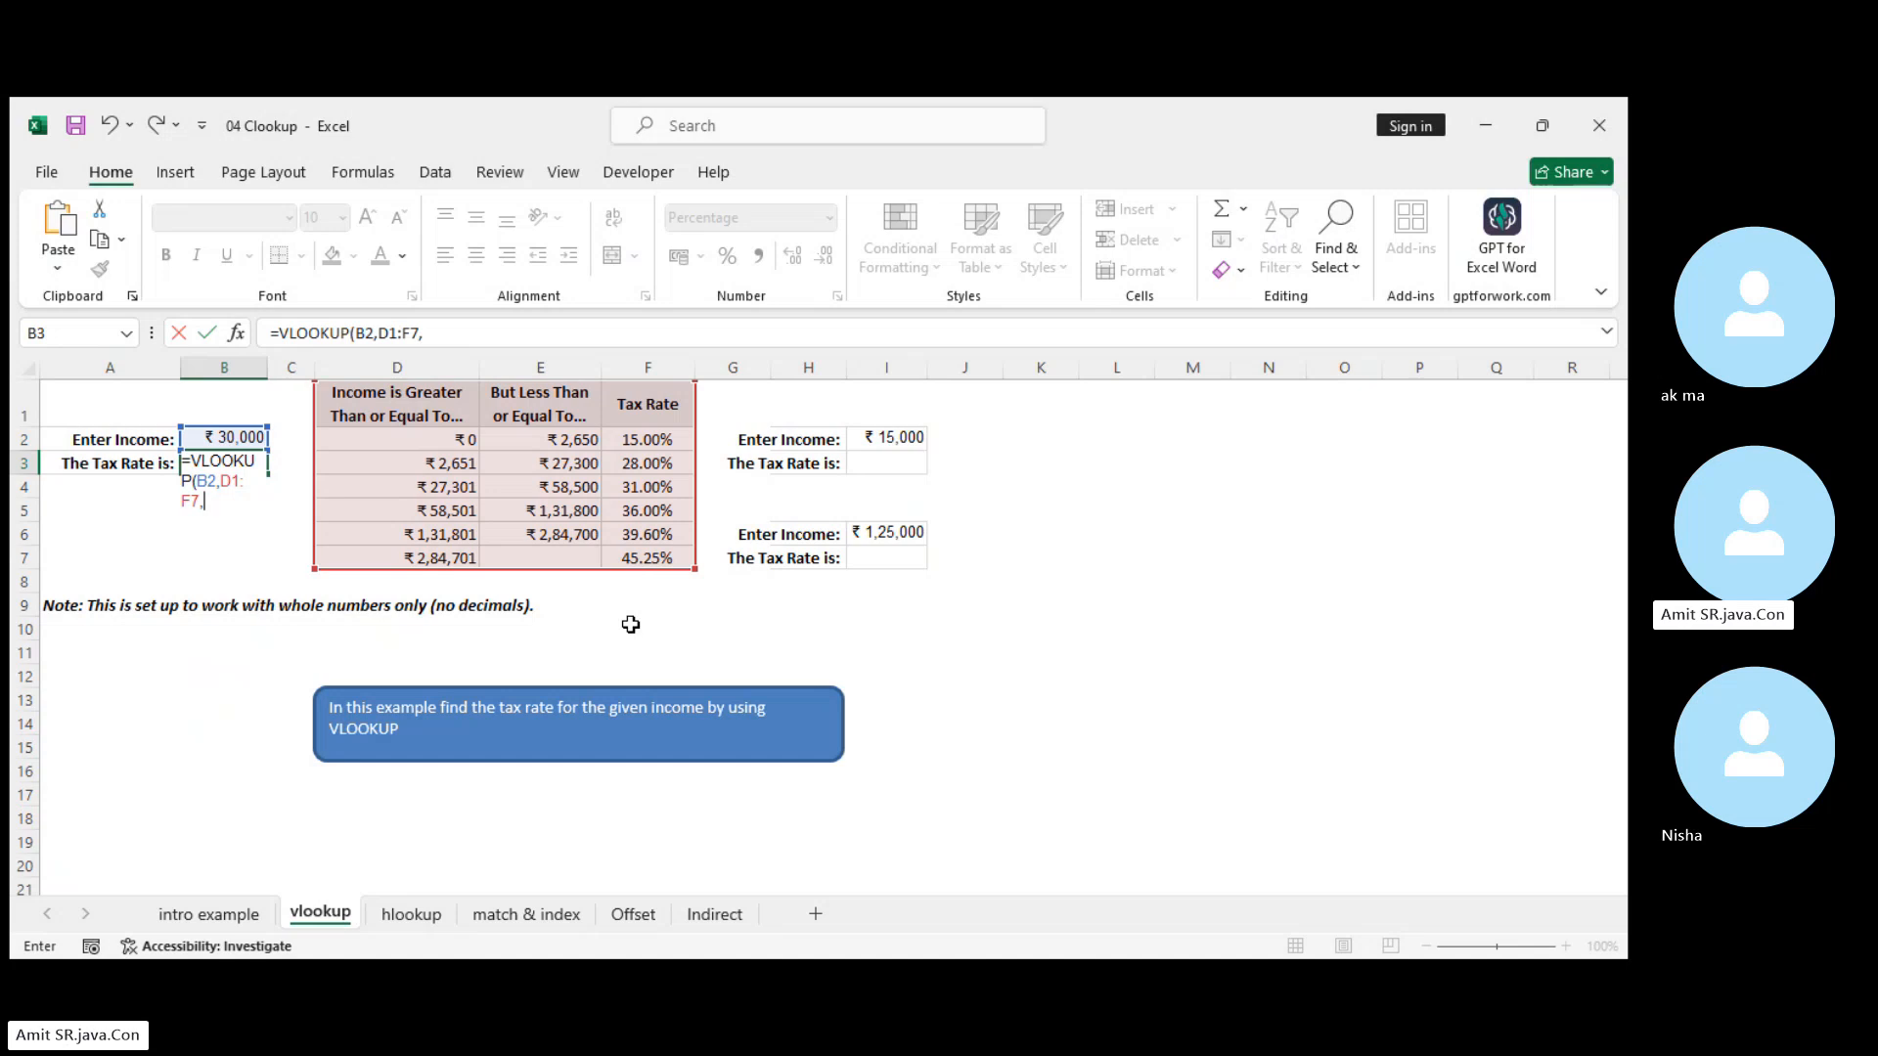
pyautogui.write('3,')
pyautogui.write('TRUE')
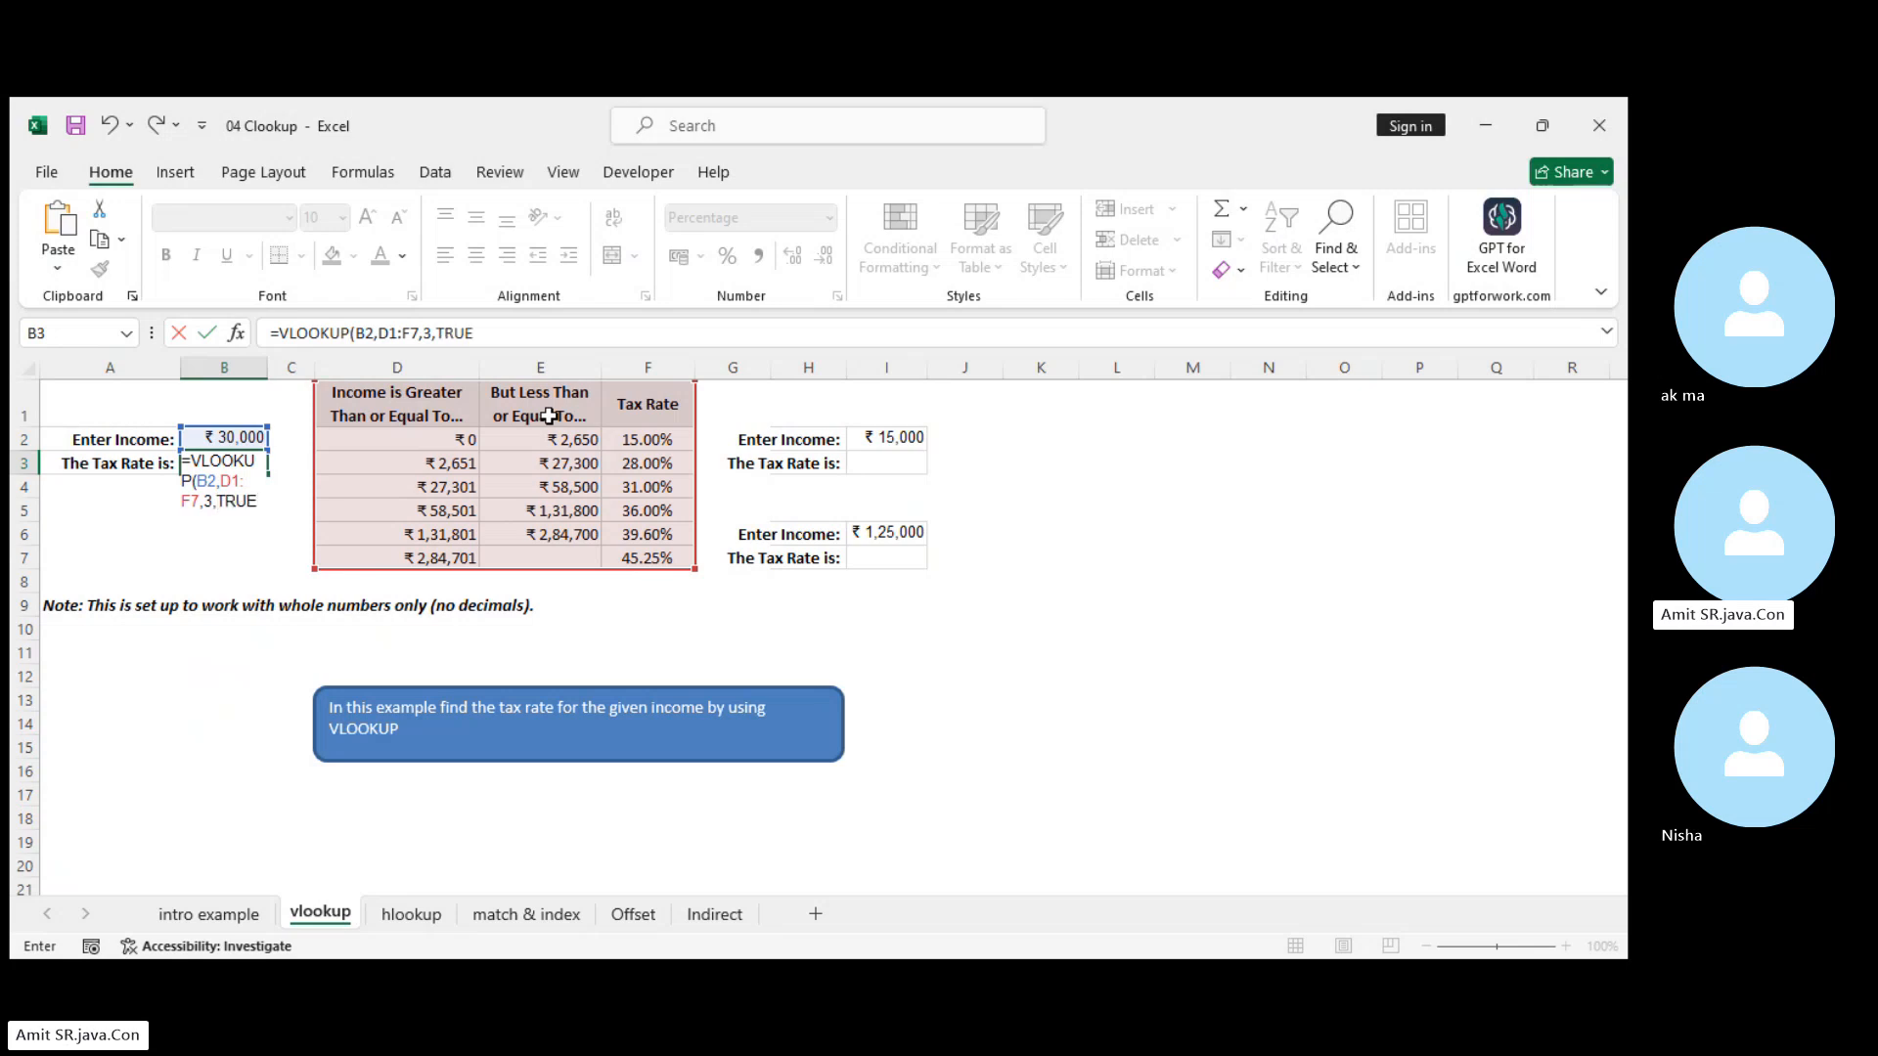
pyautogui.press('Return')
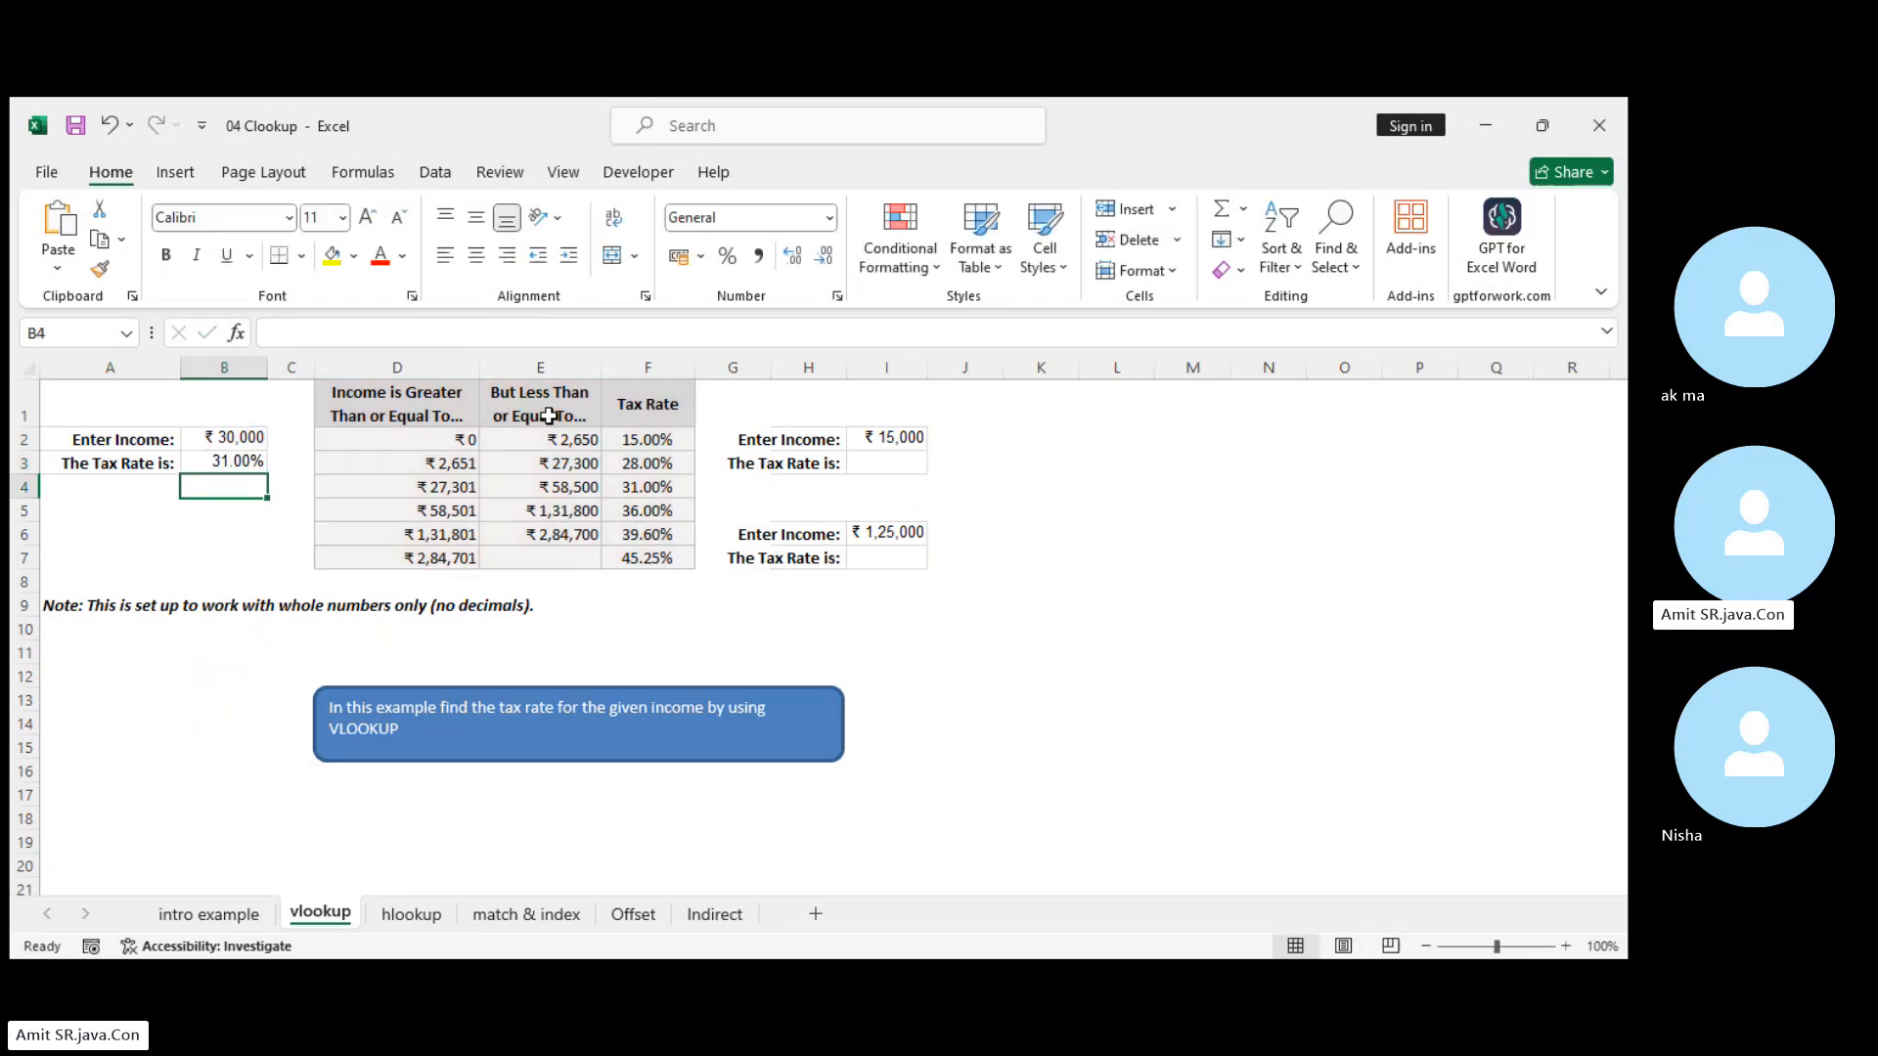
# Check the income in B2 and the tax rate in B3 against row 4 of the tax bracket table
pyautogui.click(233, 437)
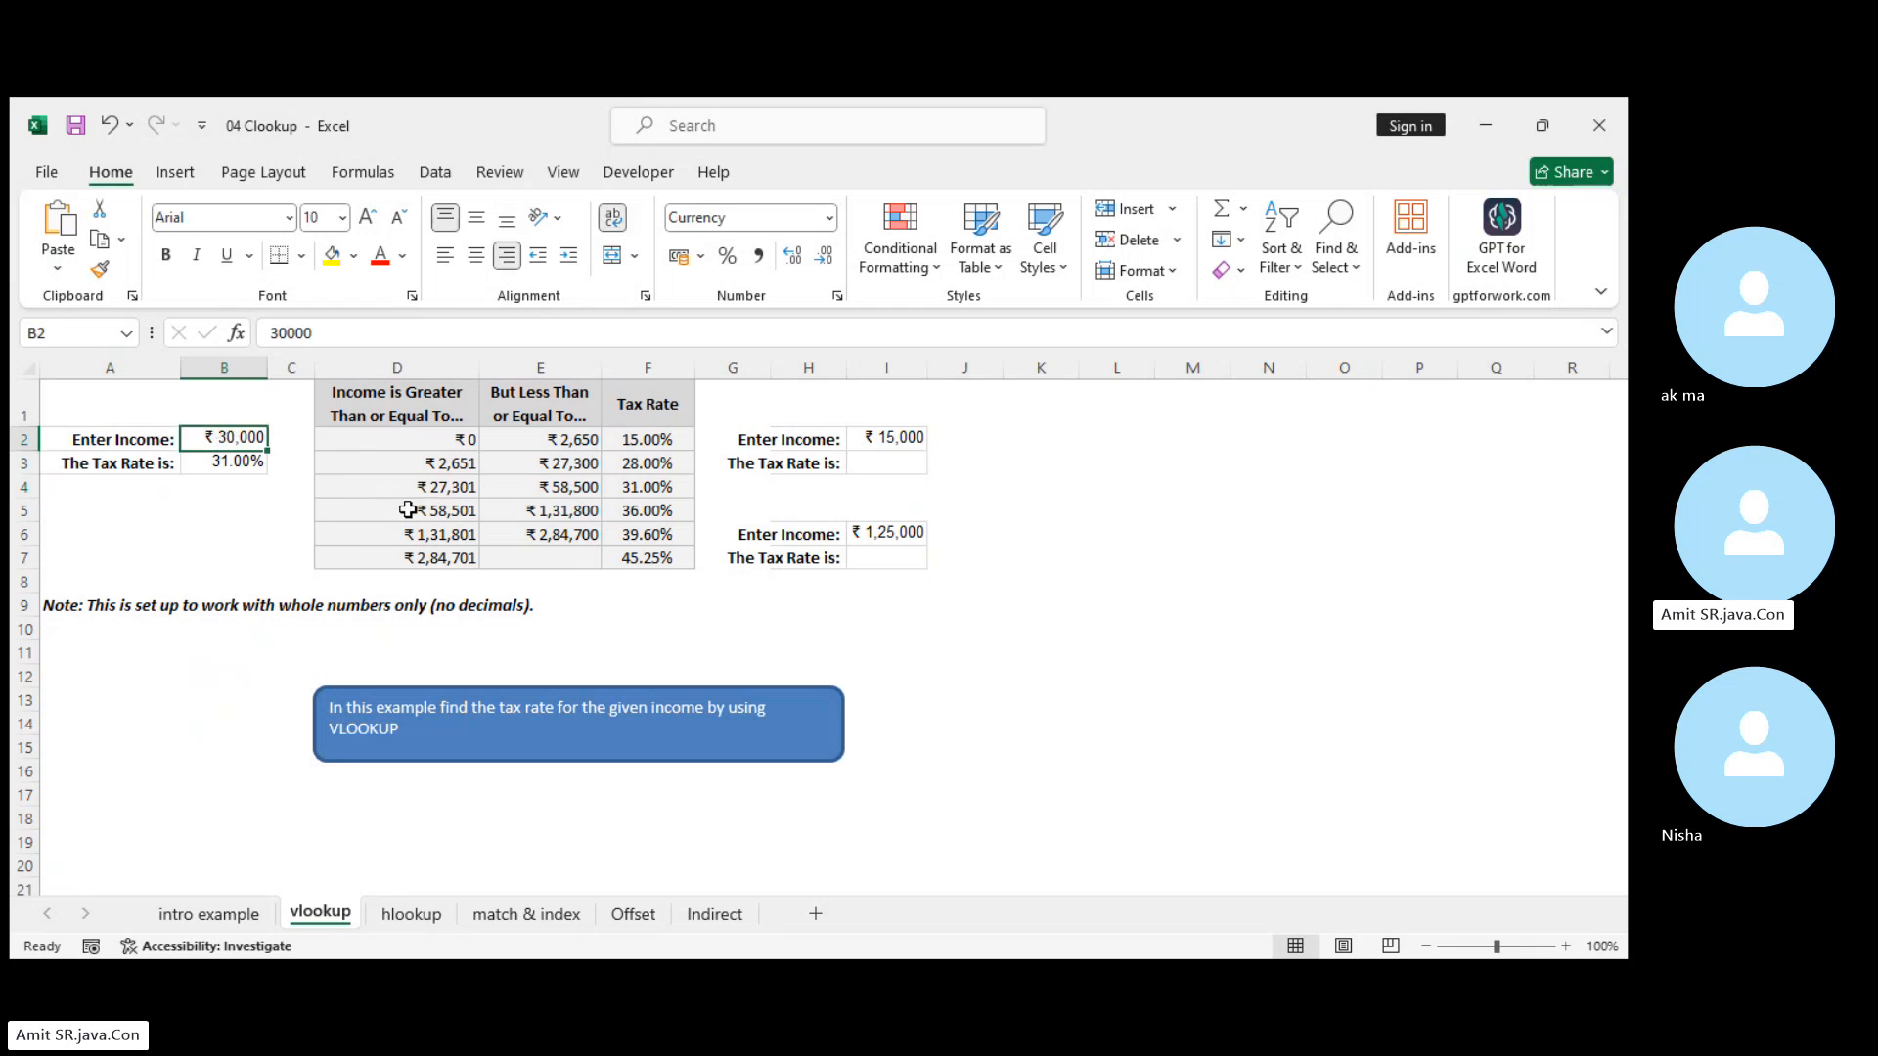
pyautogui.click(446, 489)
pyautogui.click(554, 487)
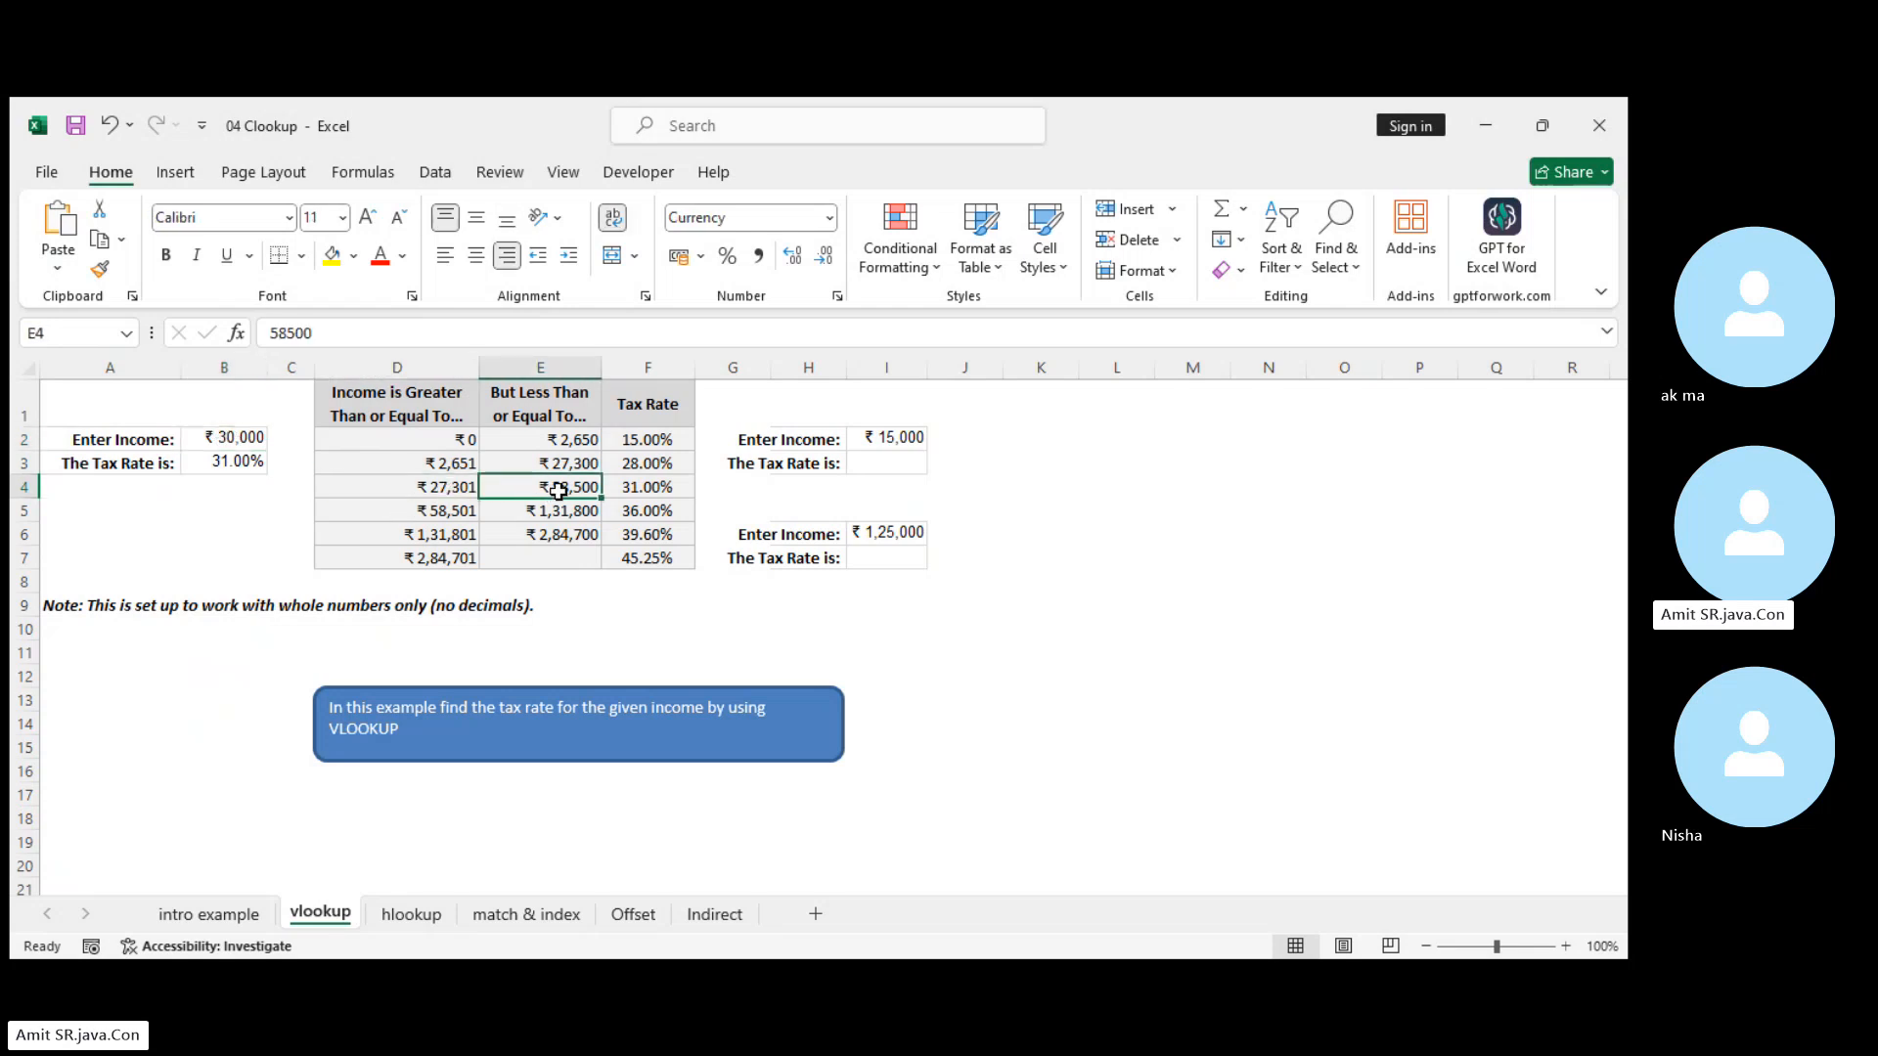
pyautogui.click(647, 494)
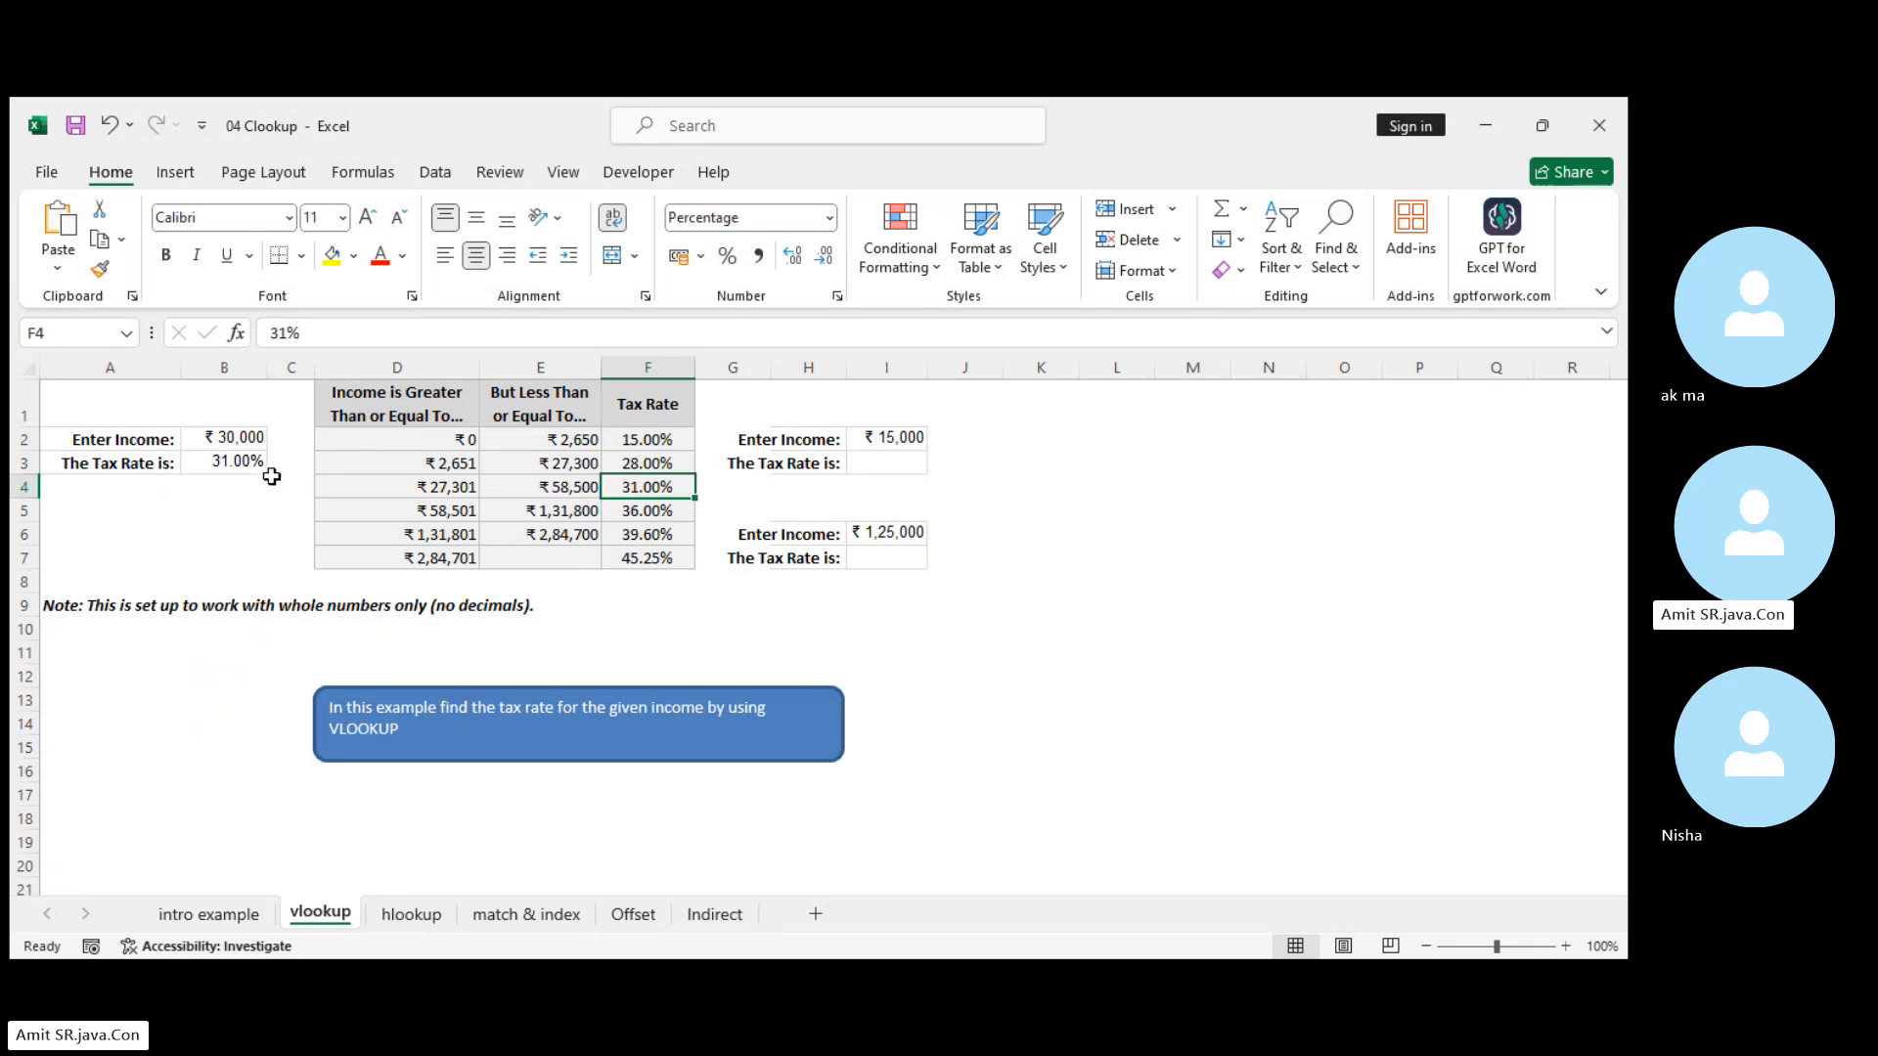
pyautogui.click(224, 462)
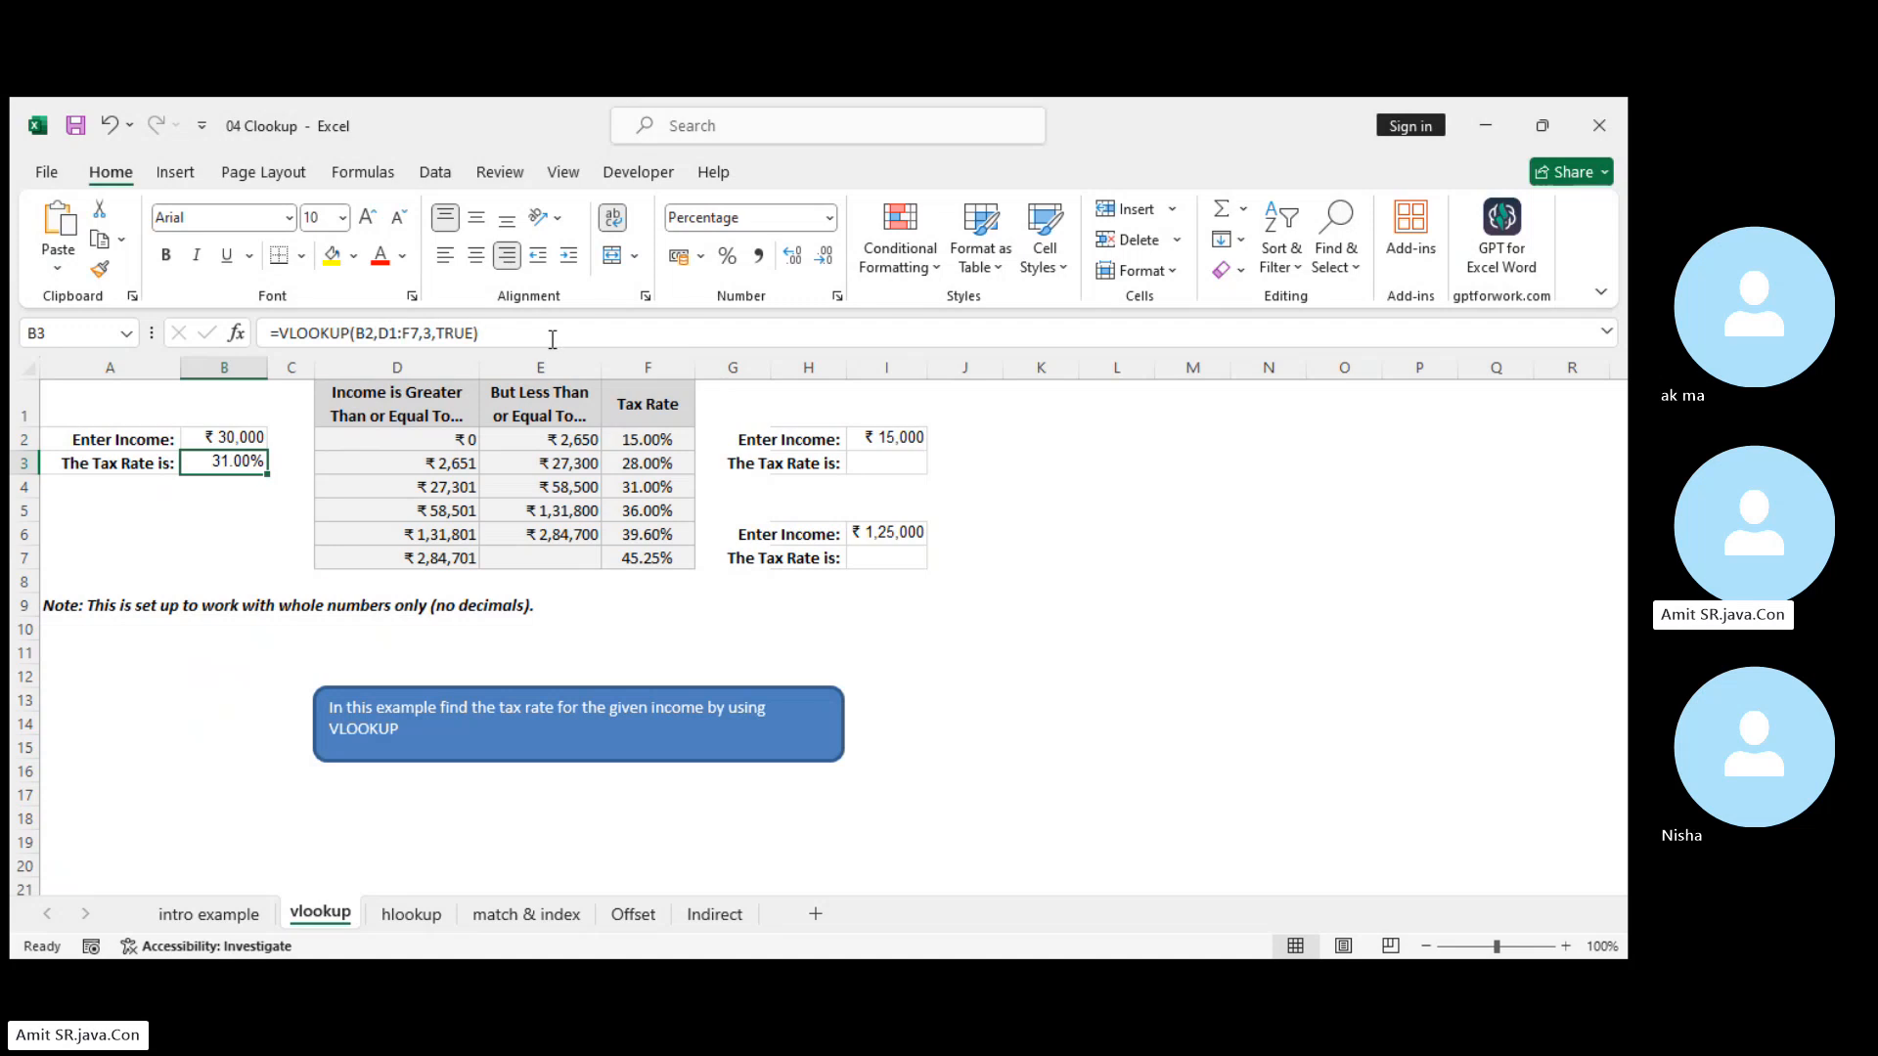
# Clear the formula in the tax rate cell B3 and re-enter it as =VLOOKUP(B2,D1:F7,3,TRUE)
pyautogui.tripleClick(392, 331)
pyautogui.press('BackSpace')
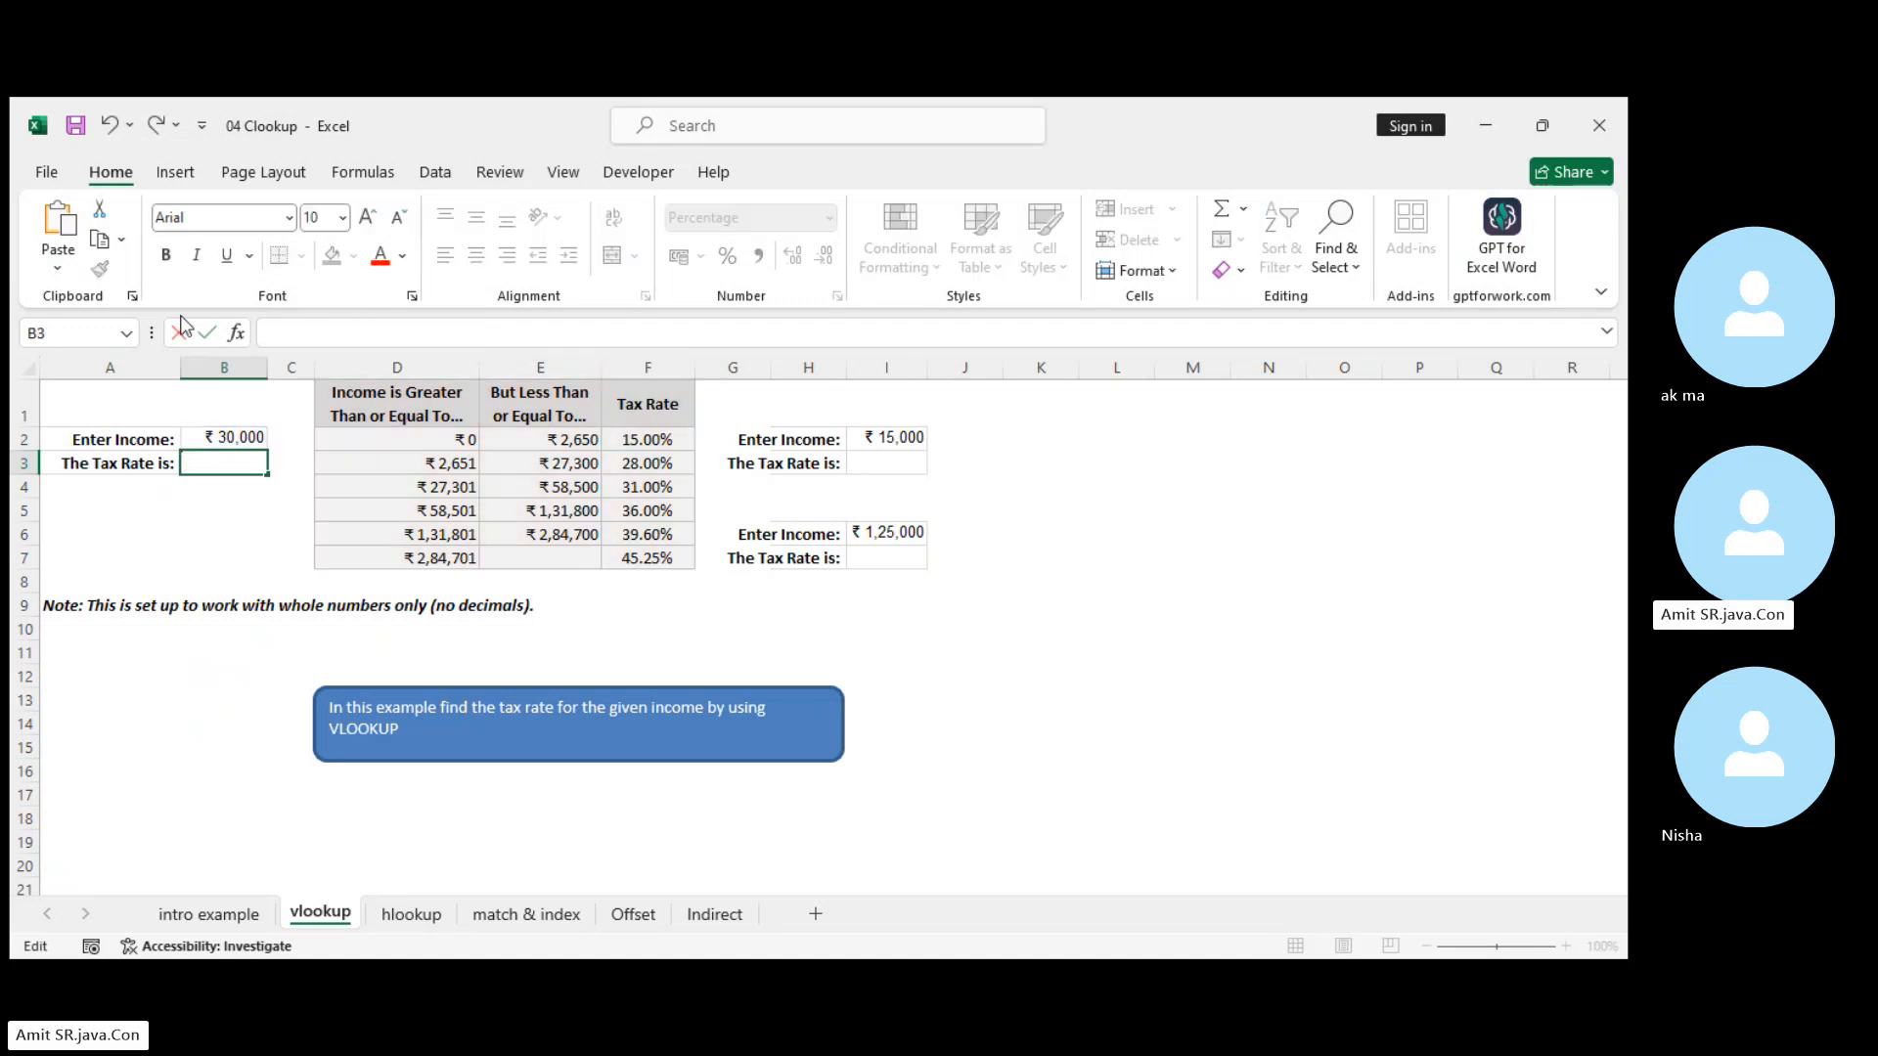
pyautogui.write('=')
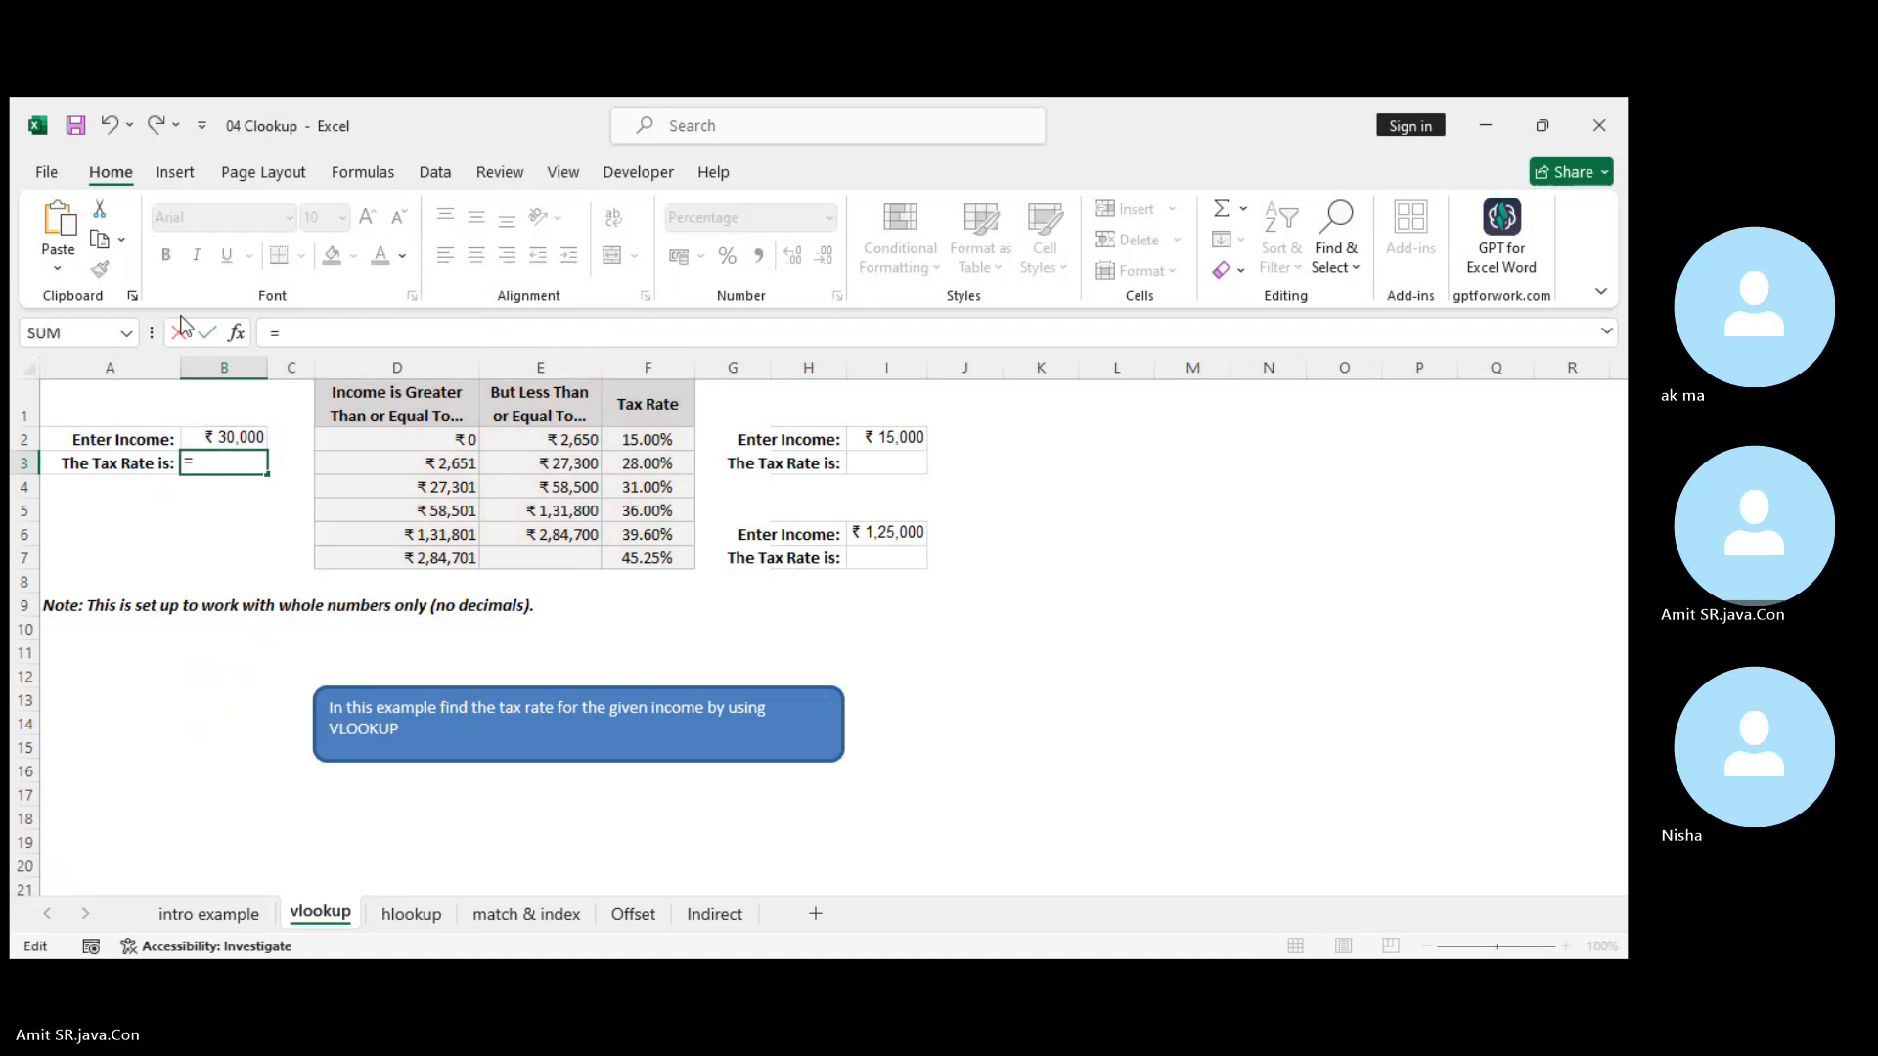
pyautogui.write('vlok')
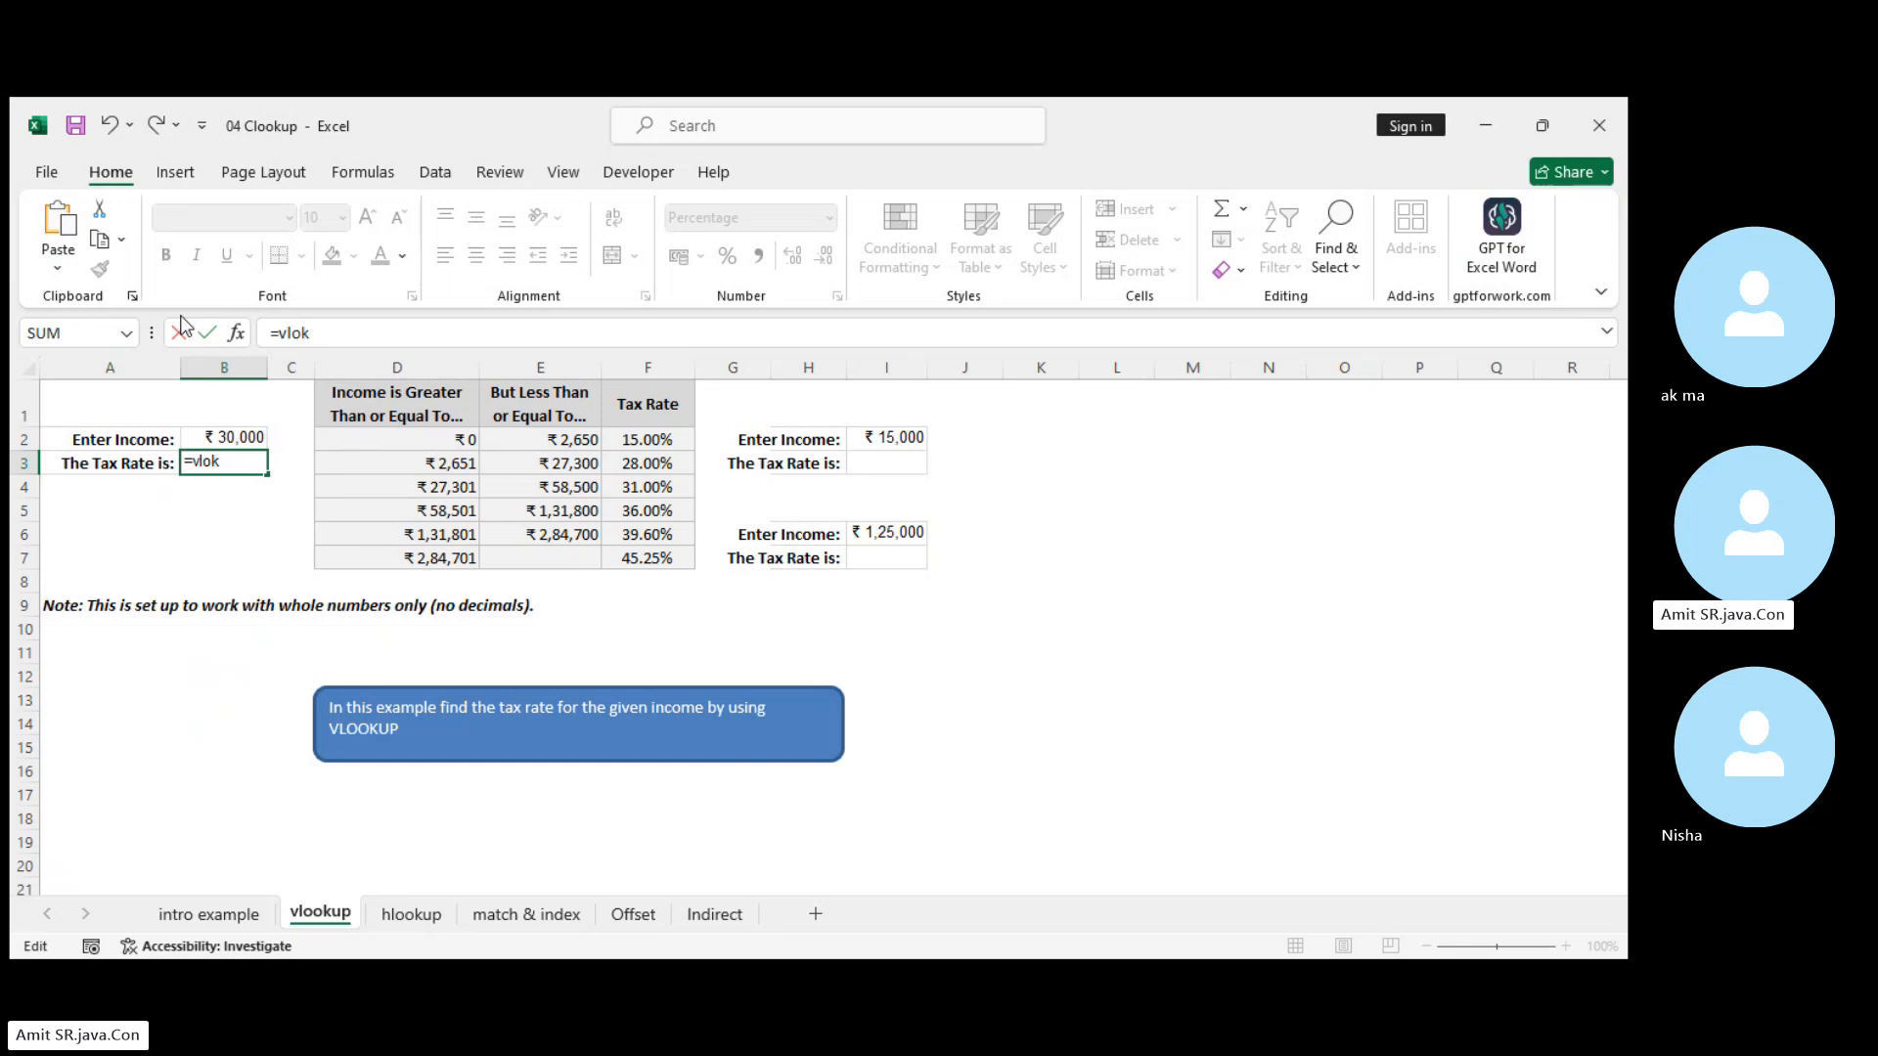
pyautogui.press('BackSpace')
pyautogui.press('Tab')
pyautogui.click(226, 440)
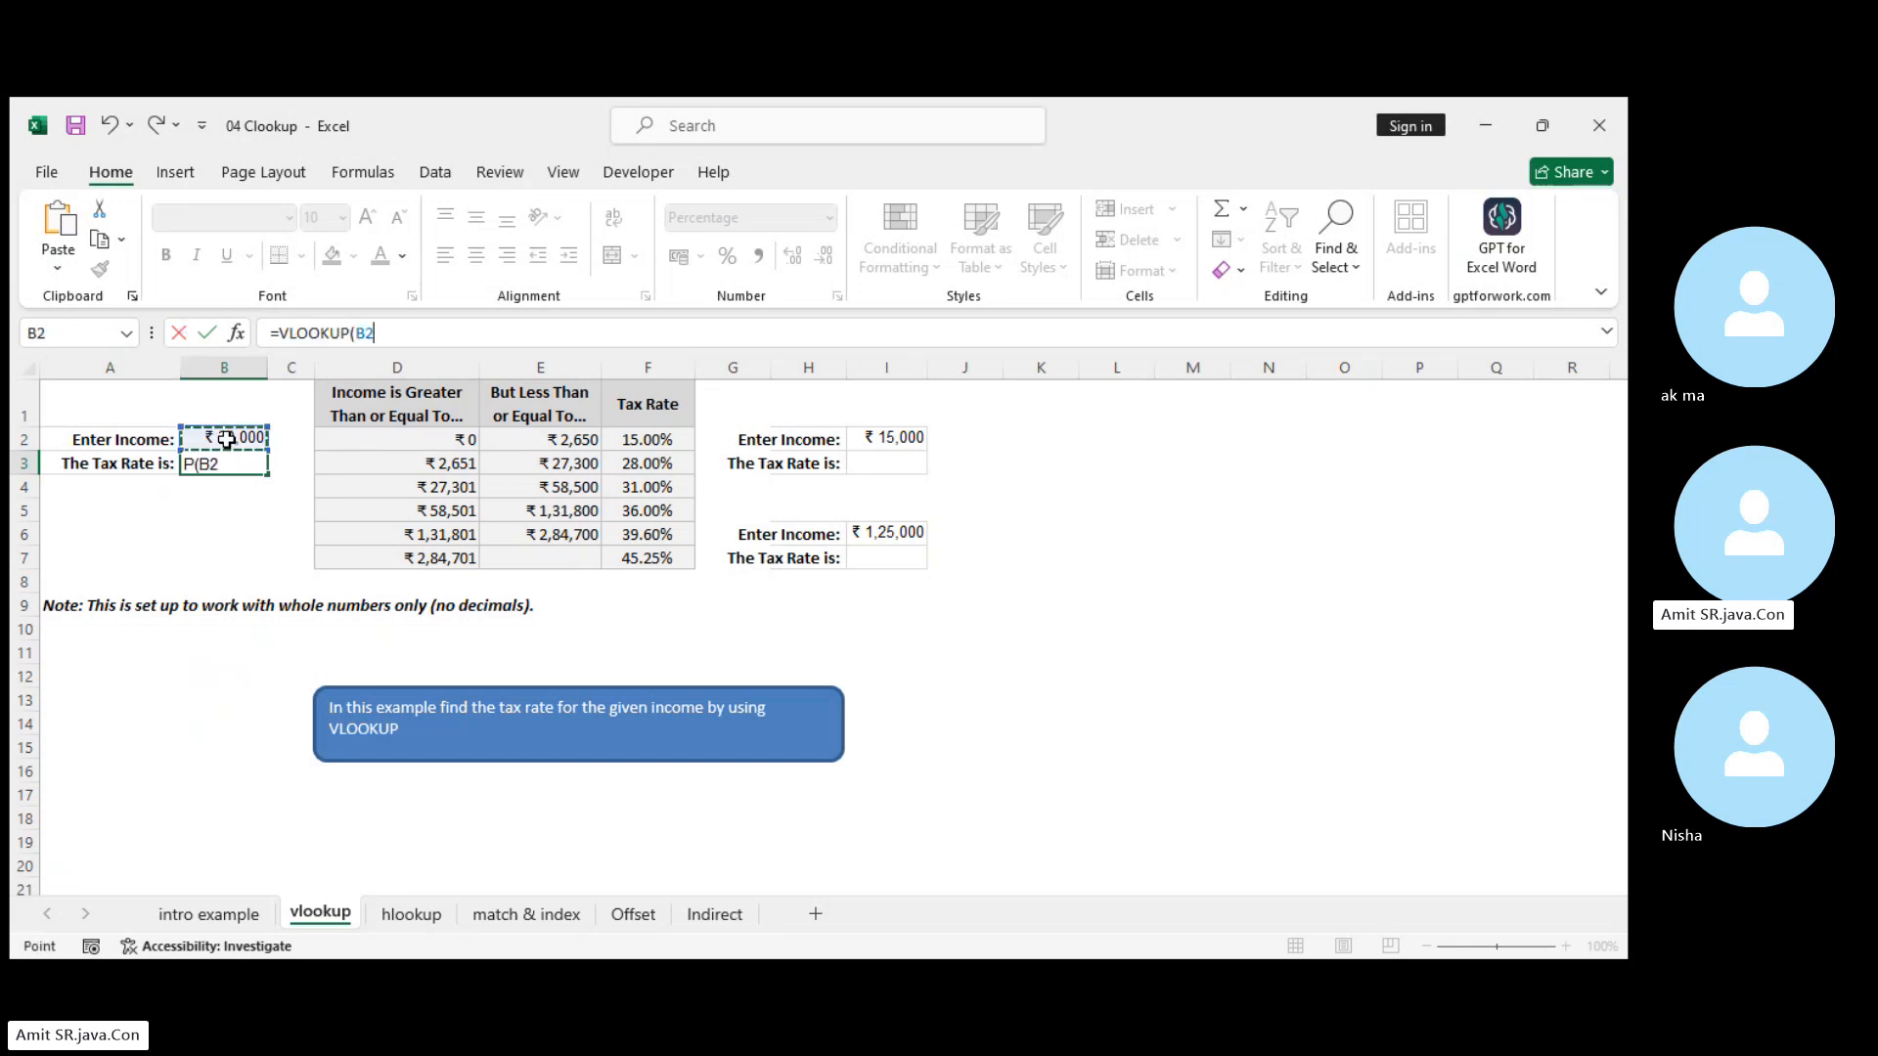
pyautogui.write(',')
pyautogui.moveTo(409, 390); pyautogui.dragTo(675, 558)
pyautogui.write(',')
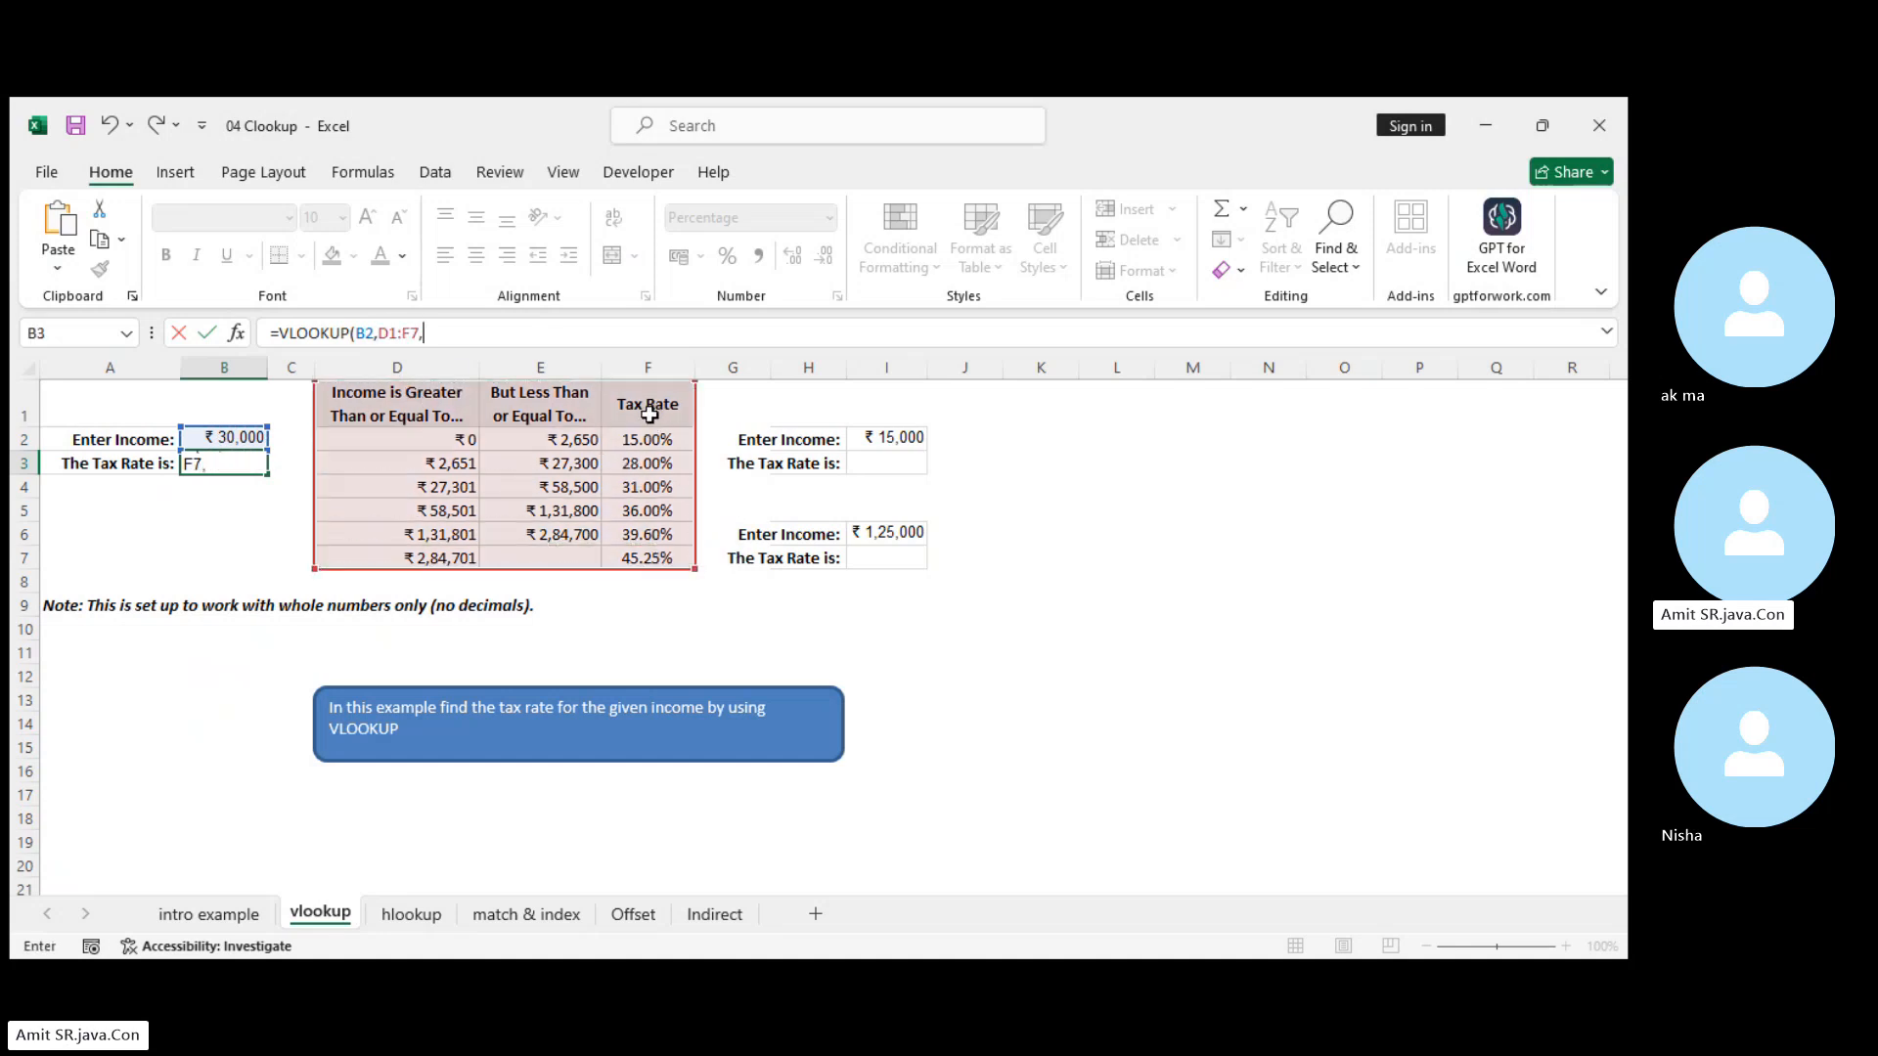
pyautogui.write('3,')
pyautogui.write('TRUE')
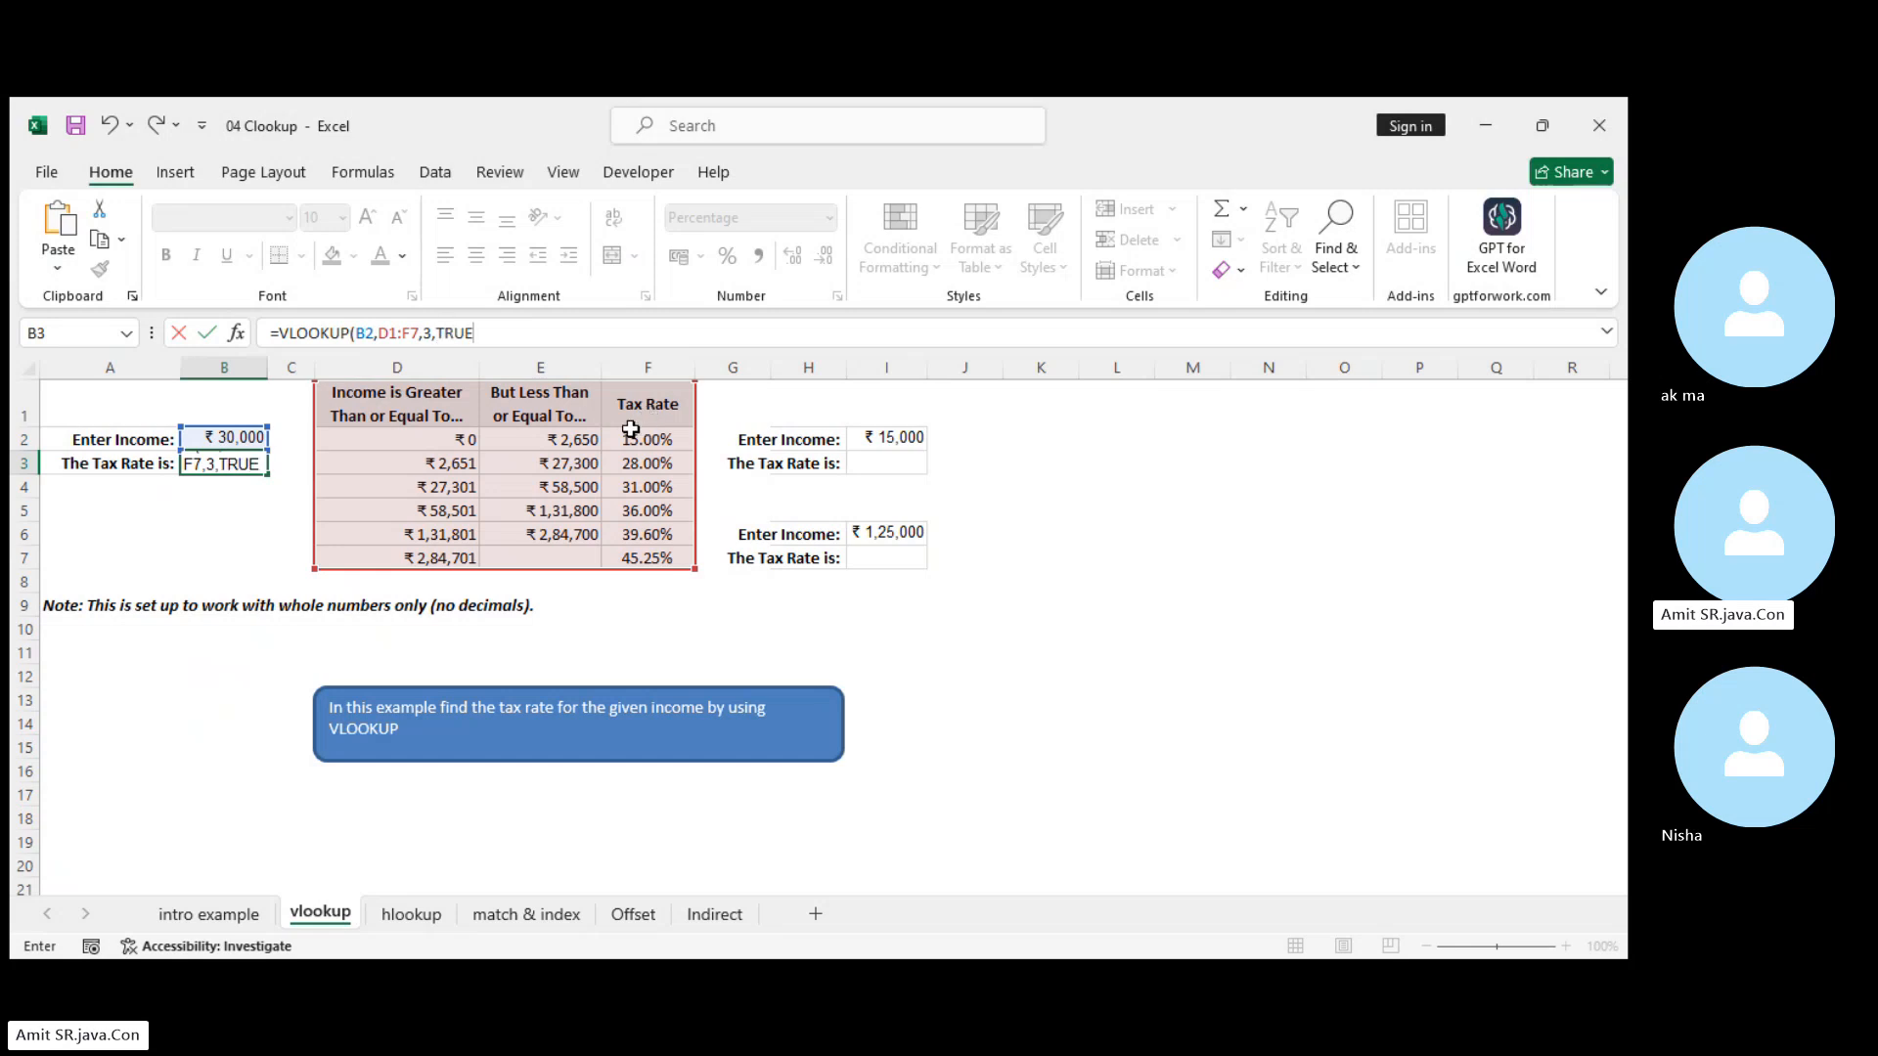
pyautogui.press('Return')
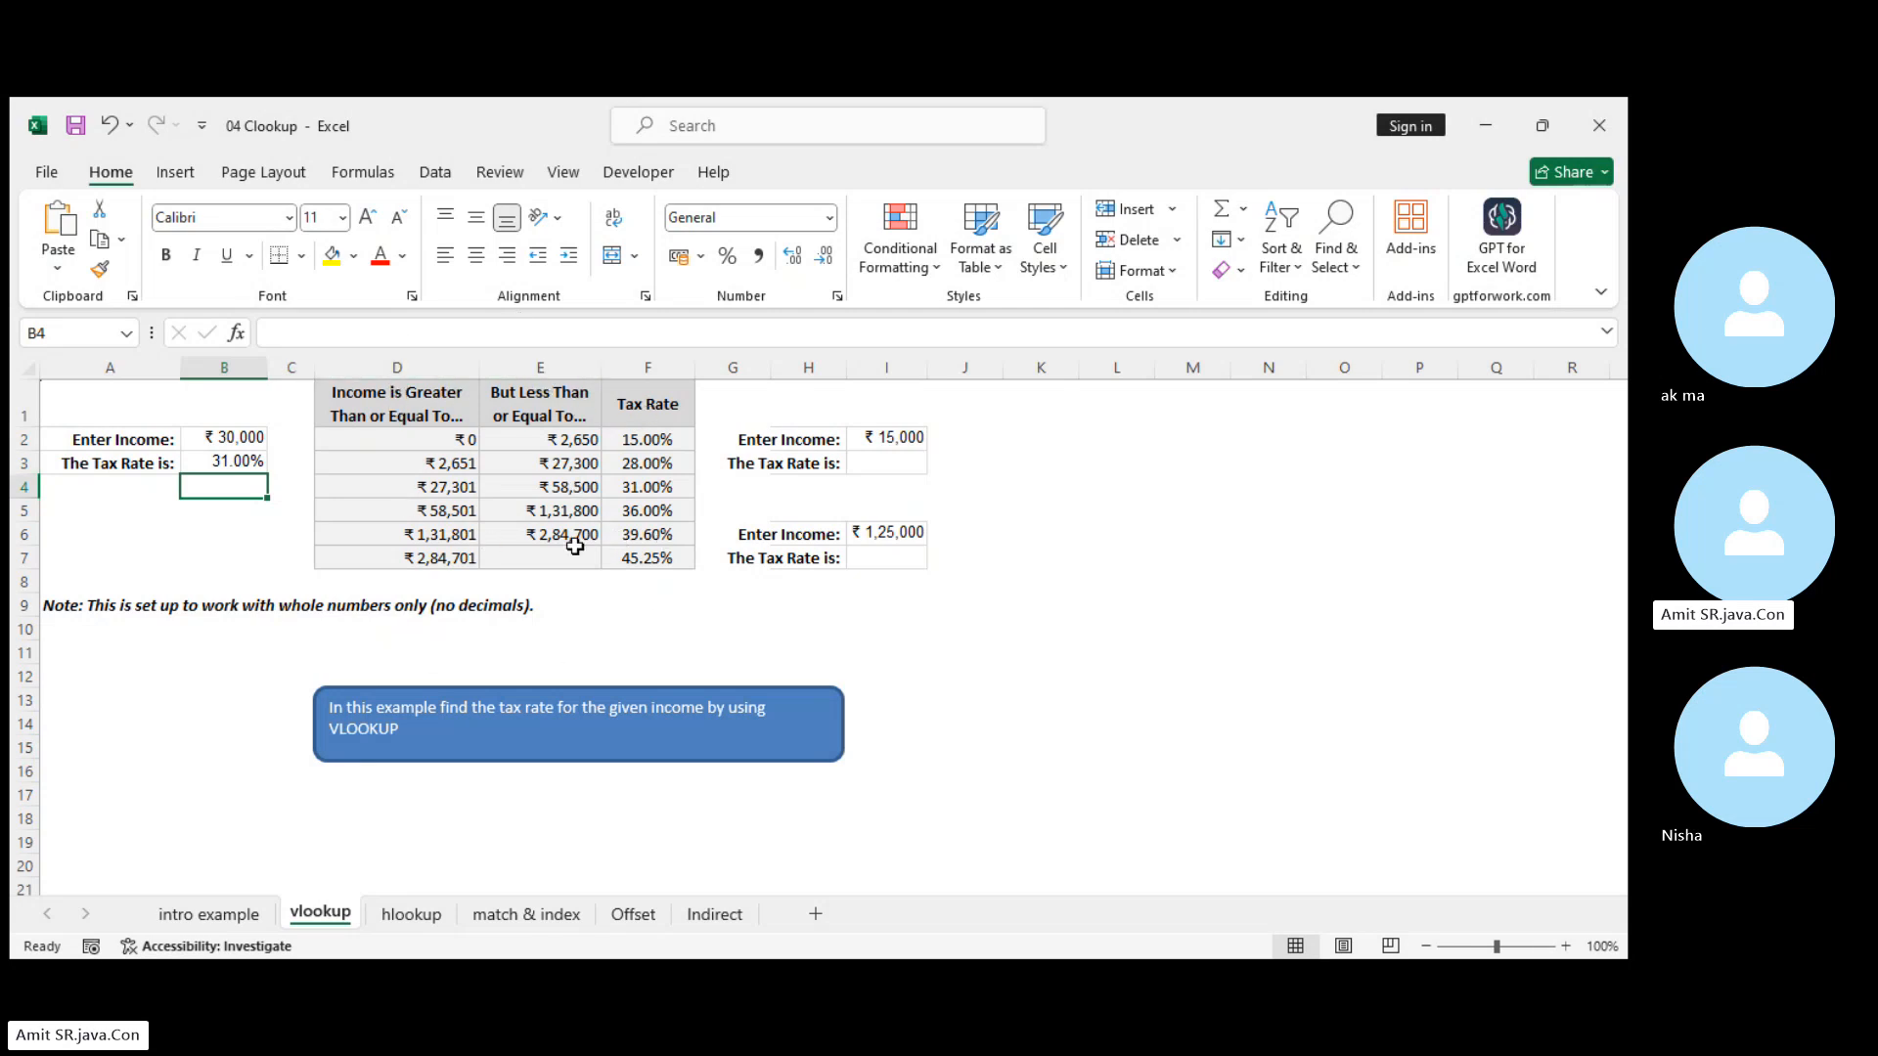
# Open the hlookup worksheet and review its horizontal tax bracket table and the empty tax rate cell B3
pyautogui.click(416, 916)
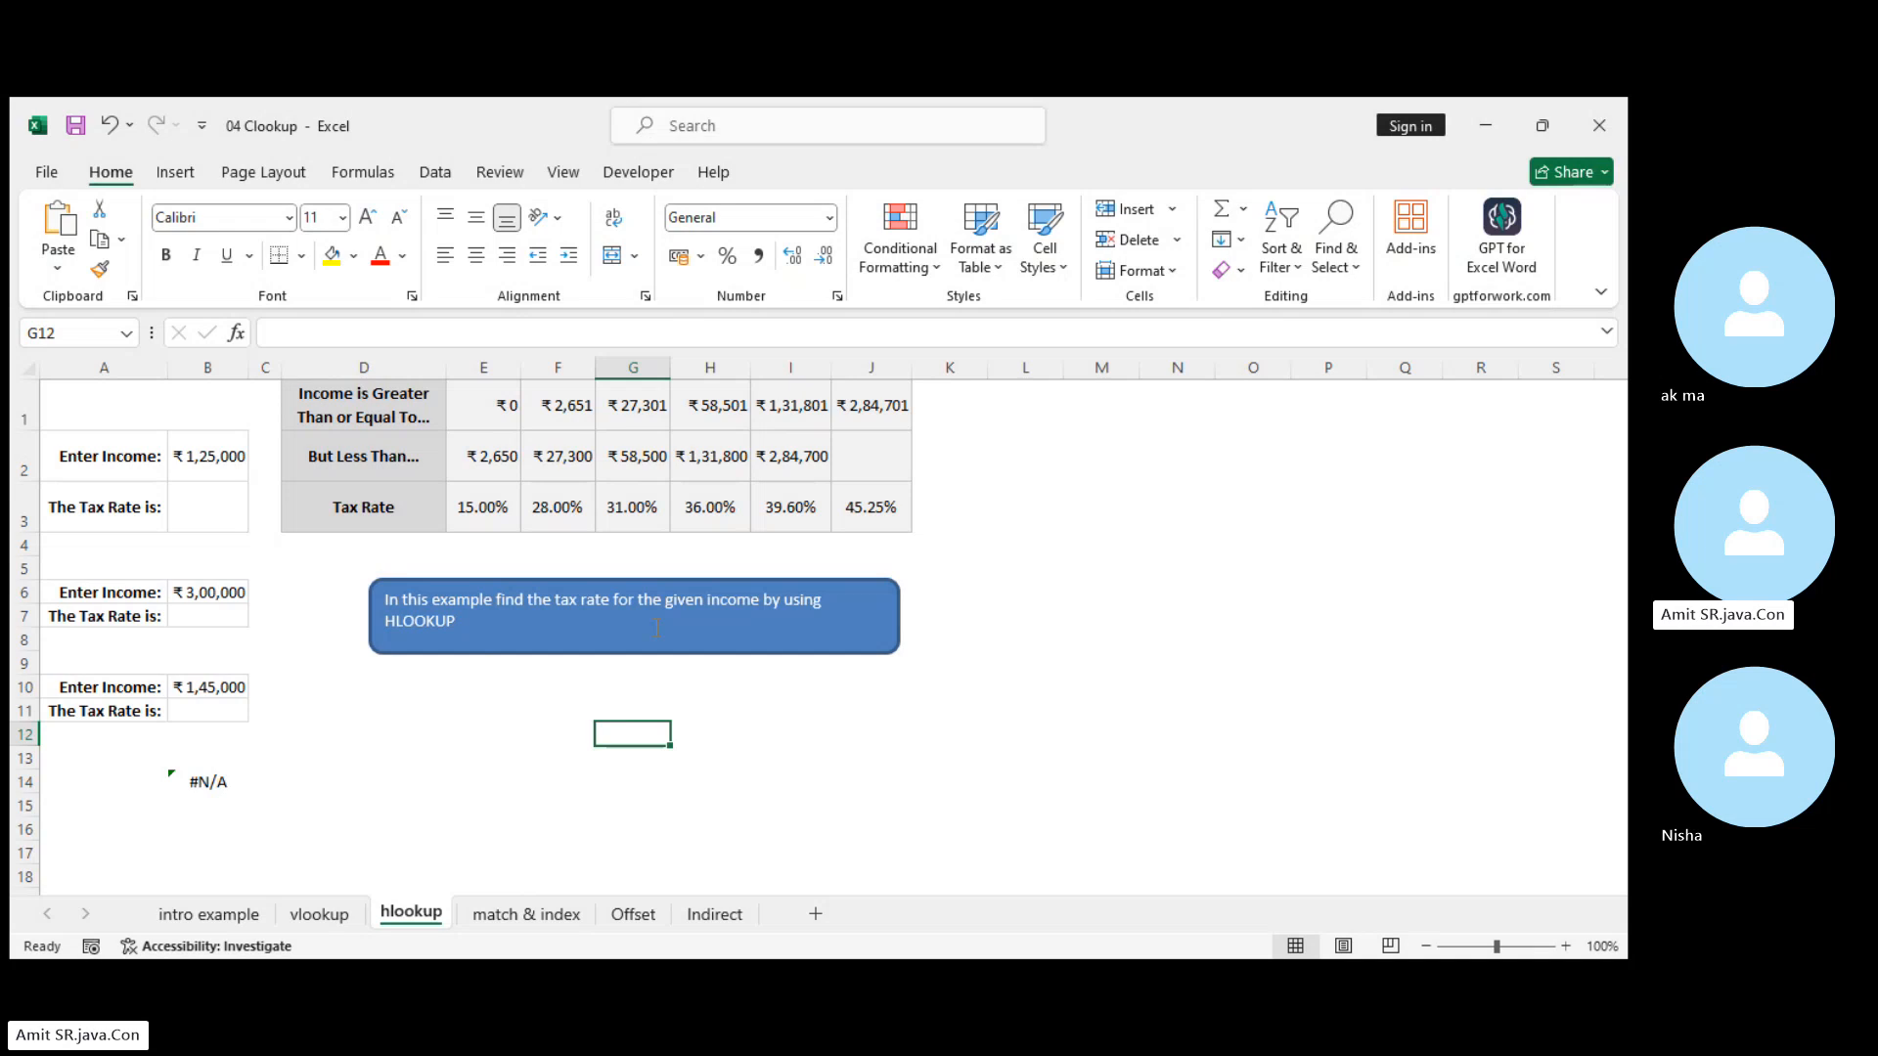
pyautogui.click(210, 507)
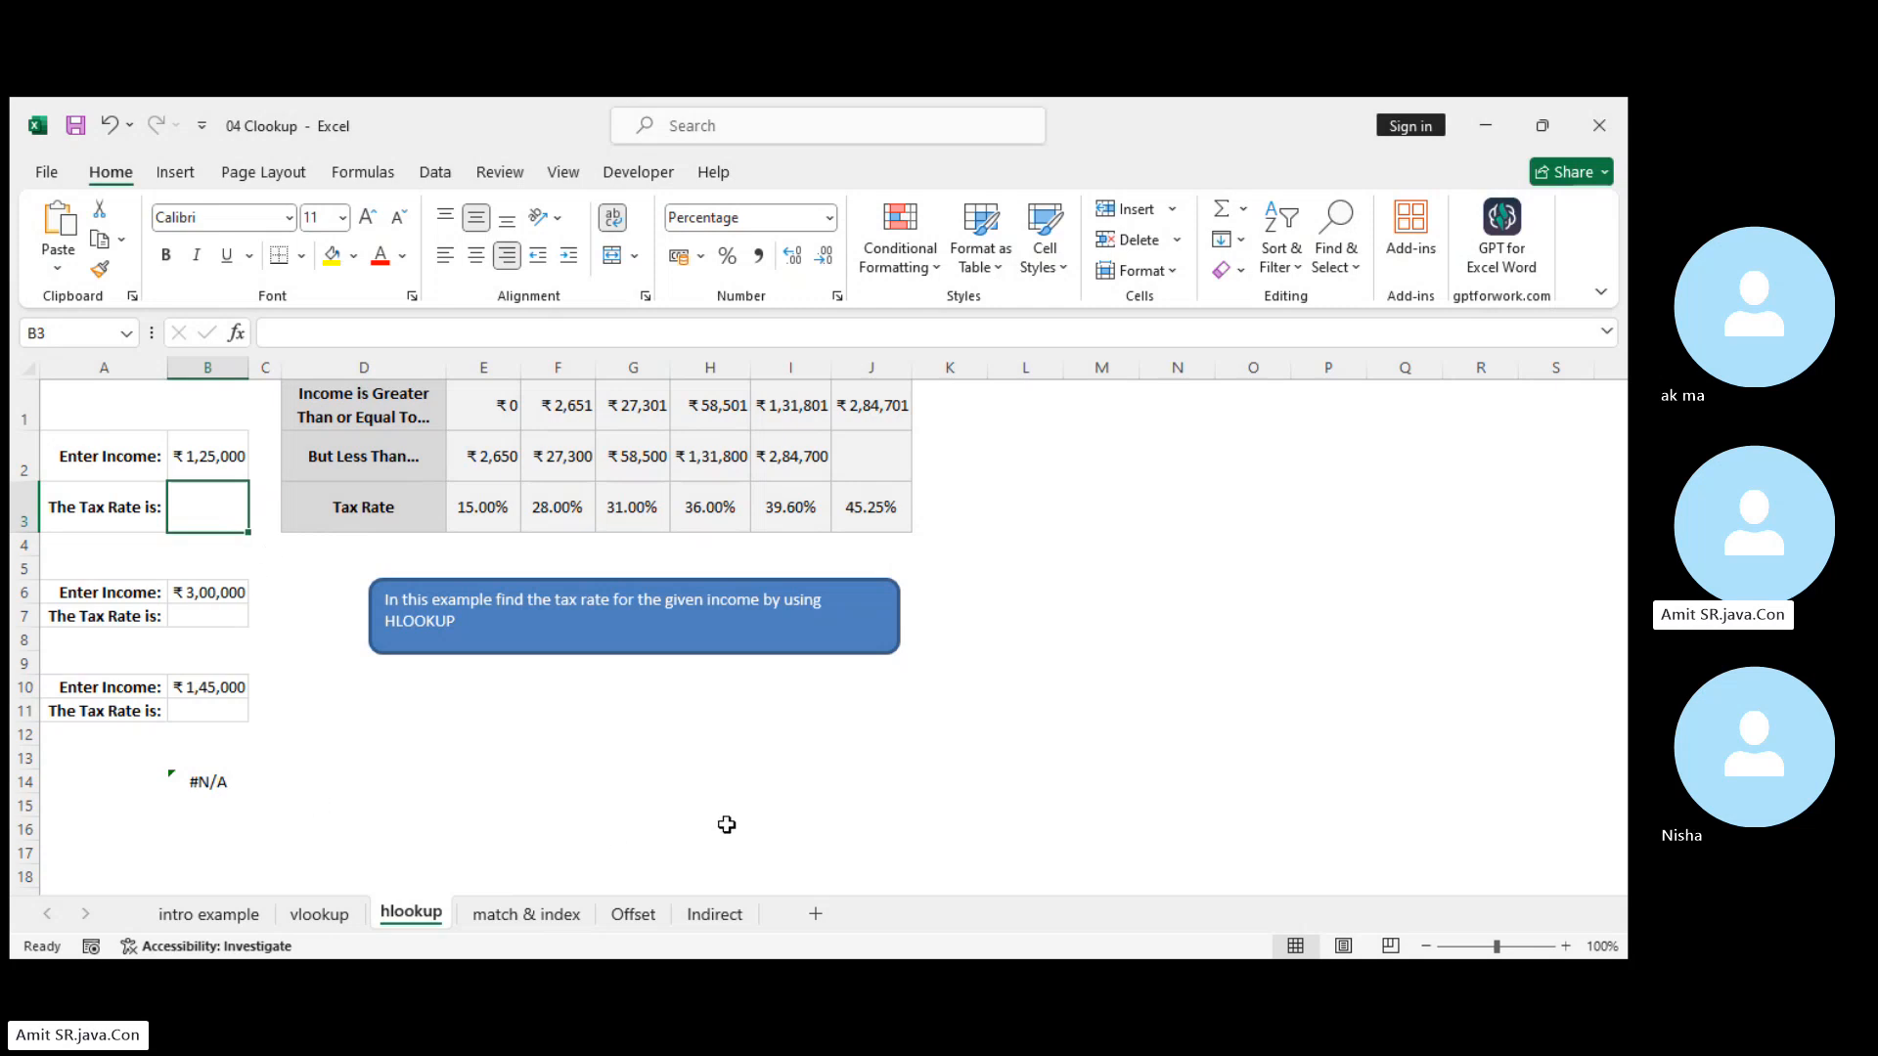
# On the Indirect worksheet, create range names for the month data in A2:E13 from the labels in its left column
pyautogui.click(732, 914)
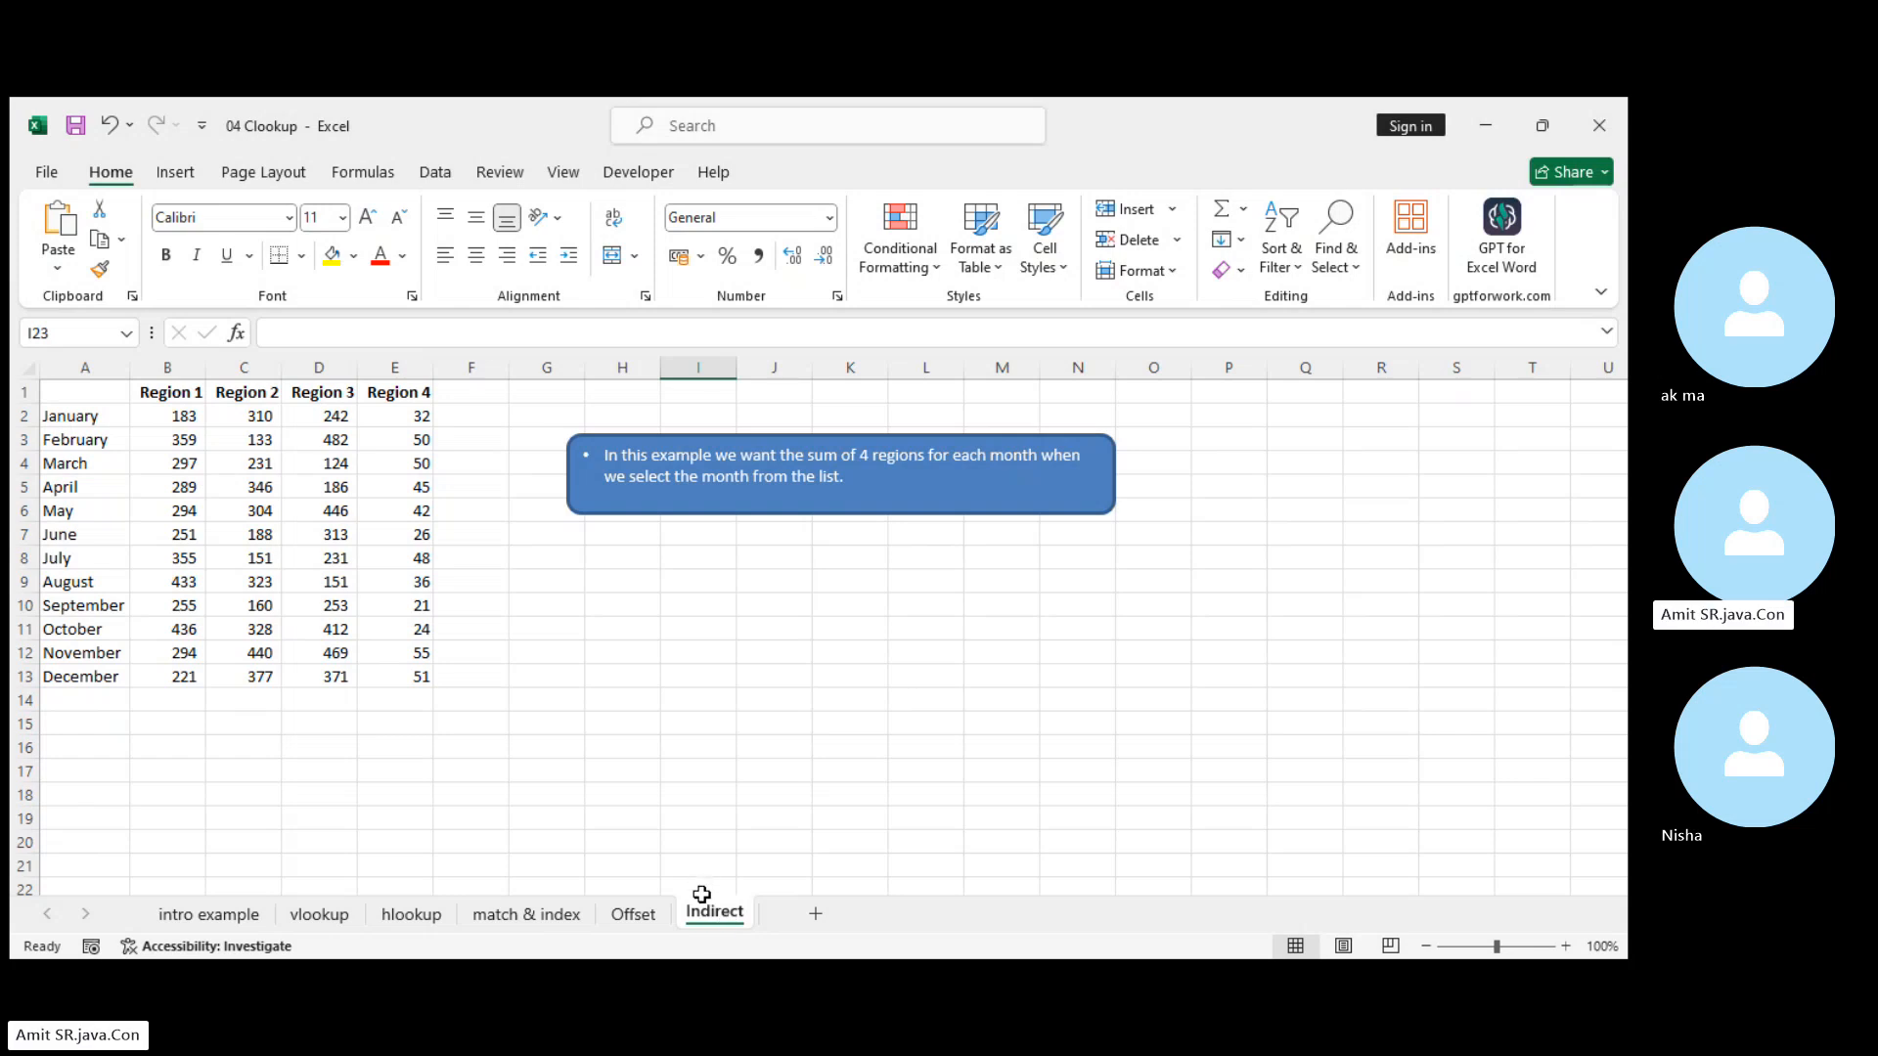
pyautogui.click(640, 746)
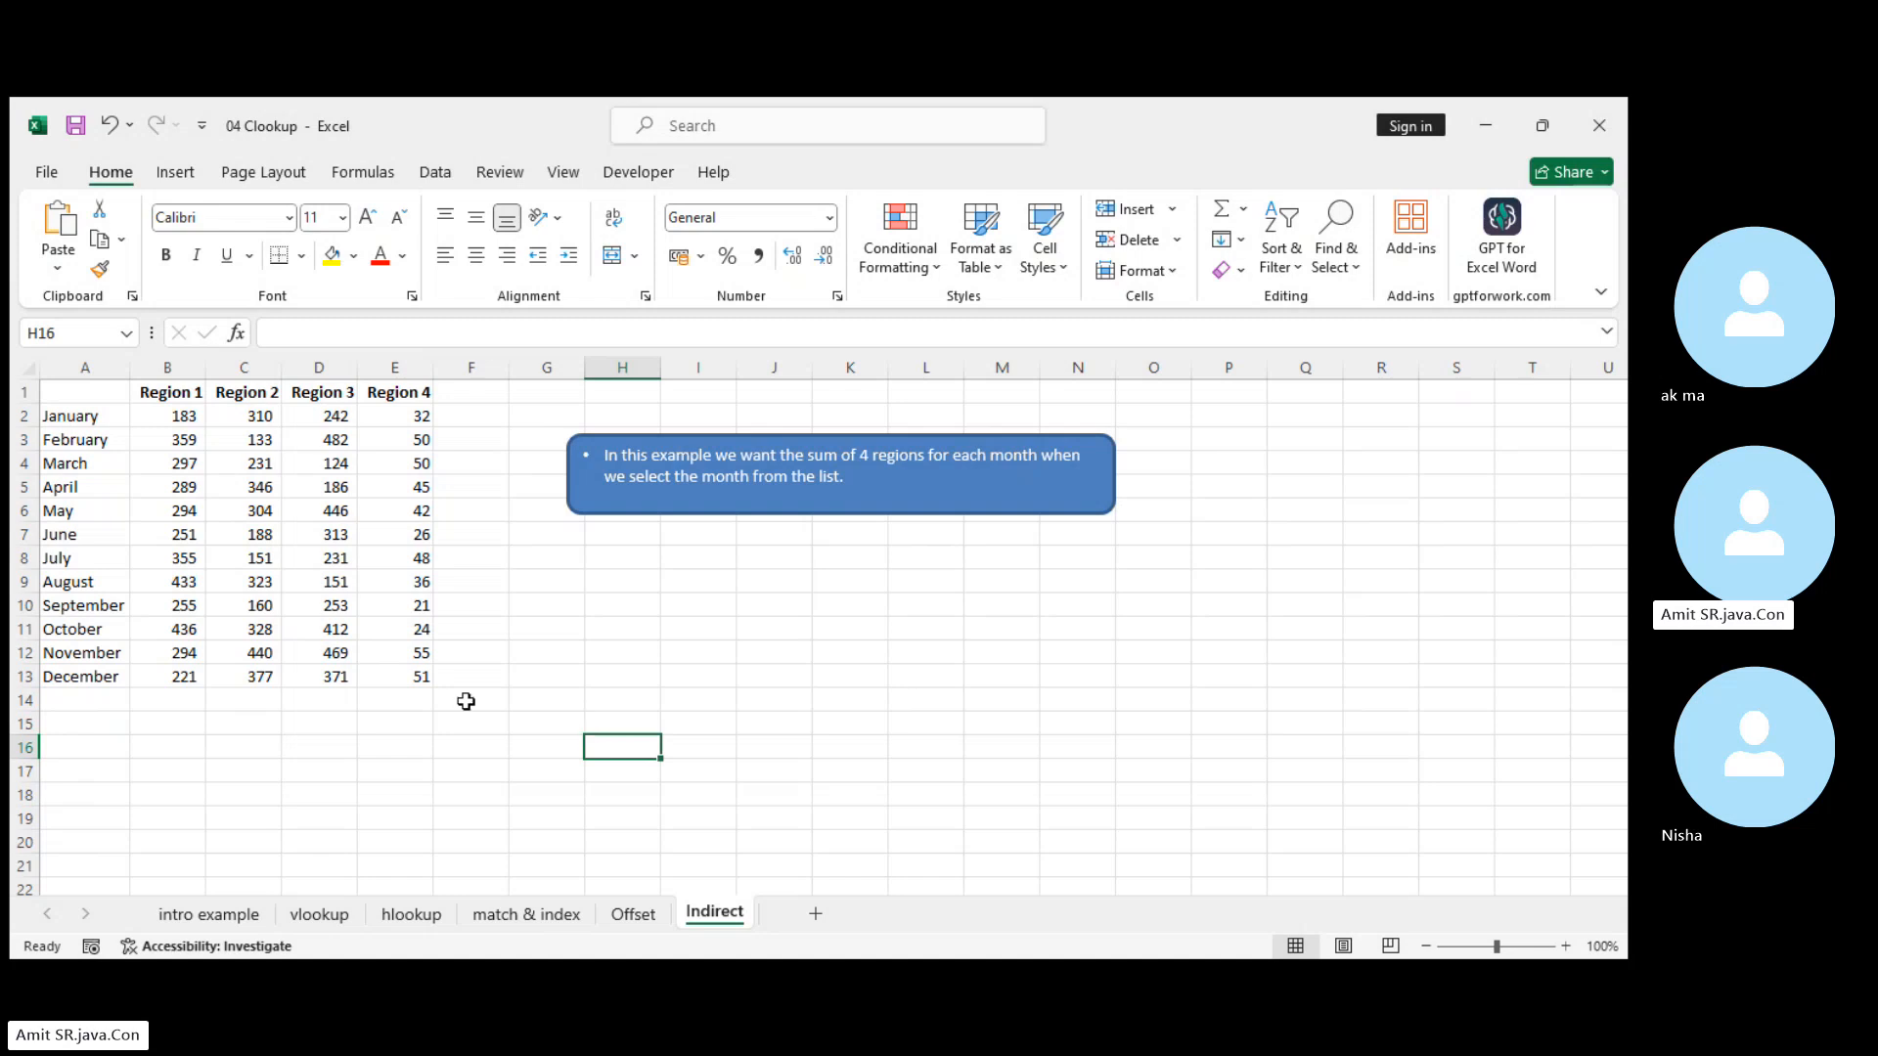
pyautogui.moveTo(71, 414); pyautogui.dragTo(404, 673)
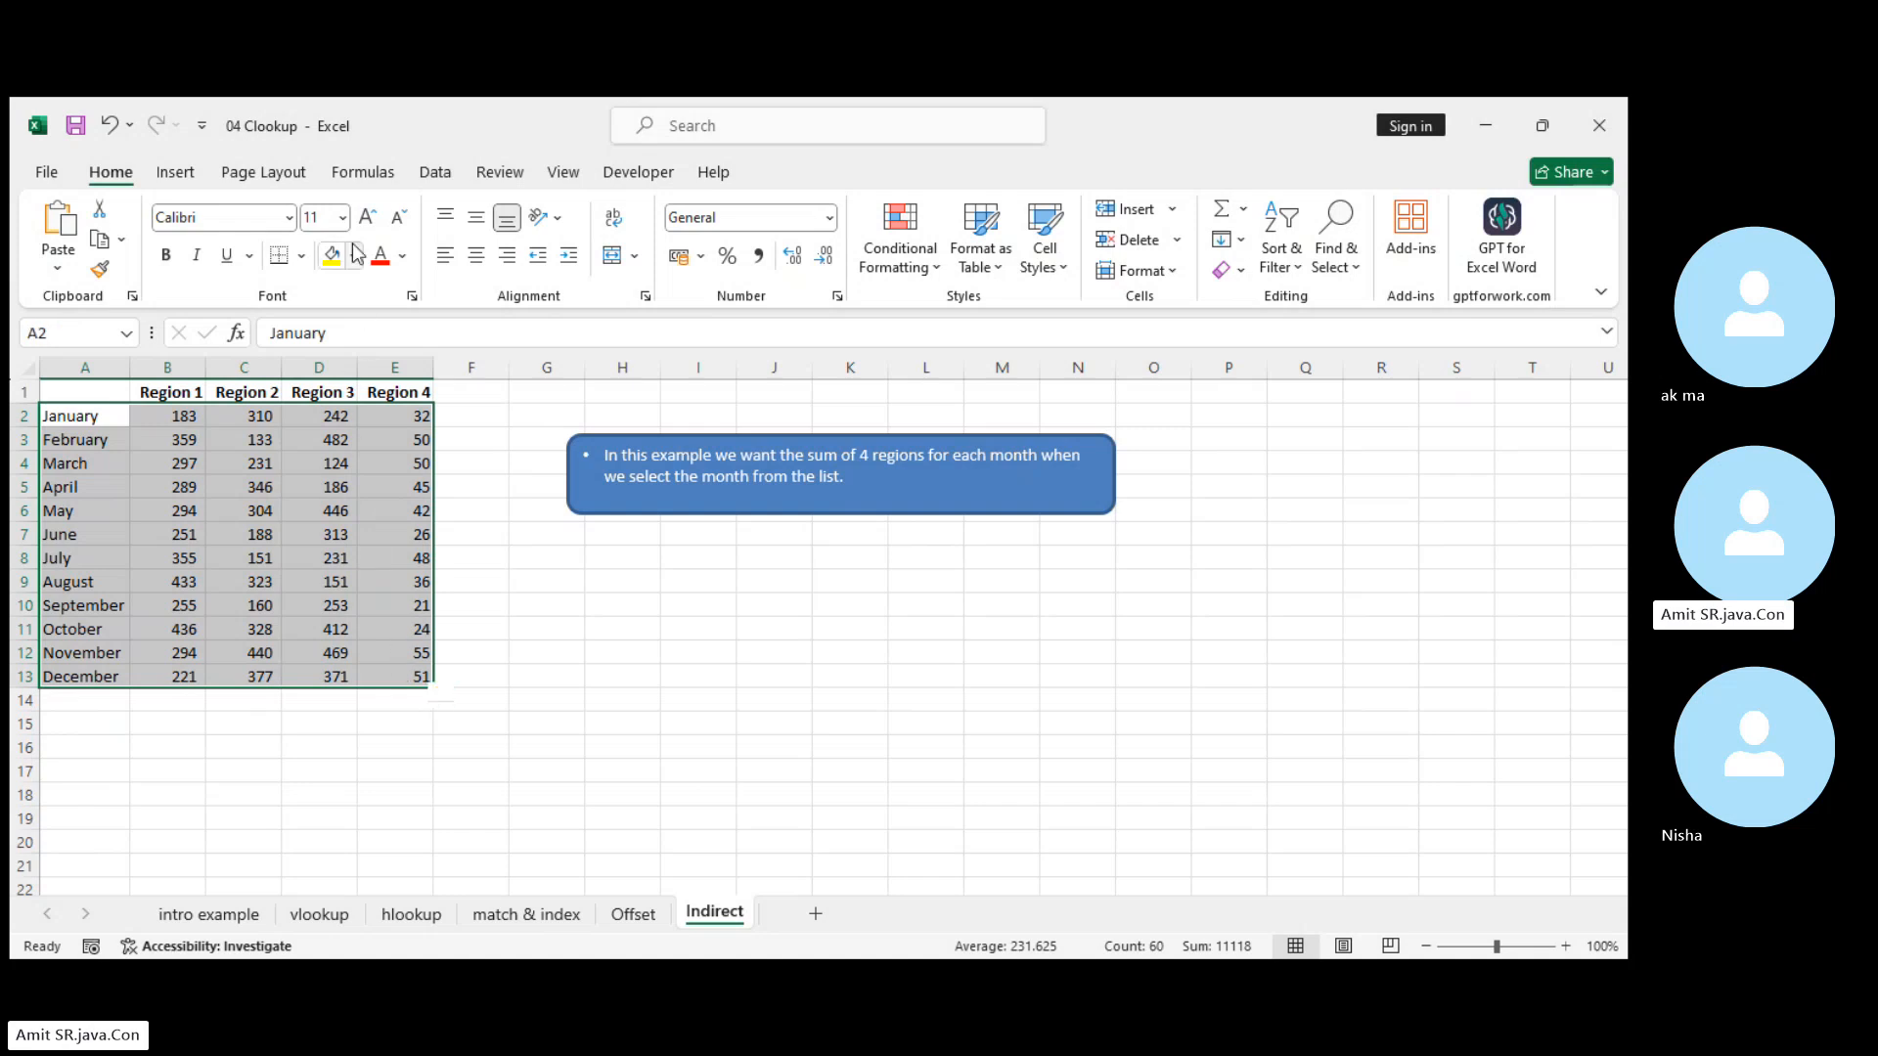
pyautogui.click(363, 172)
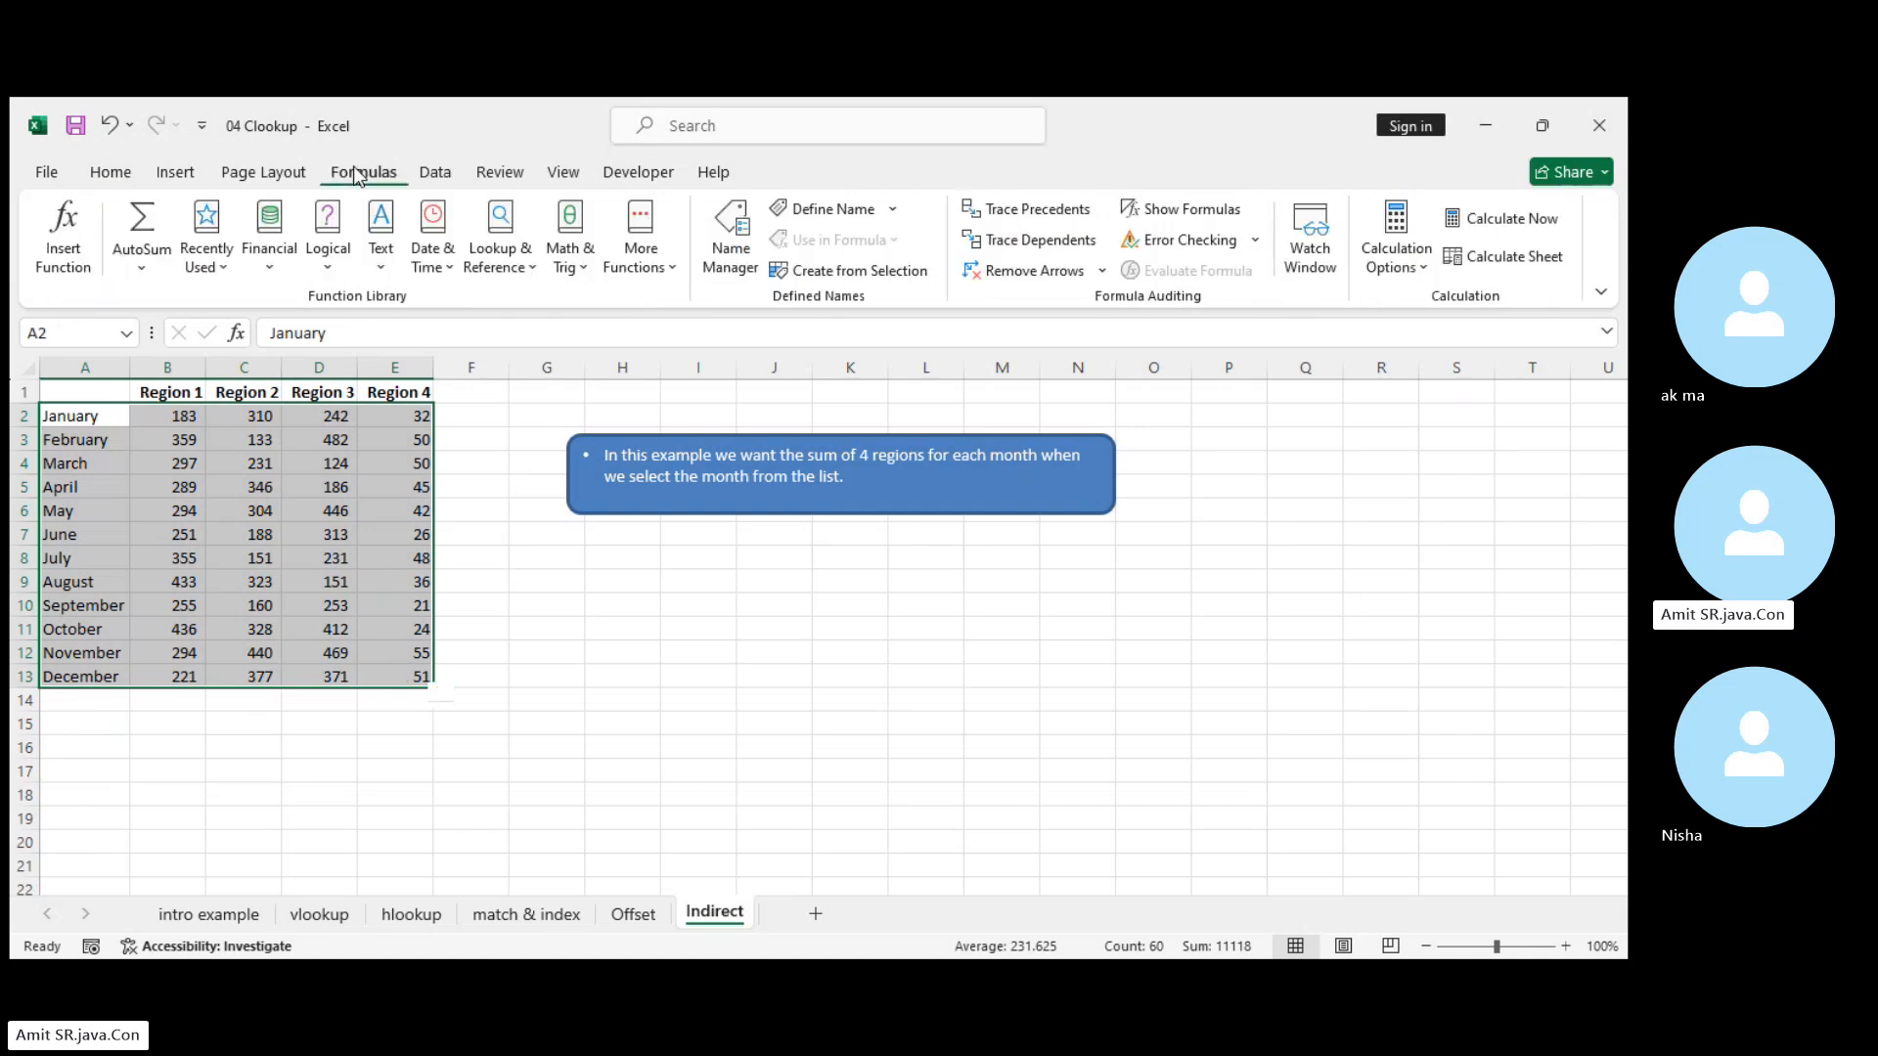
pyautogui.click(861, 271)
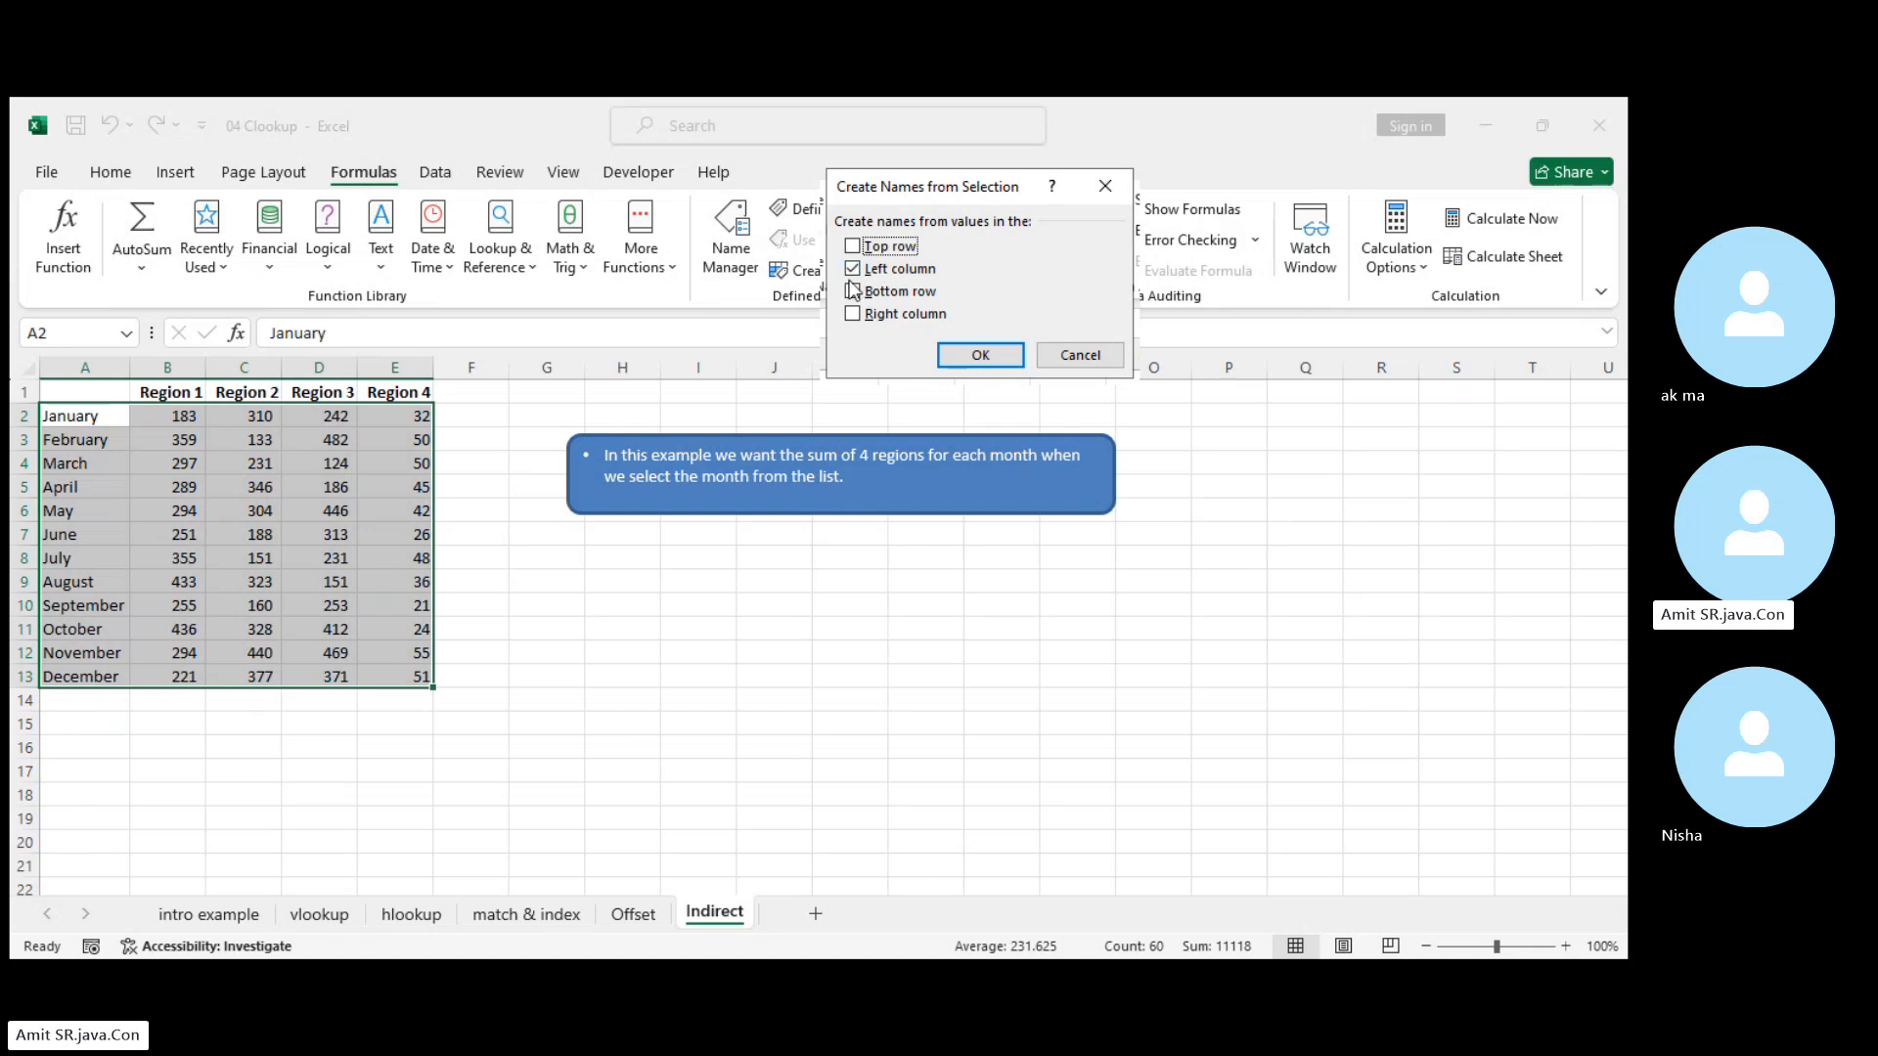
pyautogui.click(979, 356)
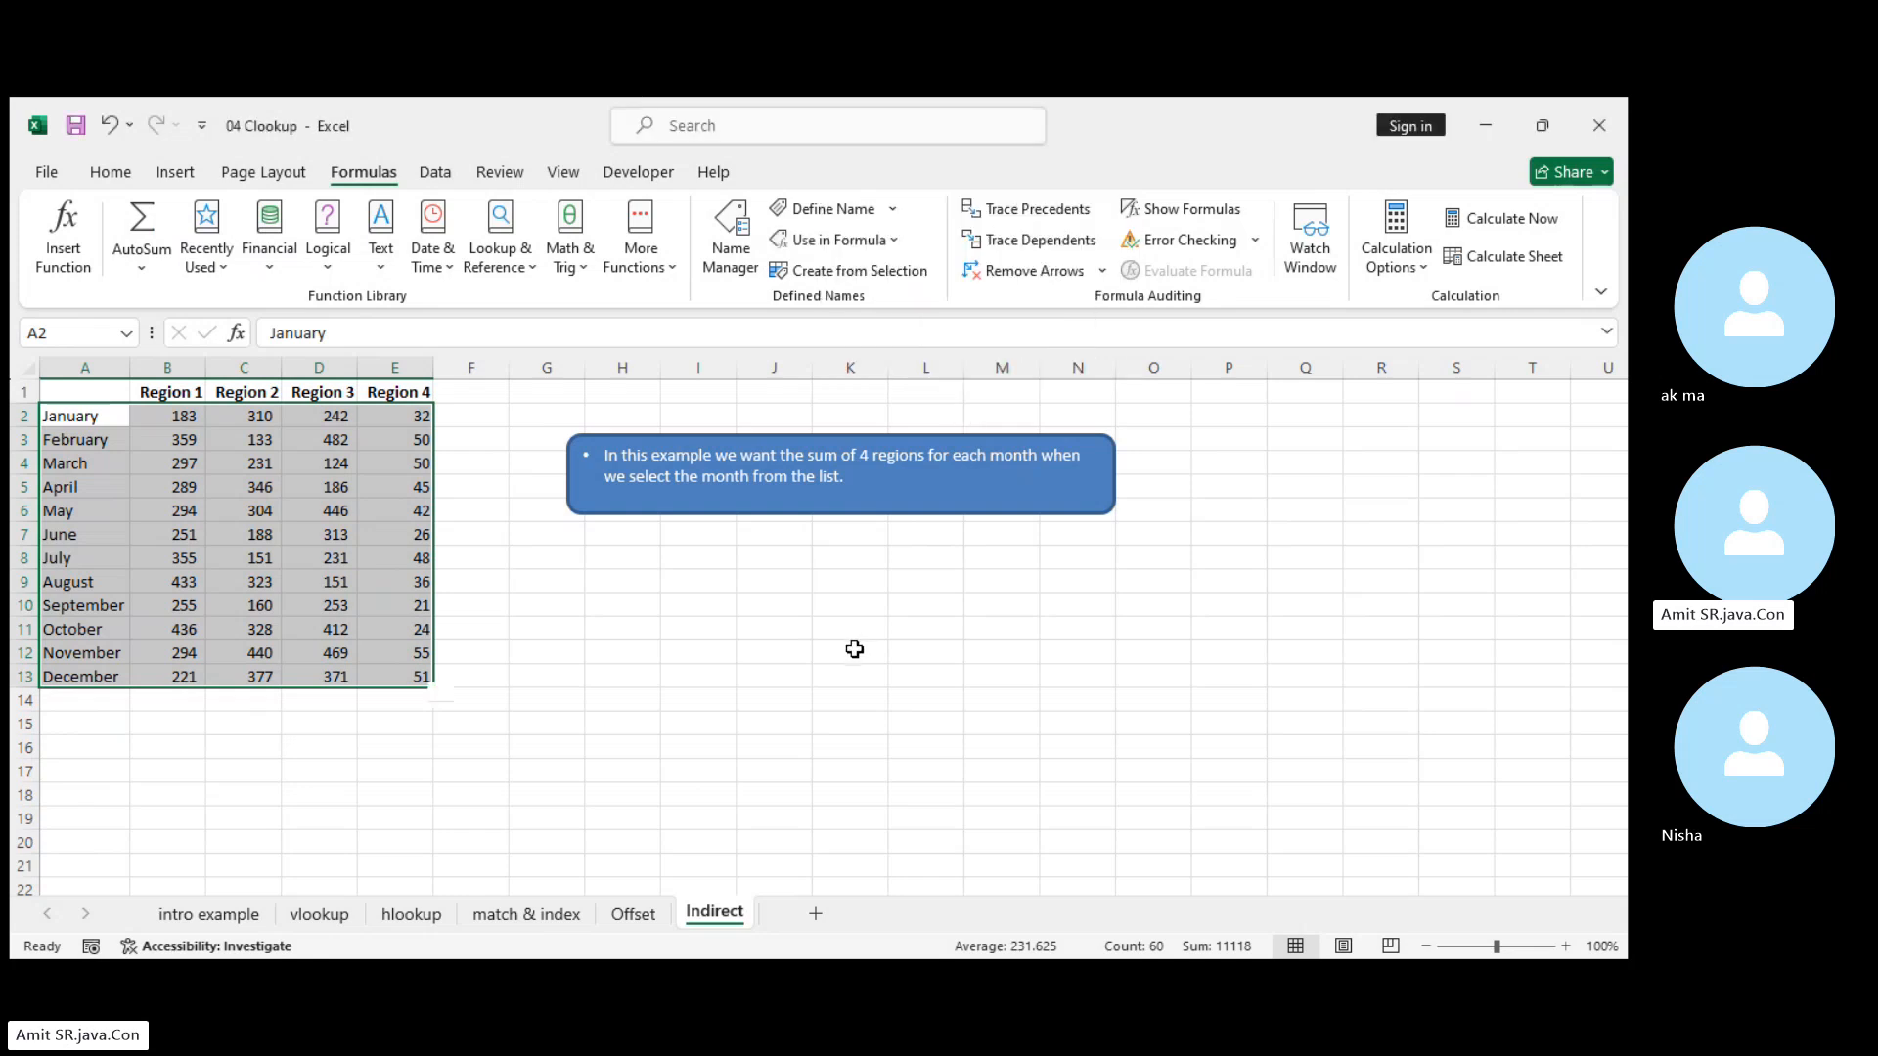
# Create range names from the labels of the full month and region table A1:E13, including its header row
pyautogui.moveTo(61, 390); pyautogui.dragTo(412, 683)
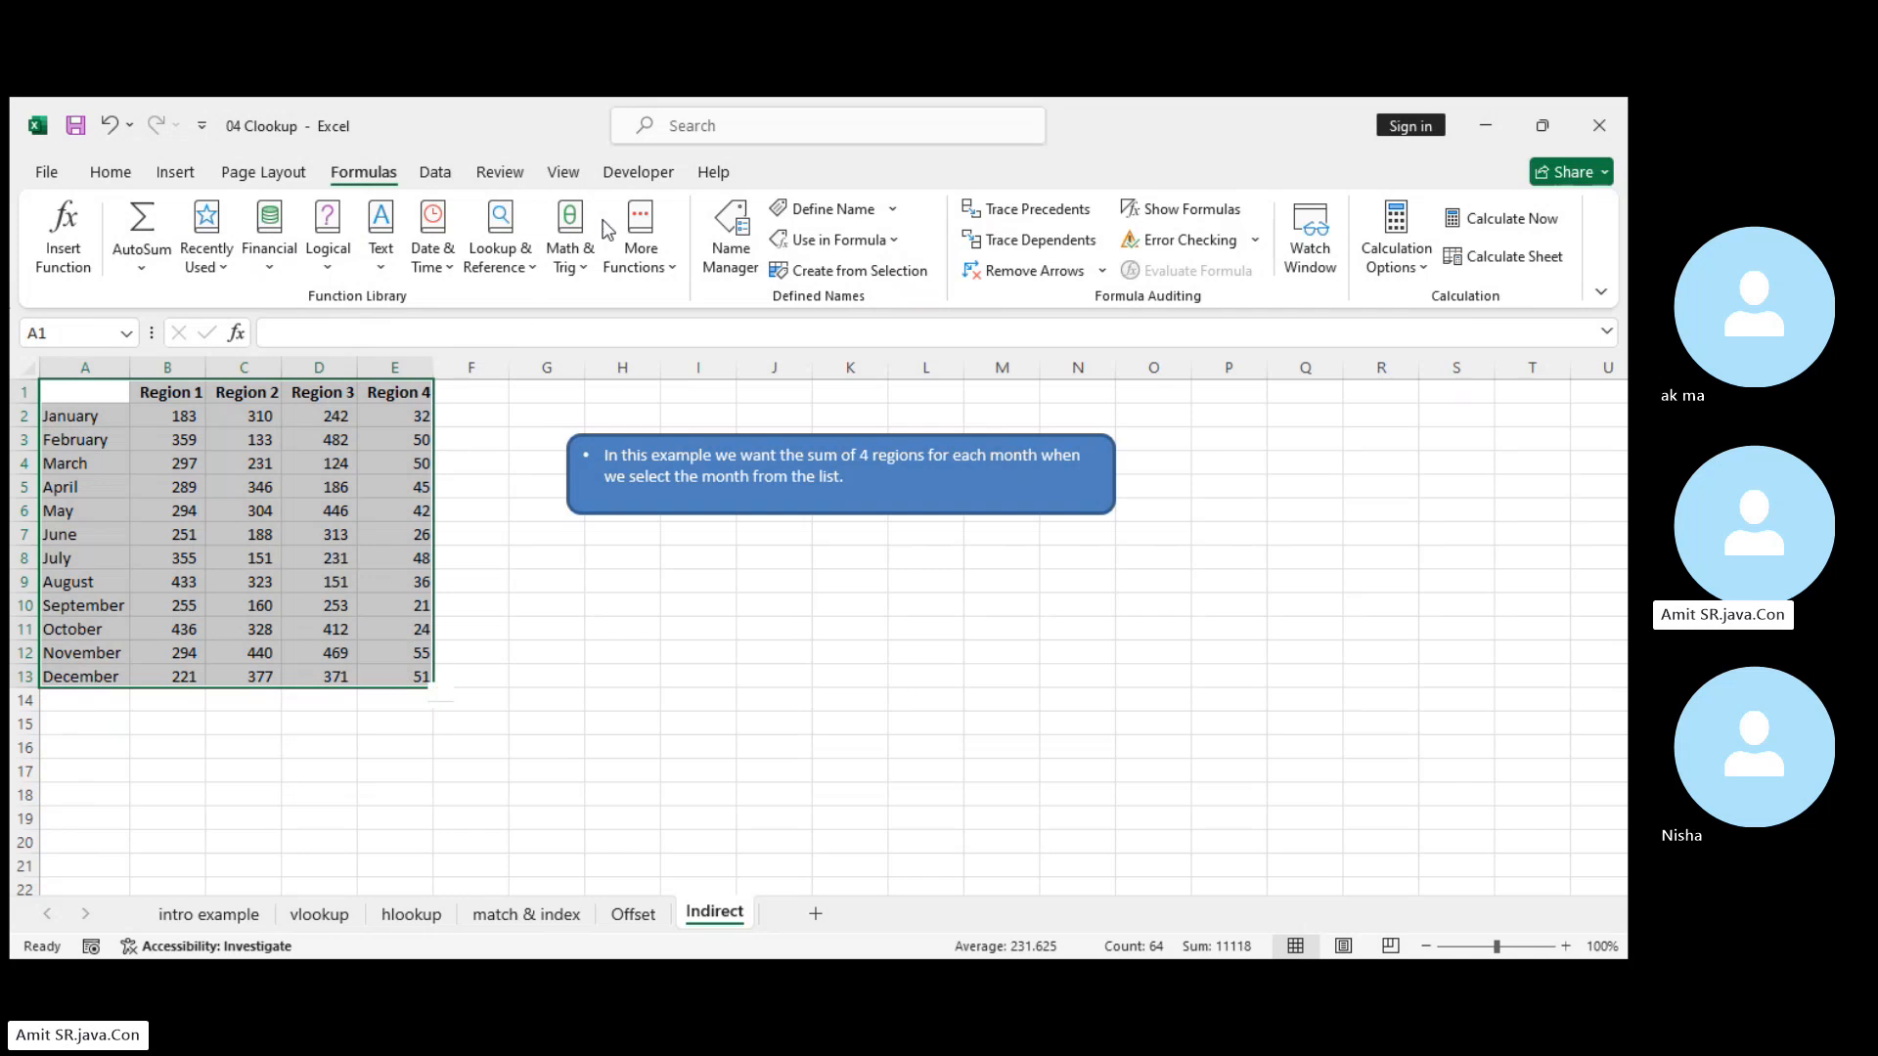
pyautogui.click(836, 271)
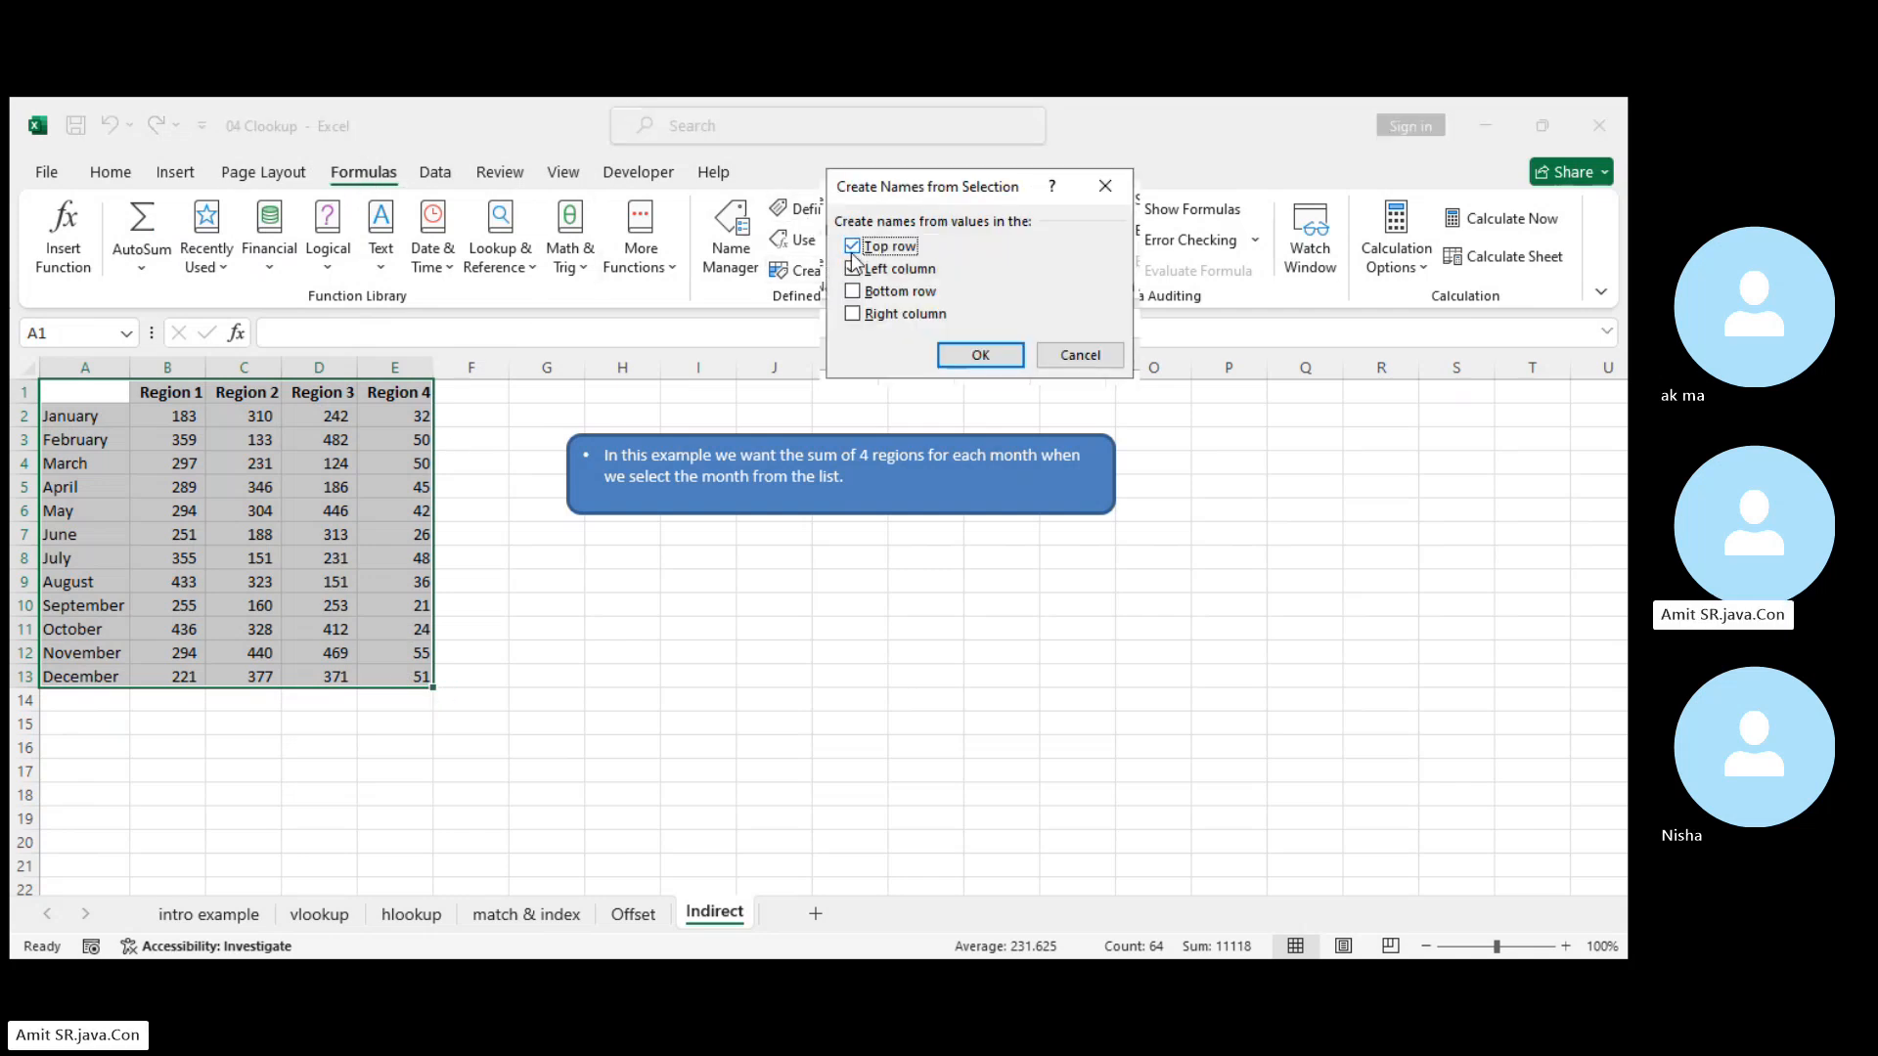
pyautogui.click(853, 247)
pyautogui.click(992, 354)
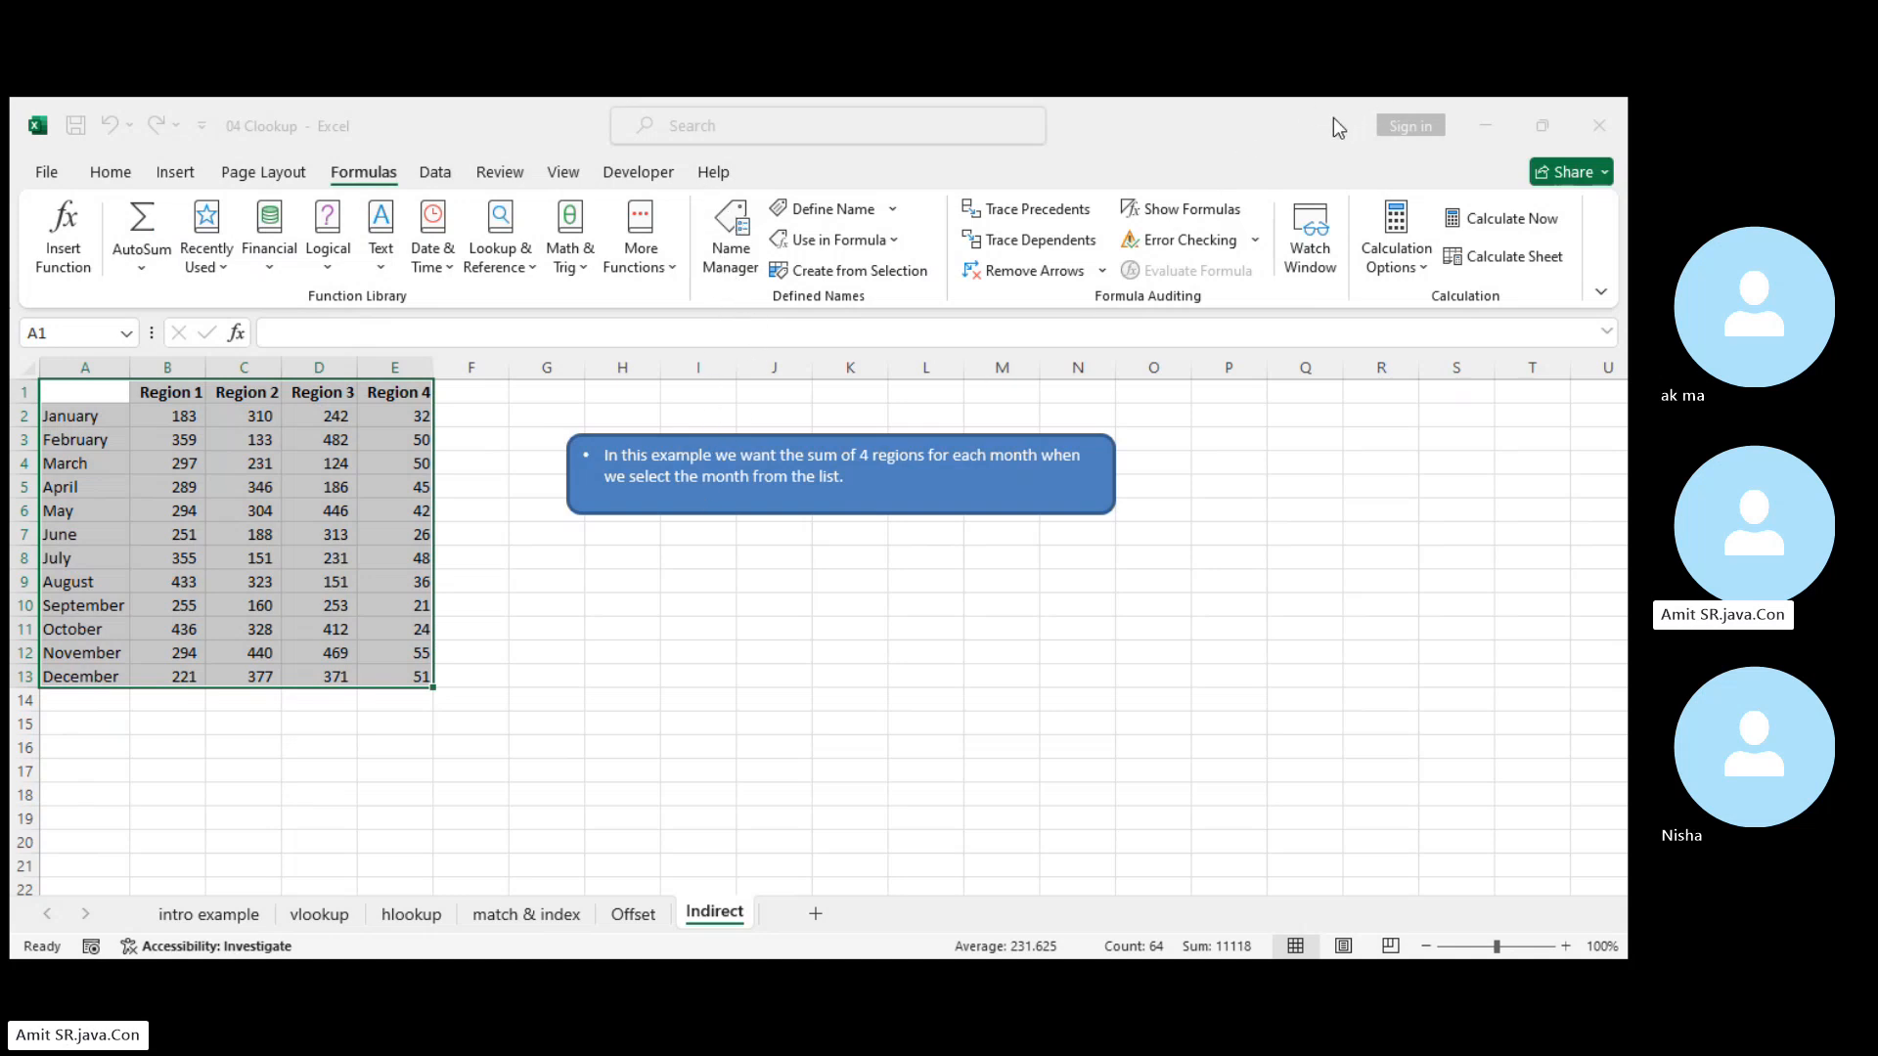
pyautogui.click(1305, 119)
pyautogui.click(865, 606)
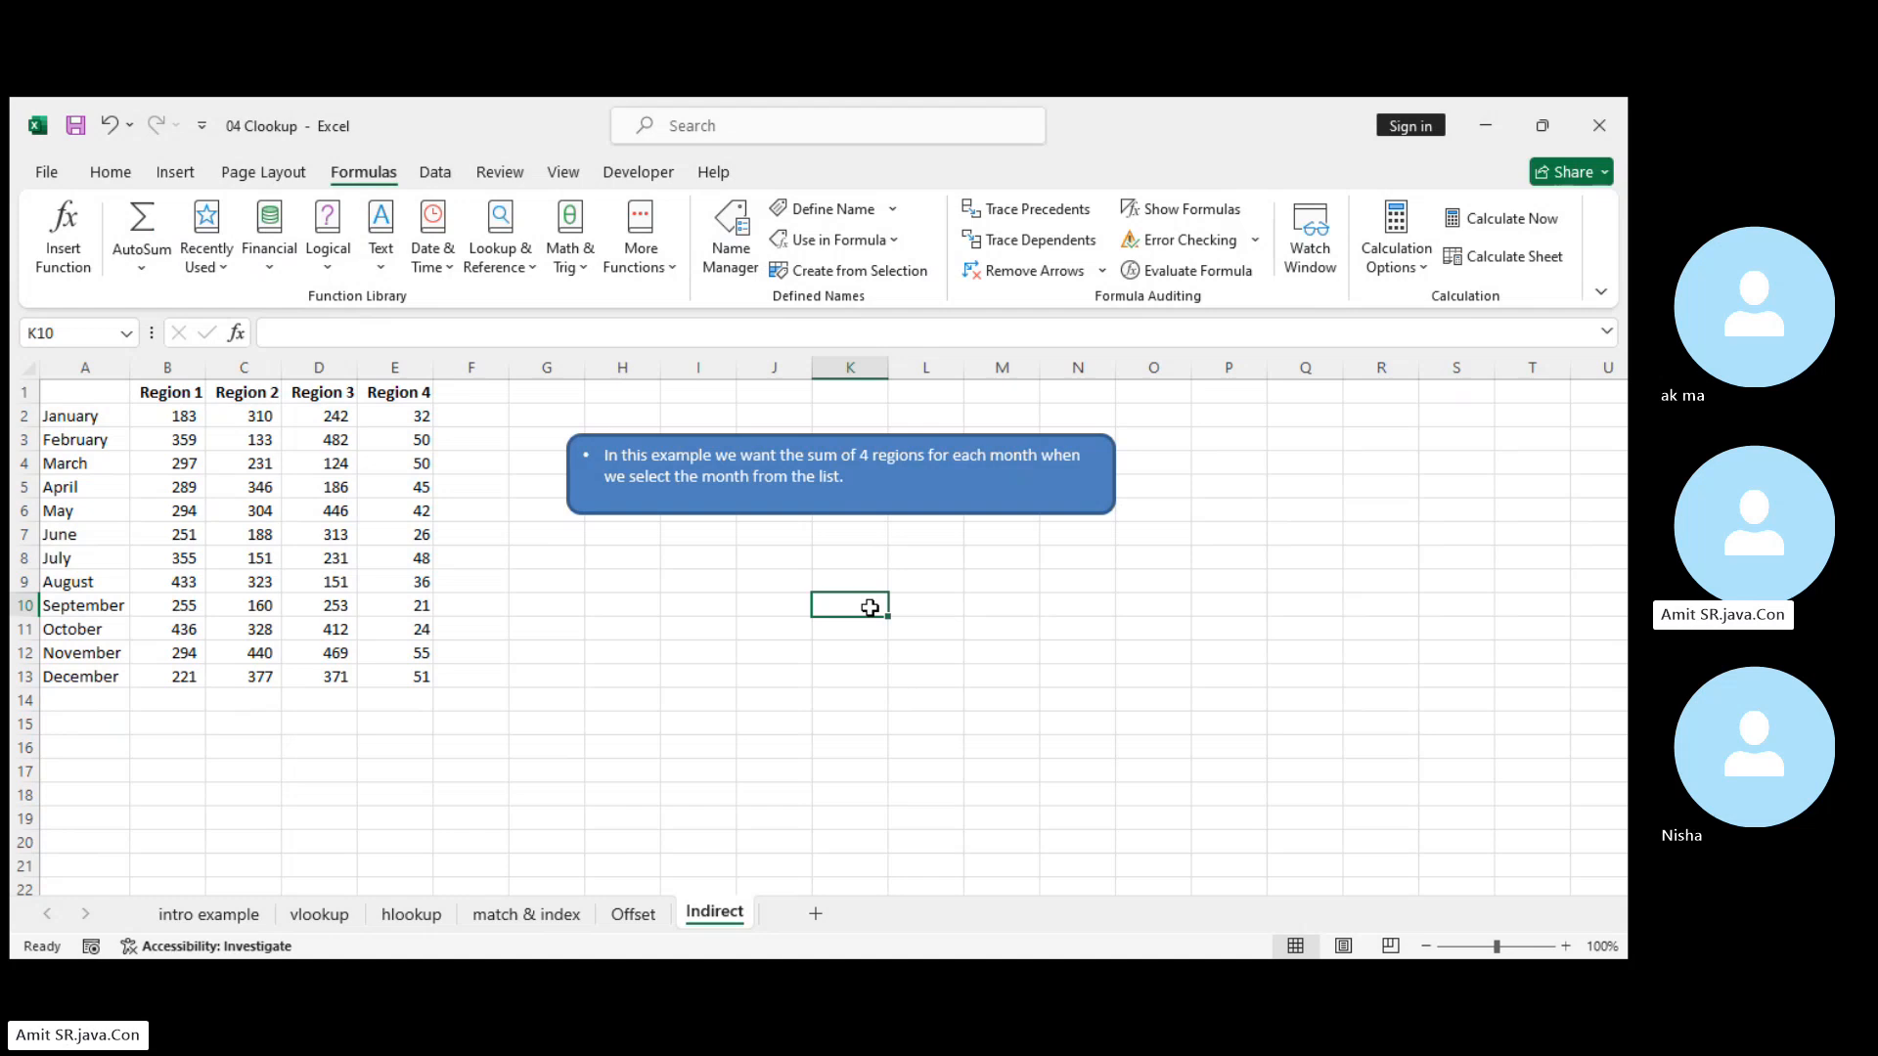
pyautogui.click(623, 654)
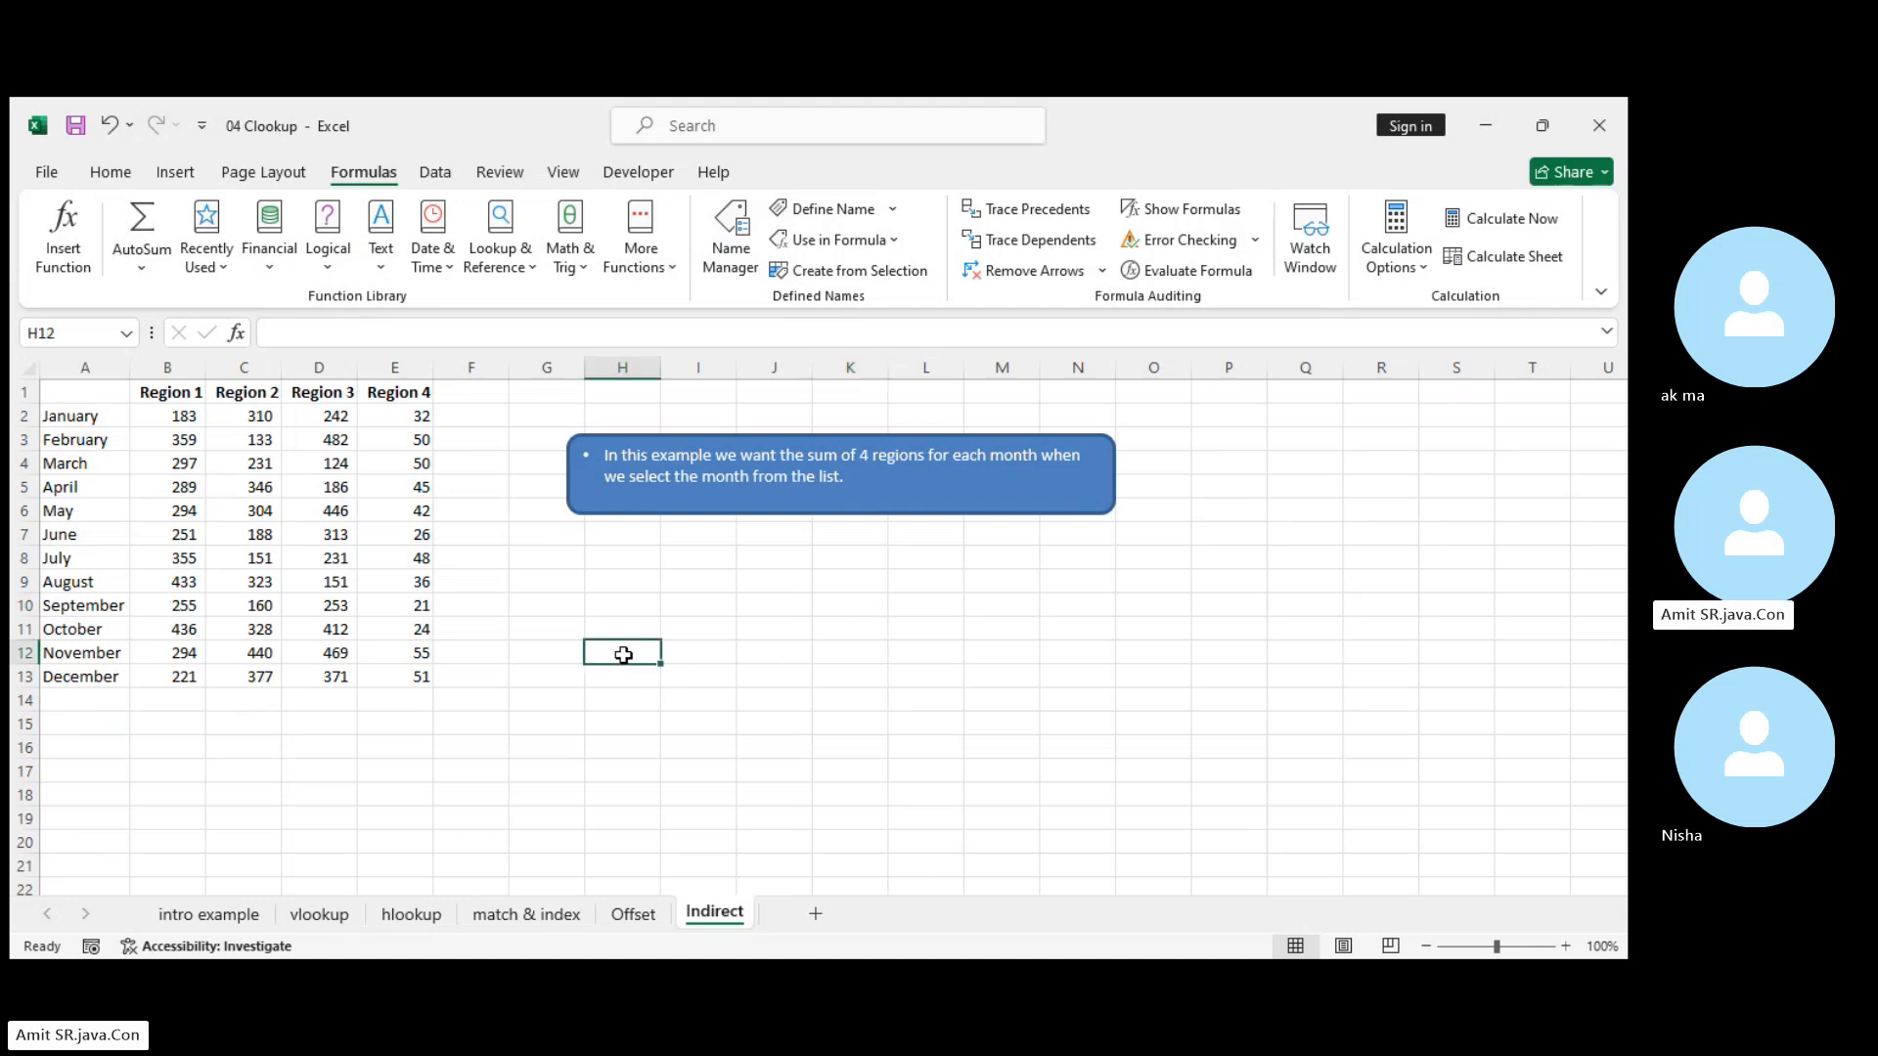
pyautogui.click(435, 173)
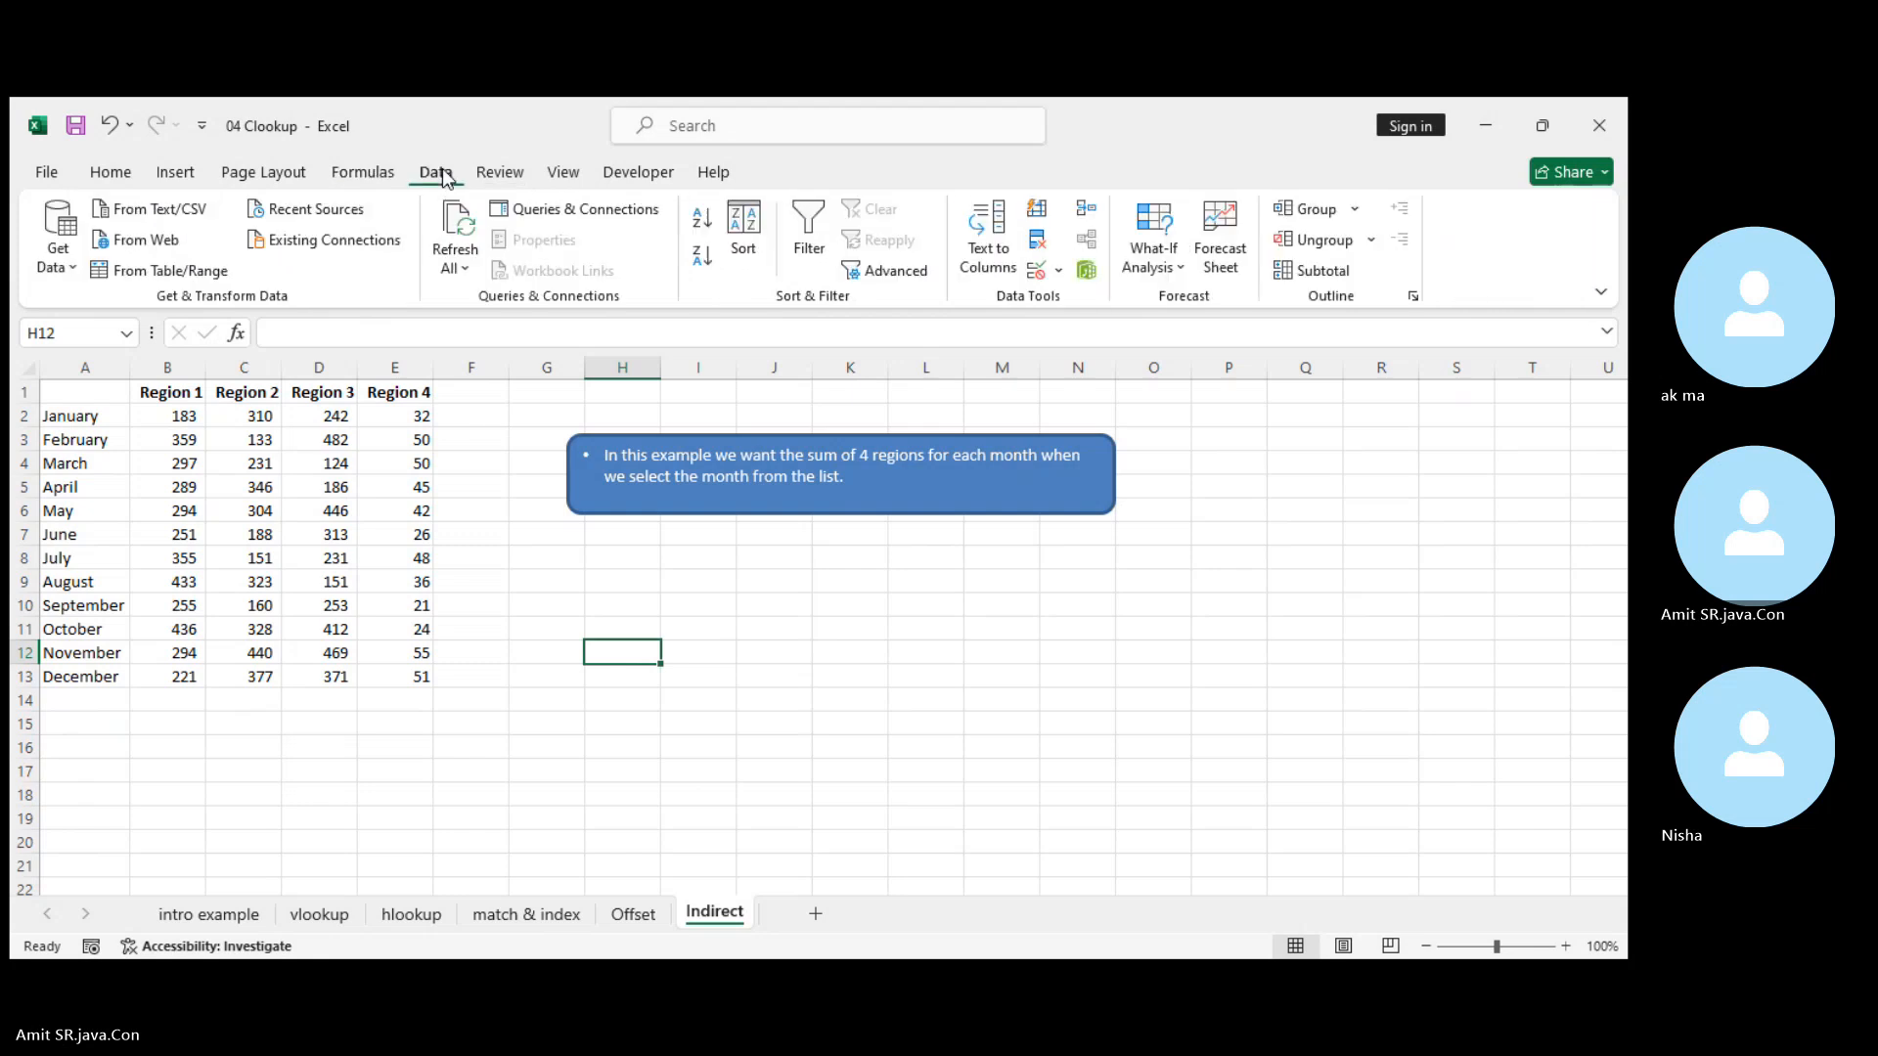
pyautogui.click(581, 175)
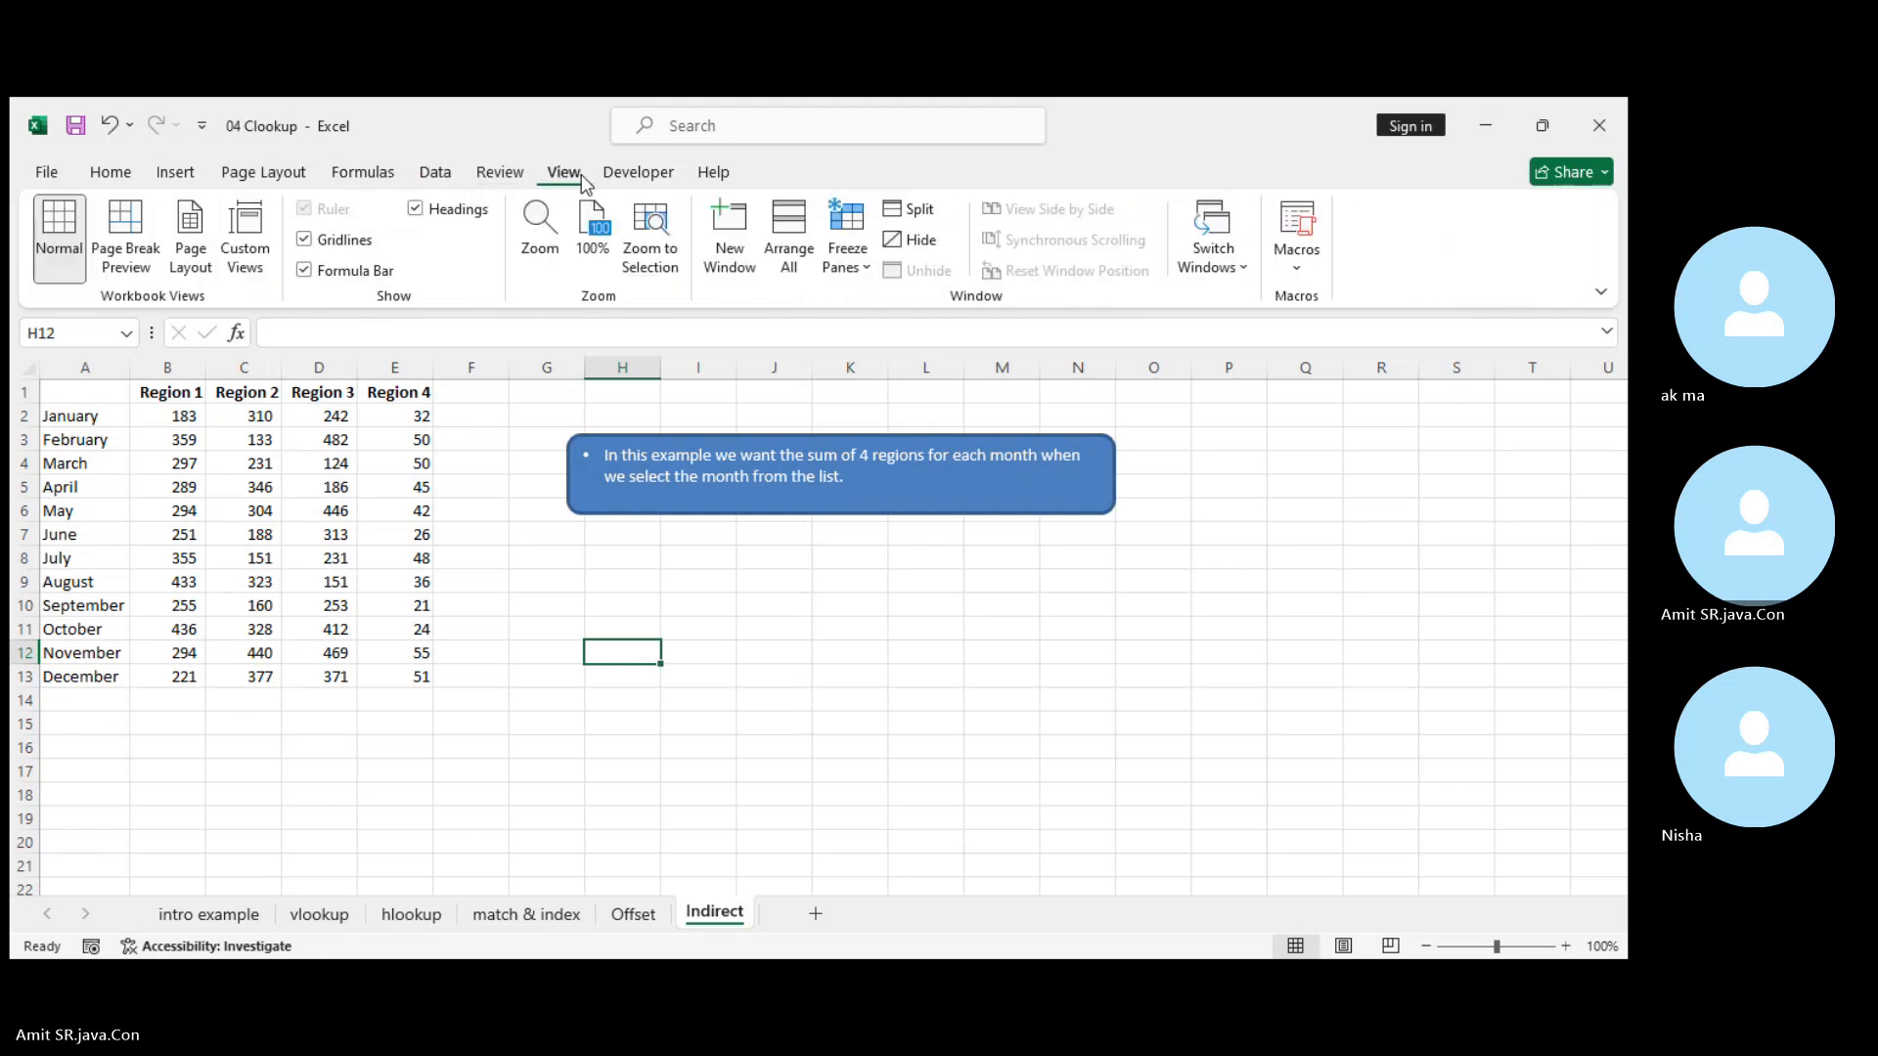
pyautogui.click(501, 173)
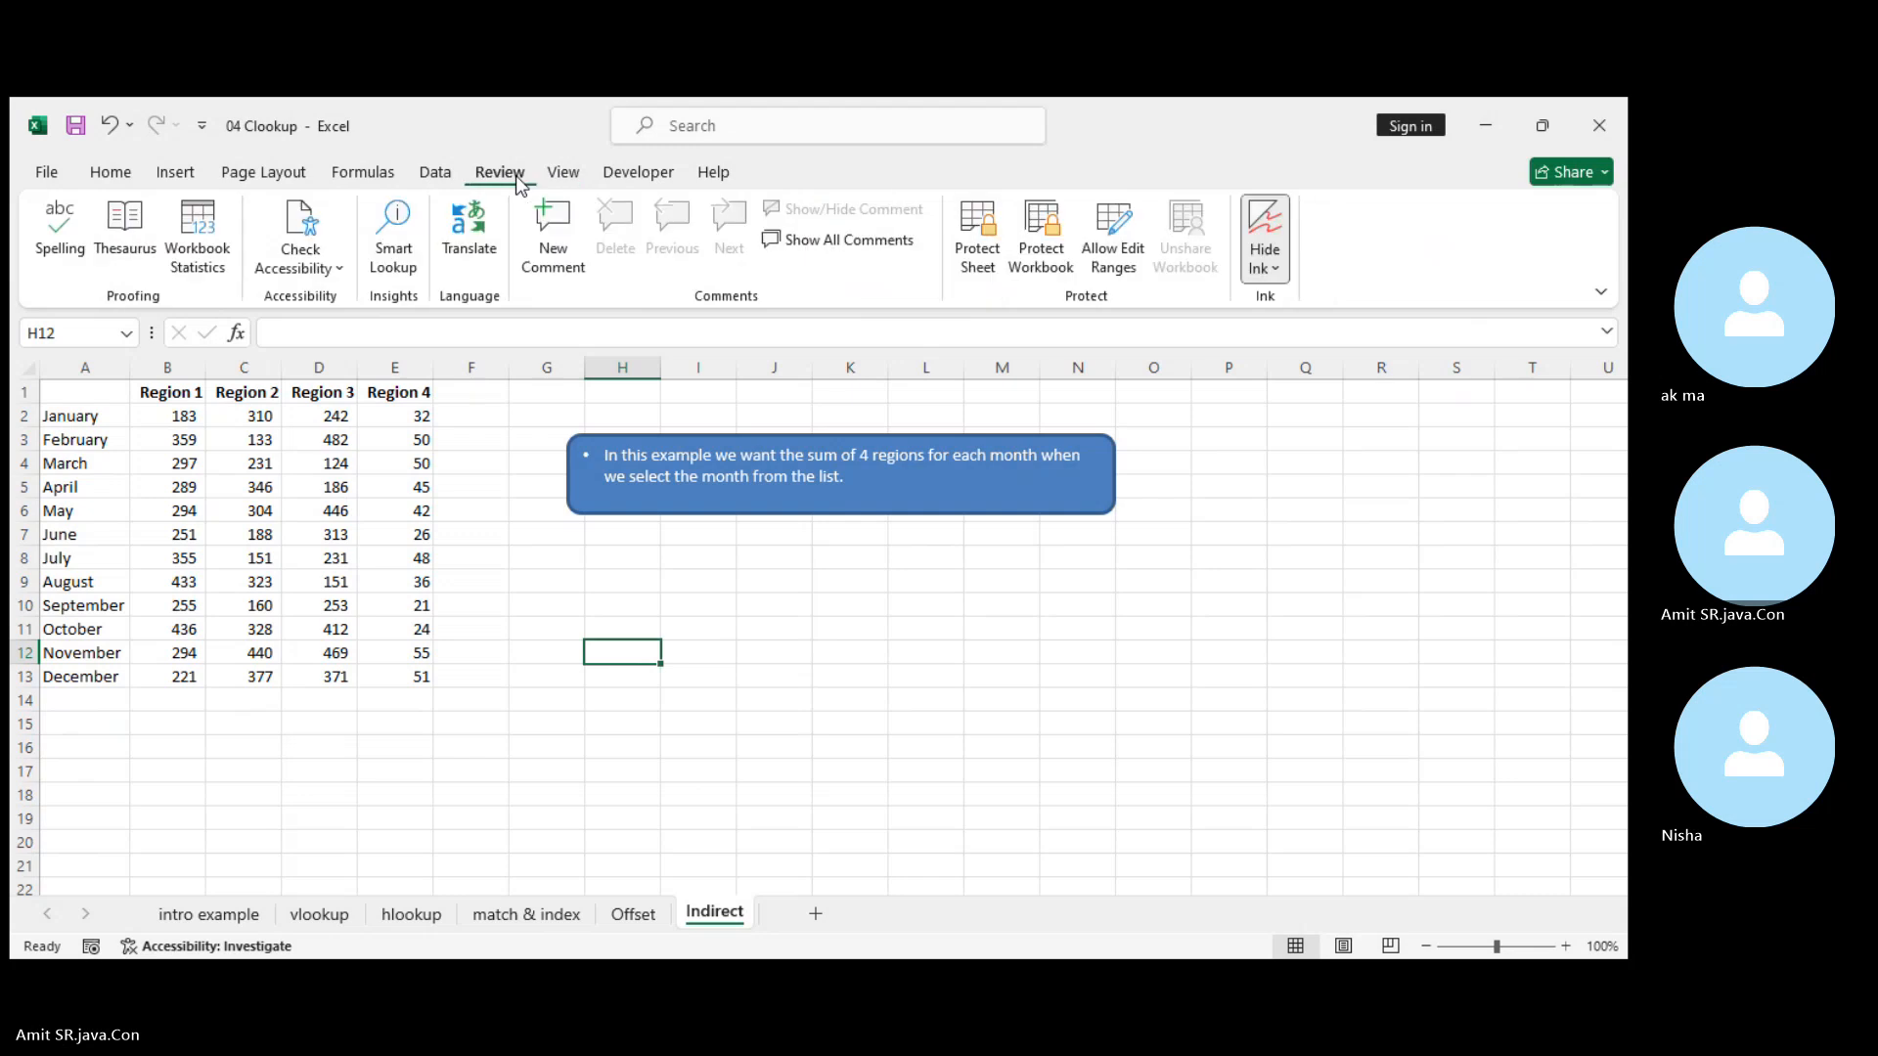
pyautogui.click(365, 176)
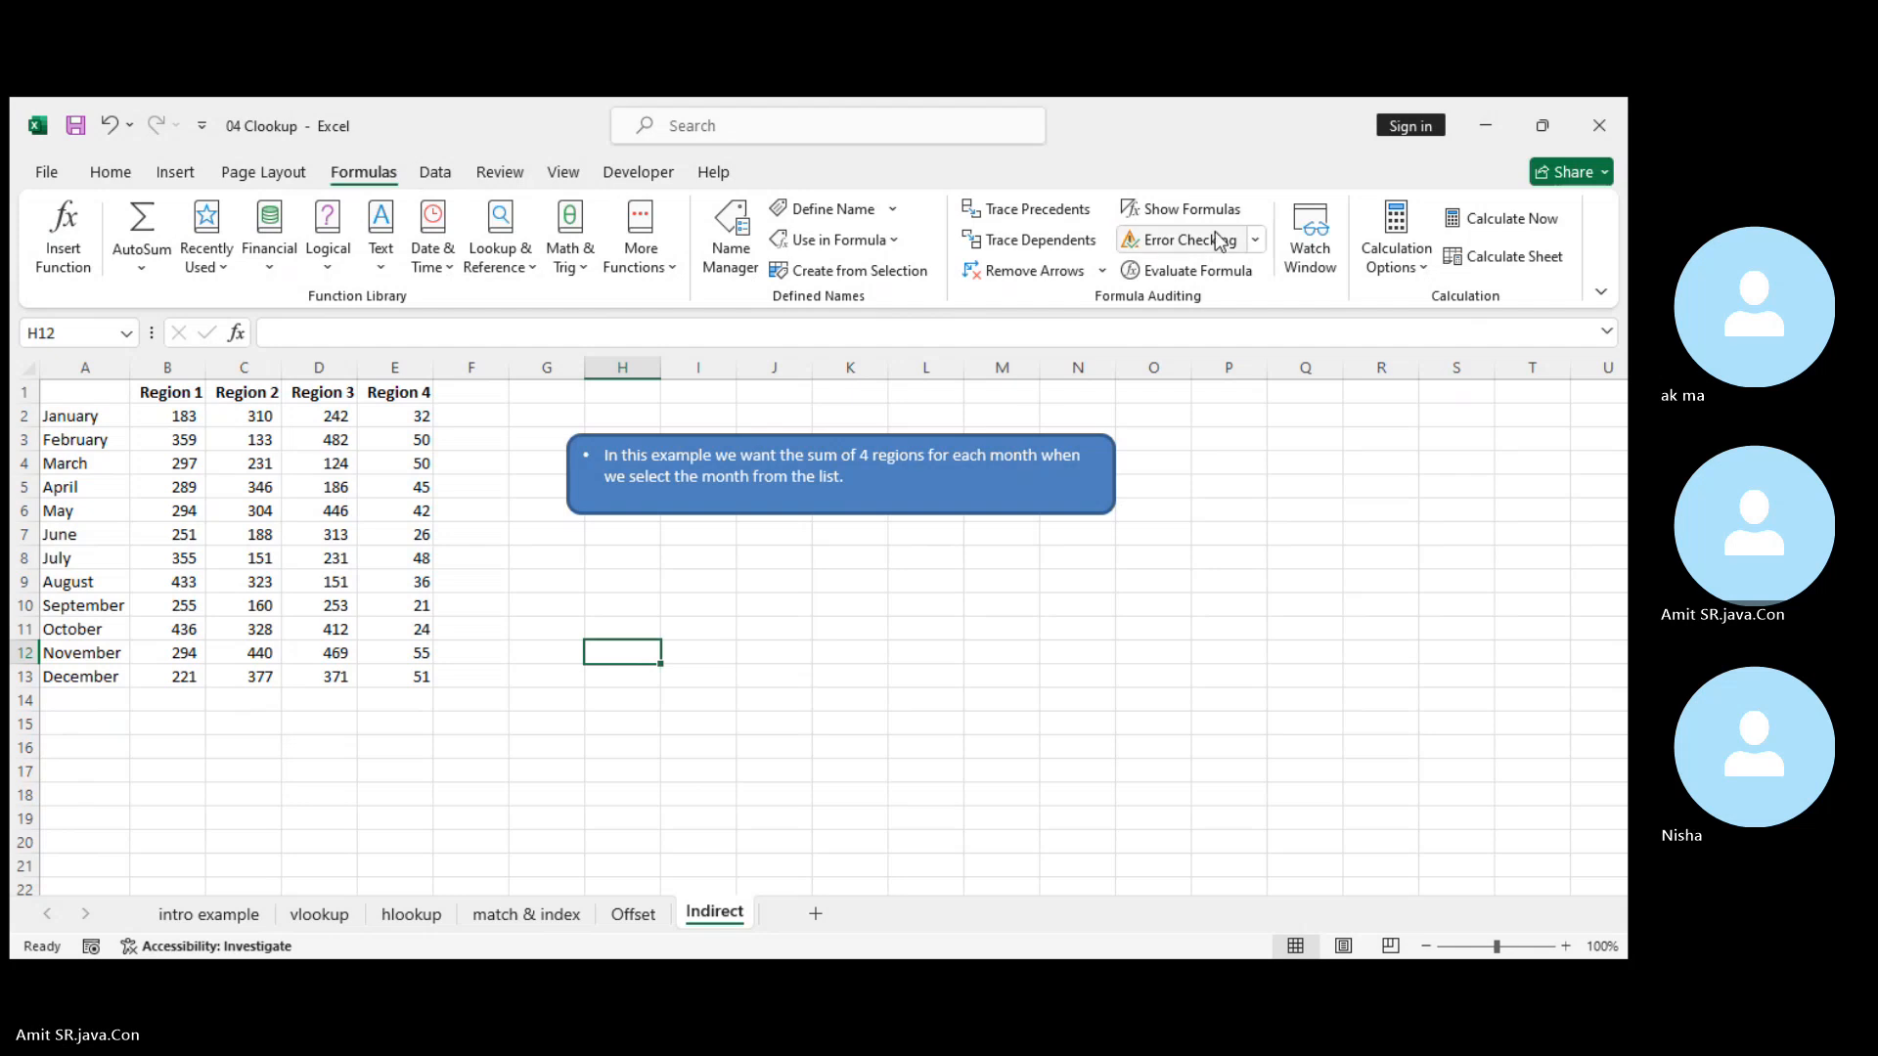
pyautogui.click(1228, 279)
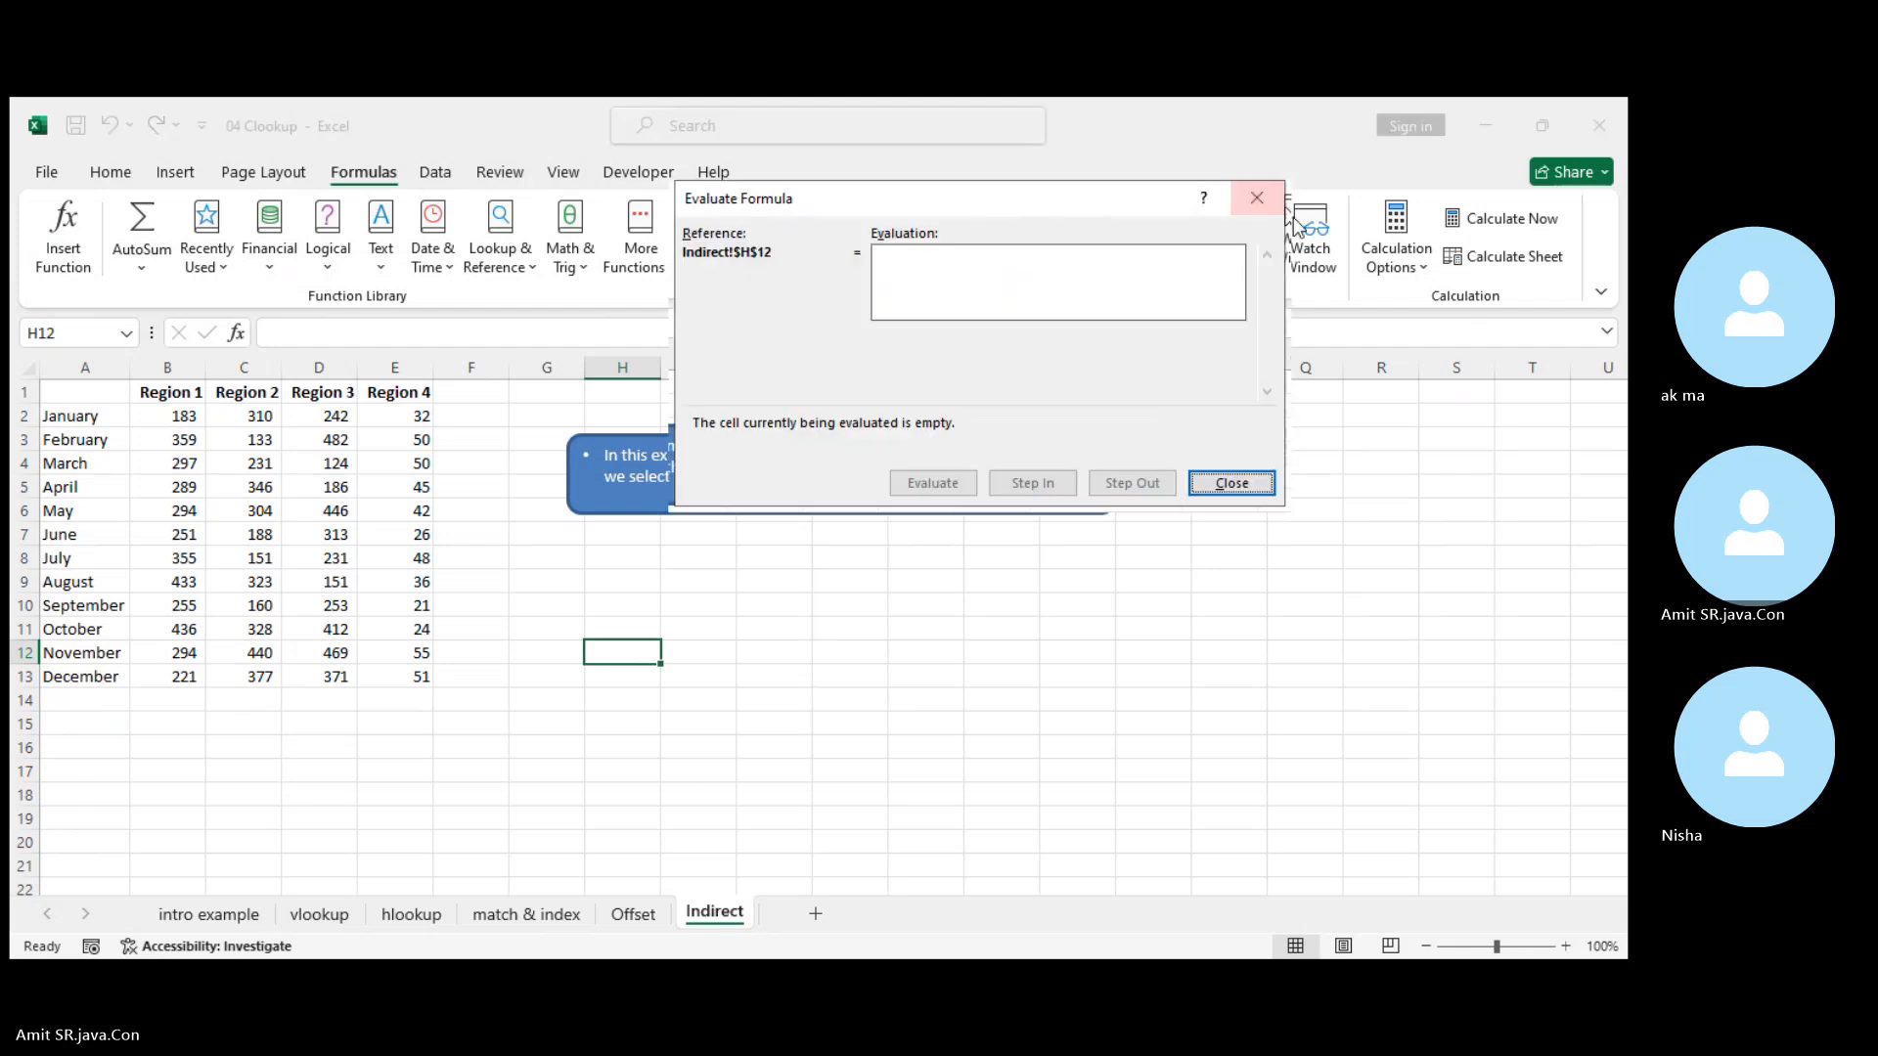
pyautogui.click(1262, 196)
# Add list data validation to cell H12 with the months in A2:A13 as its source
pyautogui.click(437, 176)
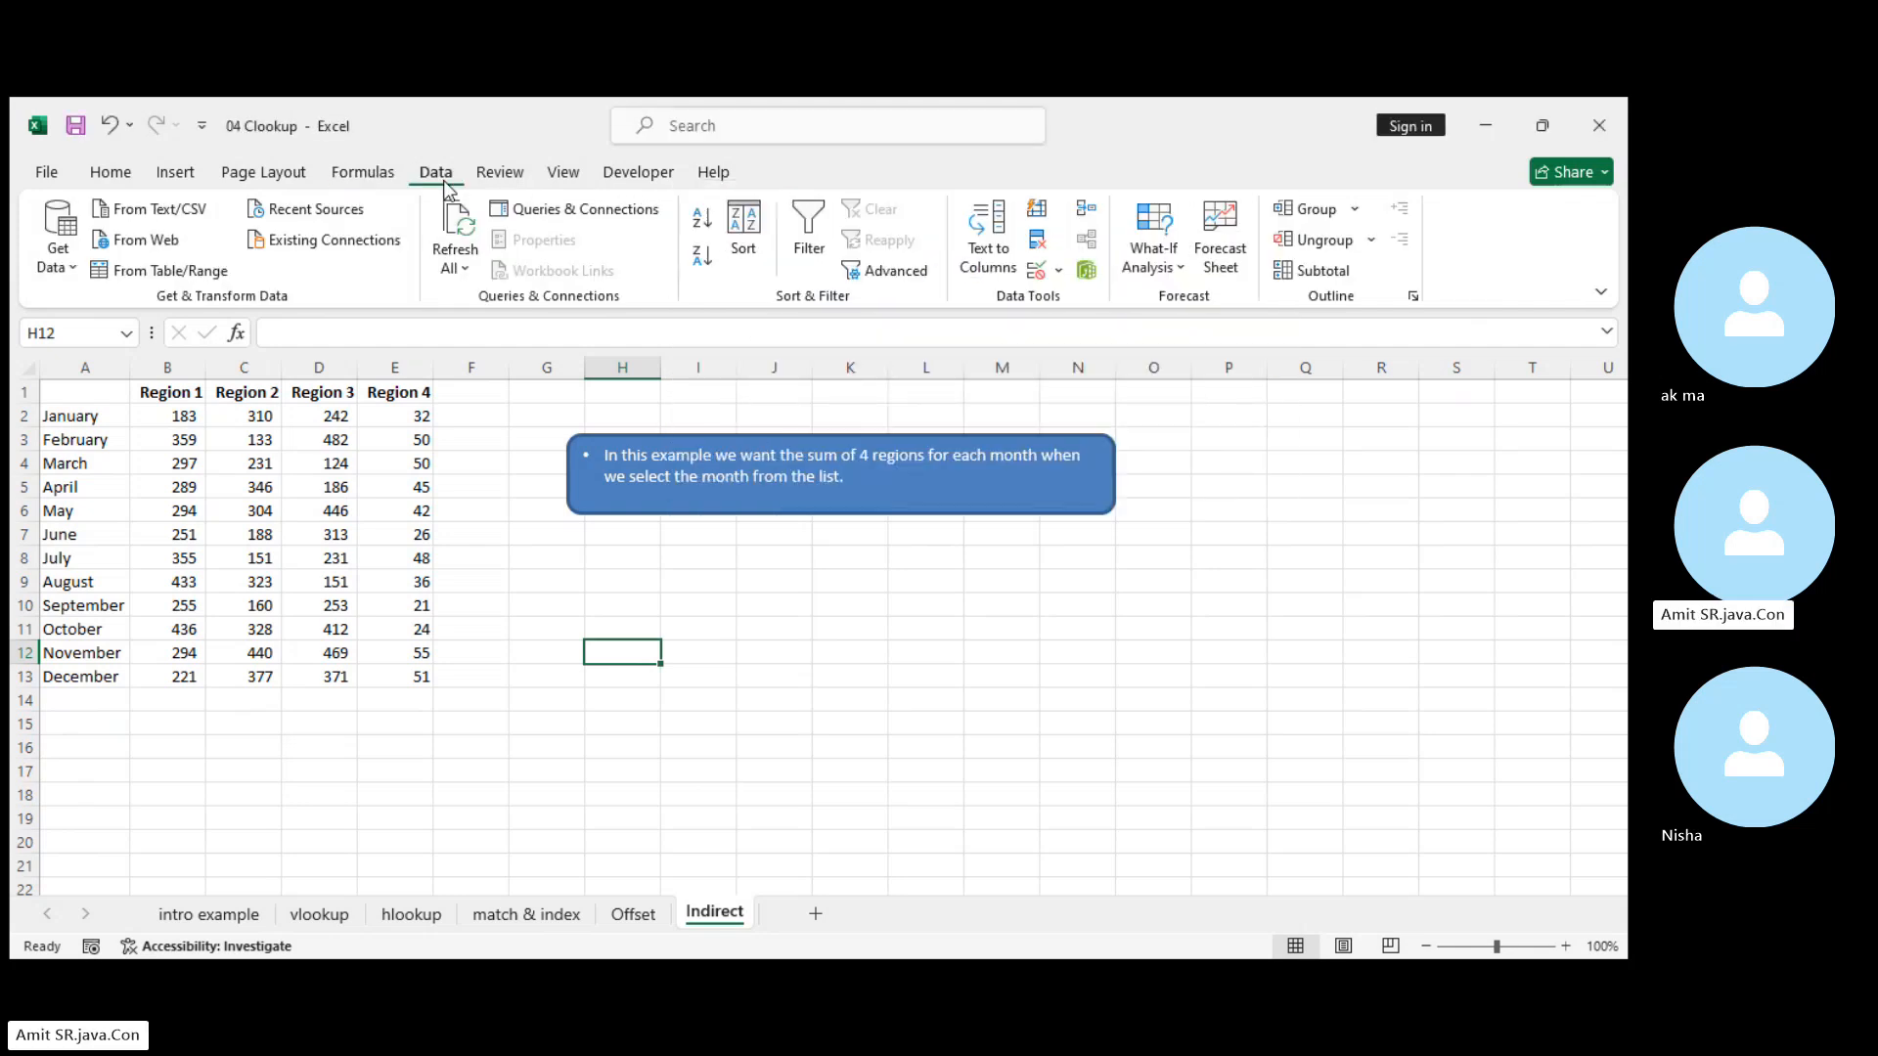
pyautogui.click(783, 729)
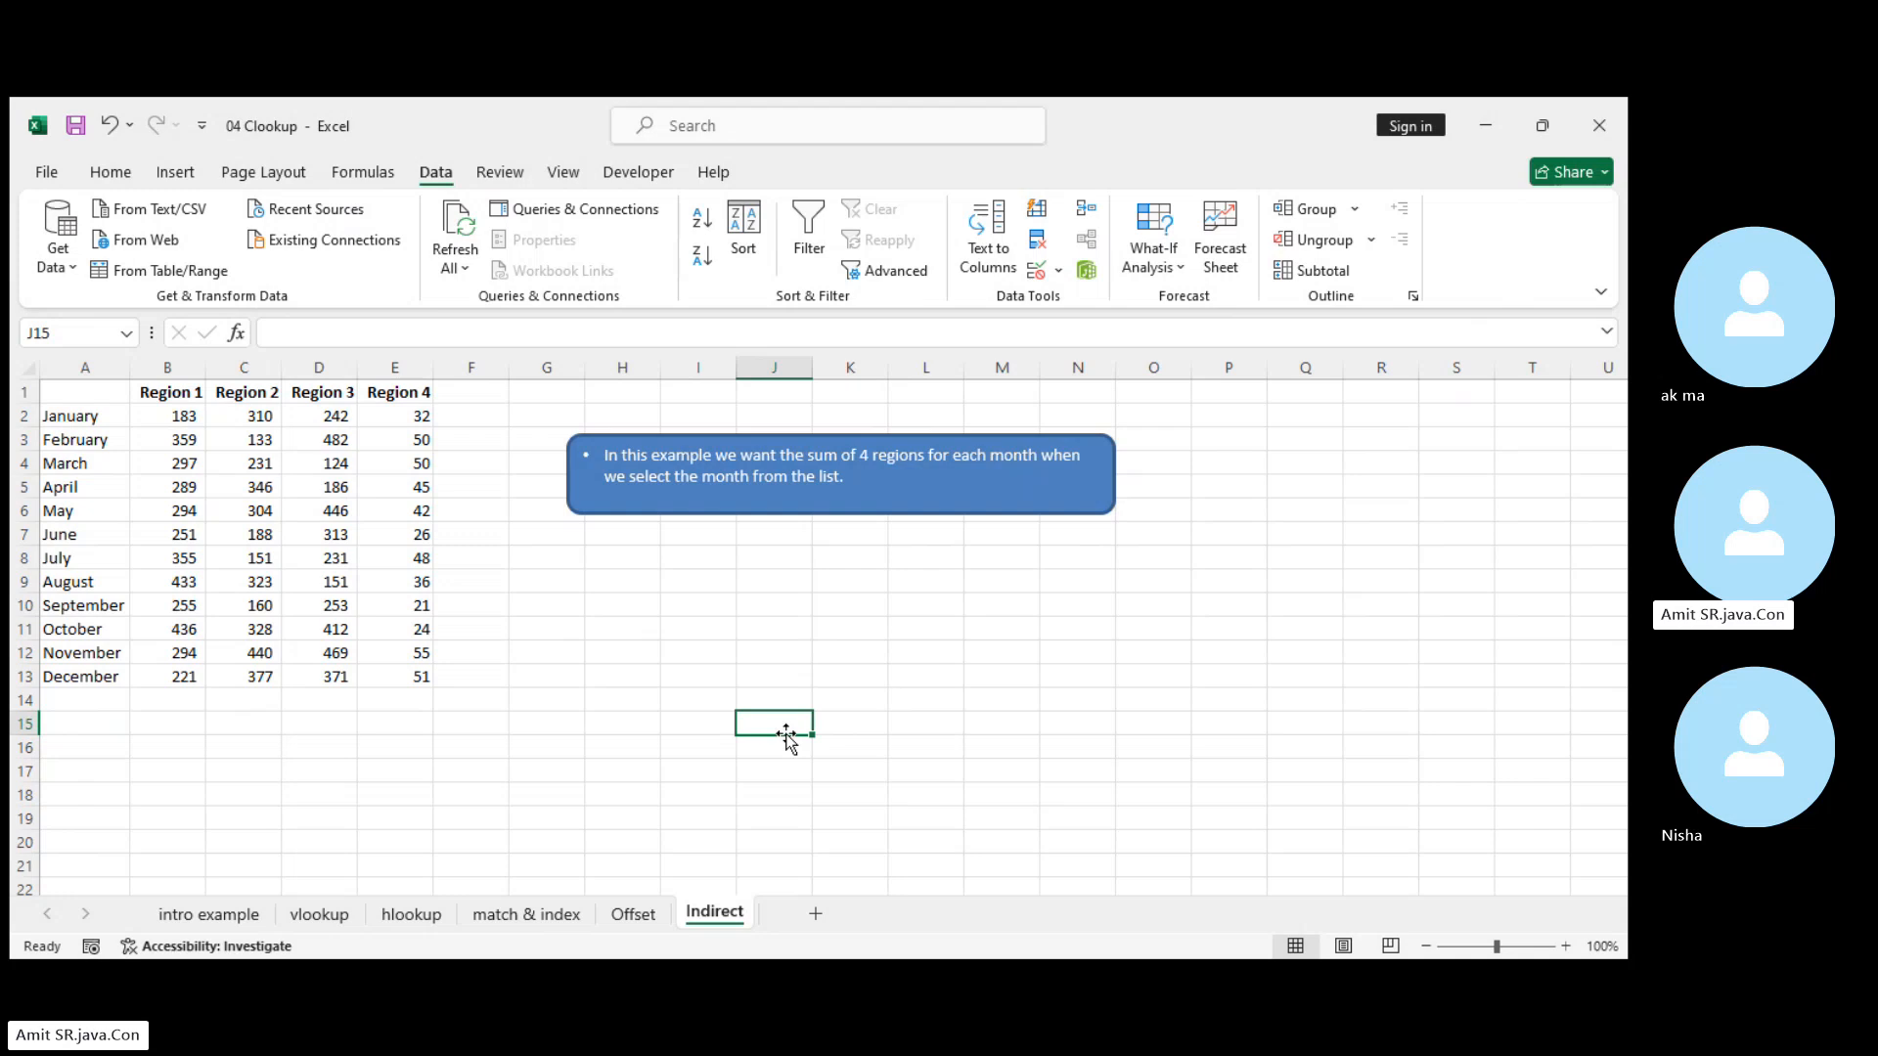
pyautogui.click(601, 648)
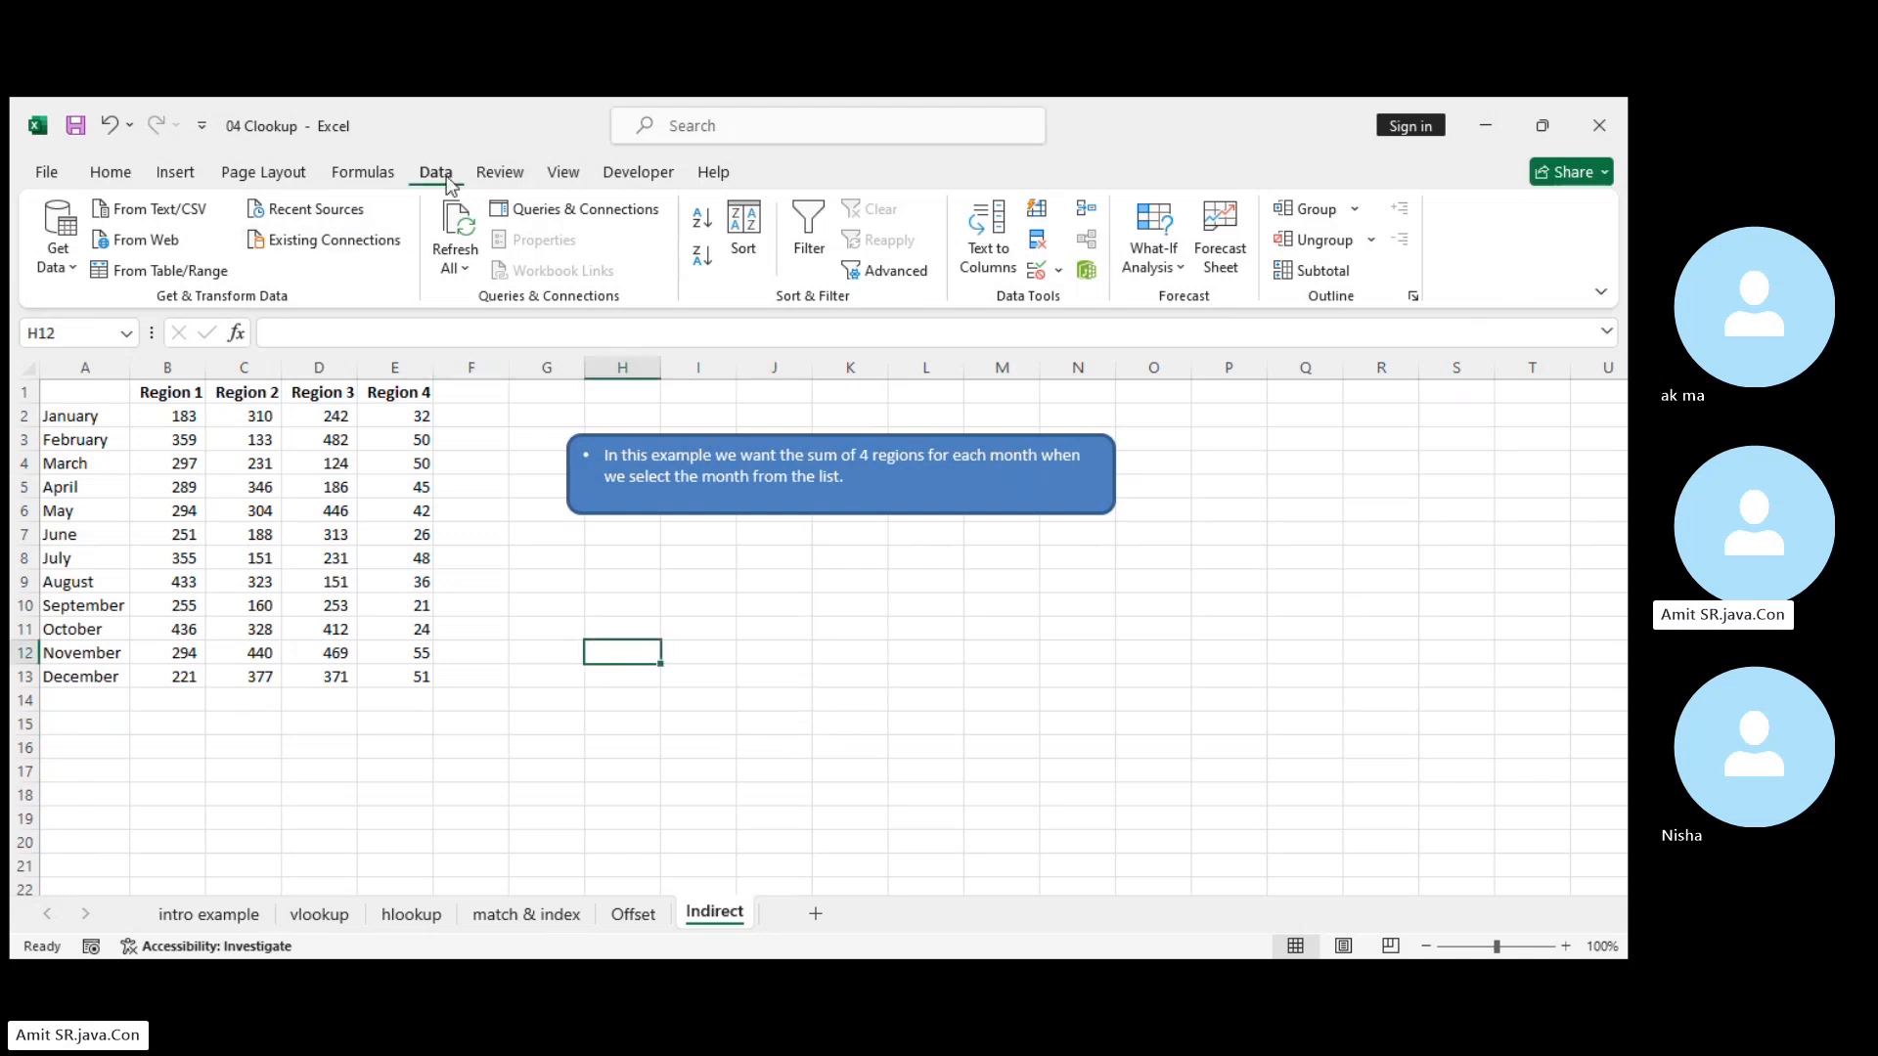
pyautogui.click(1058, 270)
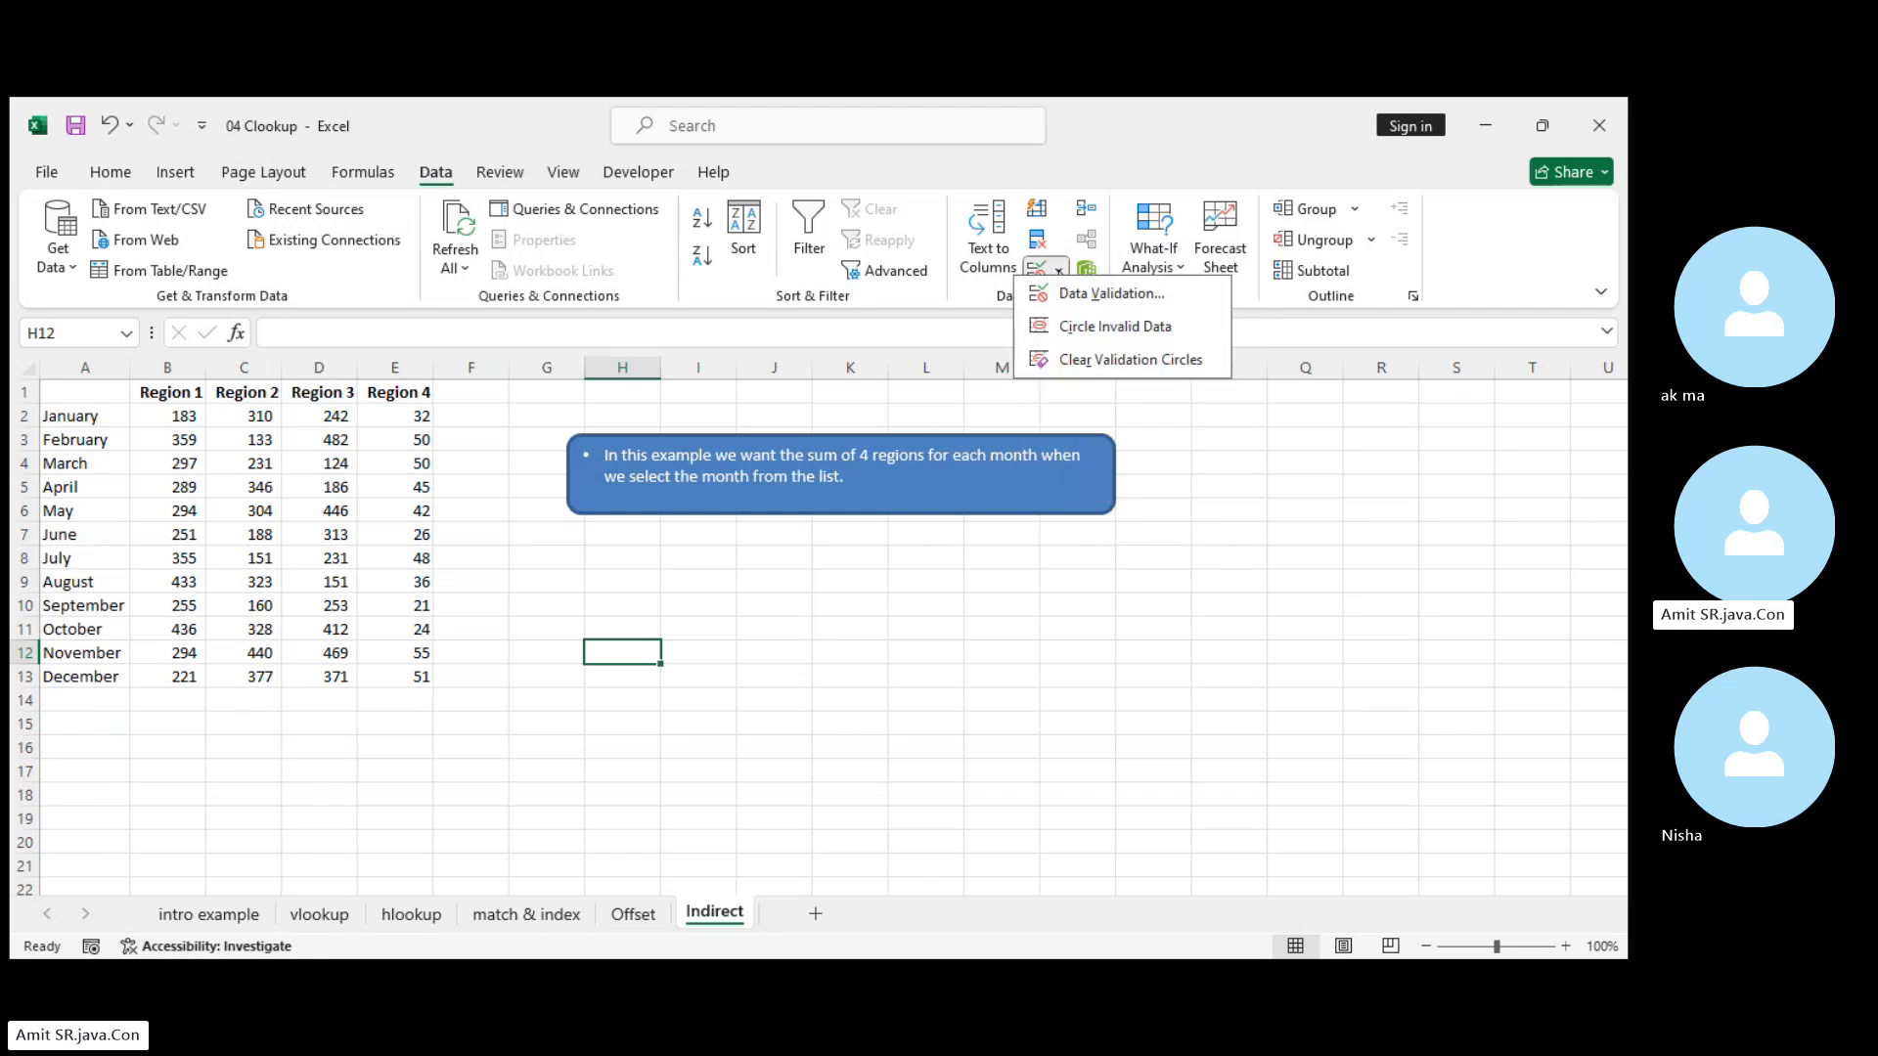
pyautogui.click(1113, 296)
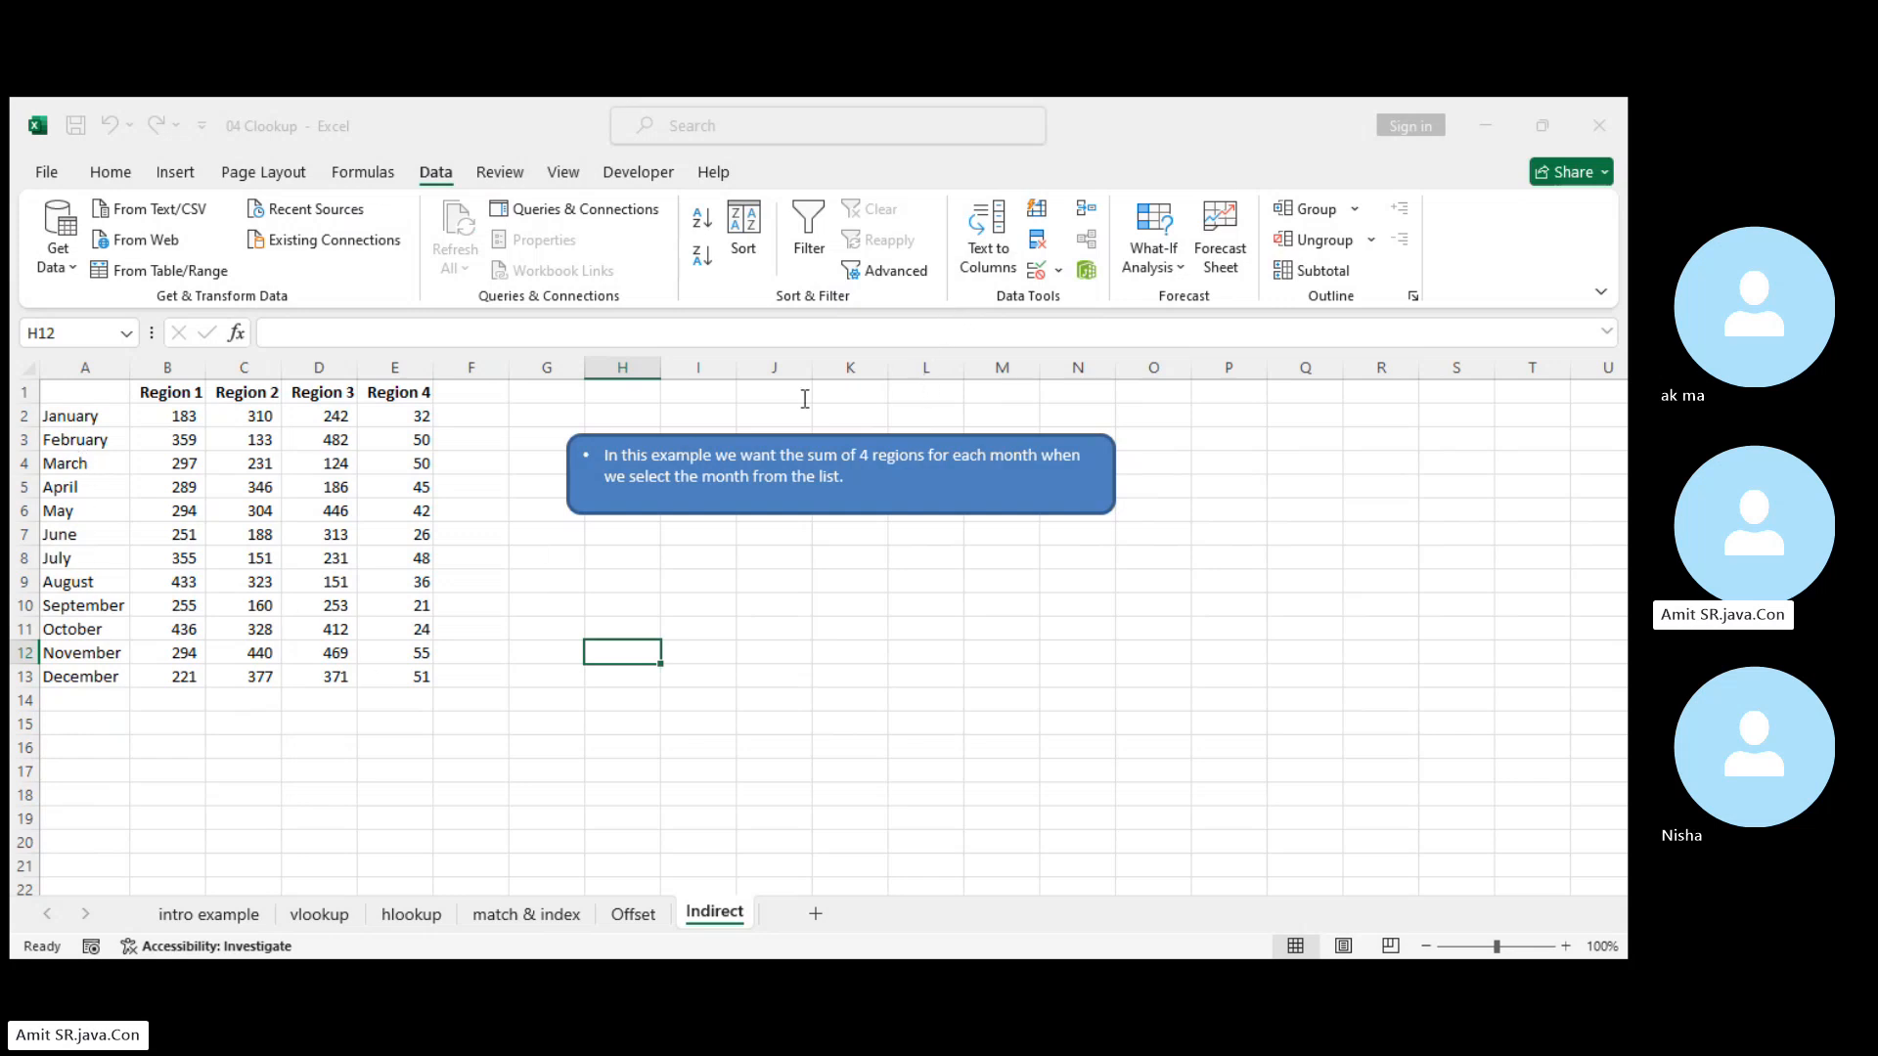
pyautogui.moveTo(88, 416); pyautogui.dragTo(92, 678)
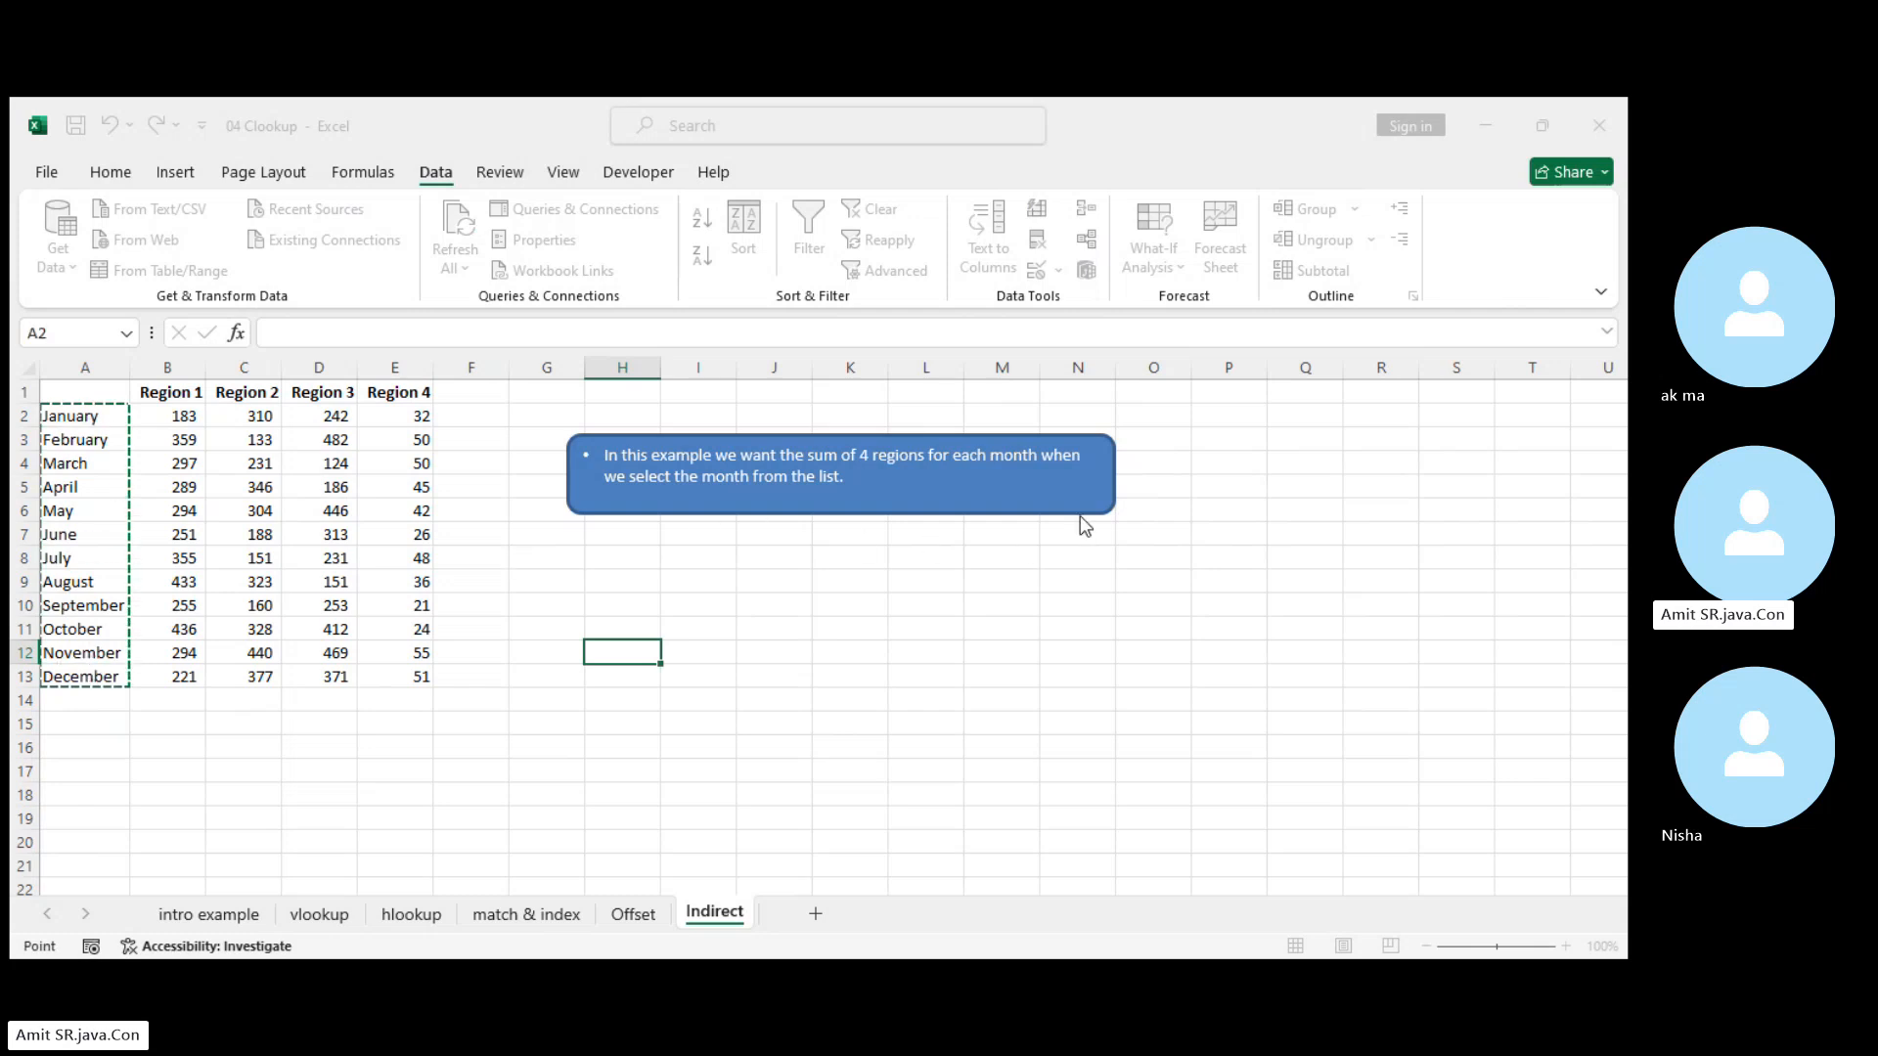
pyautogui.press('Return')
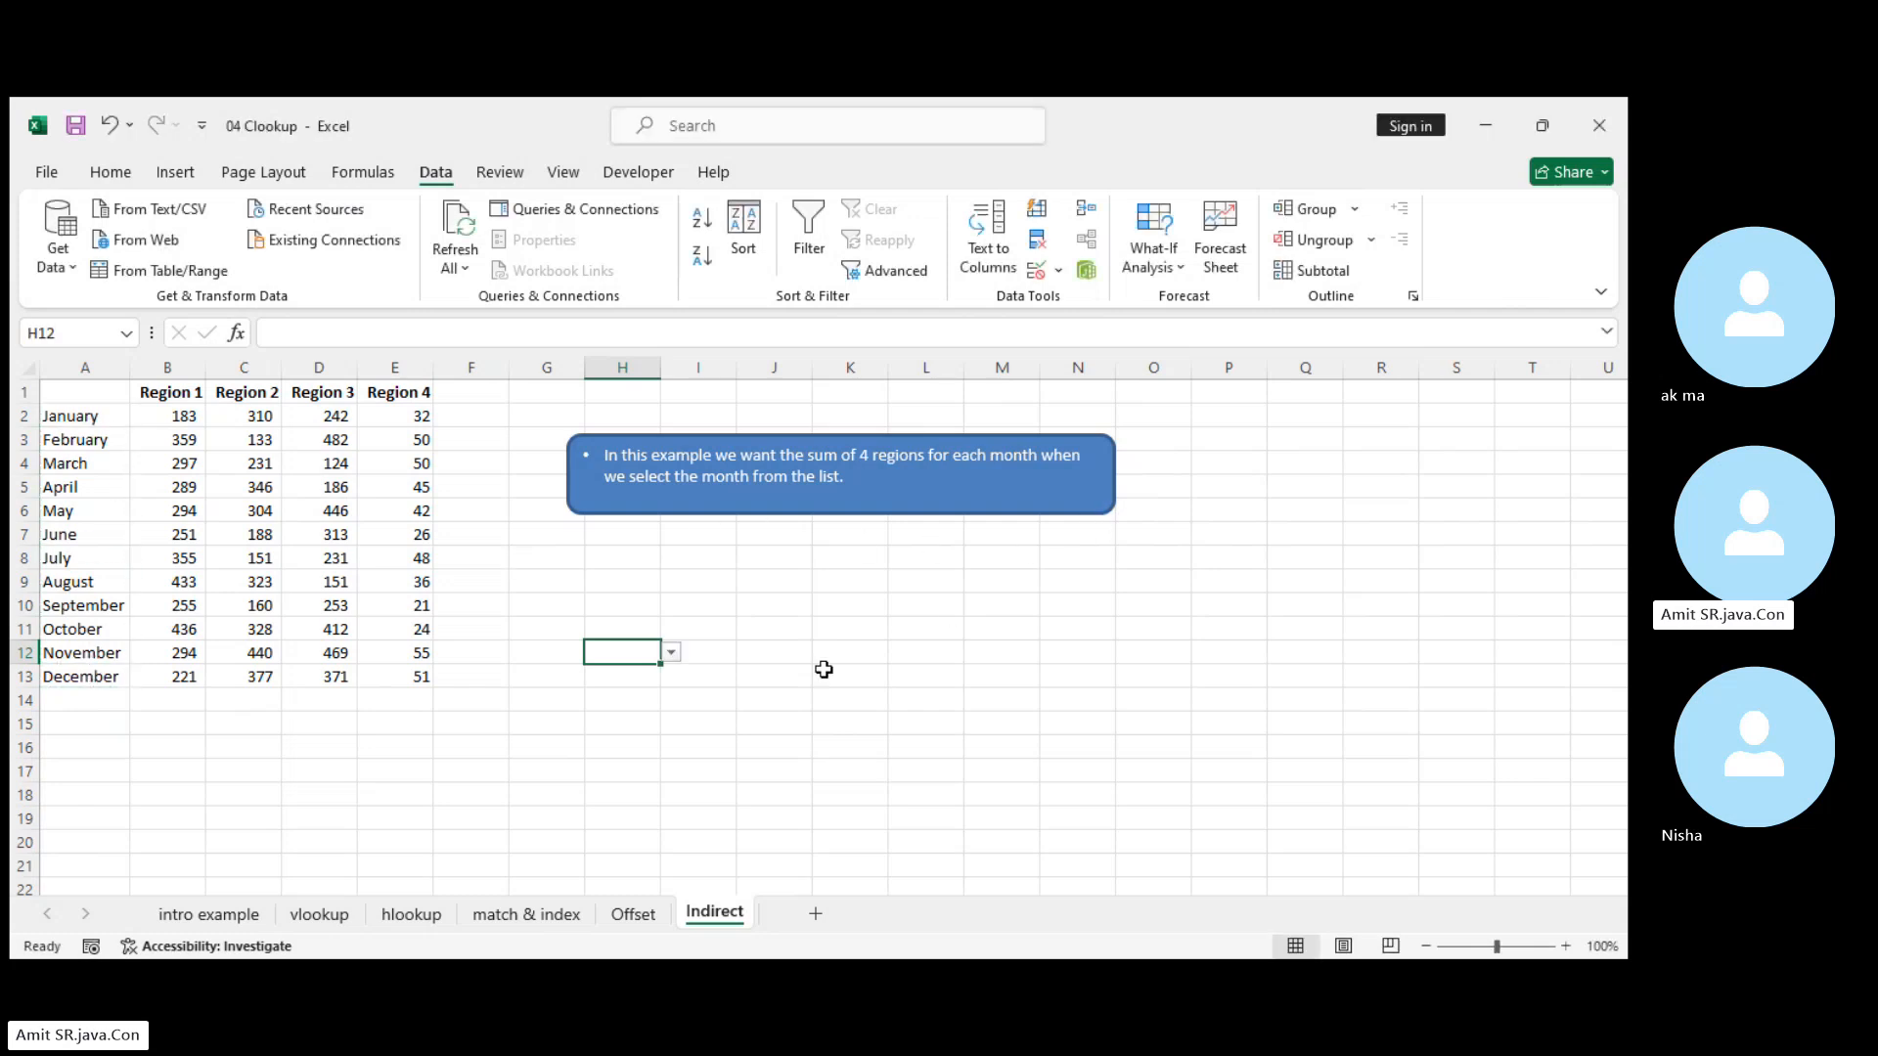
# Check the month drop-down list in cell H12 without choosing a month
pyautogui.click(675, 658)
pyautogui.click(675, 659)
pyautogui.click(675, 658)
pyautogui.click(675, 659)
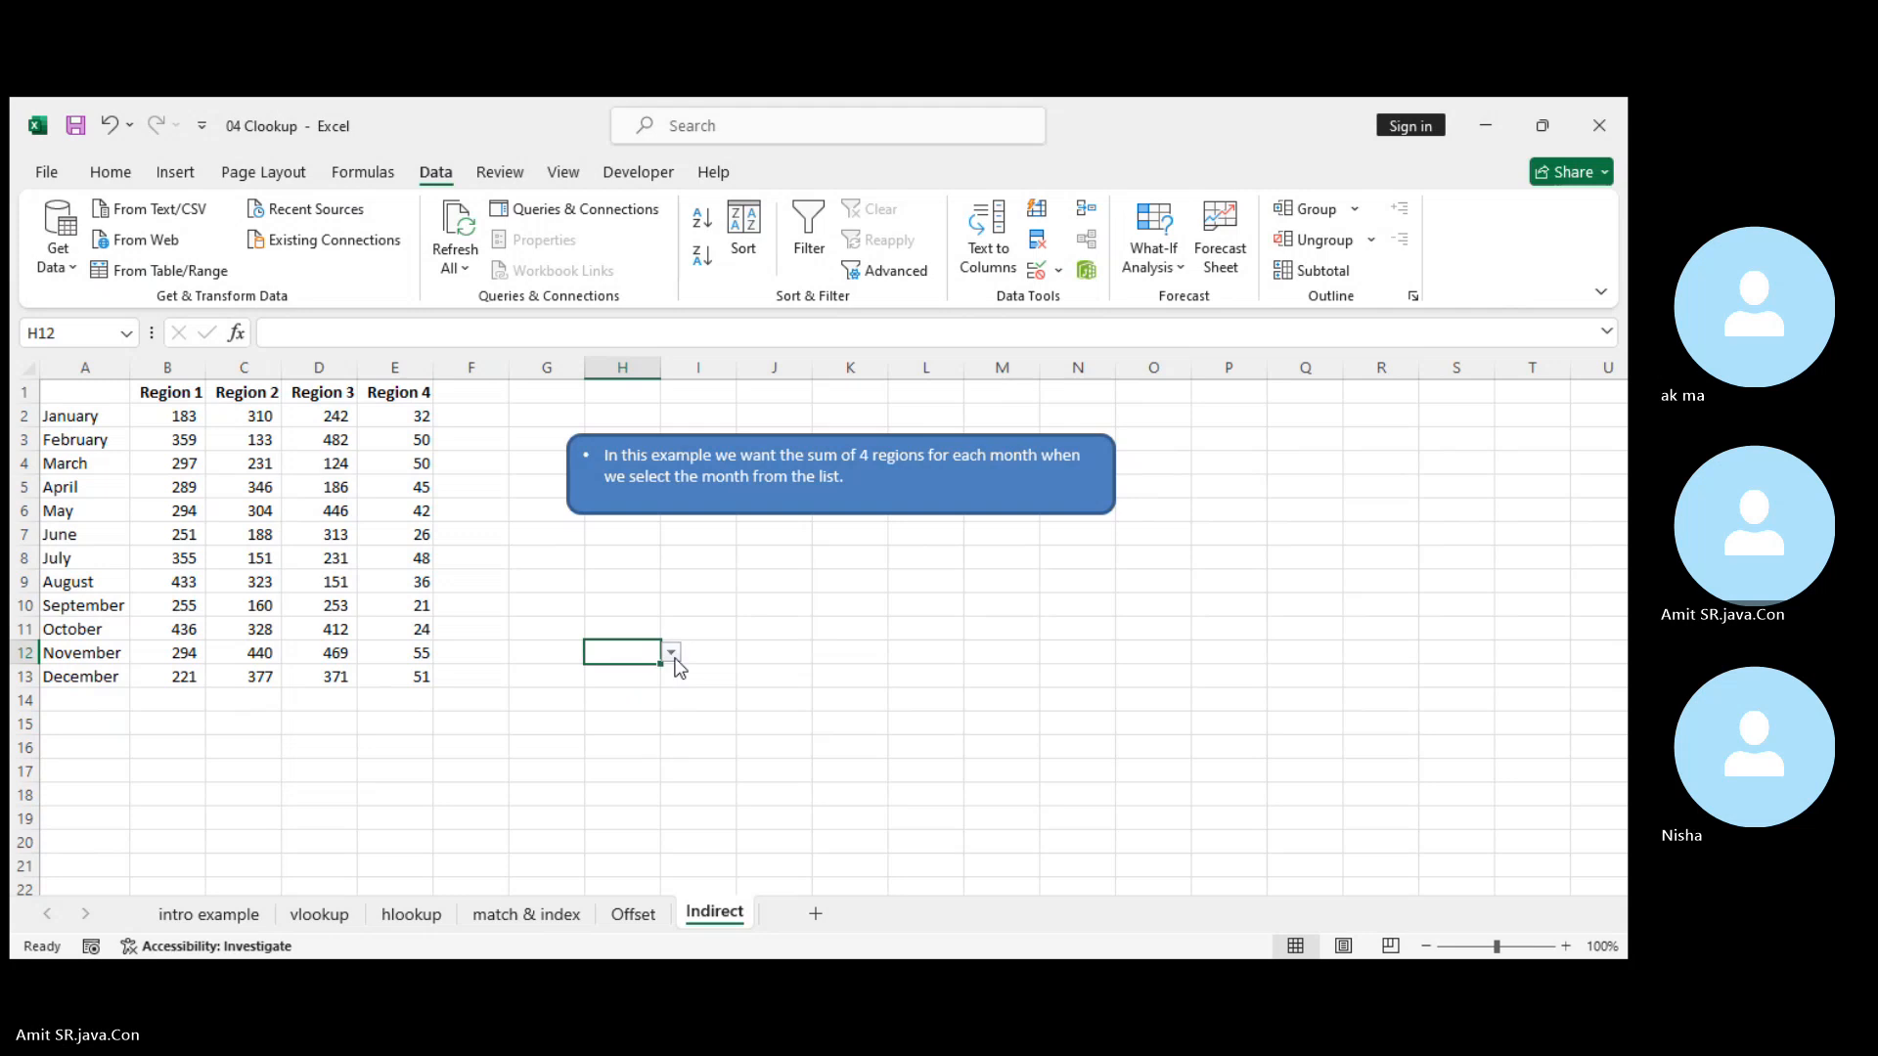
pyautogui.click(675, 659)
pyautogui.click(675, 658)
pyautogui.click(675, 658)
pyautogui.click(675, 658)
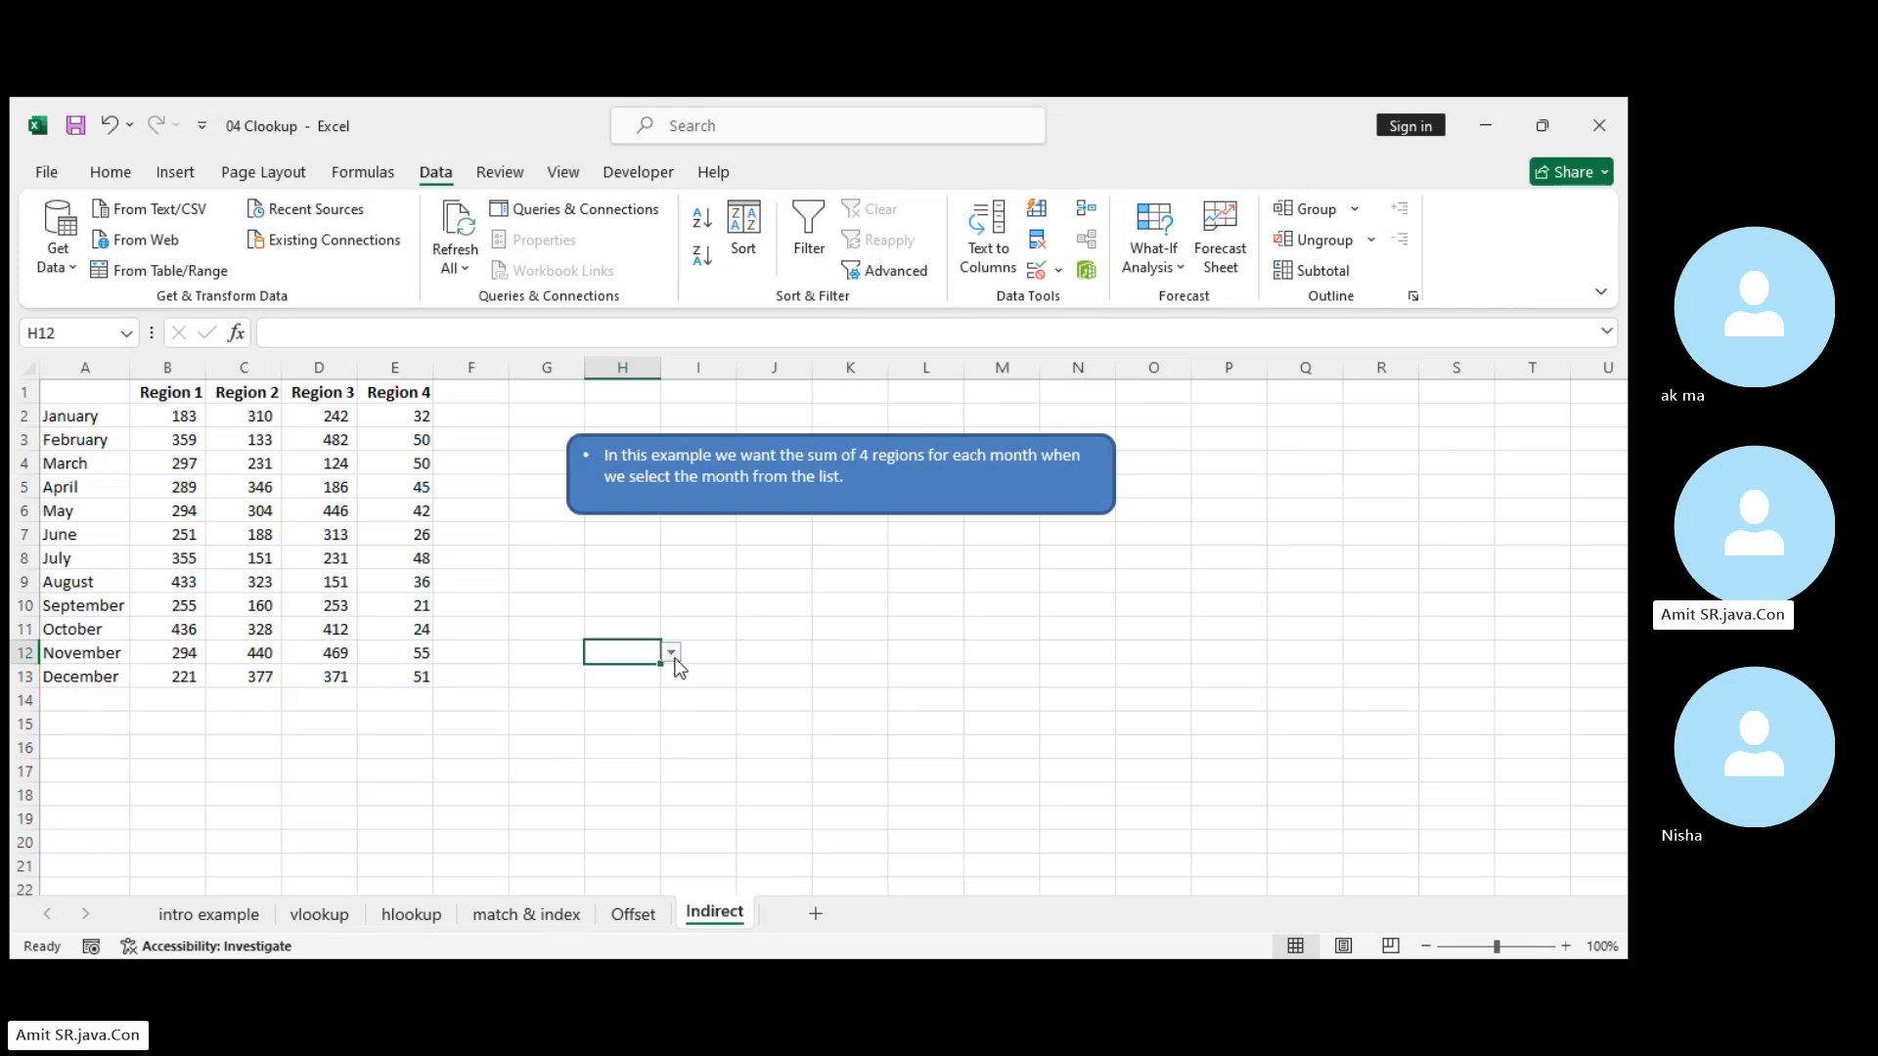
pyautogui.click(866, 730)
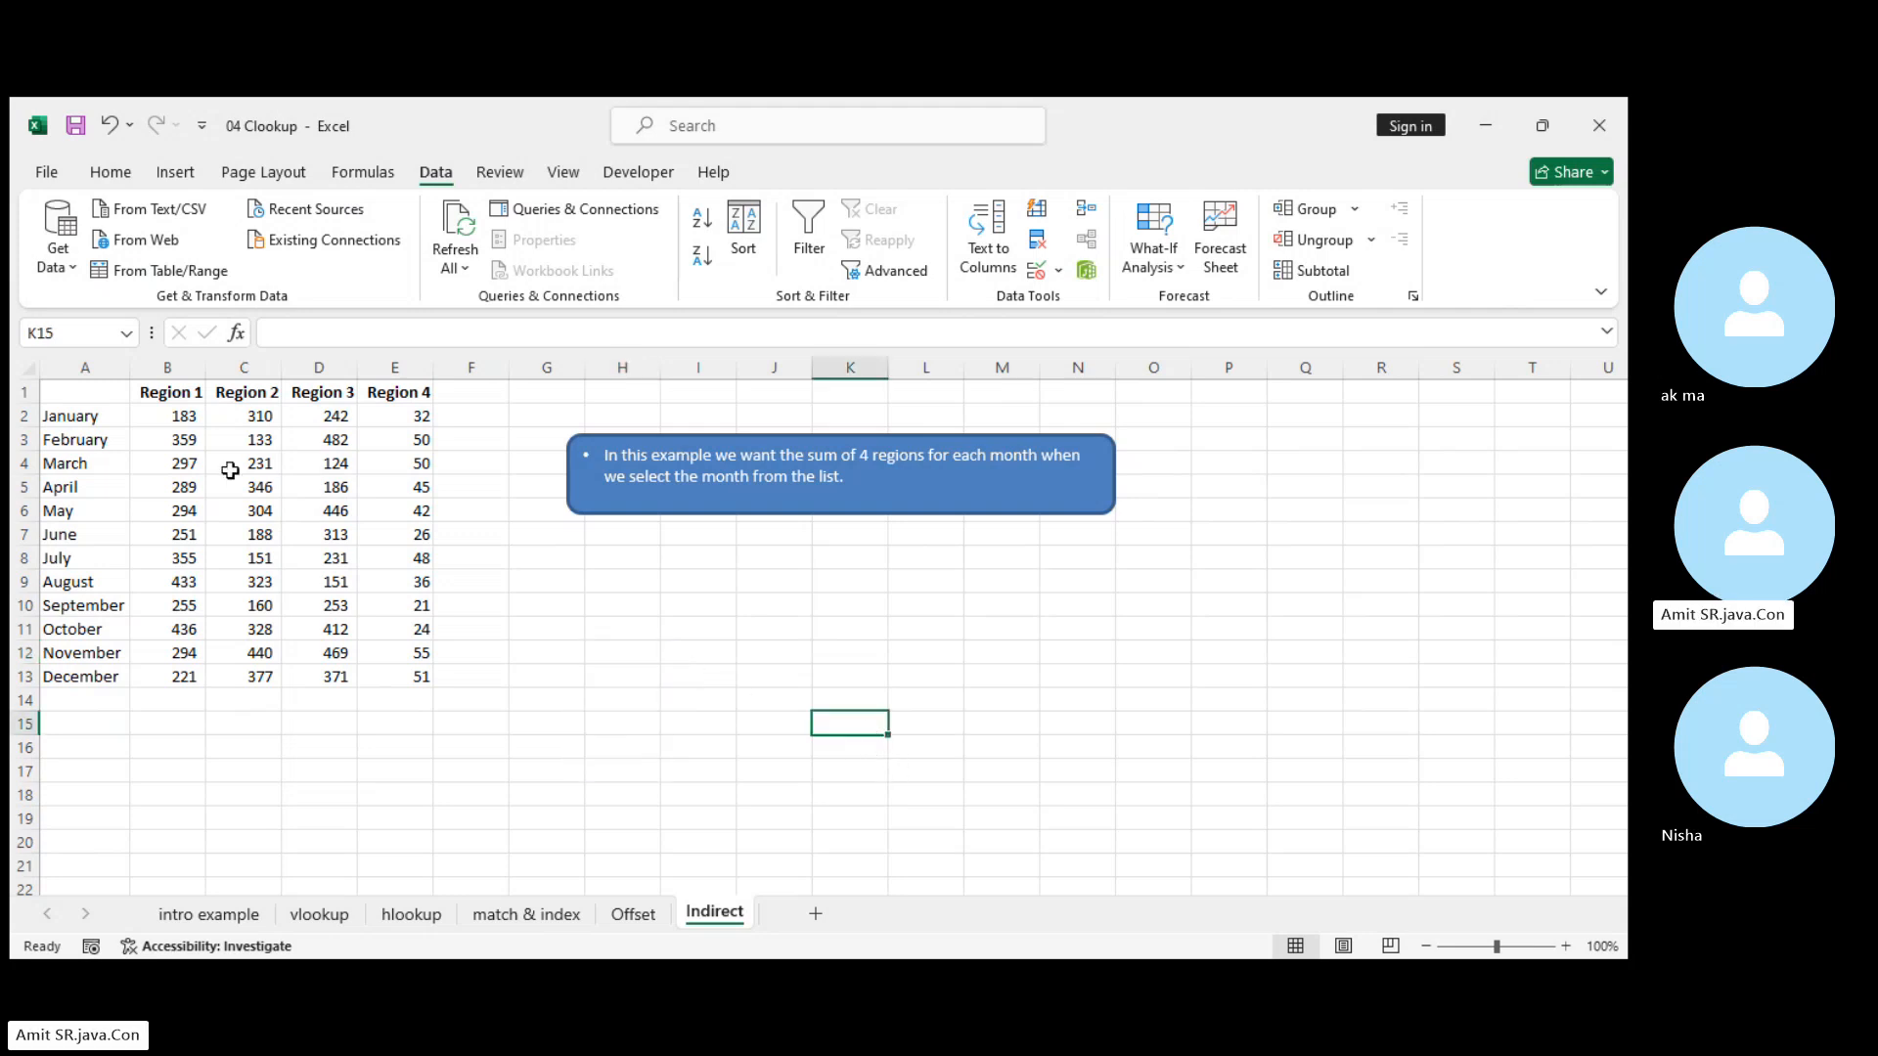
# Create range names for the table A1:E13 from the month labels in its left column only
pyautogui.moveTo(55, 393); pyautogui.dragTo(401, 678)
pyautogui.click(363, 172)
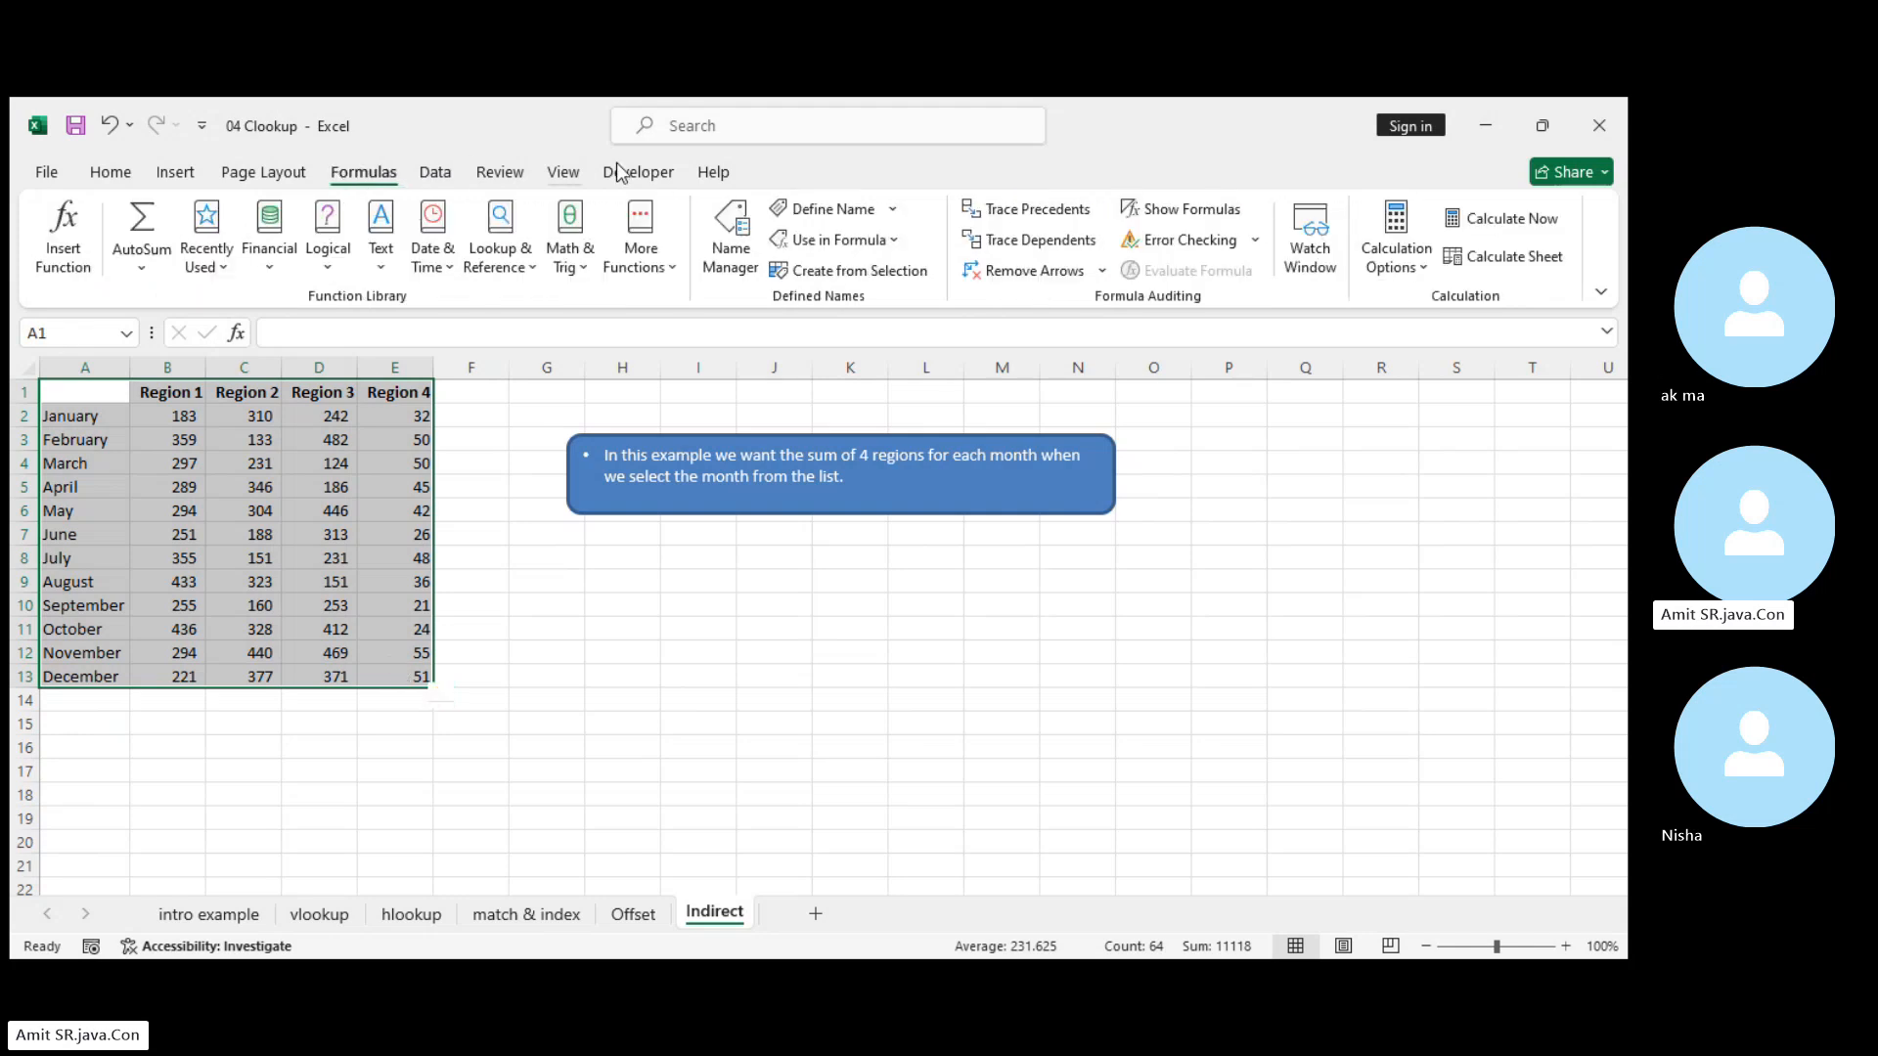
pyautogui.click(847, 271)
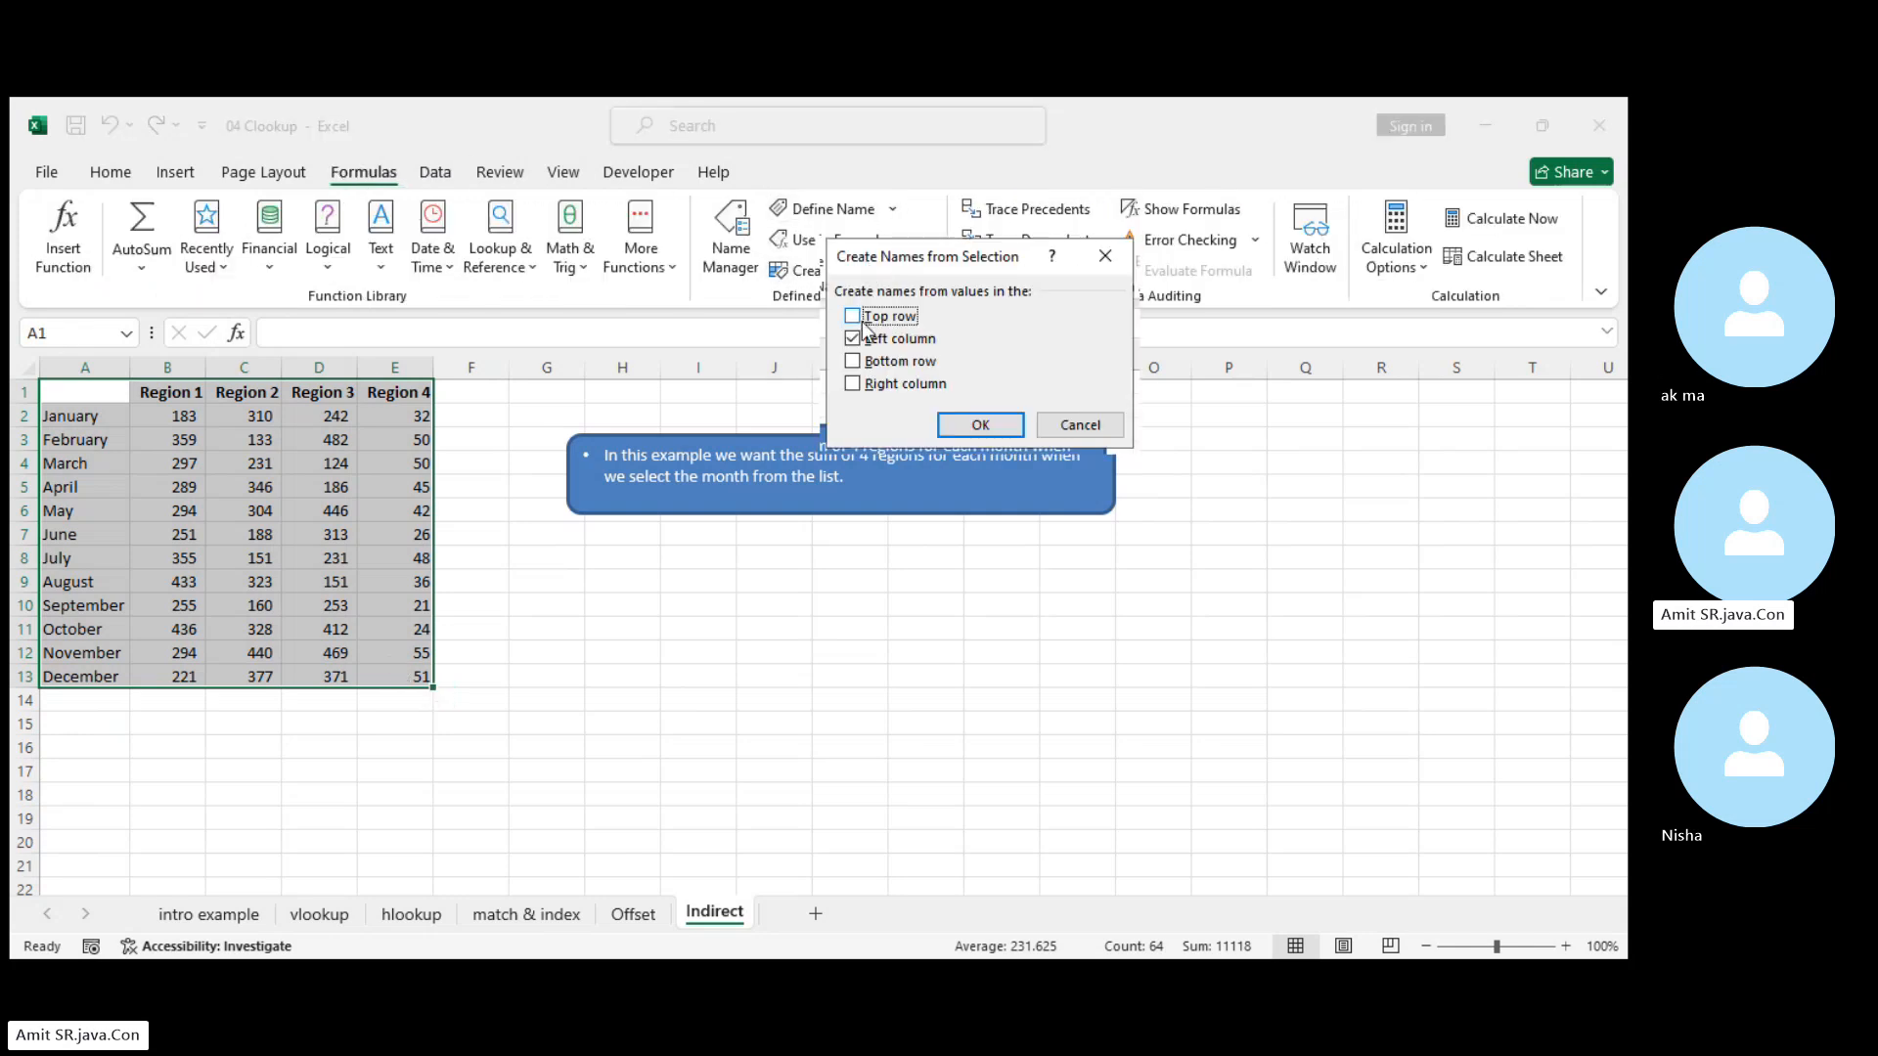
pyautogui.click(981, 426)
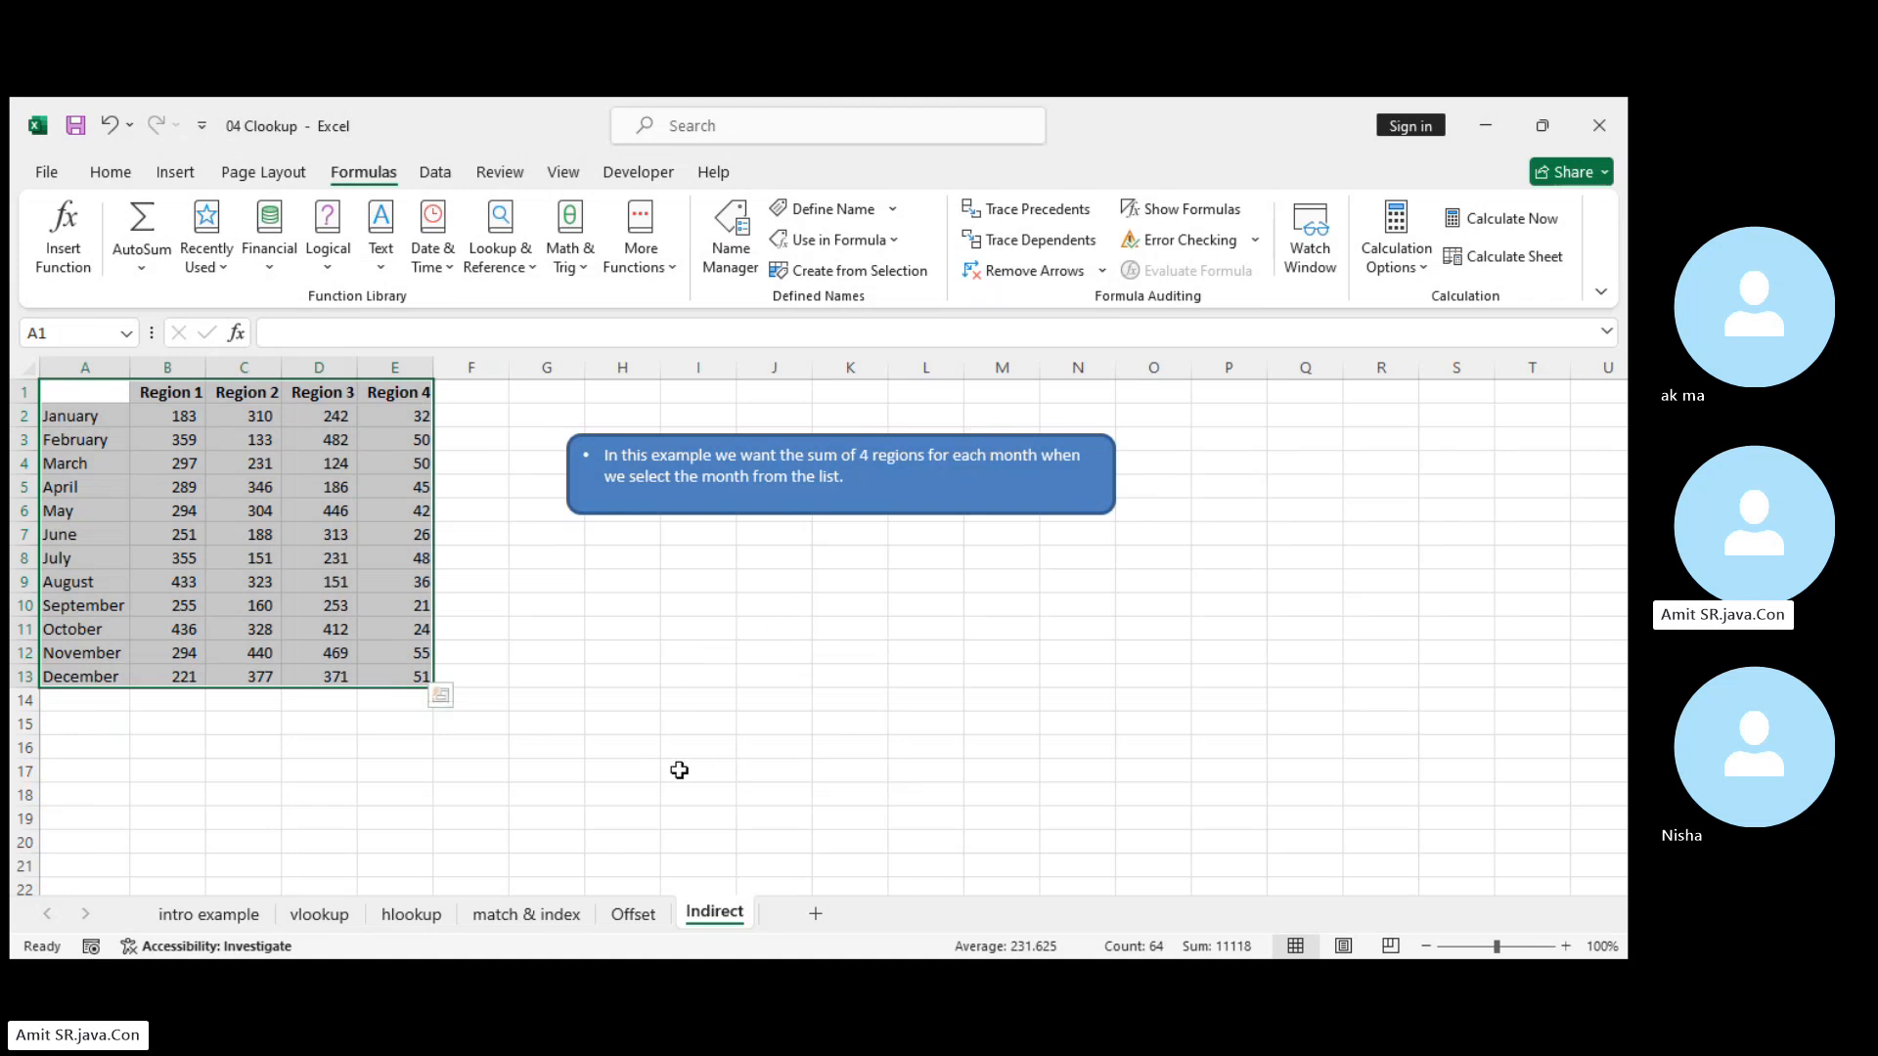
pyautogui.click(637, 752)
pyautogui.click(634, 724)
pyautogui.click(665, 724)
pyautogui.click(631, 700)
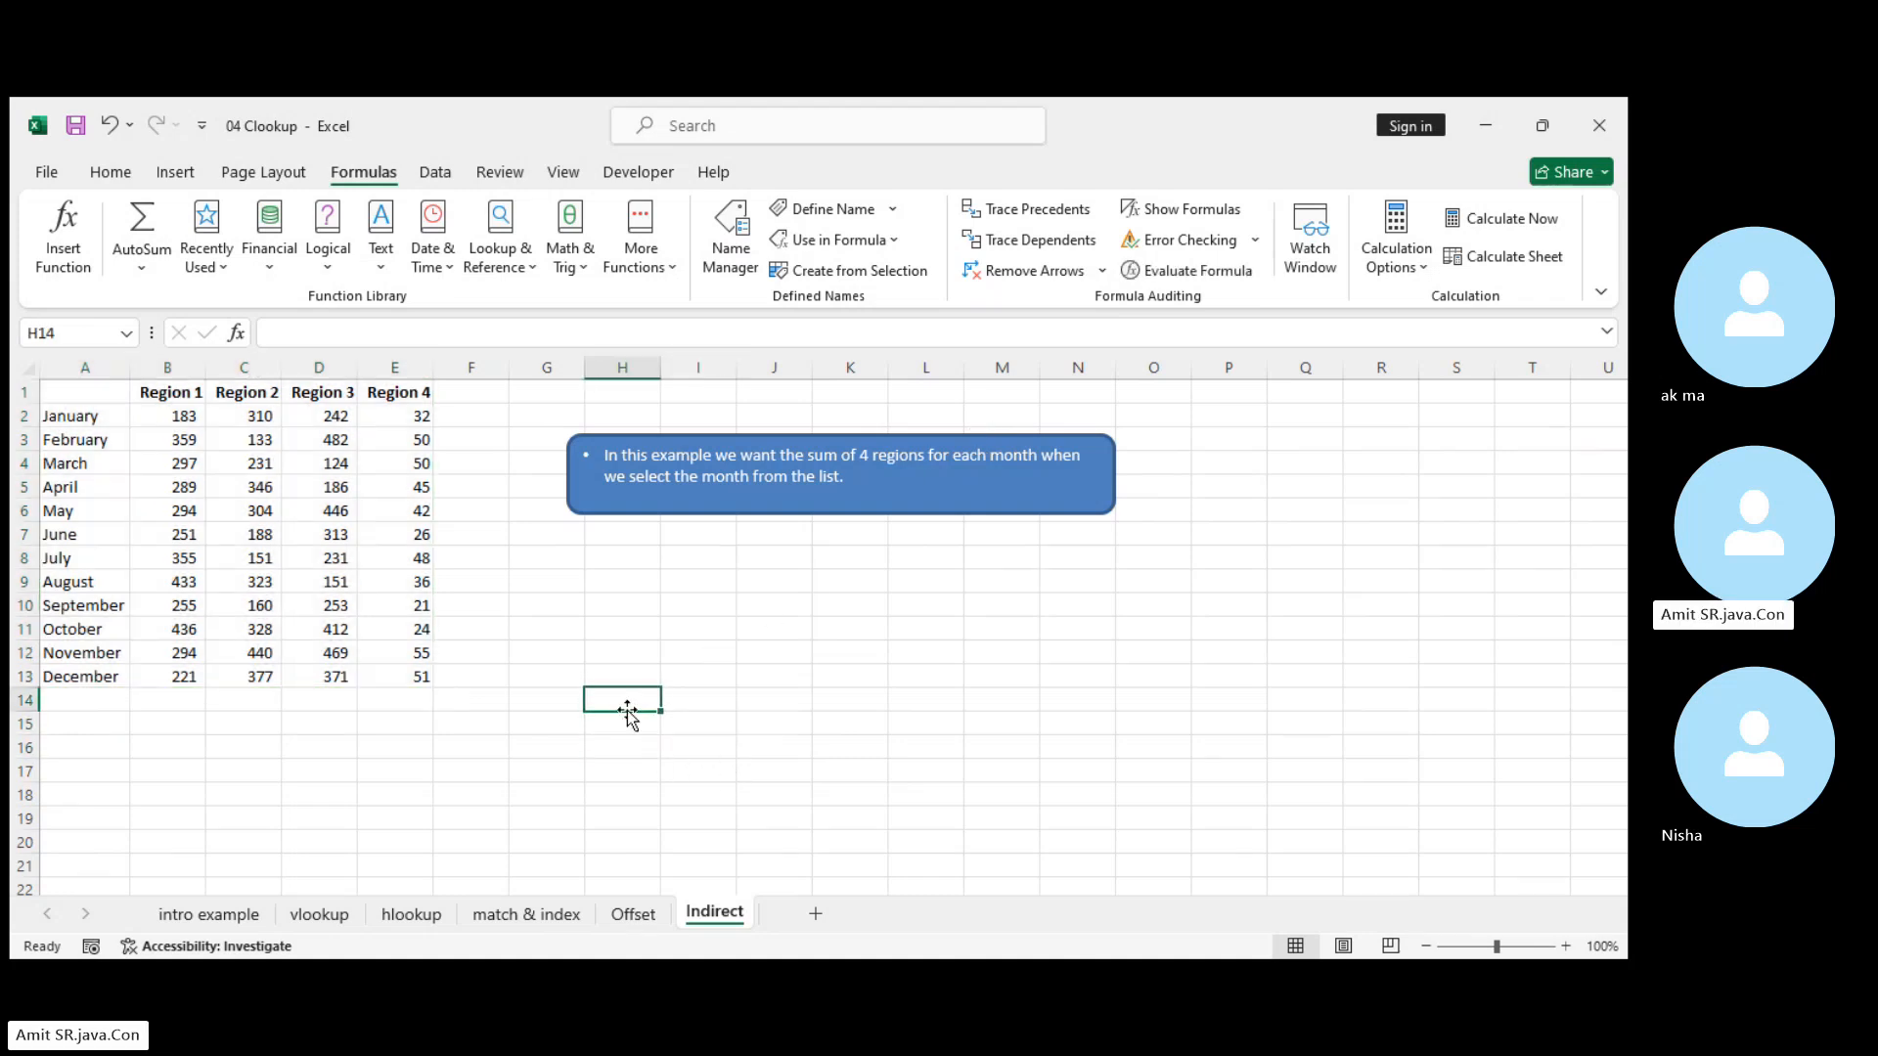
pyautogui.click(656, 676)
pyautogui.click(696, 675)
# Add list data validation to cell J13 with the months in A2:A13 as its source
pyautogui.click(795, 682)
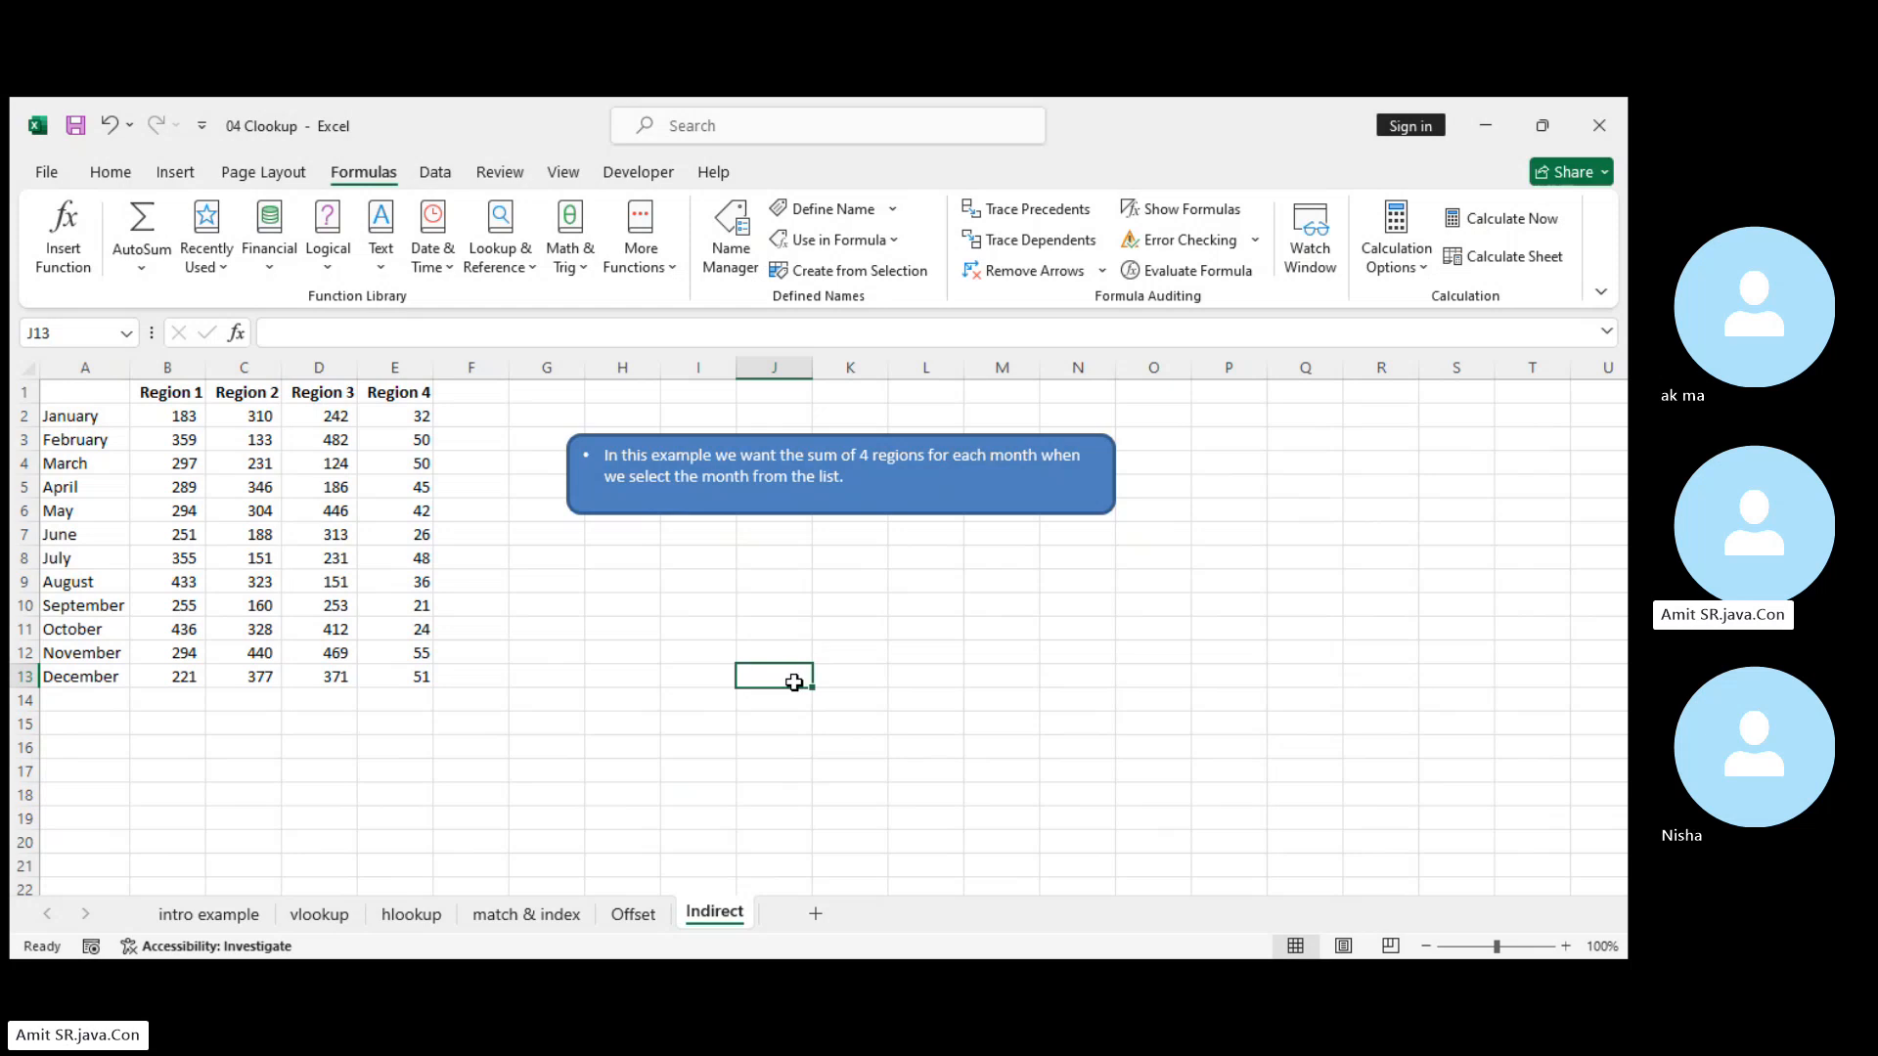
pyautogui.click(430, 176)
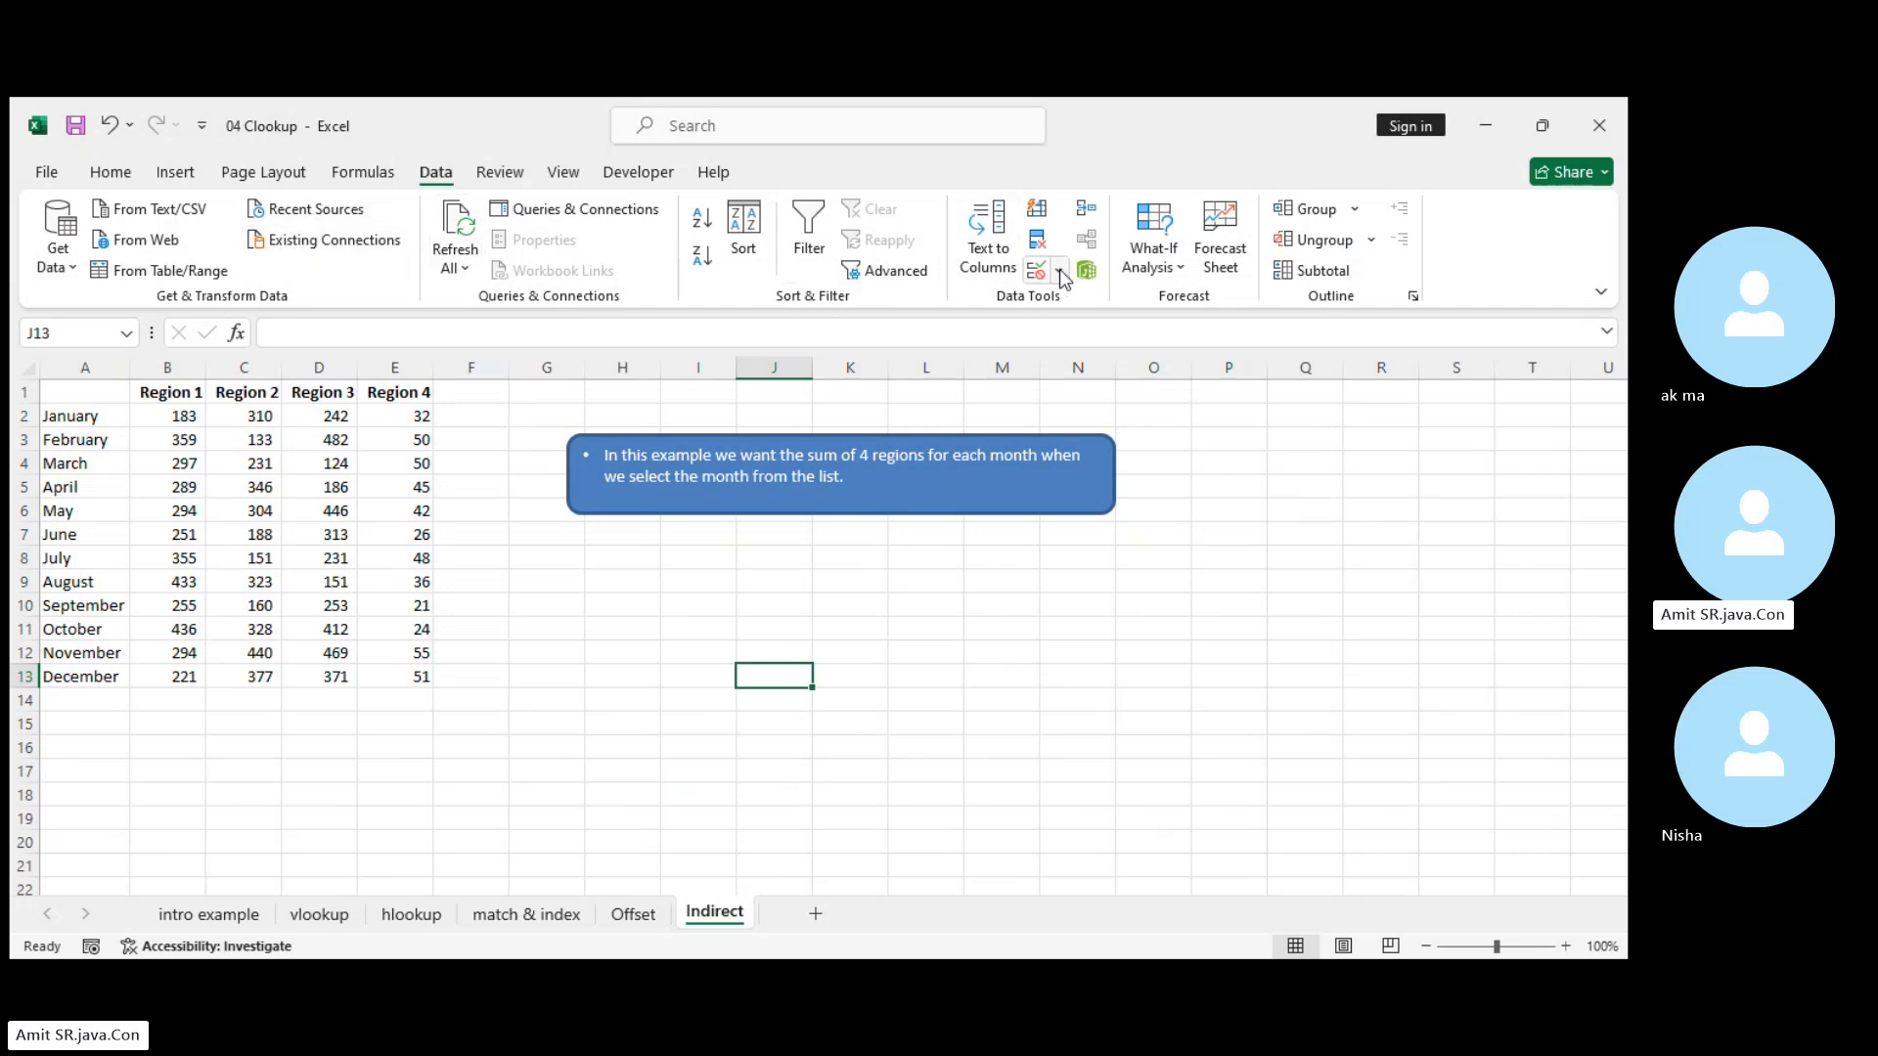
pyautogui.click(1060, 271)
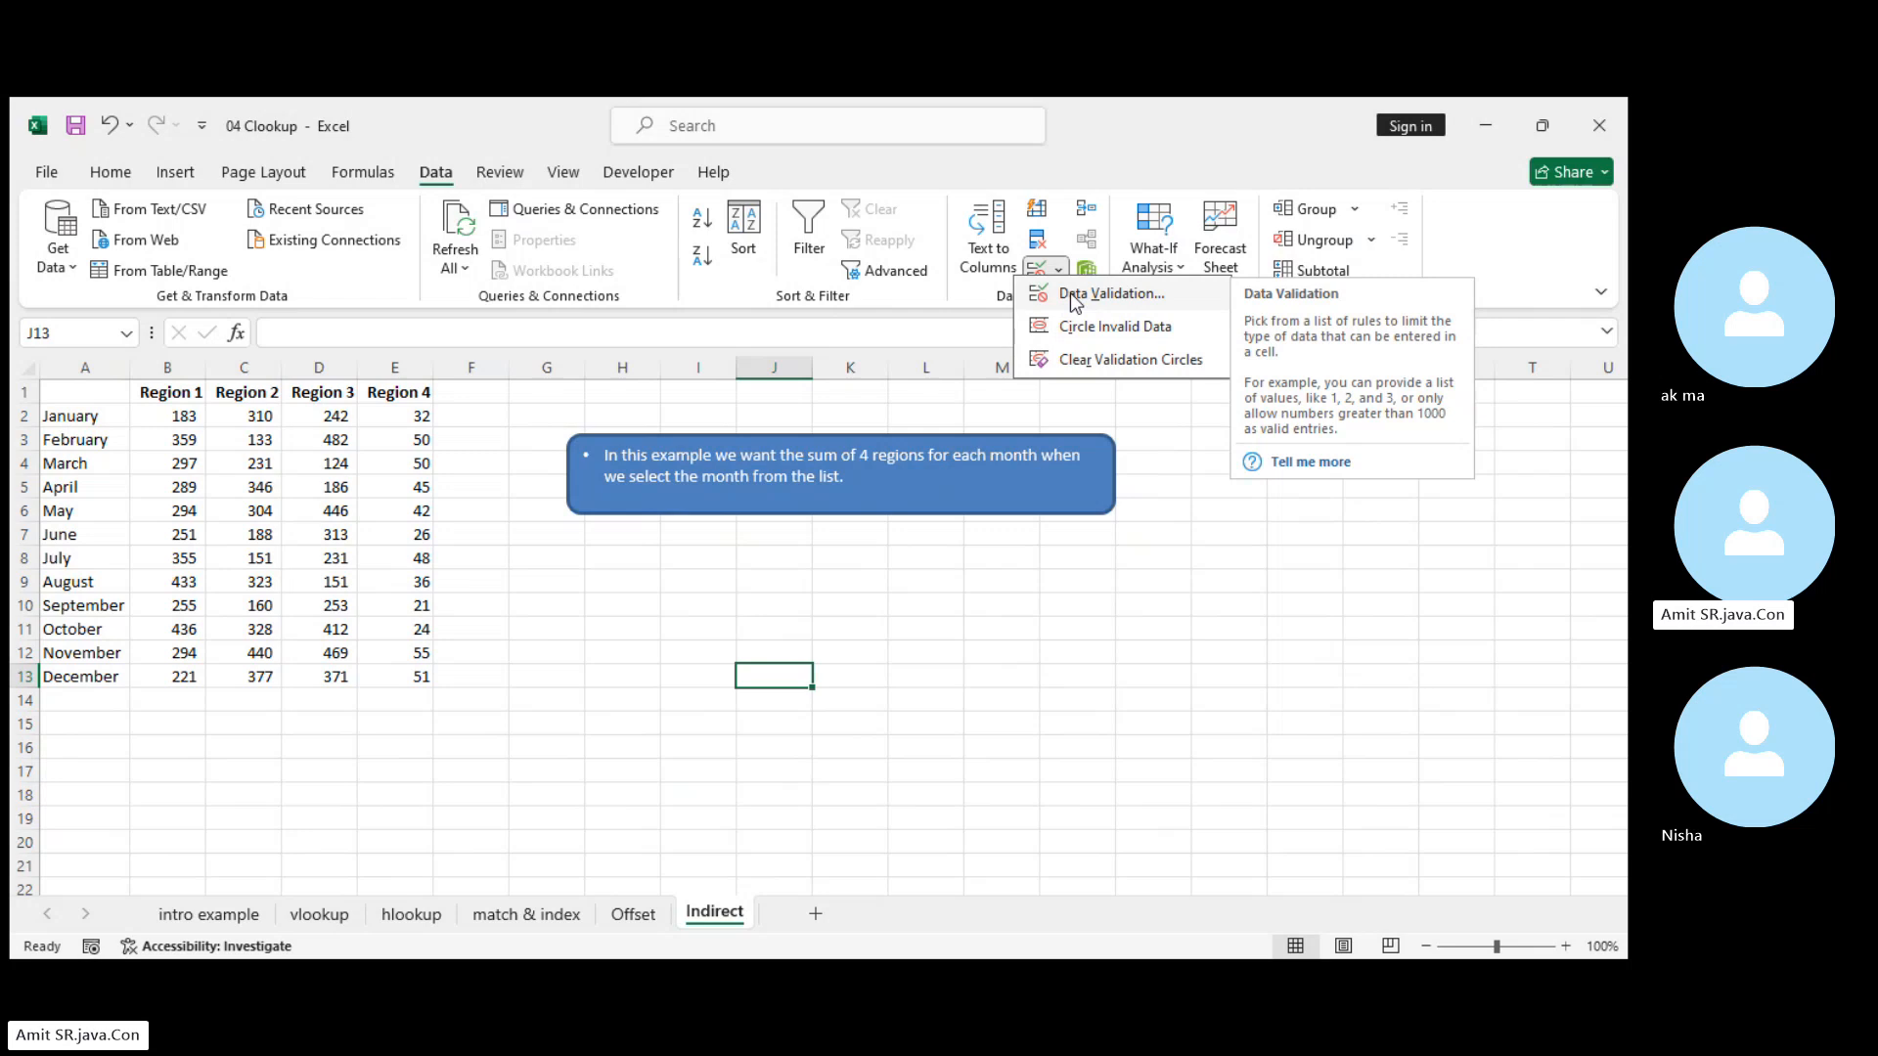
pyautogui.click(1072, 294)
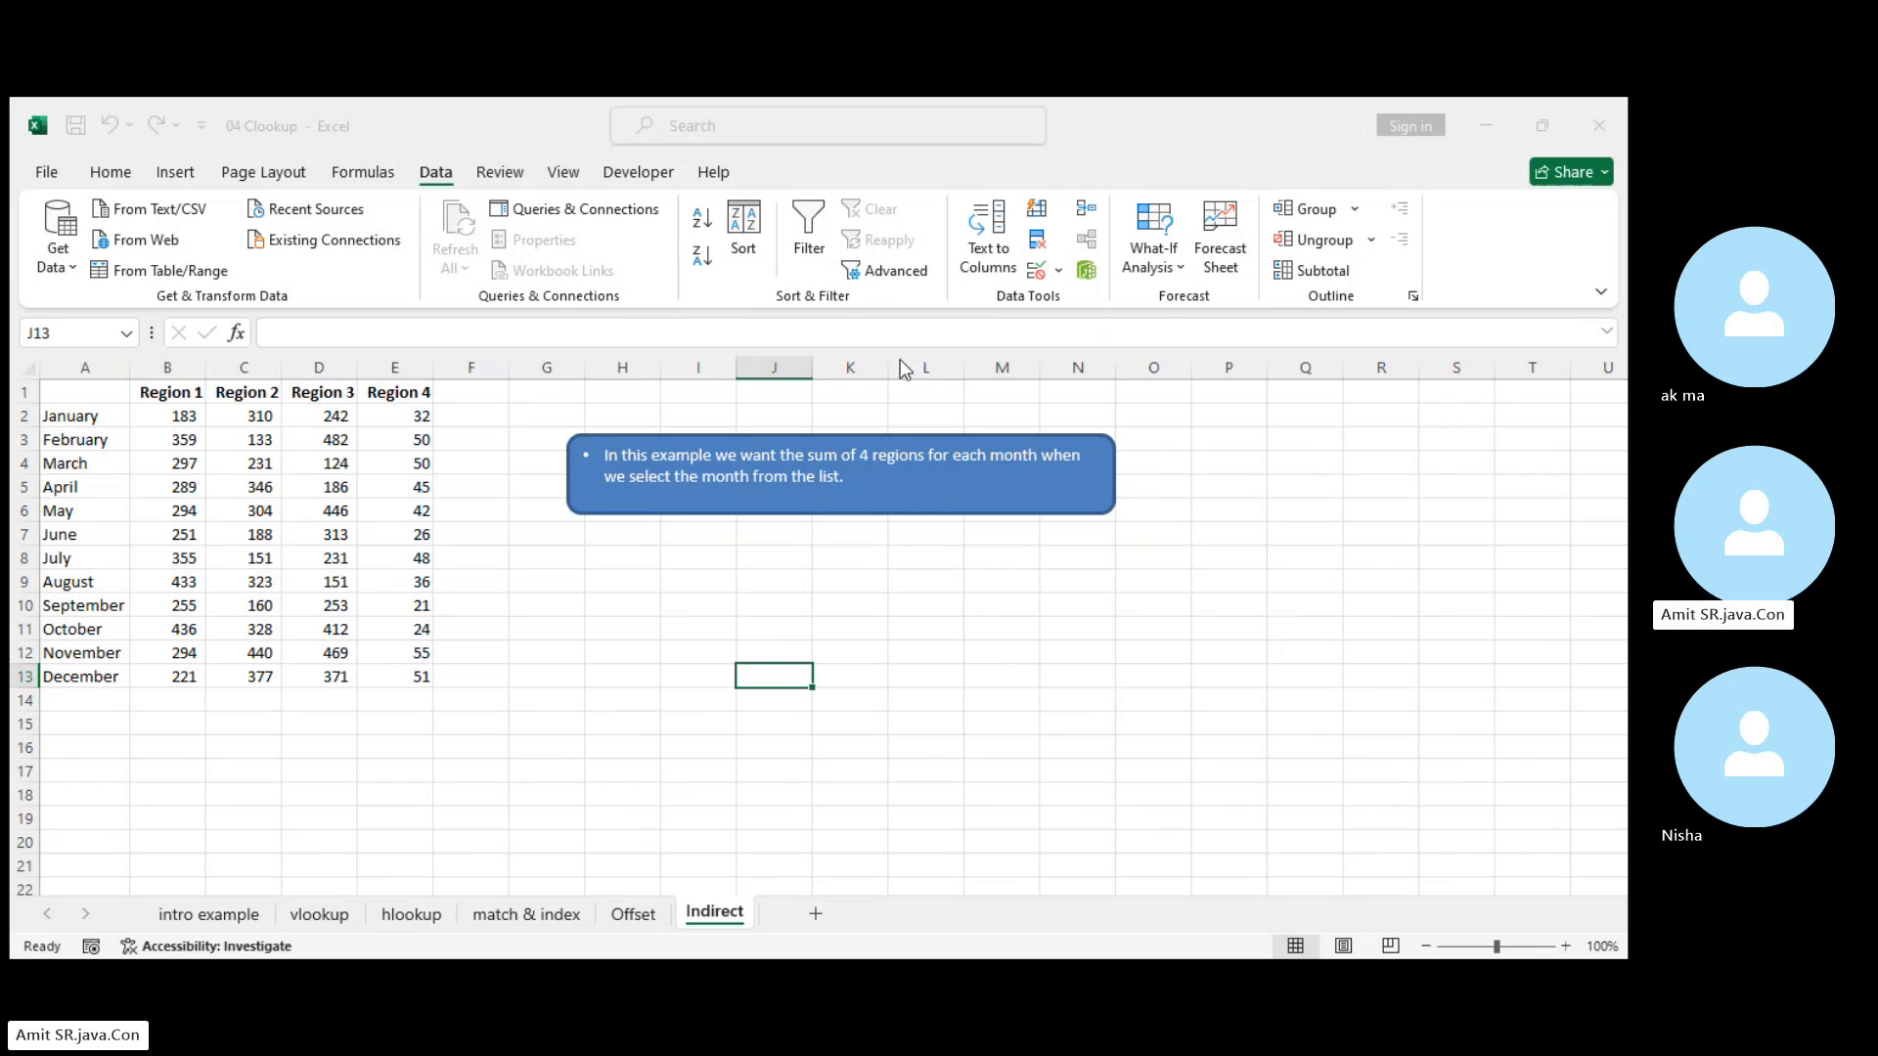
pyautogui.click(860, 398)
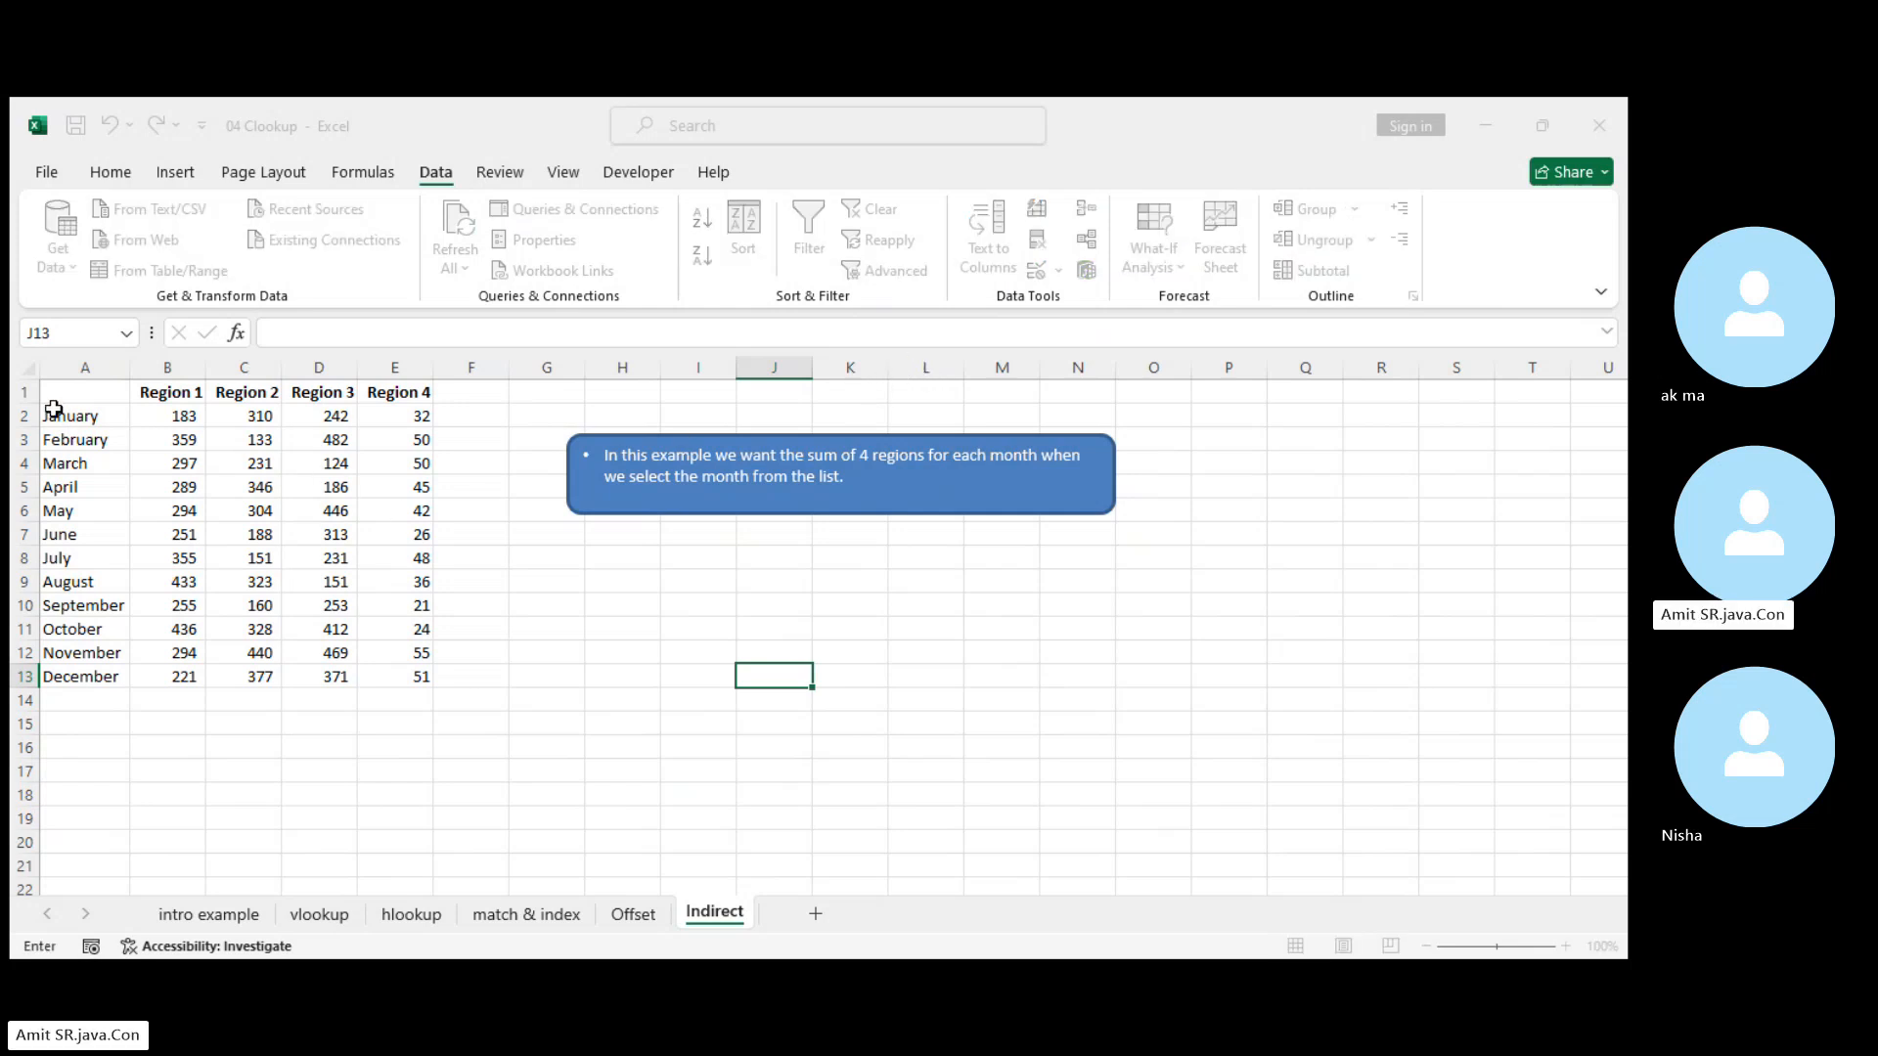
pyautogui.moveTo(64, 411); pyautogui.dragTo(67, 671)
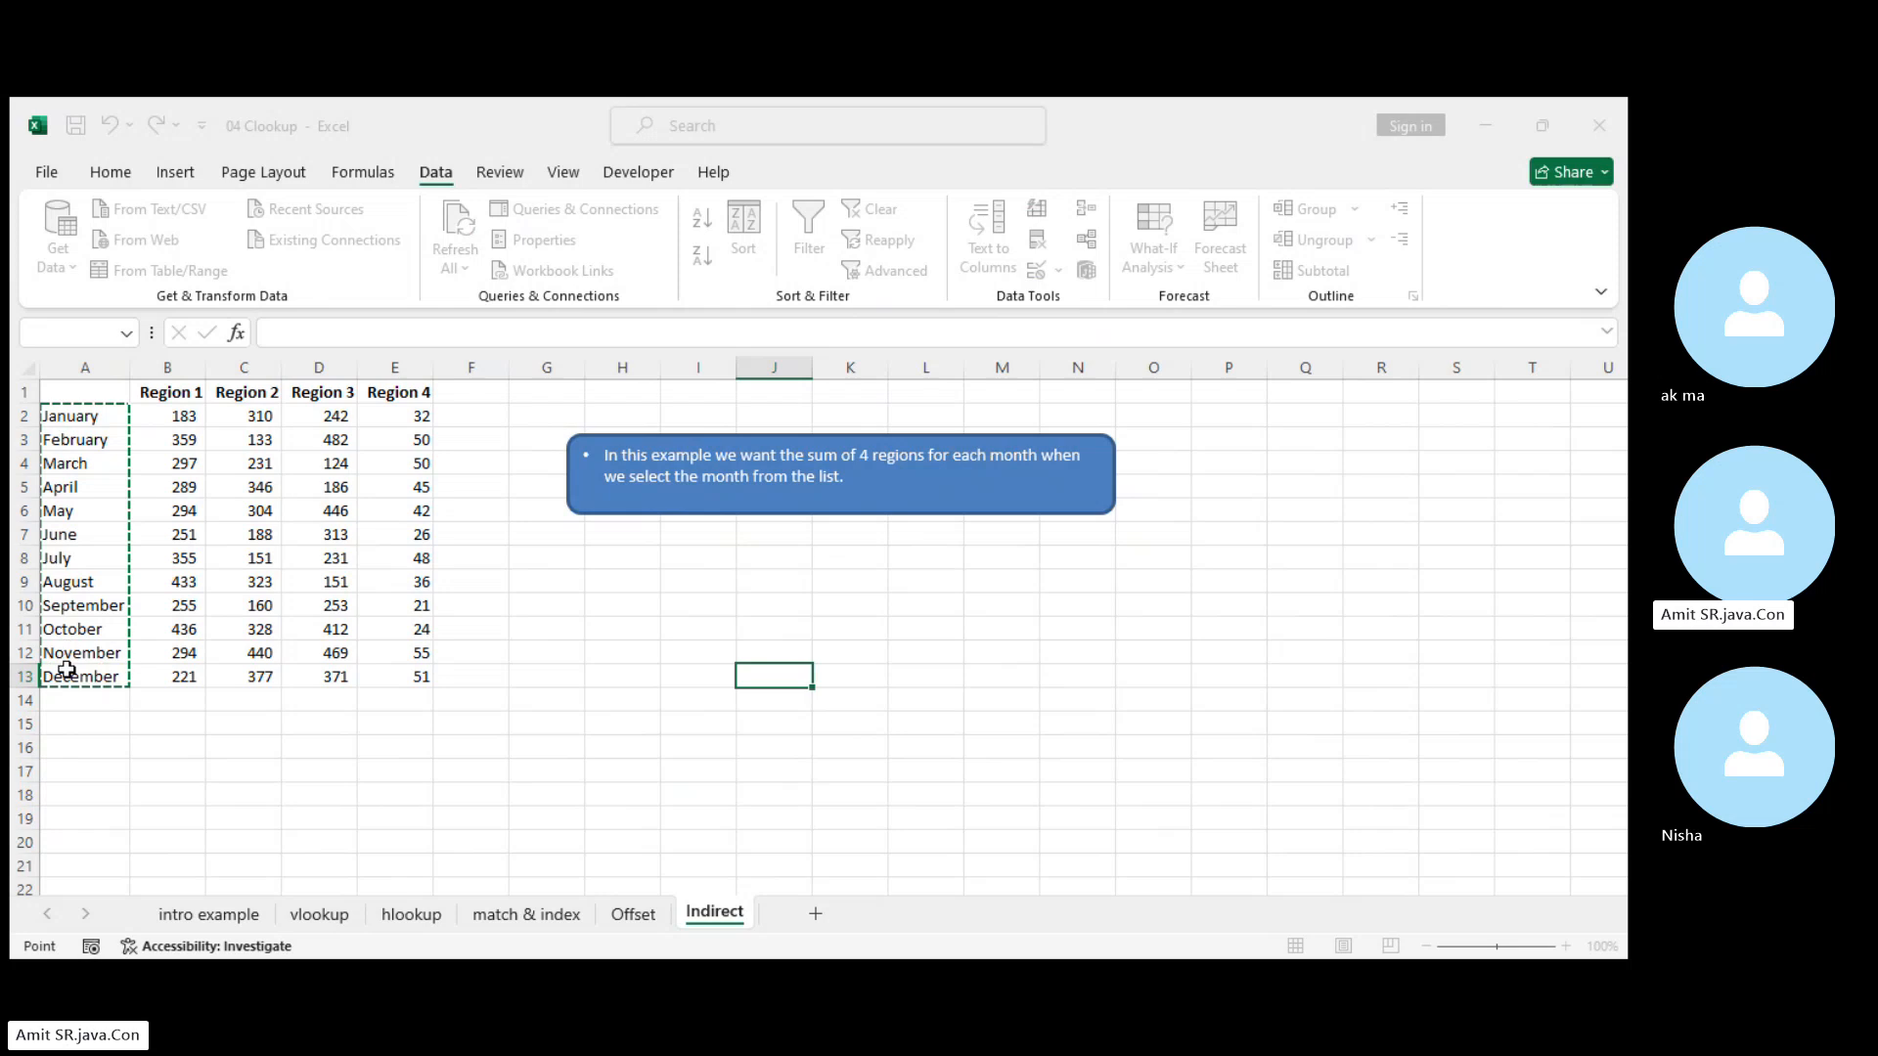
pyautogui.click(1095, 527)
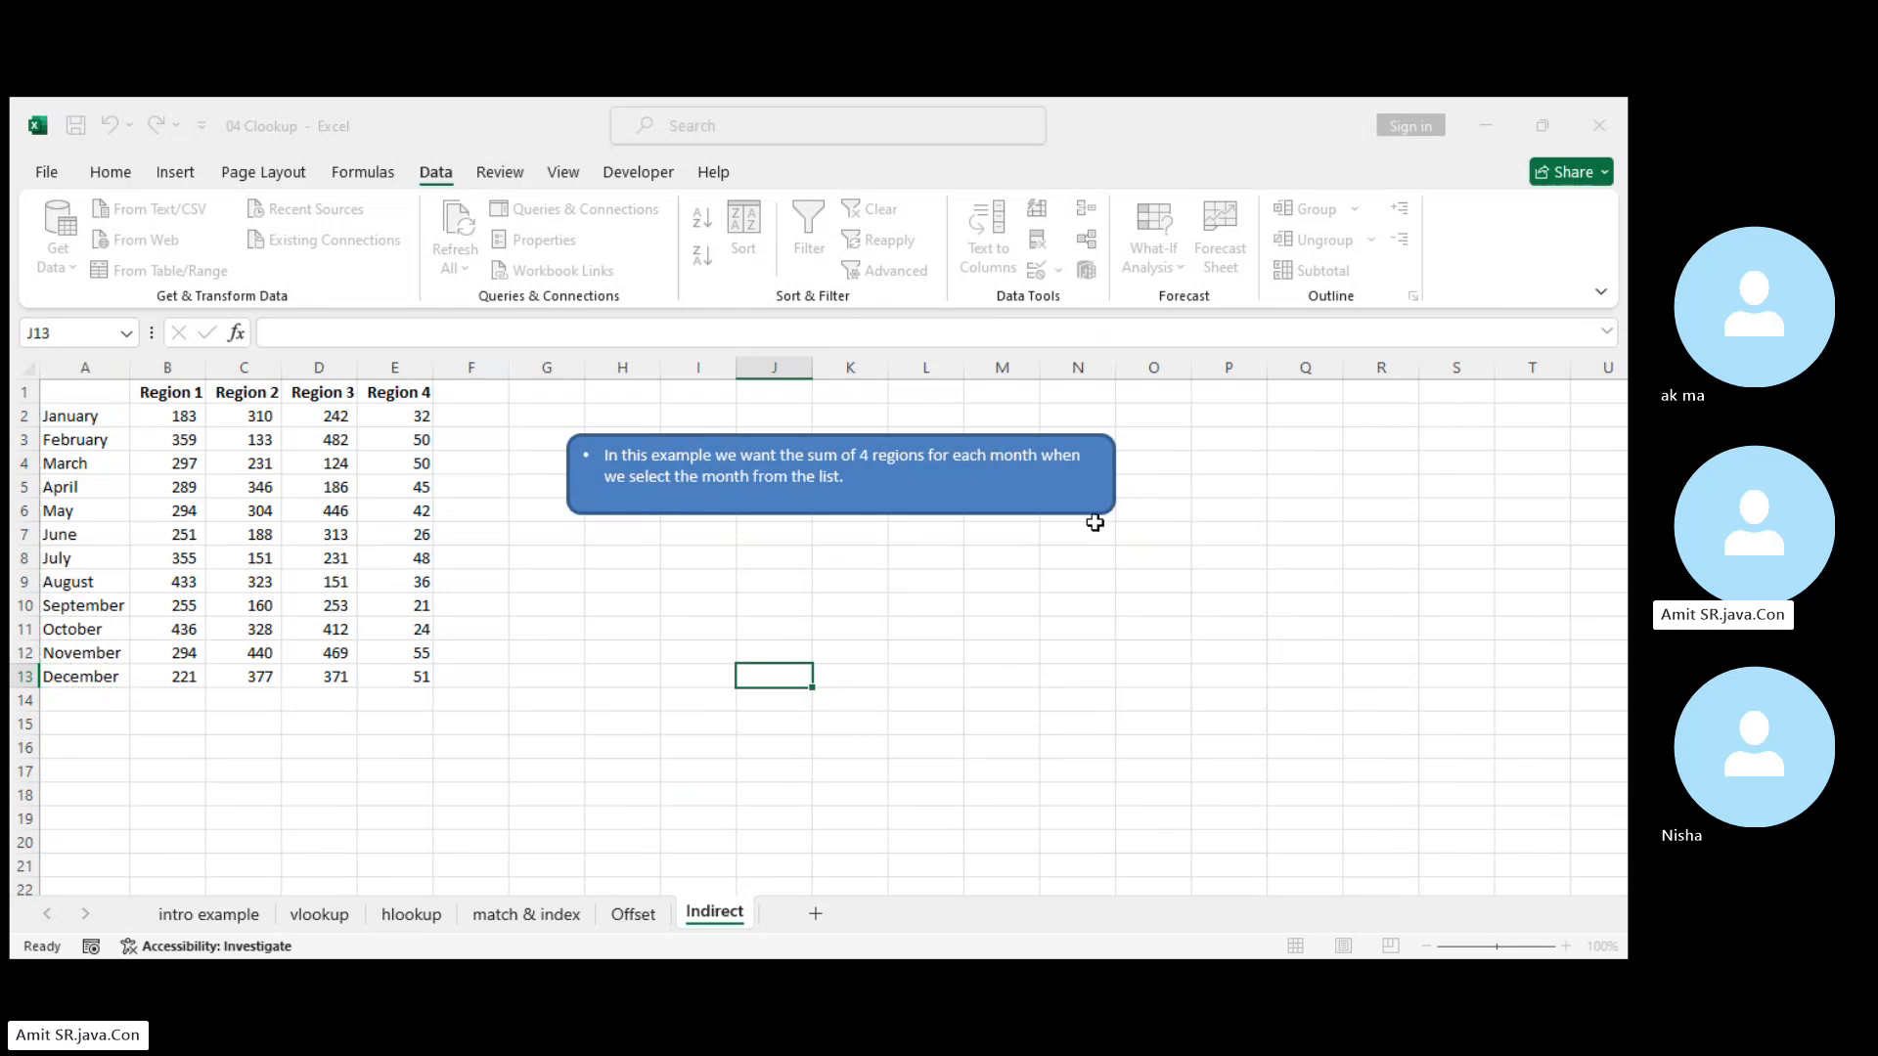
# Choose March from the month list in cell J13 and May from the one in H12
pyautogui.click(823, 683)
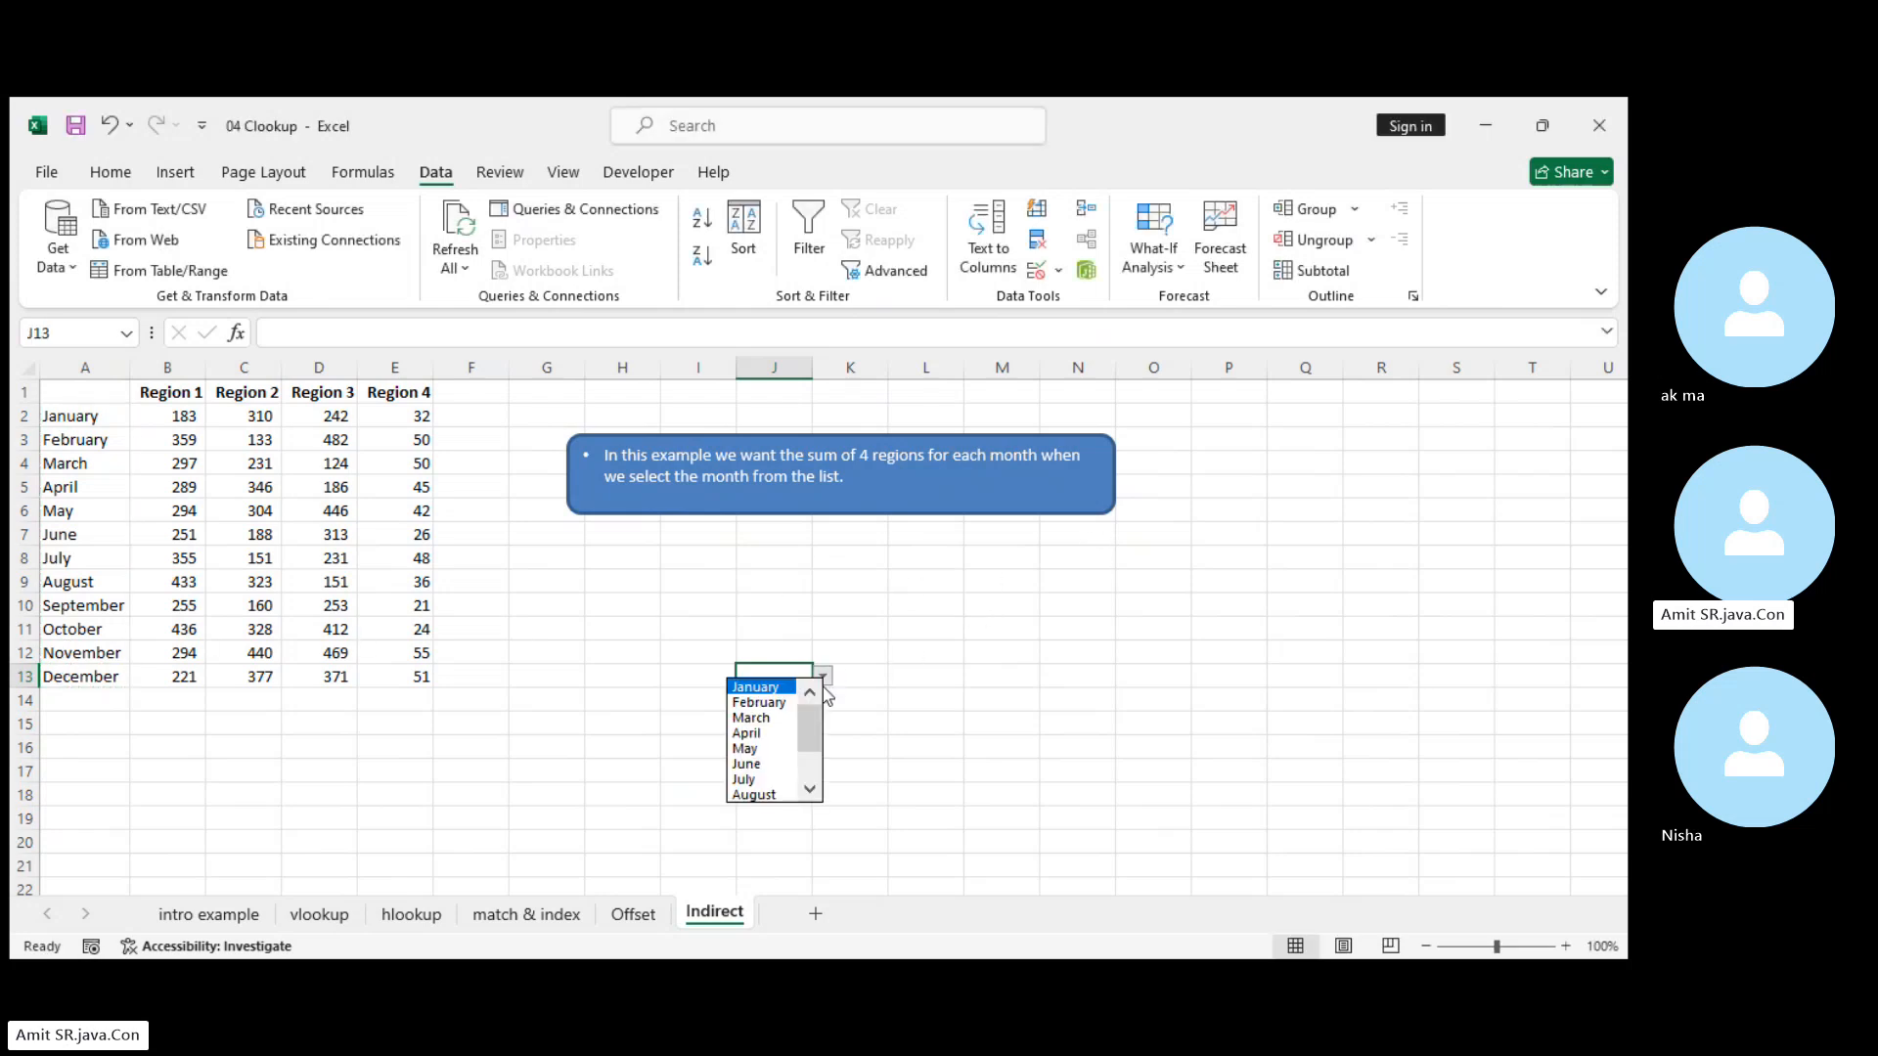
pyautogui.click(770, 733)
pyautogui.click(620, 673)
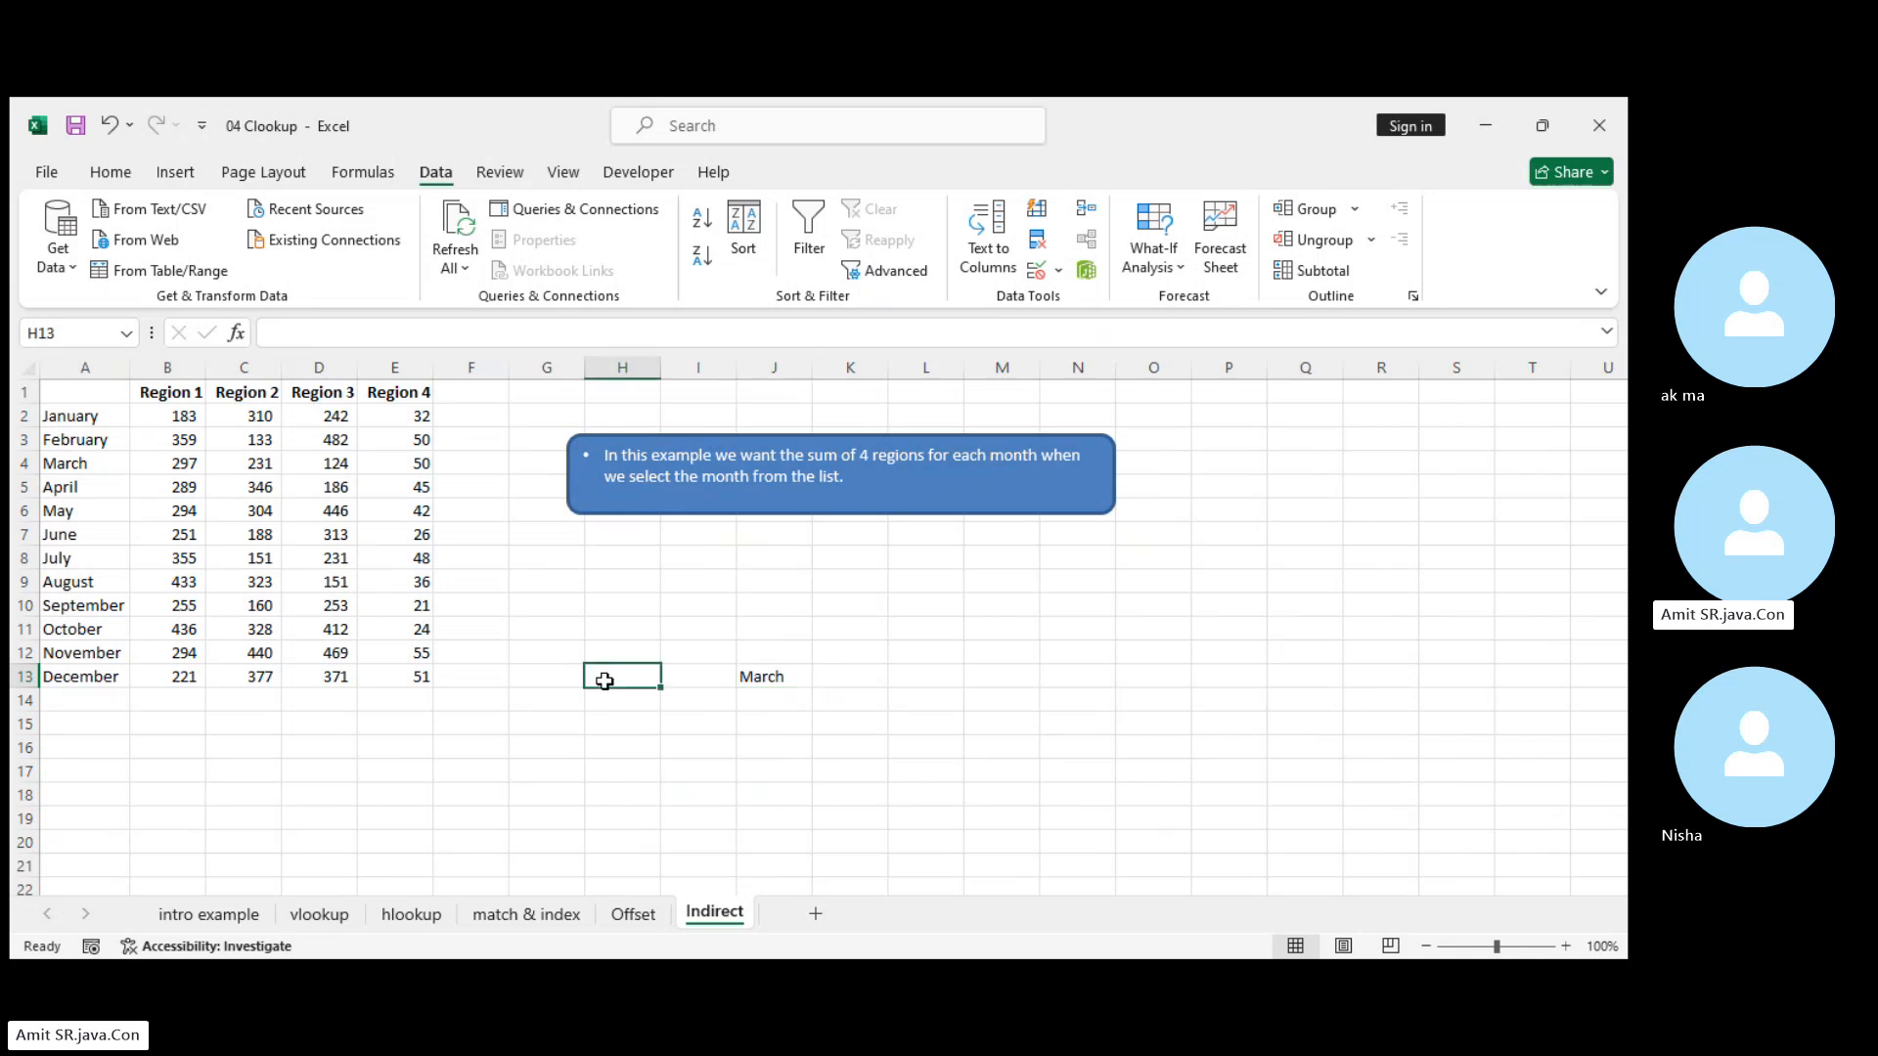
pyautogui.click(622, 650)
pyautogui.click(546, 651)
pyautogui.click(622, 662)
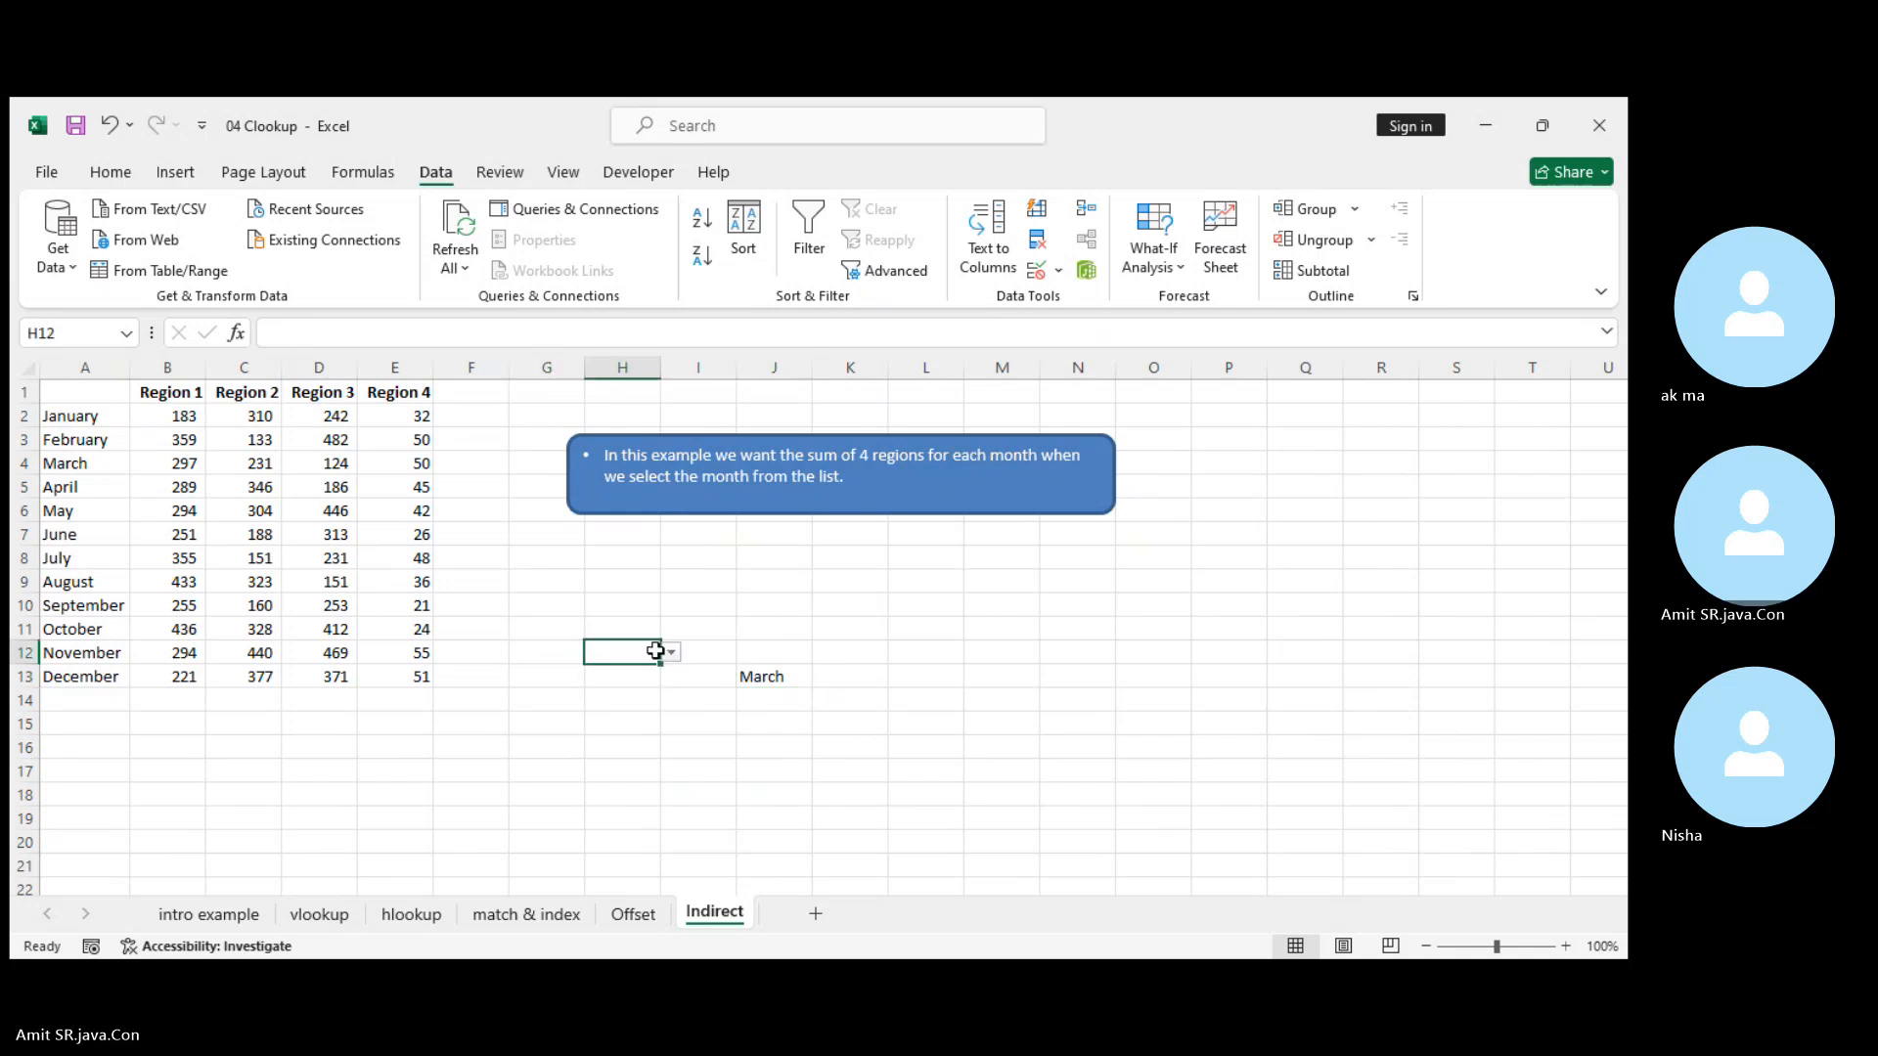
pyautogui.click(673, 650)
pyautogui.click(607, 724)
pyautogui.click(818, 720)
pyautogui.click(628, 653)
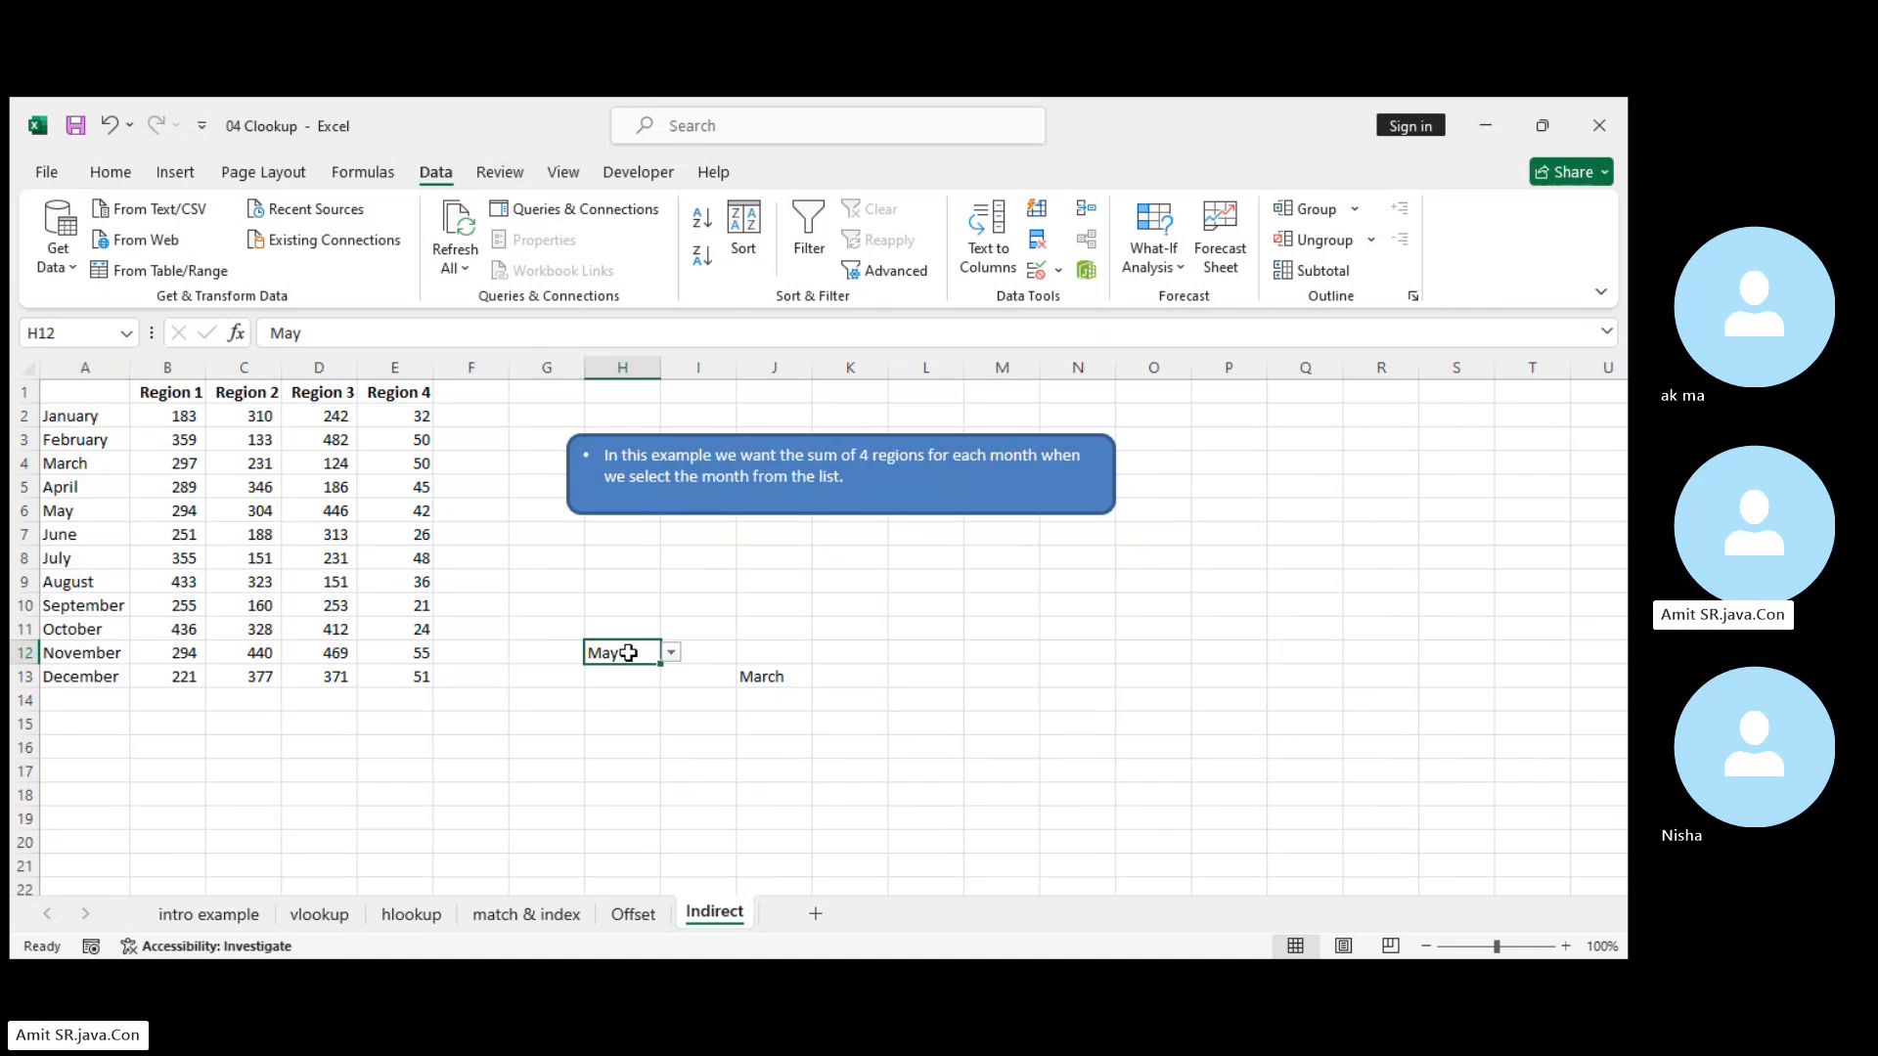
pyautogui.click(781, 679)
pyautogui.click(631, 652)
pyautogui.click(779, 679)
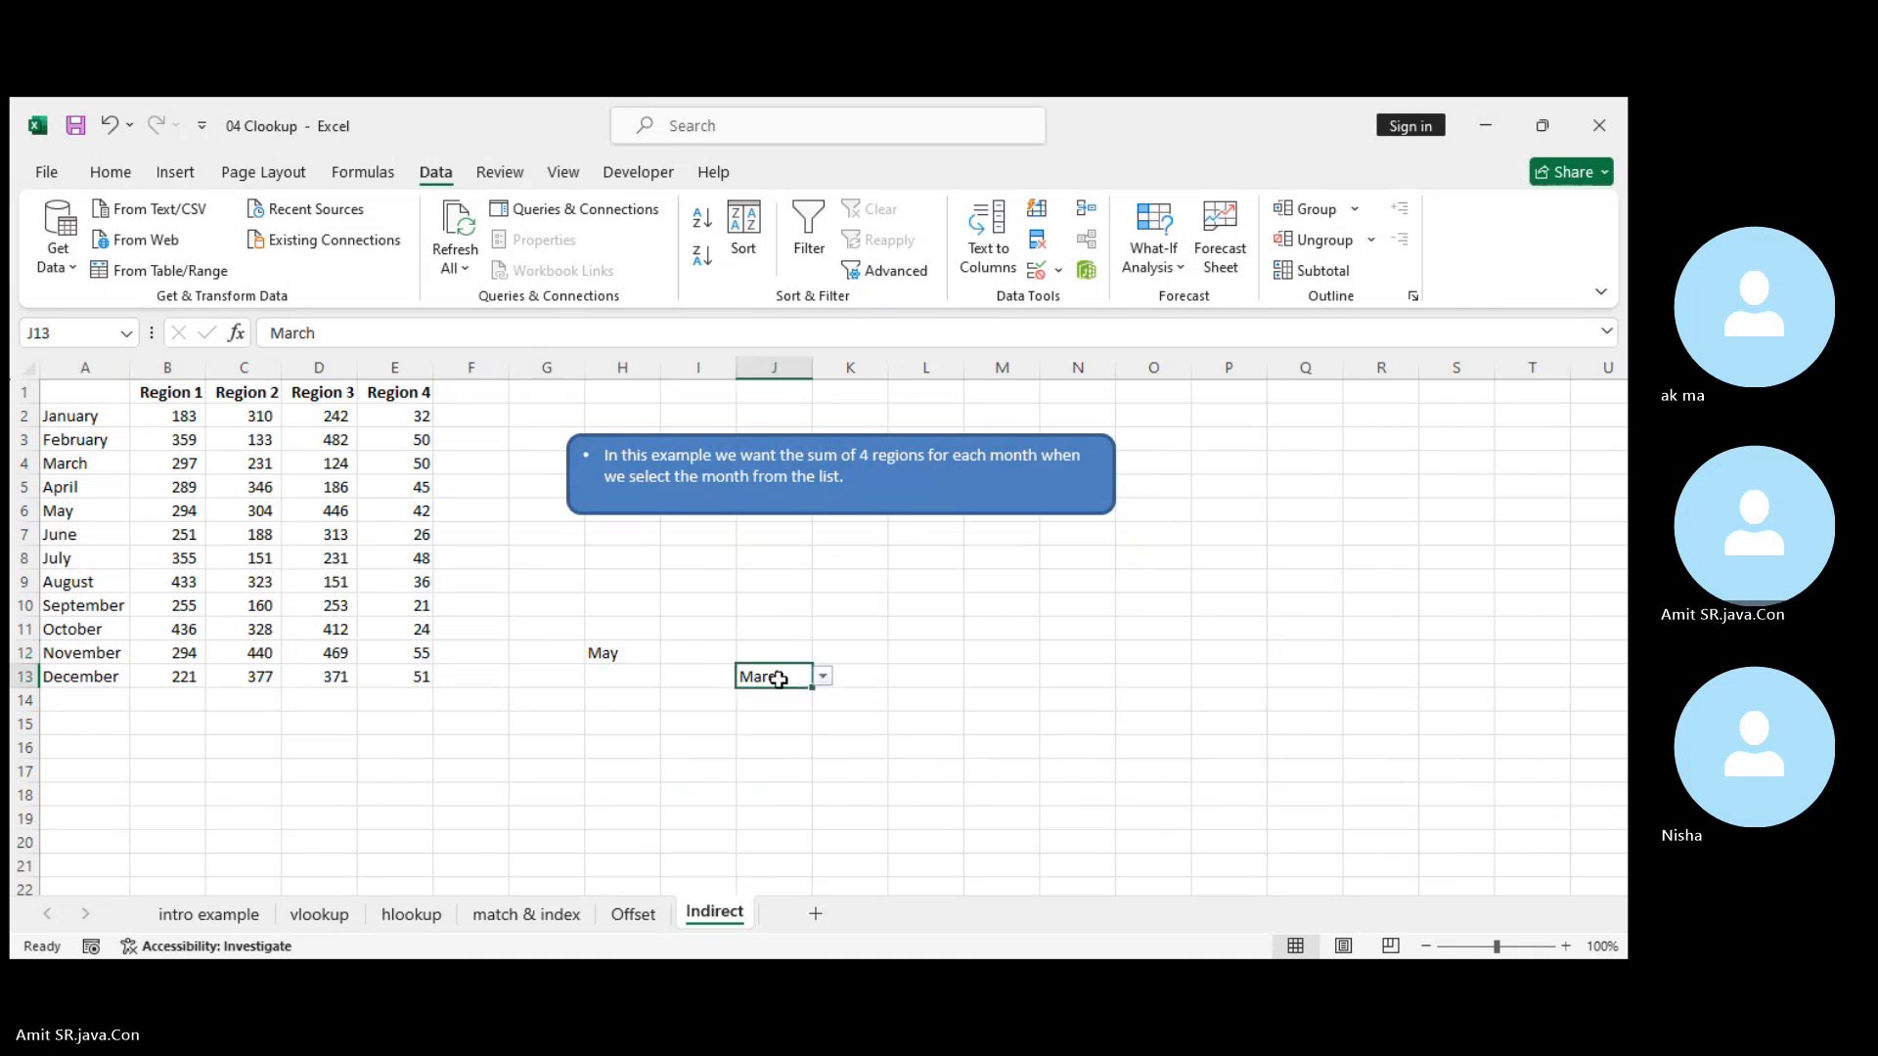
pyautogui.click(636, 653)
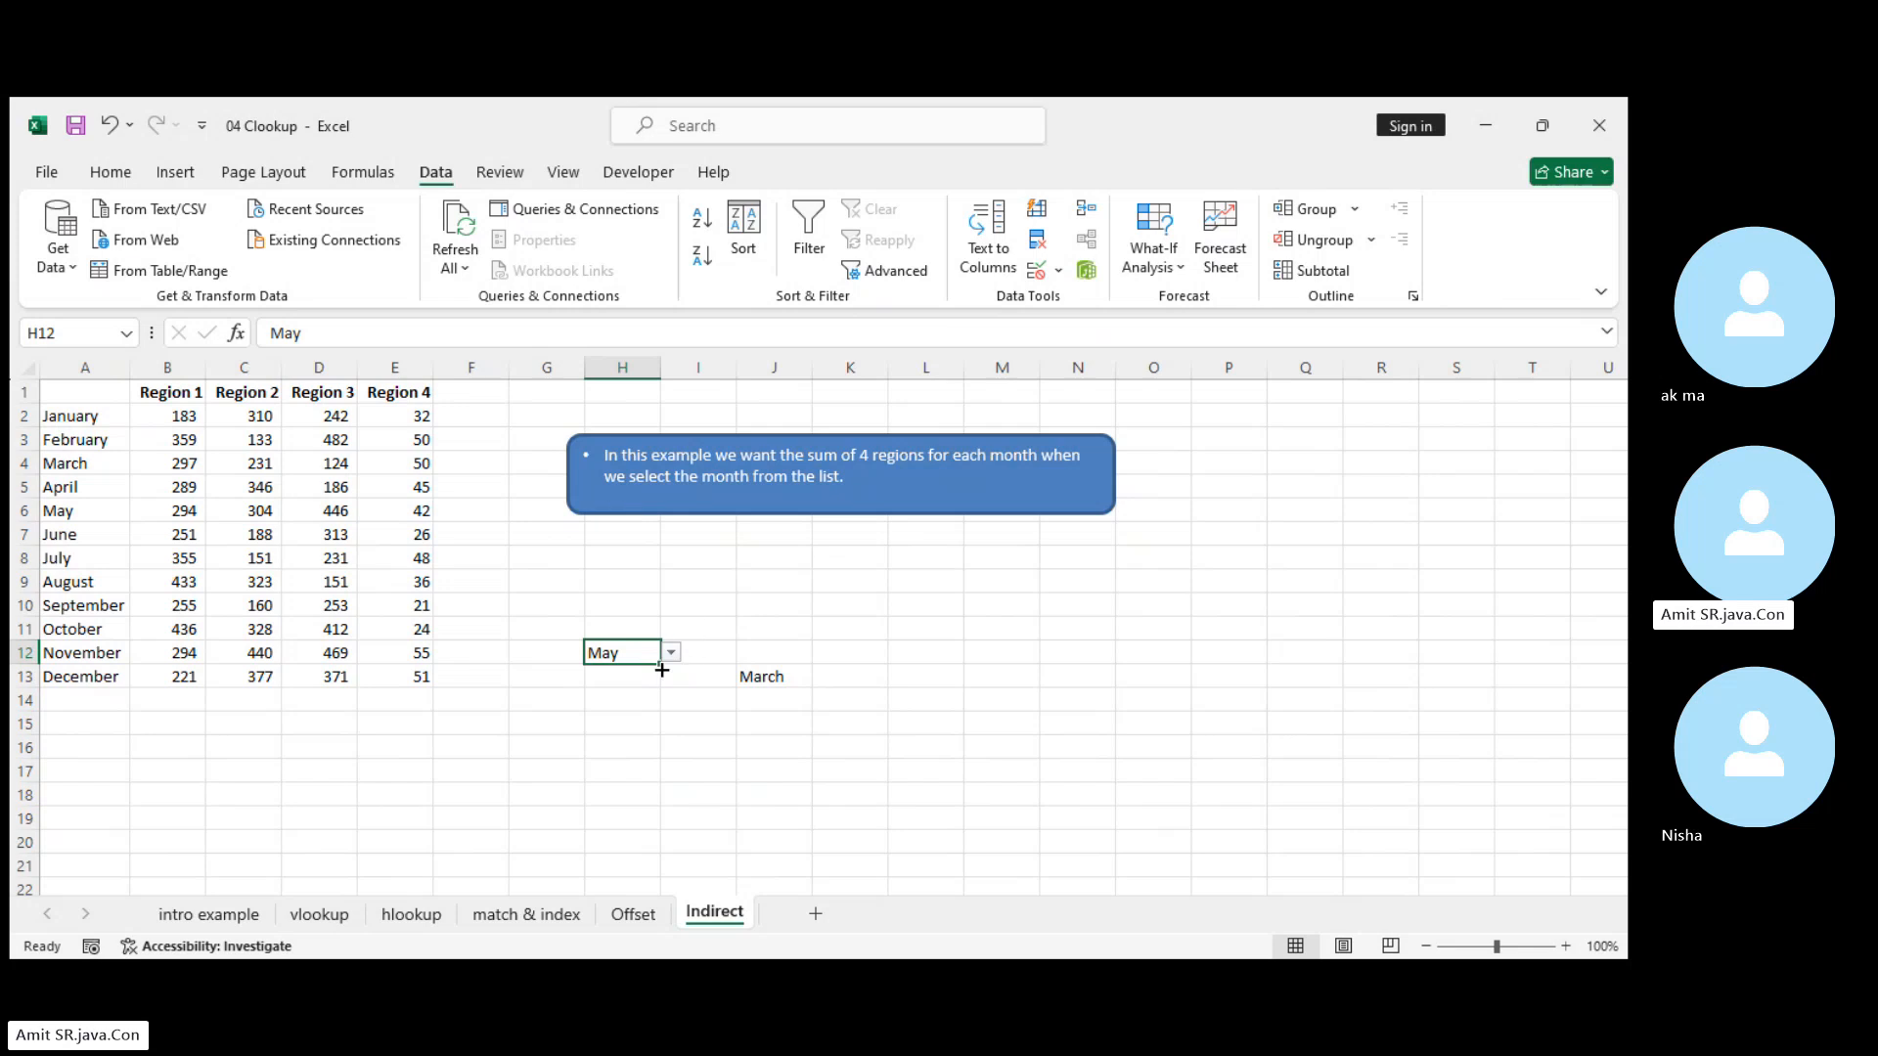
# Try to total the month chosen in H12 with the formula =INDIRECT(SUM(H12)) in cell I12
pyautogui.click(721, 654)
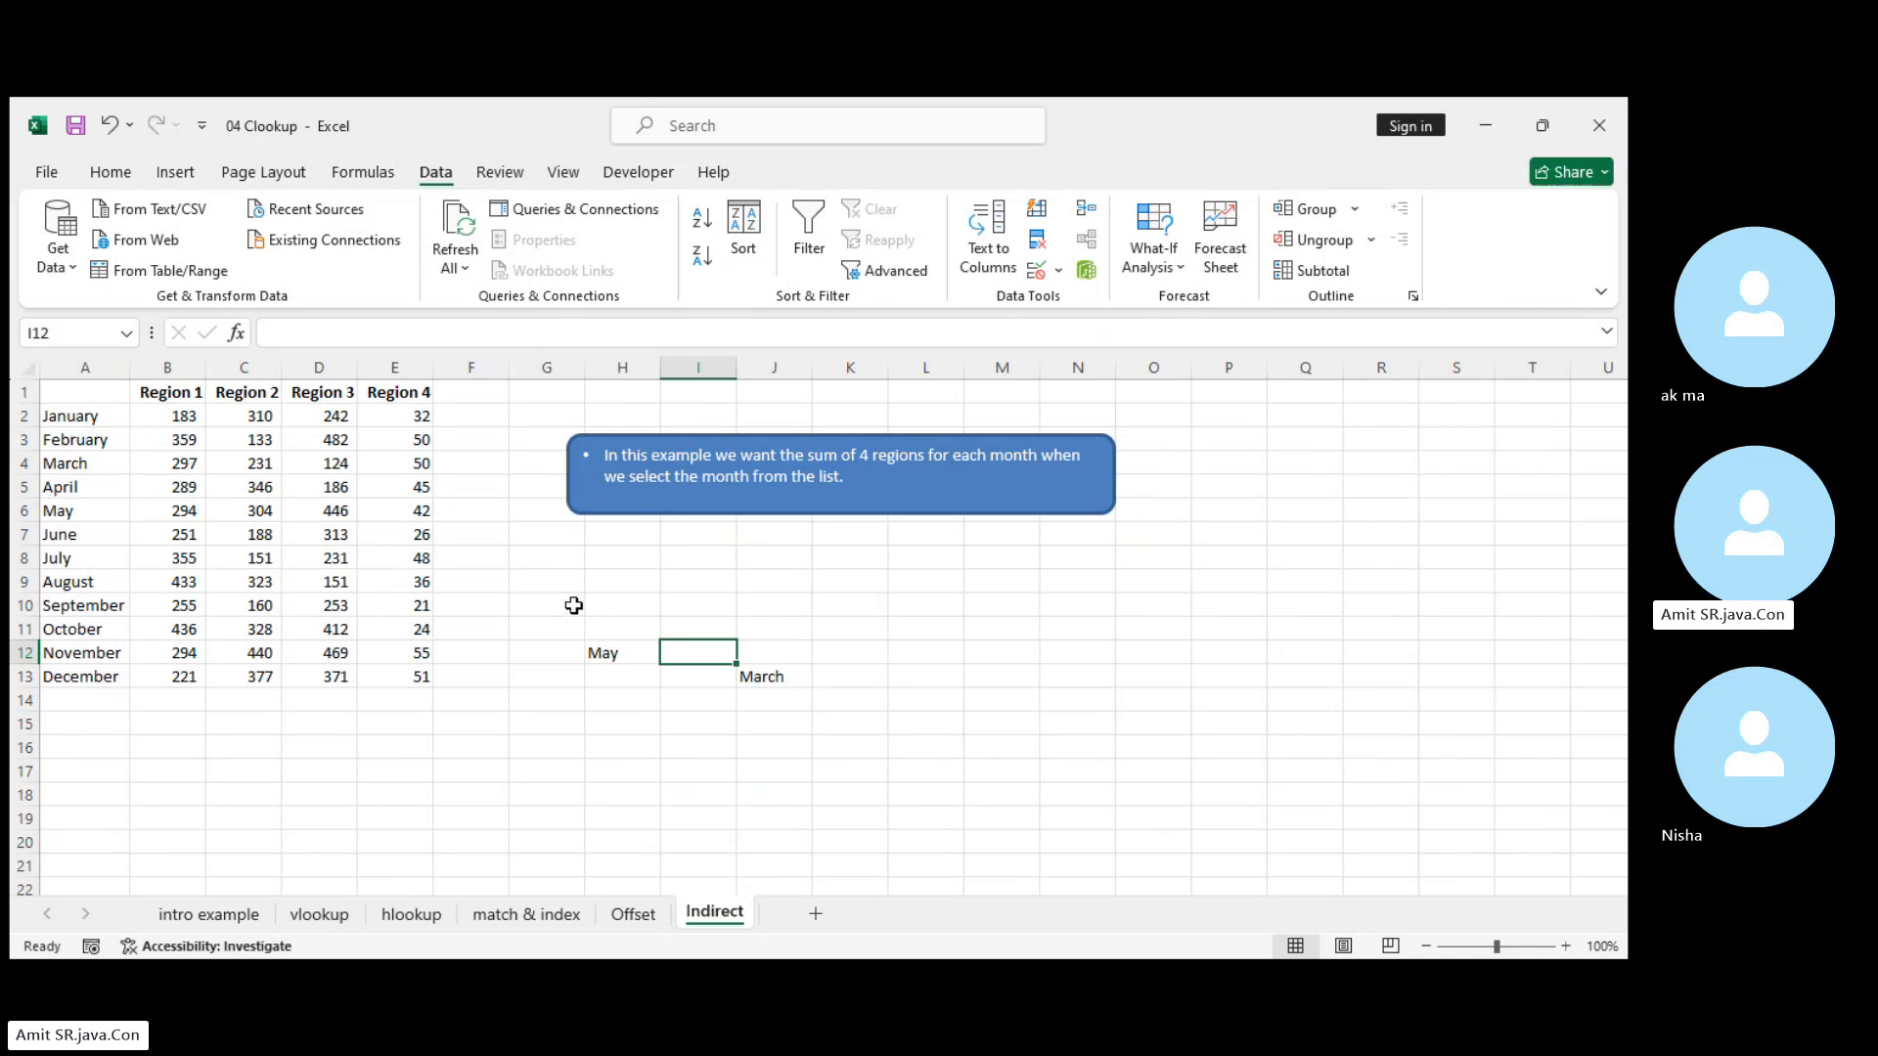
pyautogui.write('=')
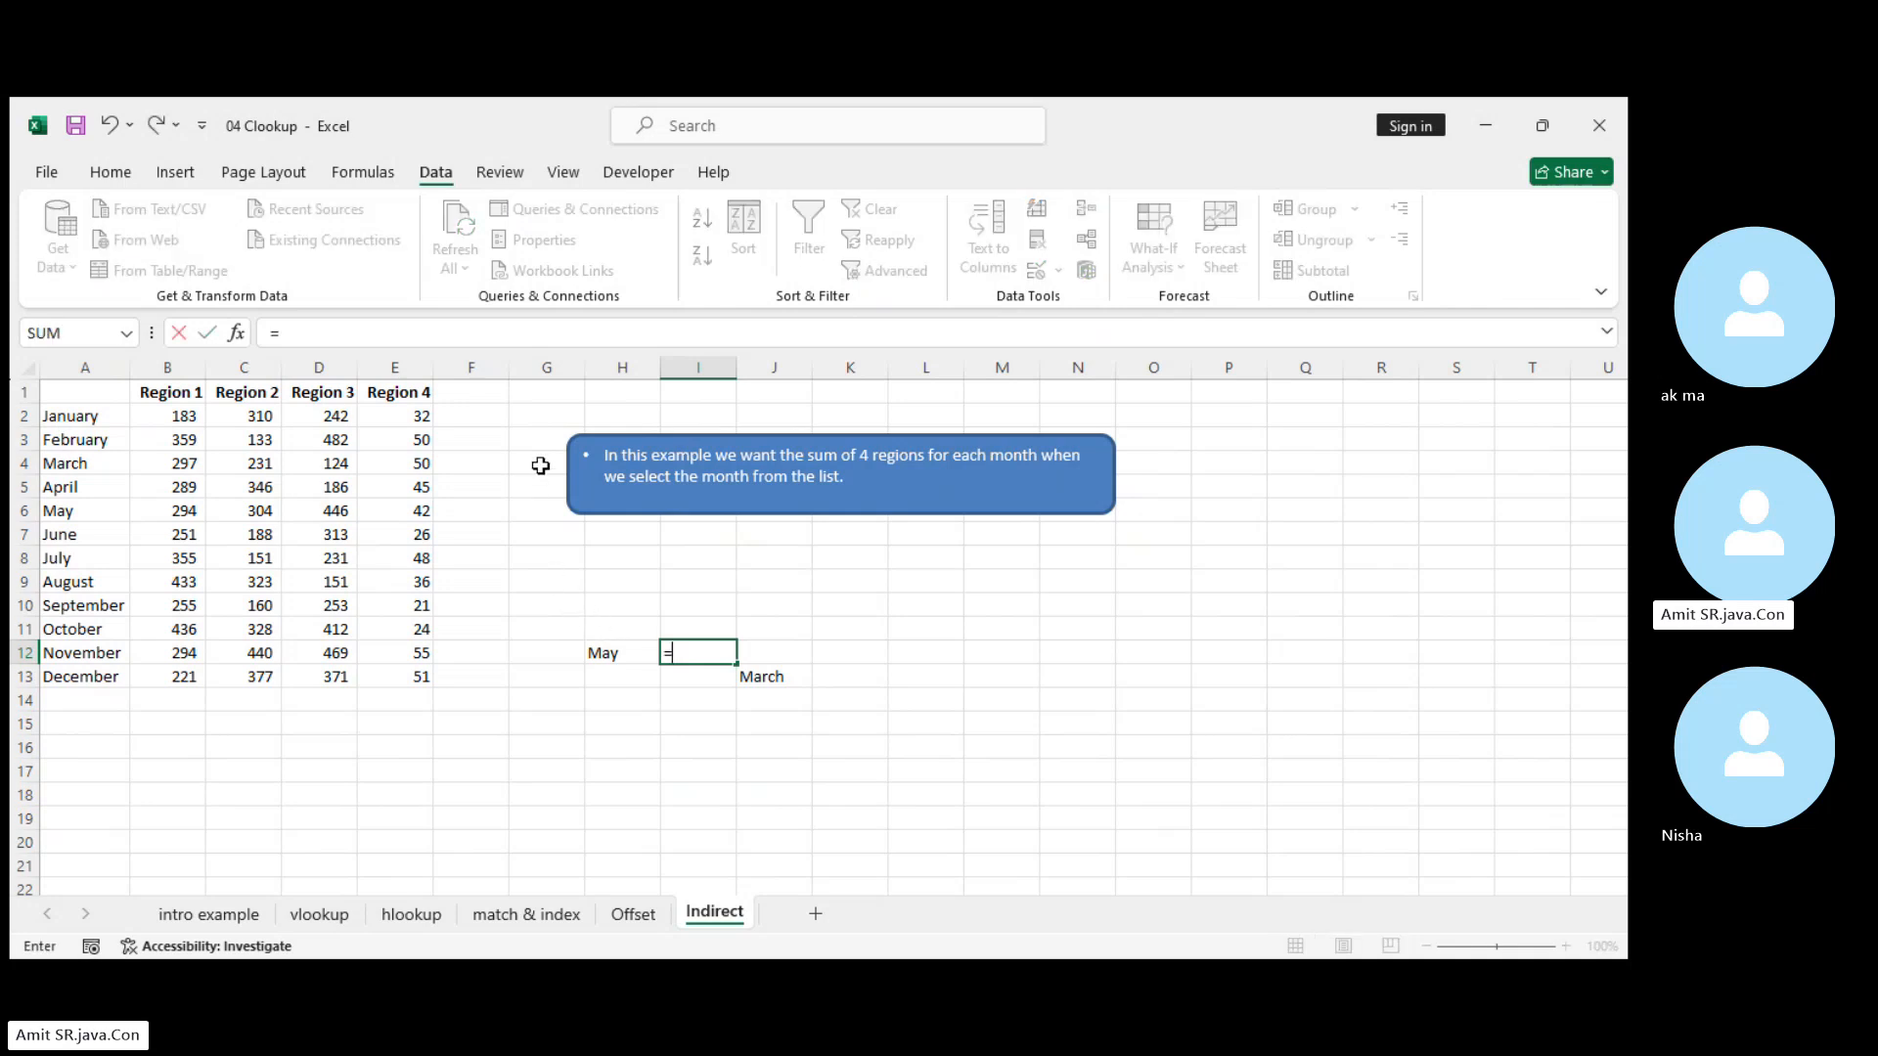
pyautogui.write('i')
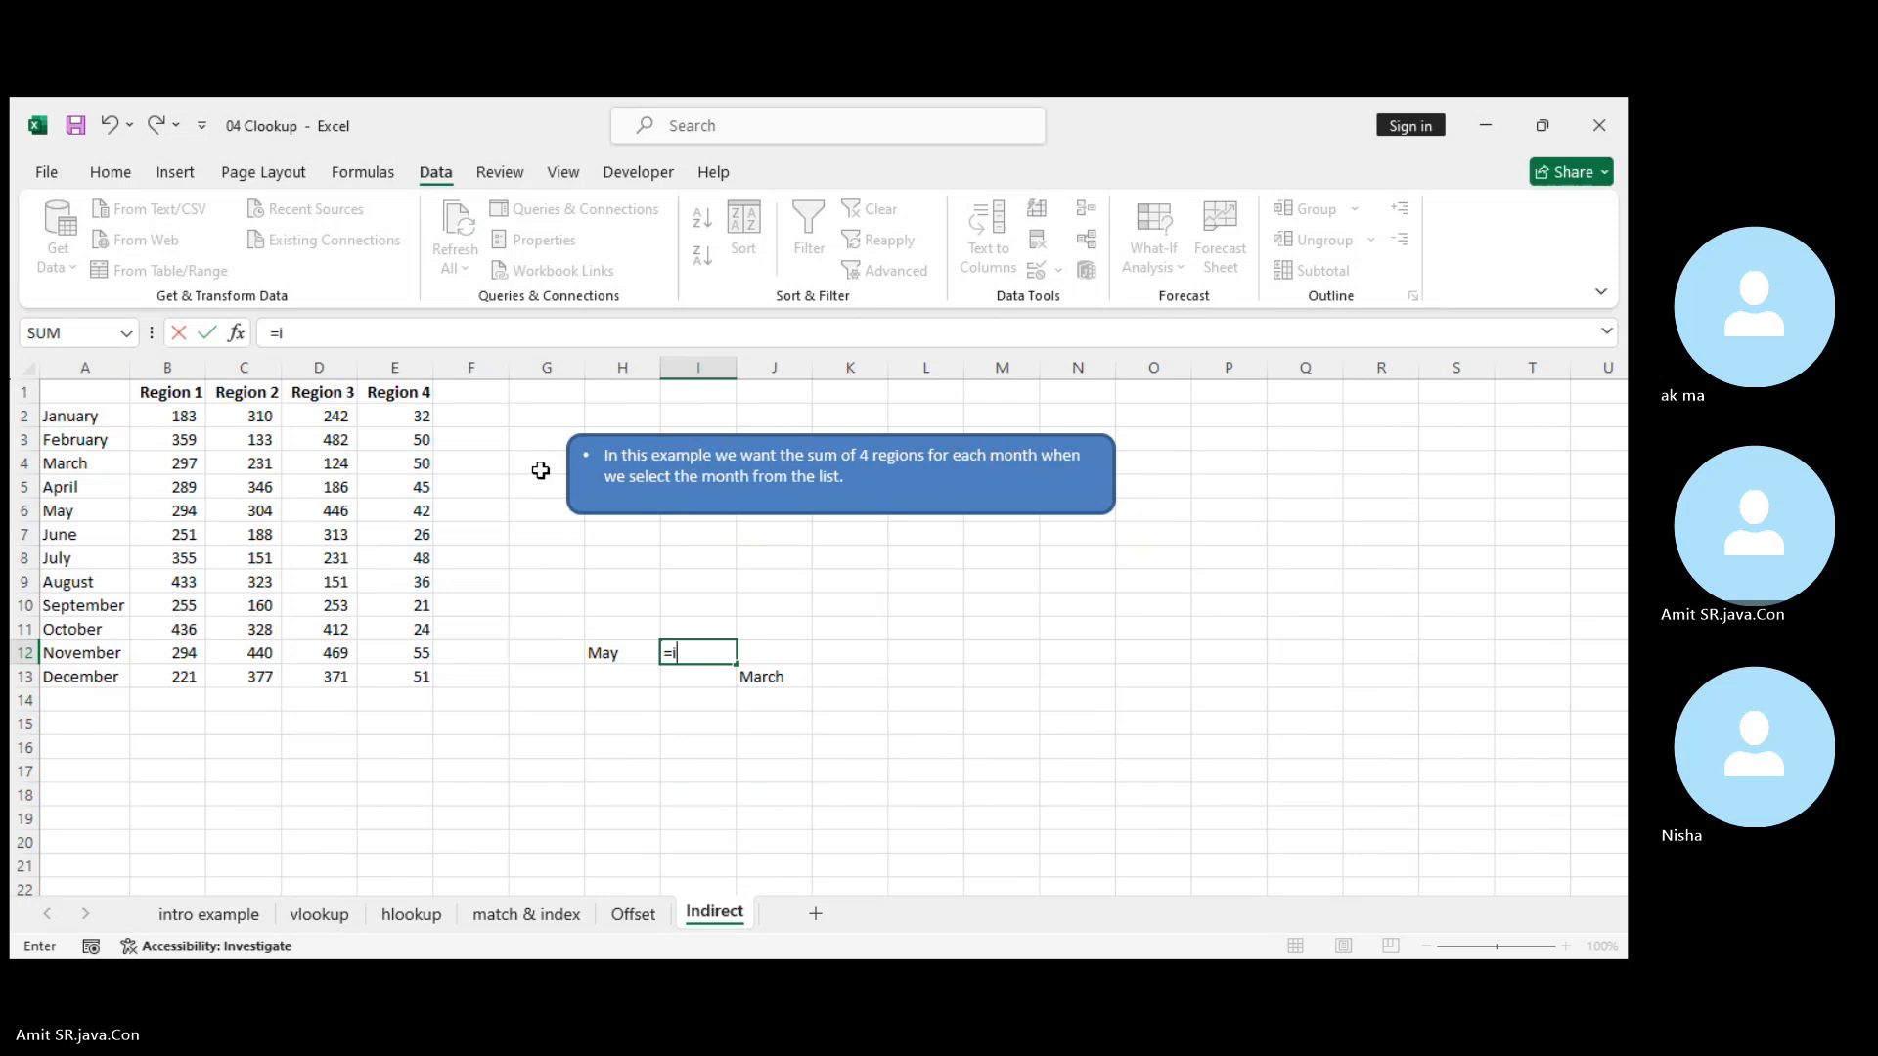
pyautogui.write('ndir')
pyautogui.press('Tab')
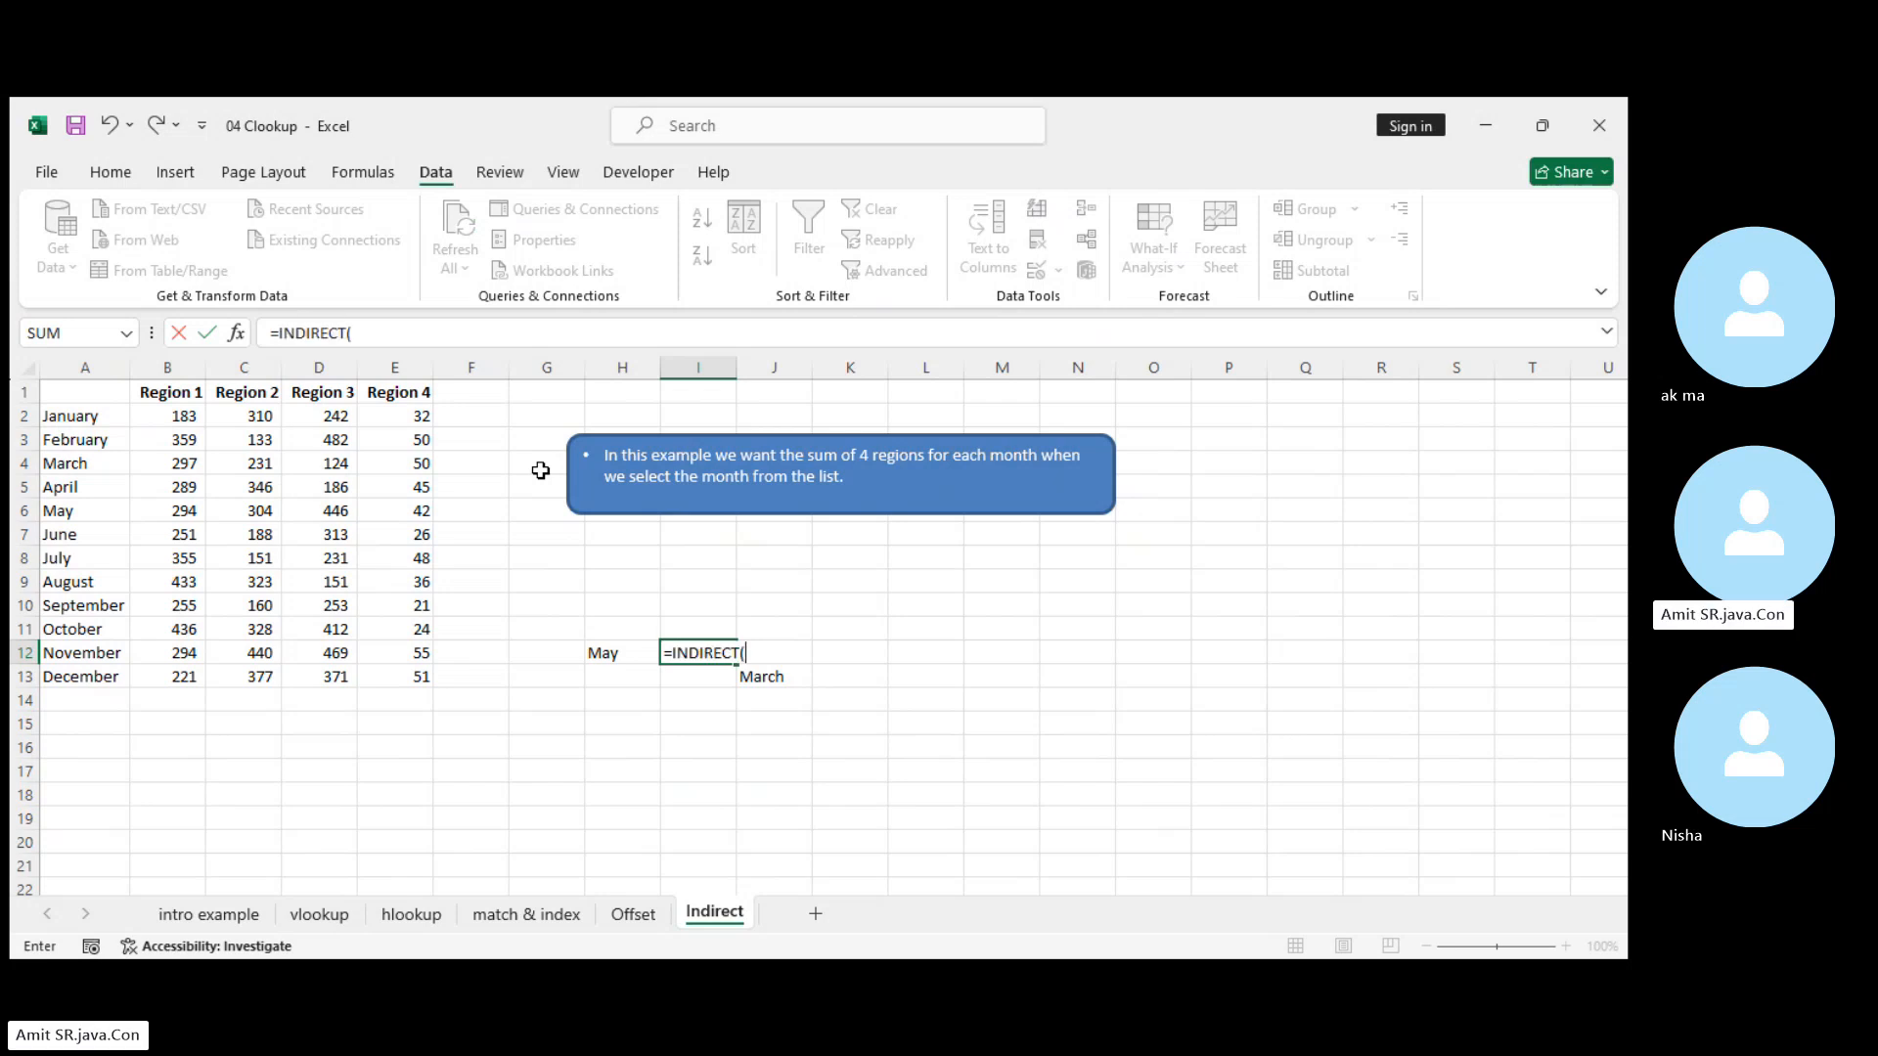
pyautogui.press('Return')
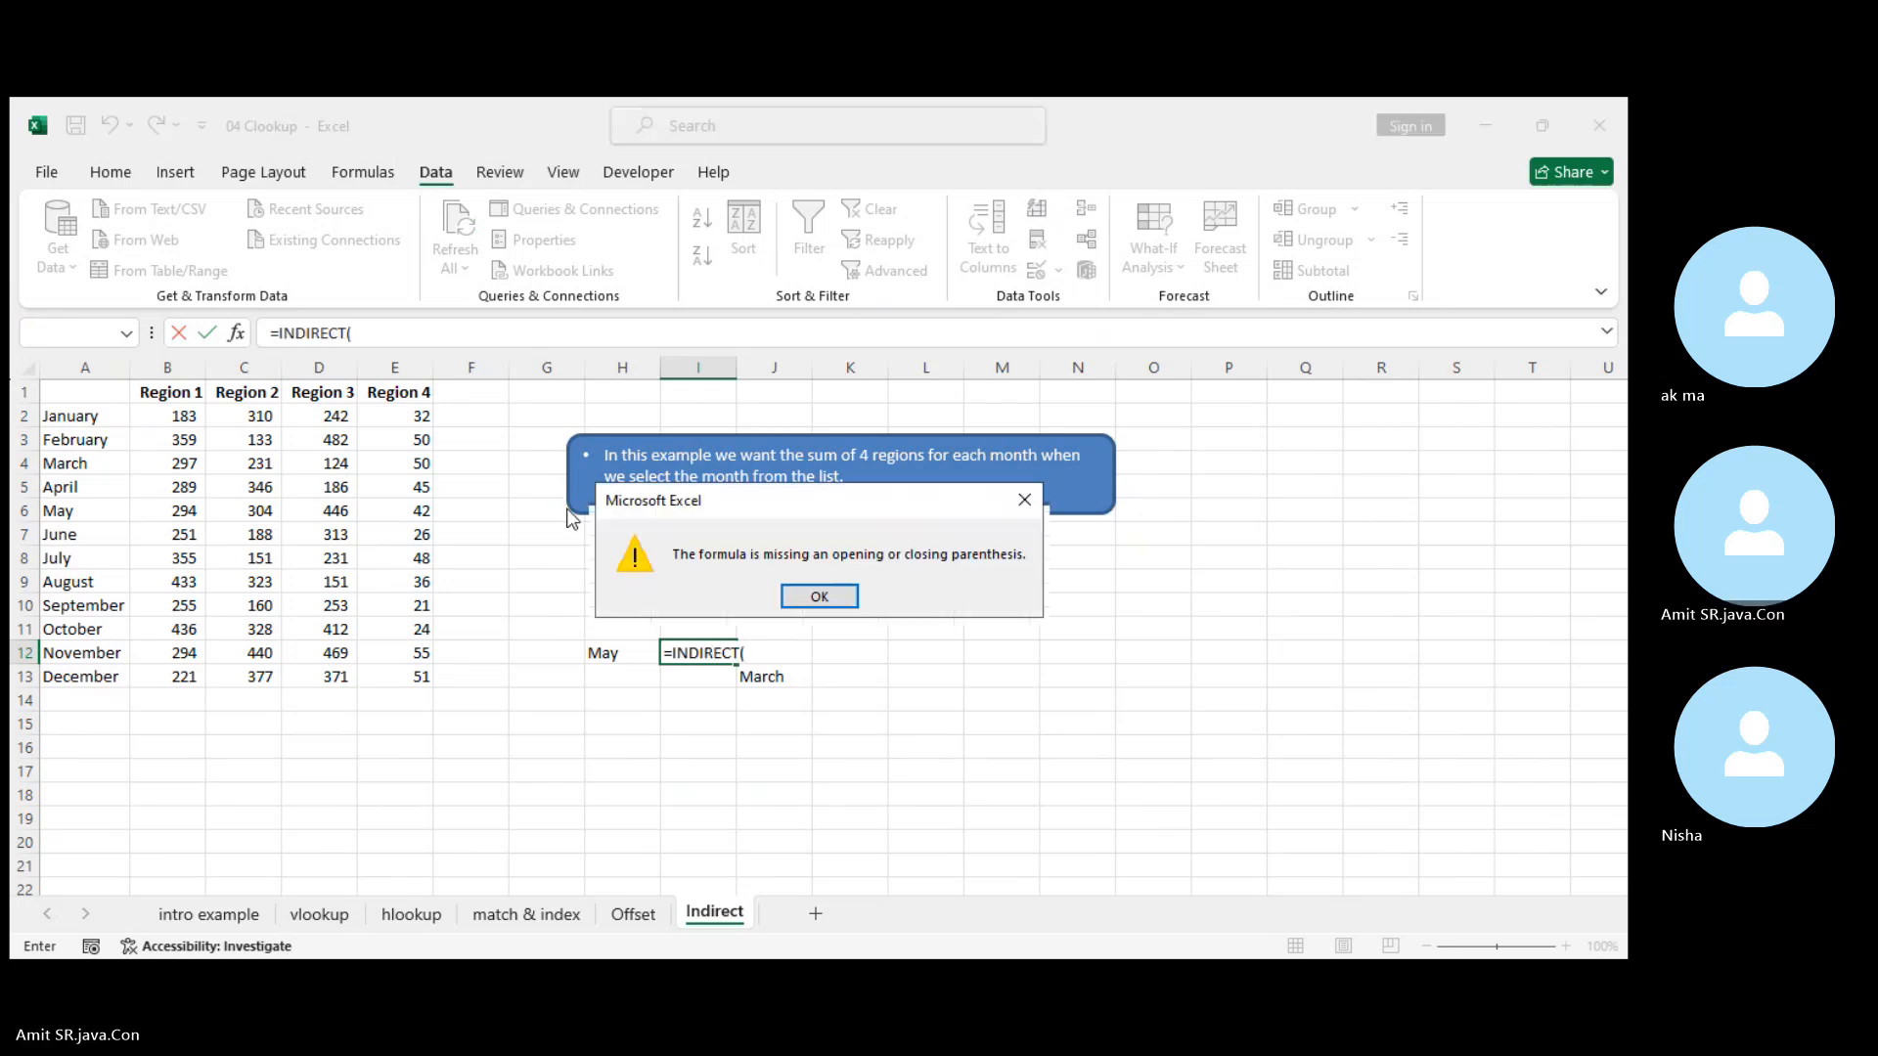
pyautogui.click(836, 587)
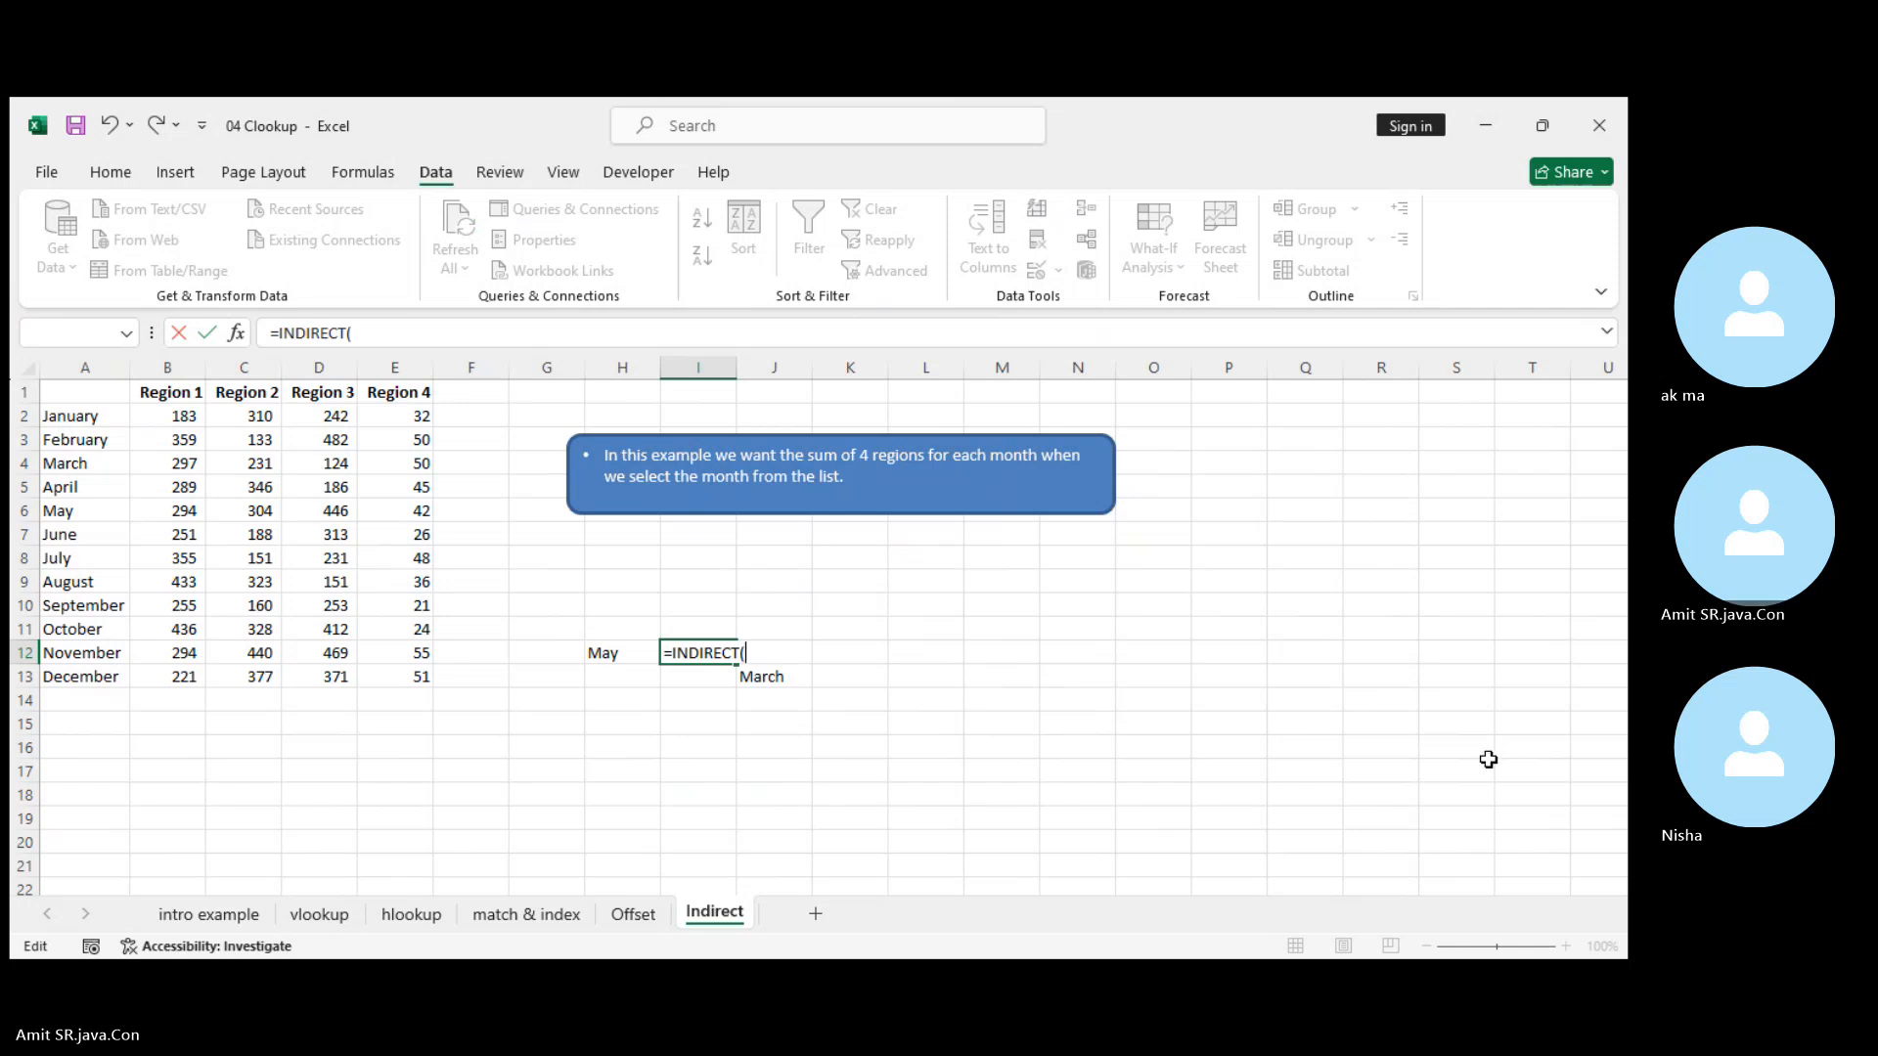
pyautogui.write('sum(')
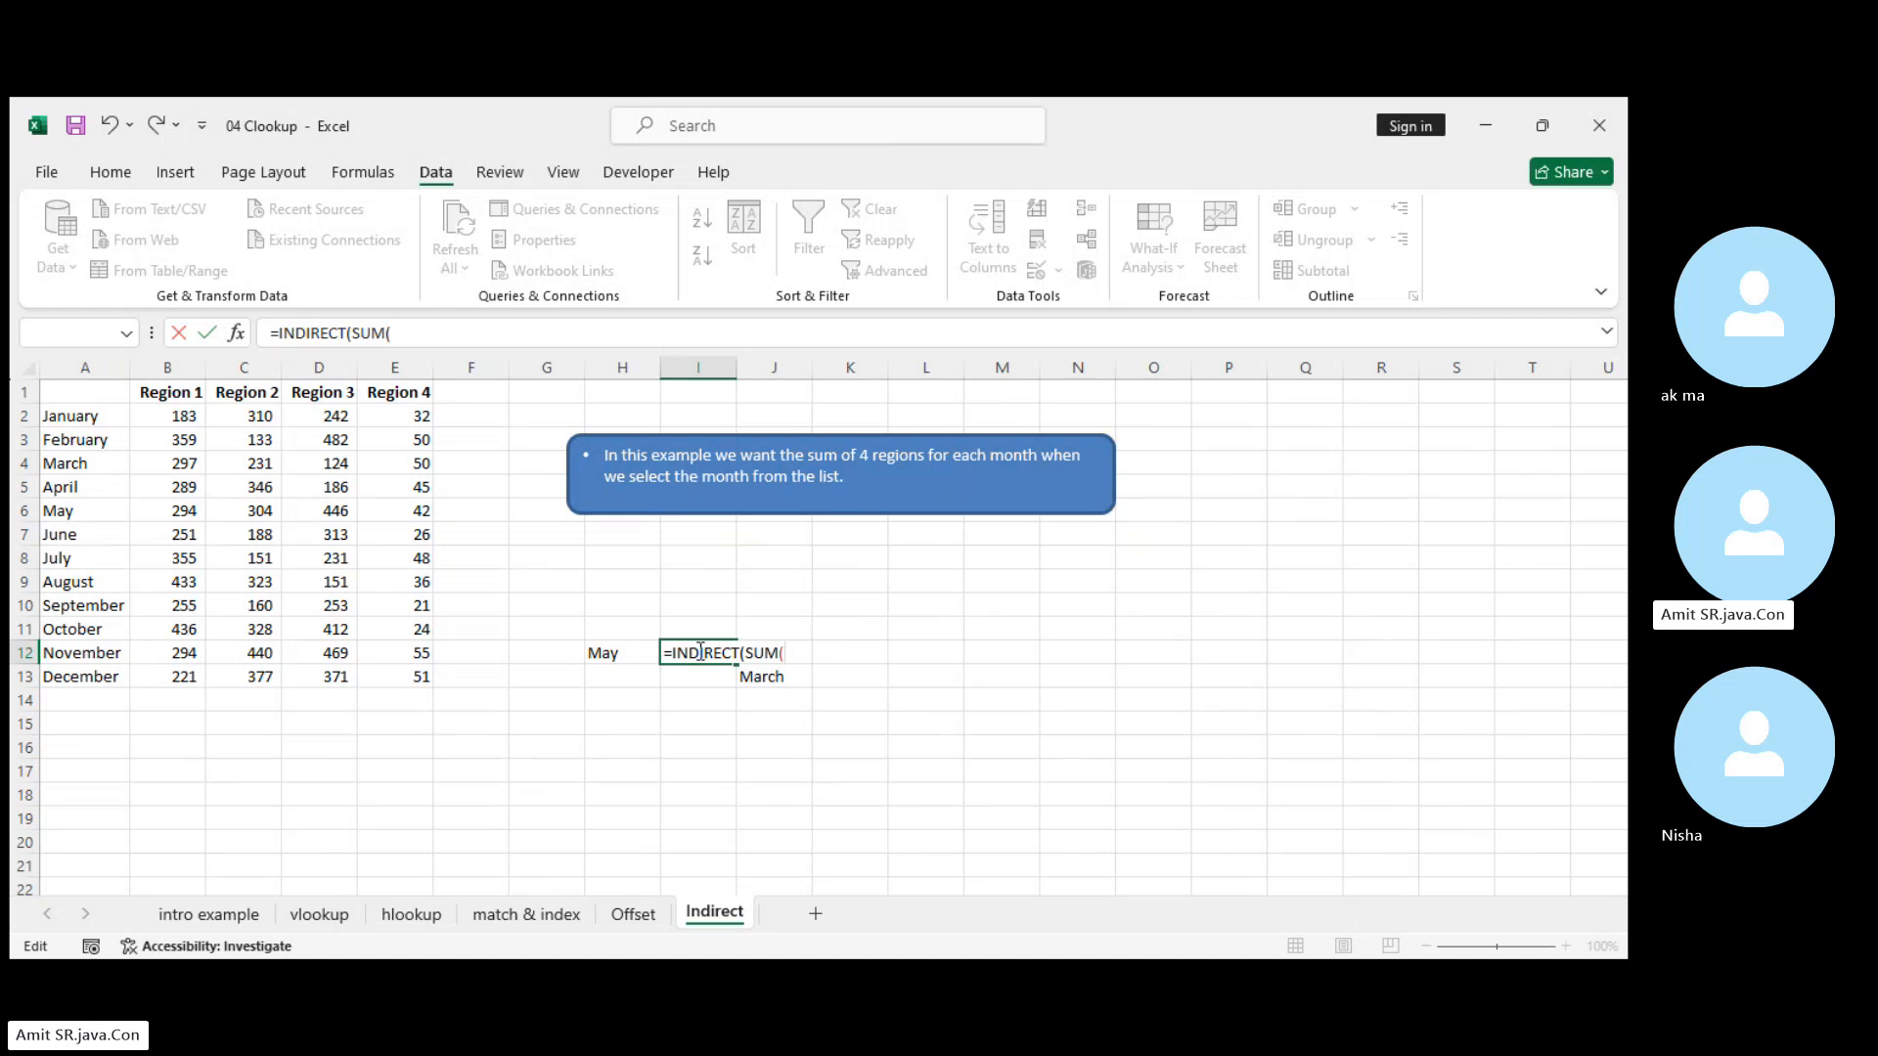
pyautogui.click(613, 654)
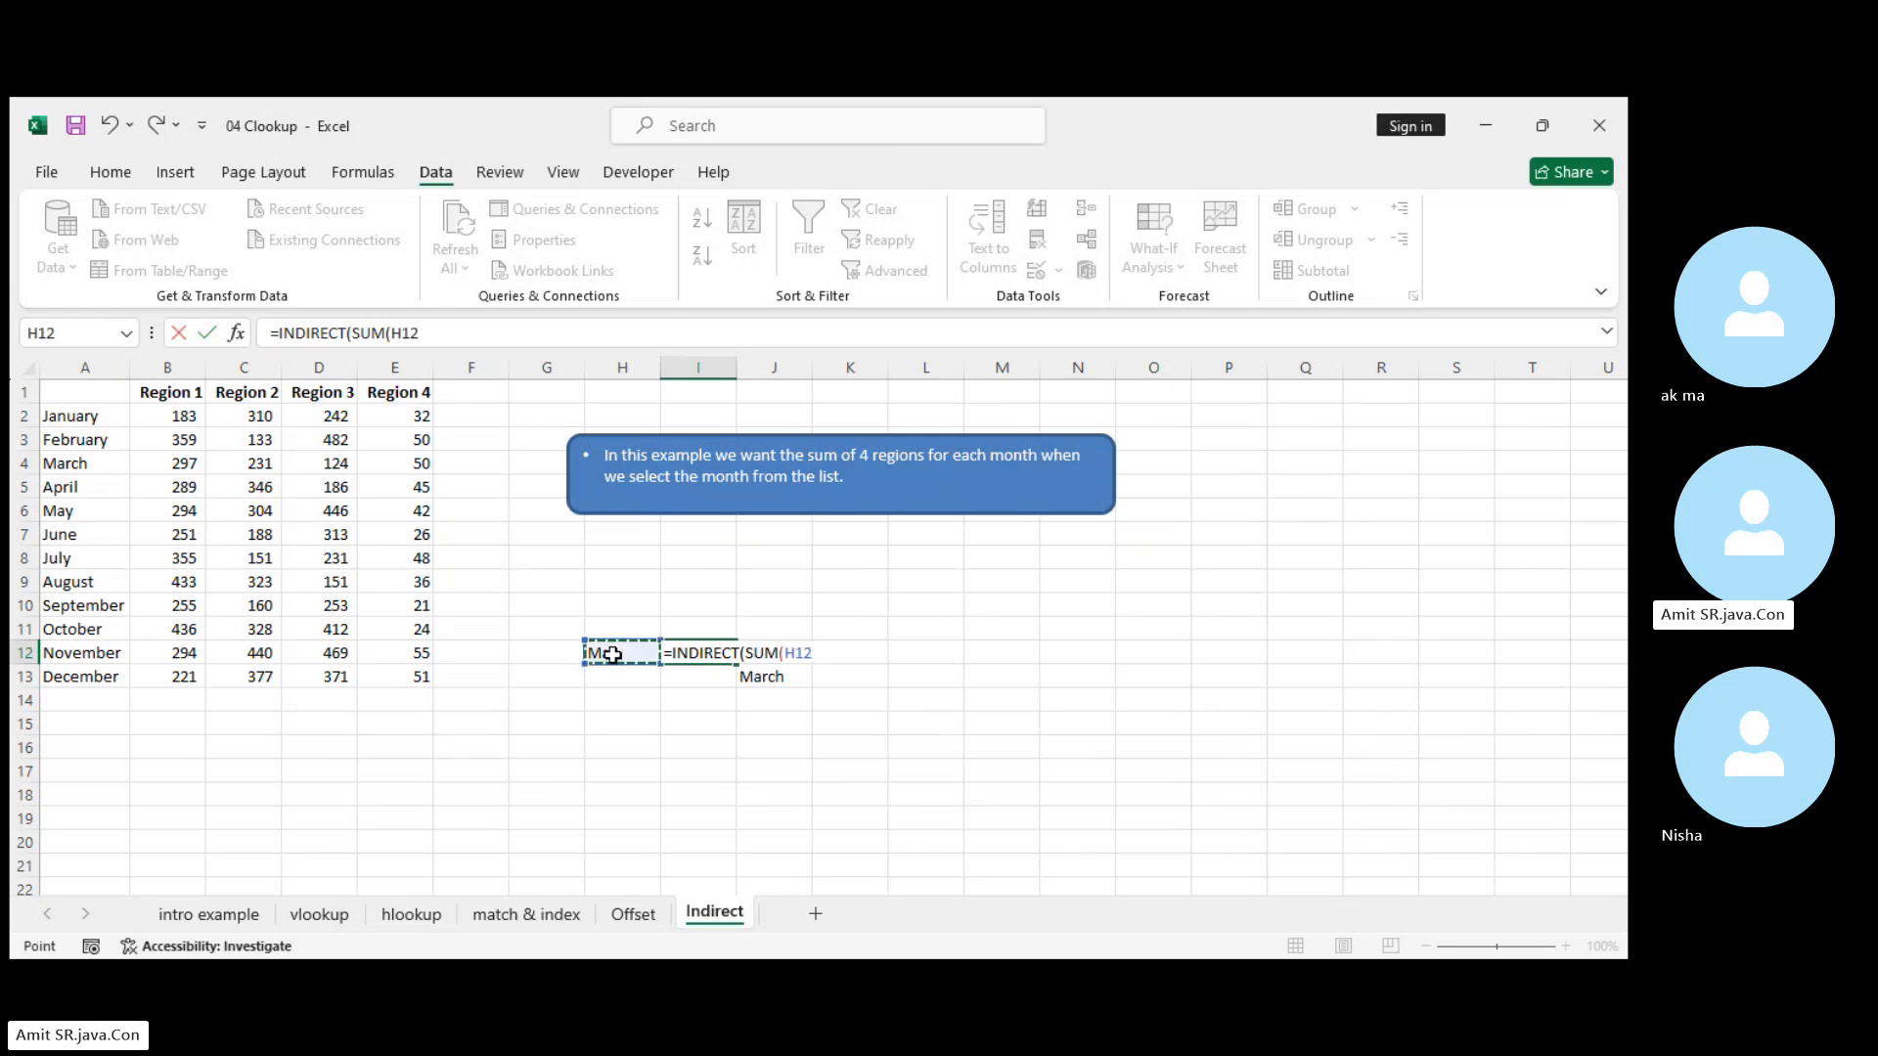
pyautogui.write('))')
pyautogui.press('Return')
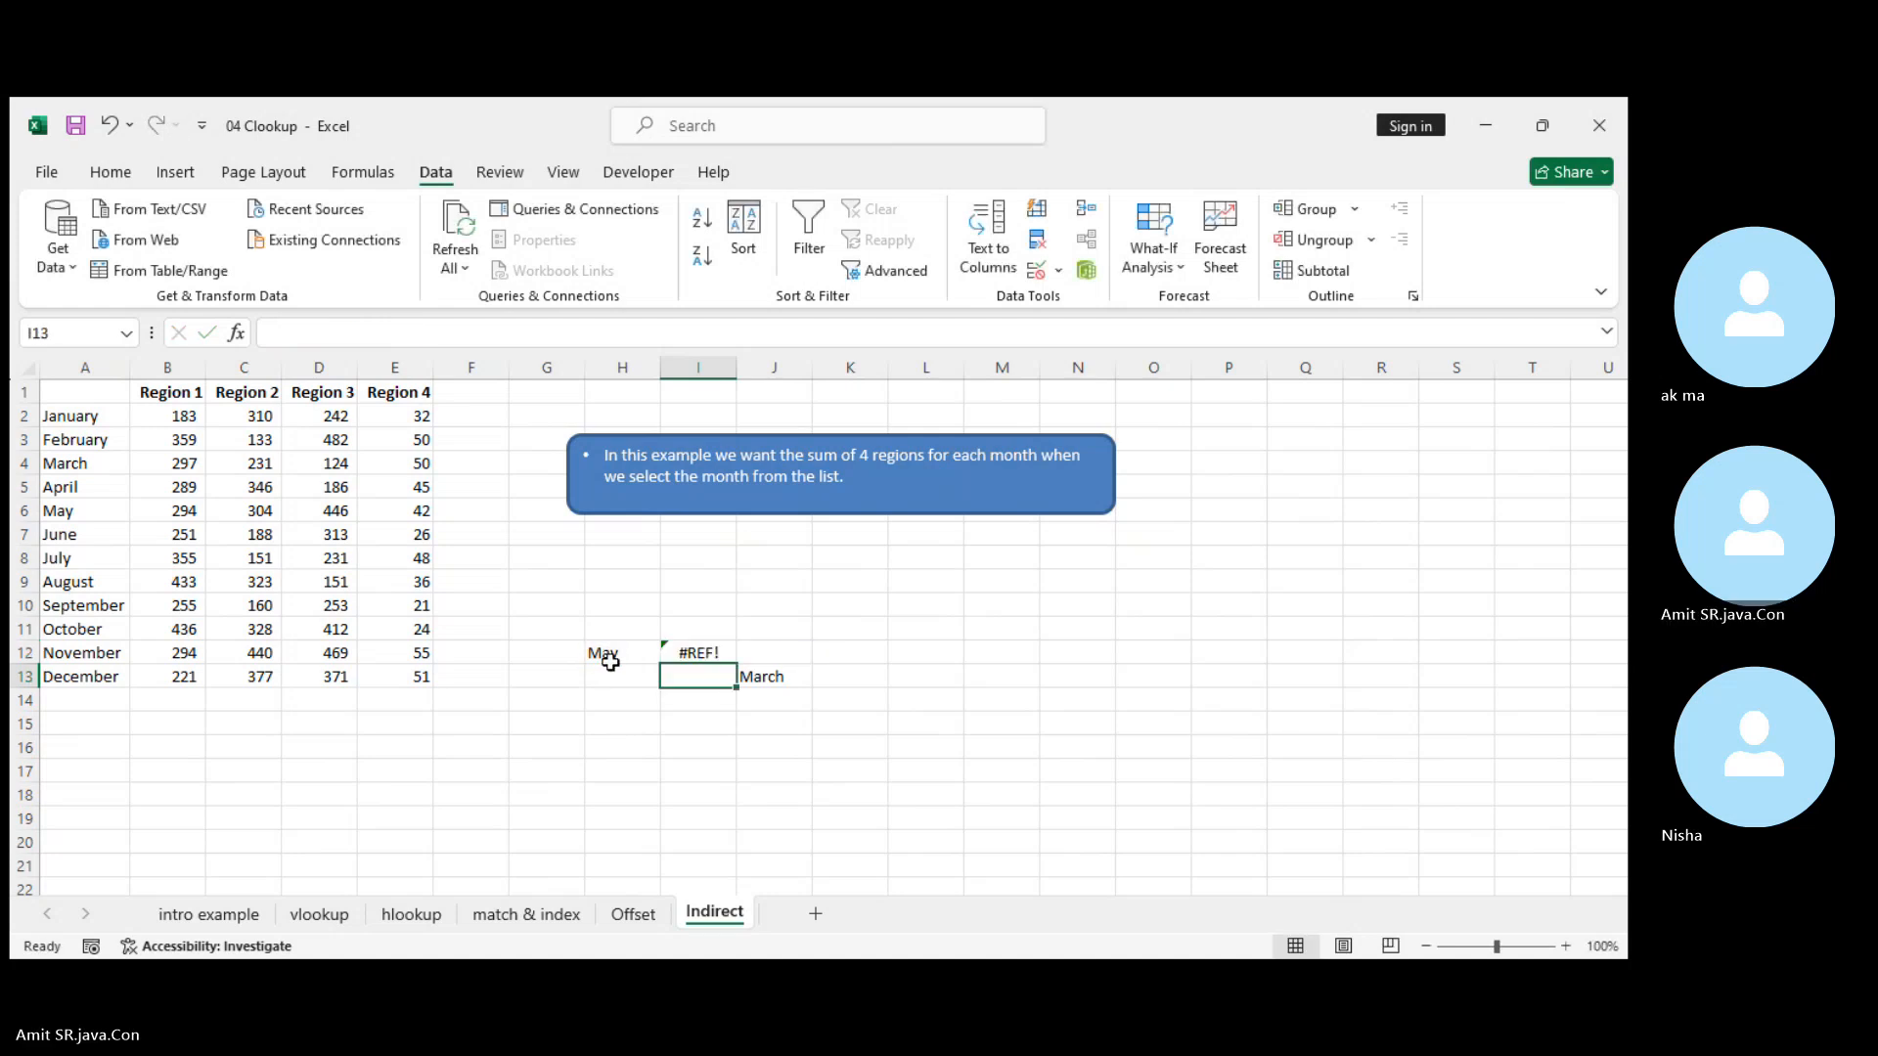
# Replace the formula in cell I12 with =SUM(INDIRECT(H12)) to total the chosen month's four regions
pyautogui.click(713, 653)
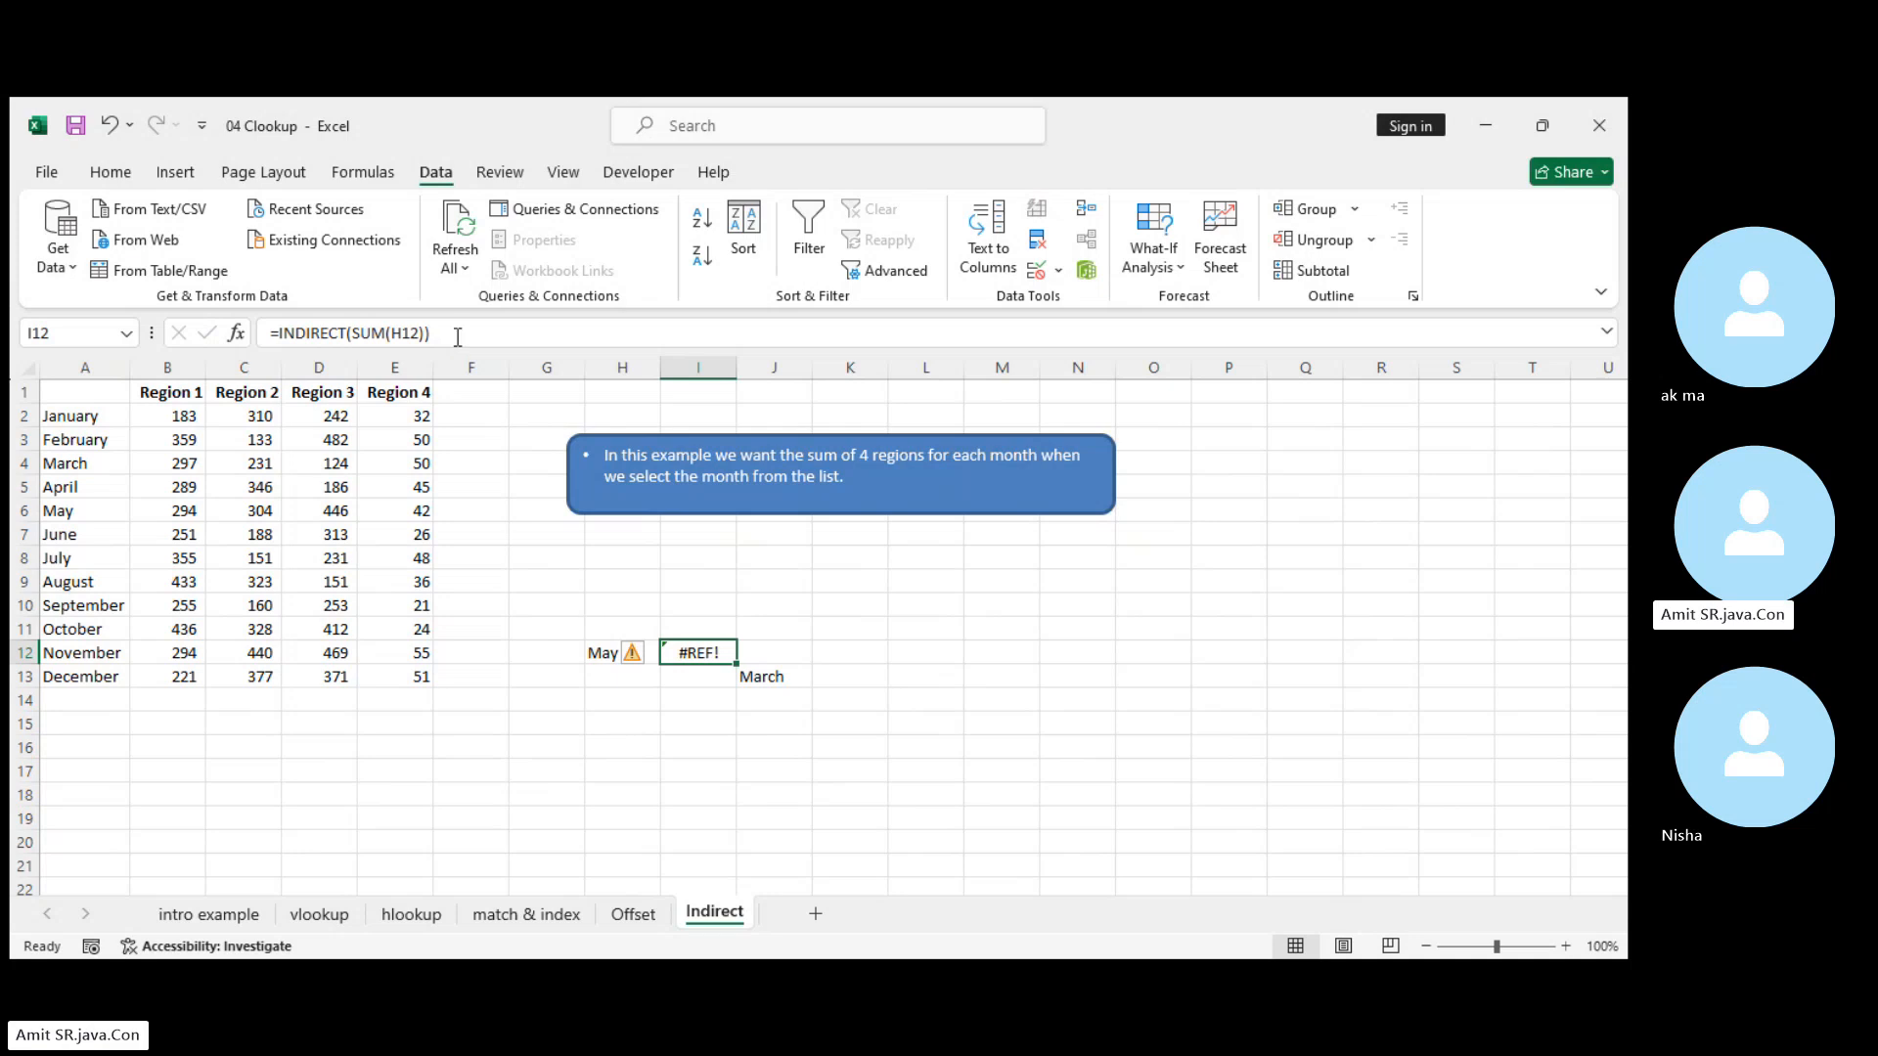
pyautogui.moveTo(433, 334); pyautogui.dragTo(206, 332)
pyautogui.press('BackSpace')
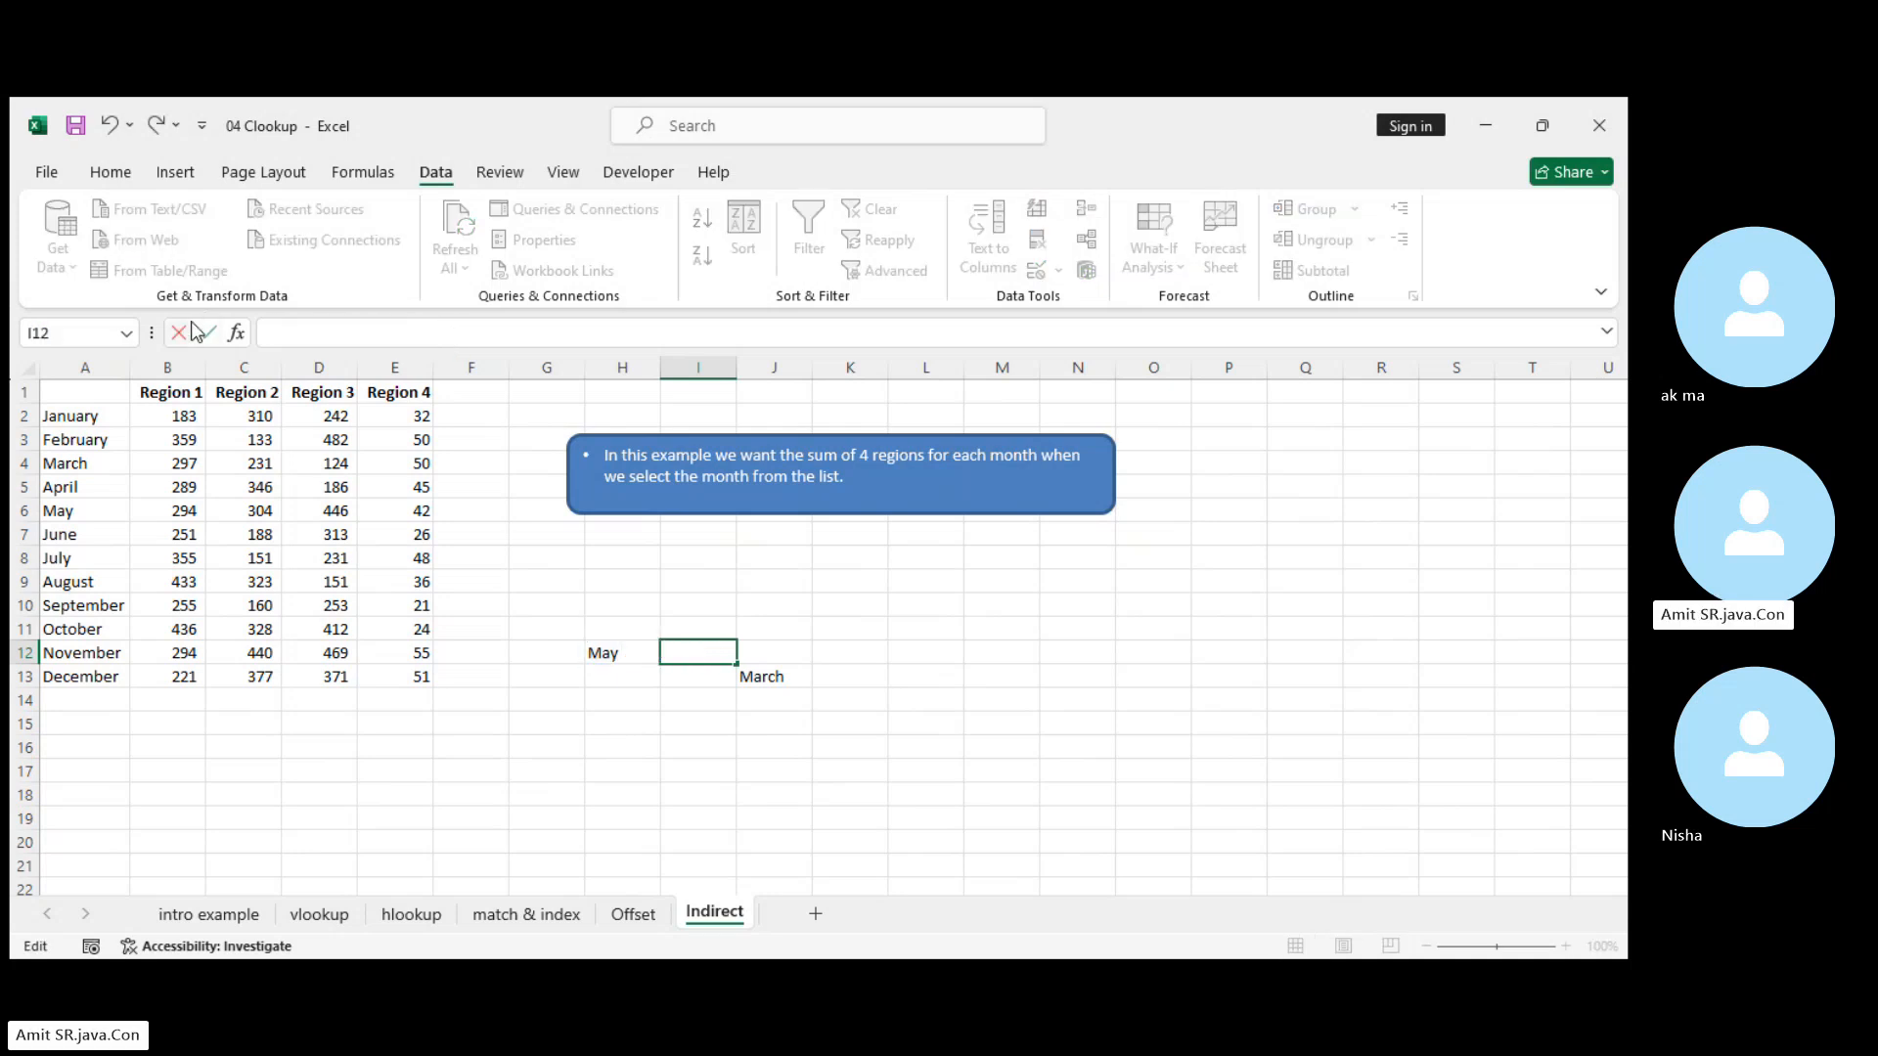
pyautogui.write('=sum')
pyautogui.press('Tab')
pyautogui.write('indi')
pyautogui.press('Tab')
pyautogui.click(619, 653)
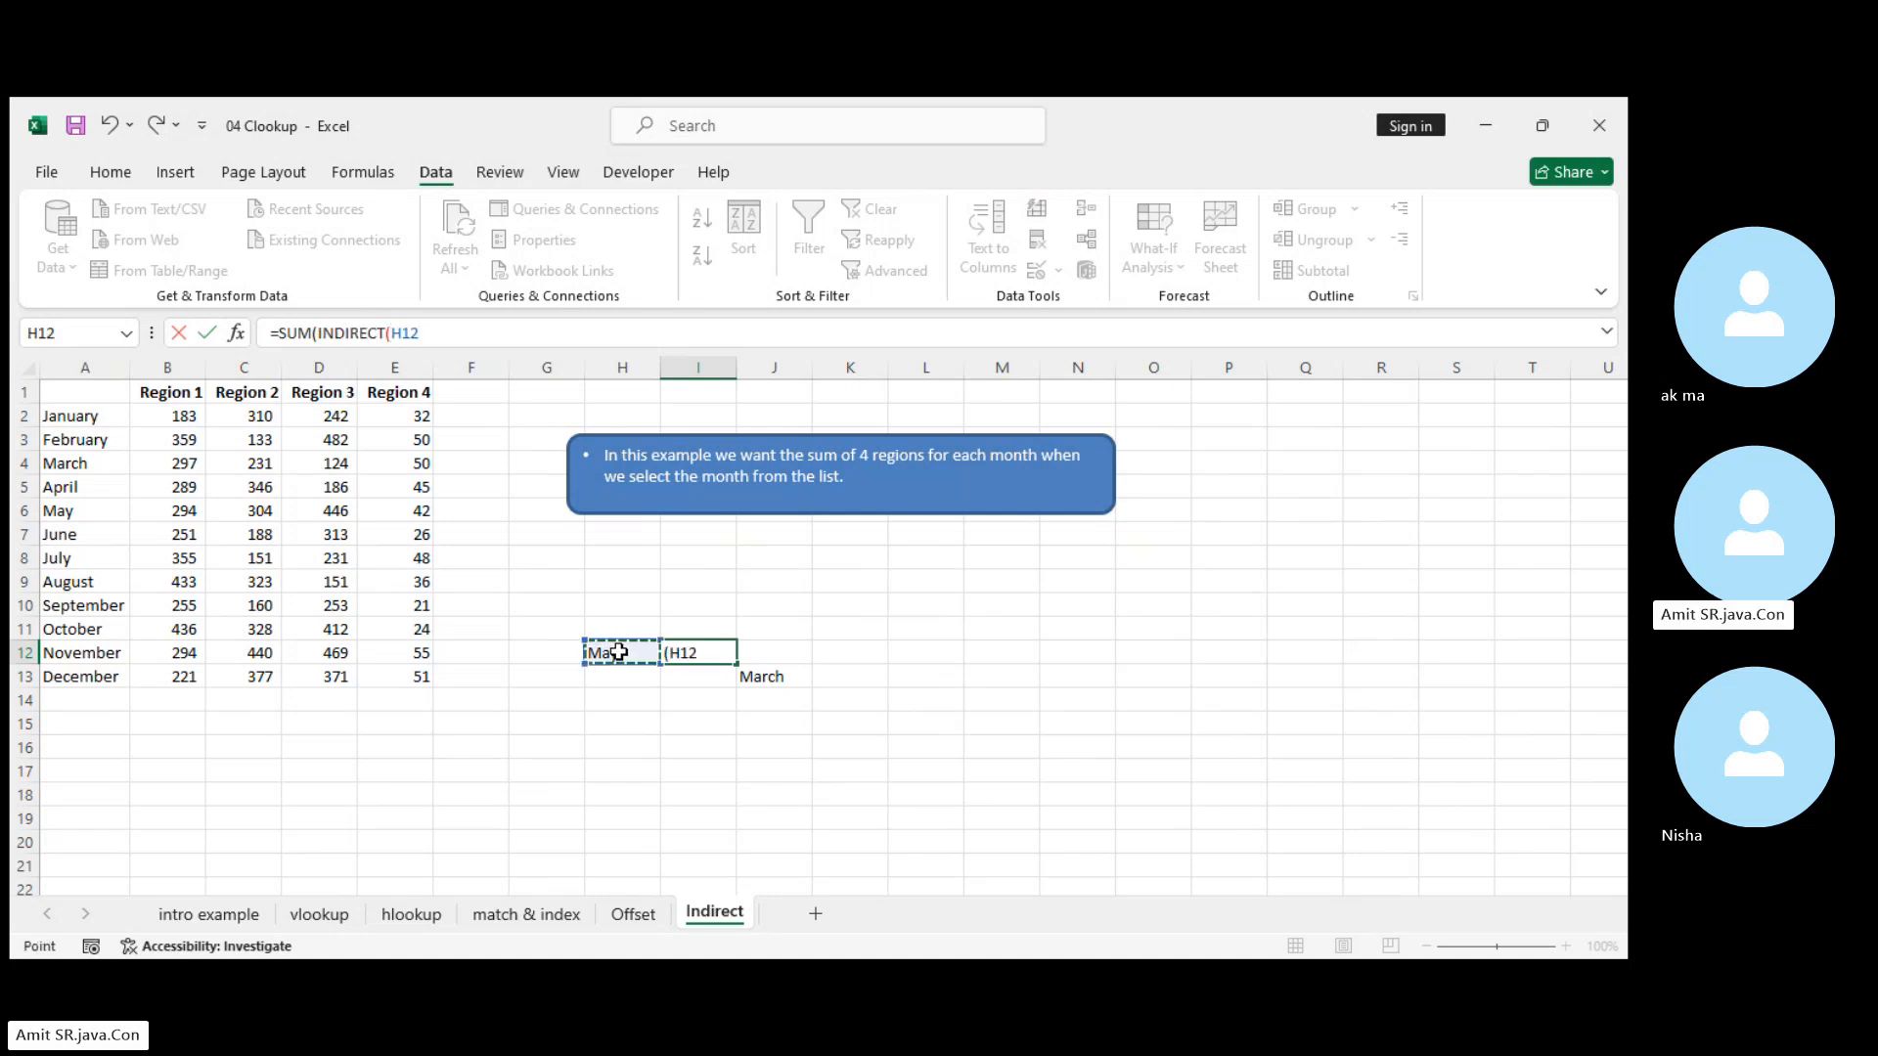
pyautogui.write('))')
pyautogui.press('Return')
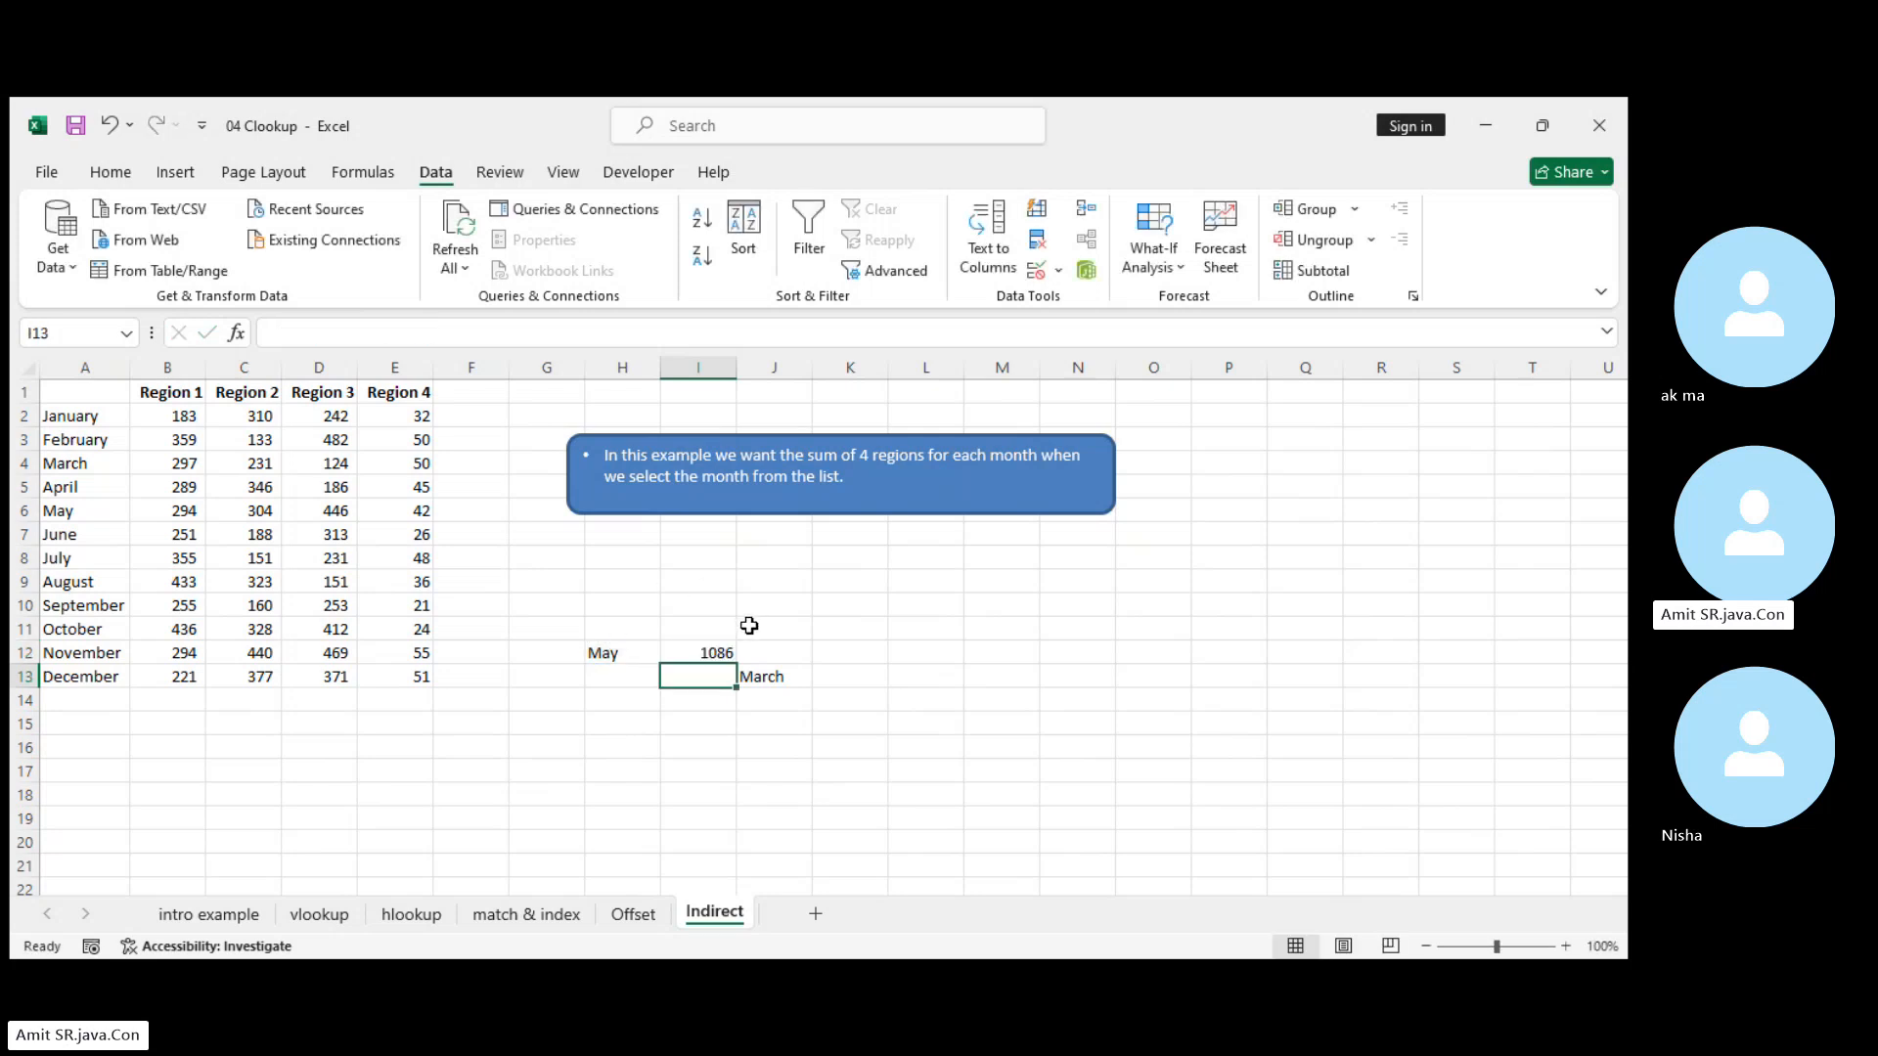
# Test the total in I12 by choosing August, followed by October, from the month list in H12
pyautogui.click(726, 650)
pyautogui.click(600, 651)
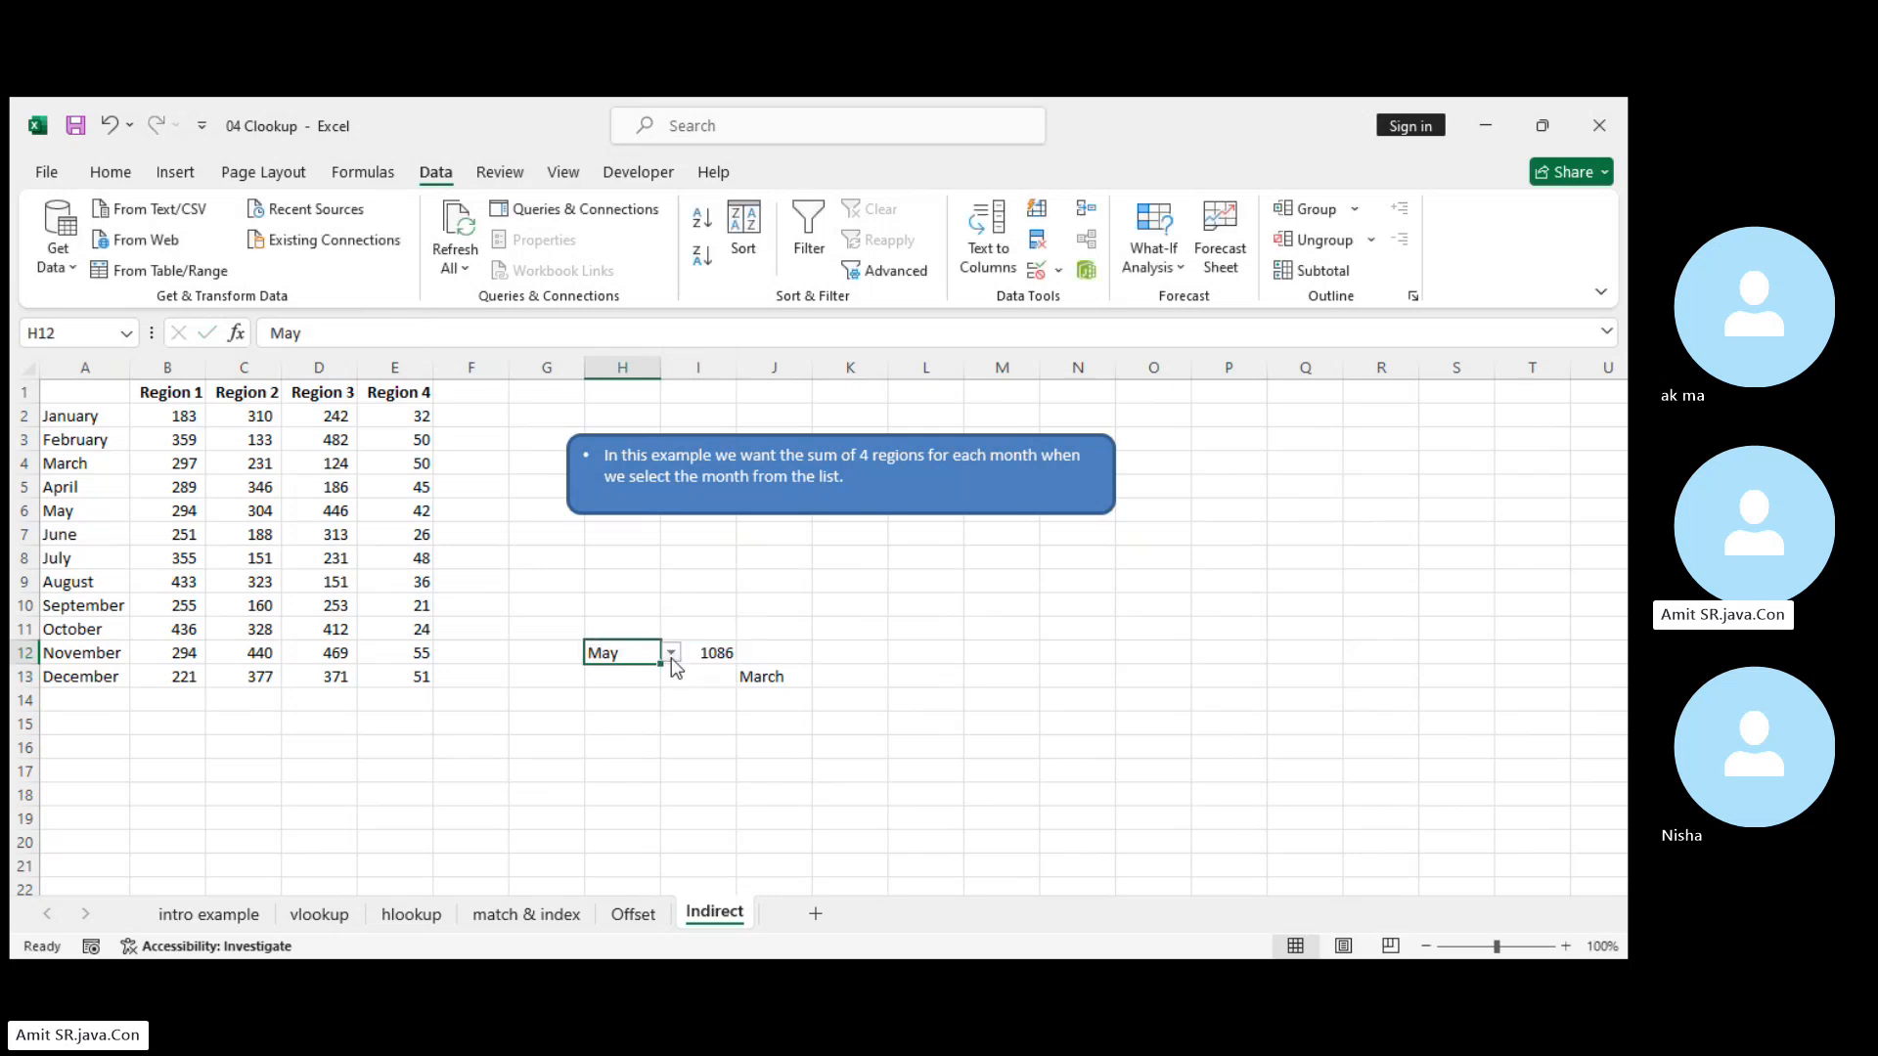
pyautogui.click(671, 653)
pyautogui.click(637, 716)
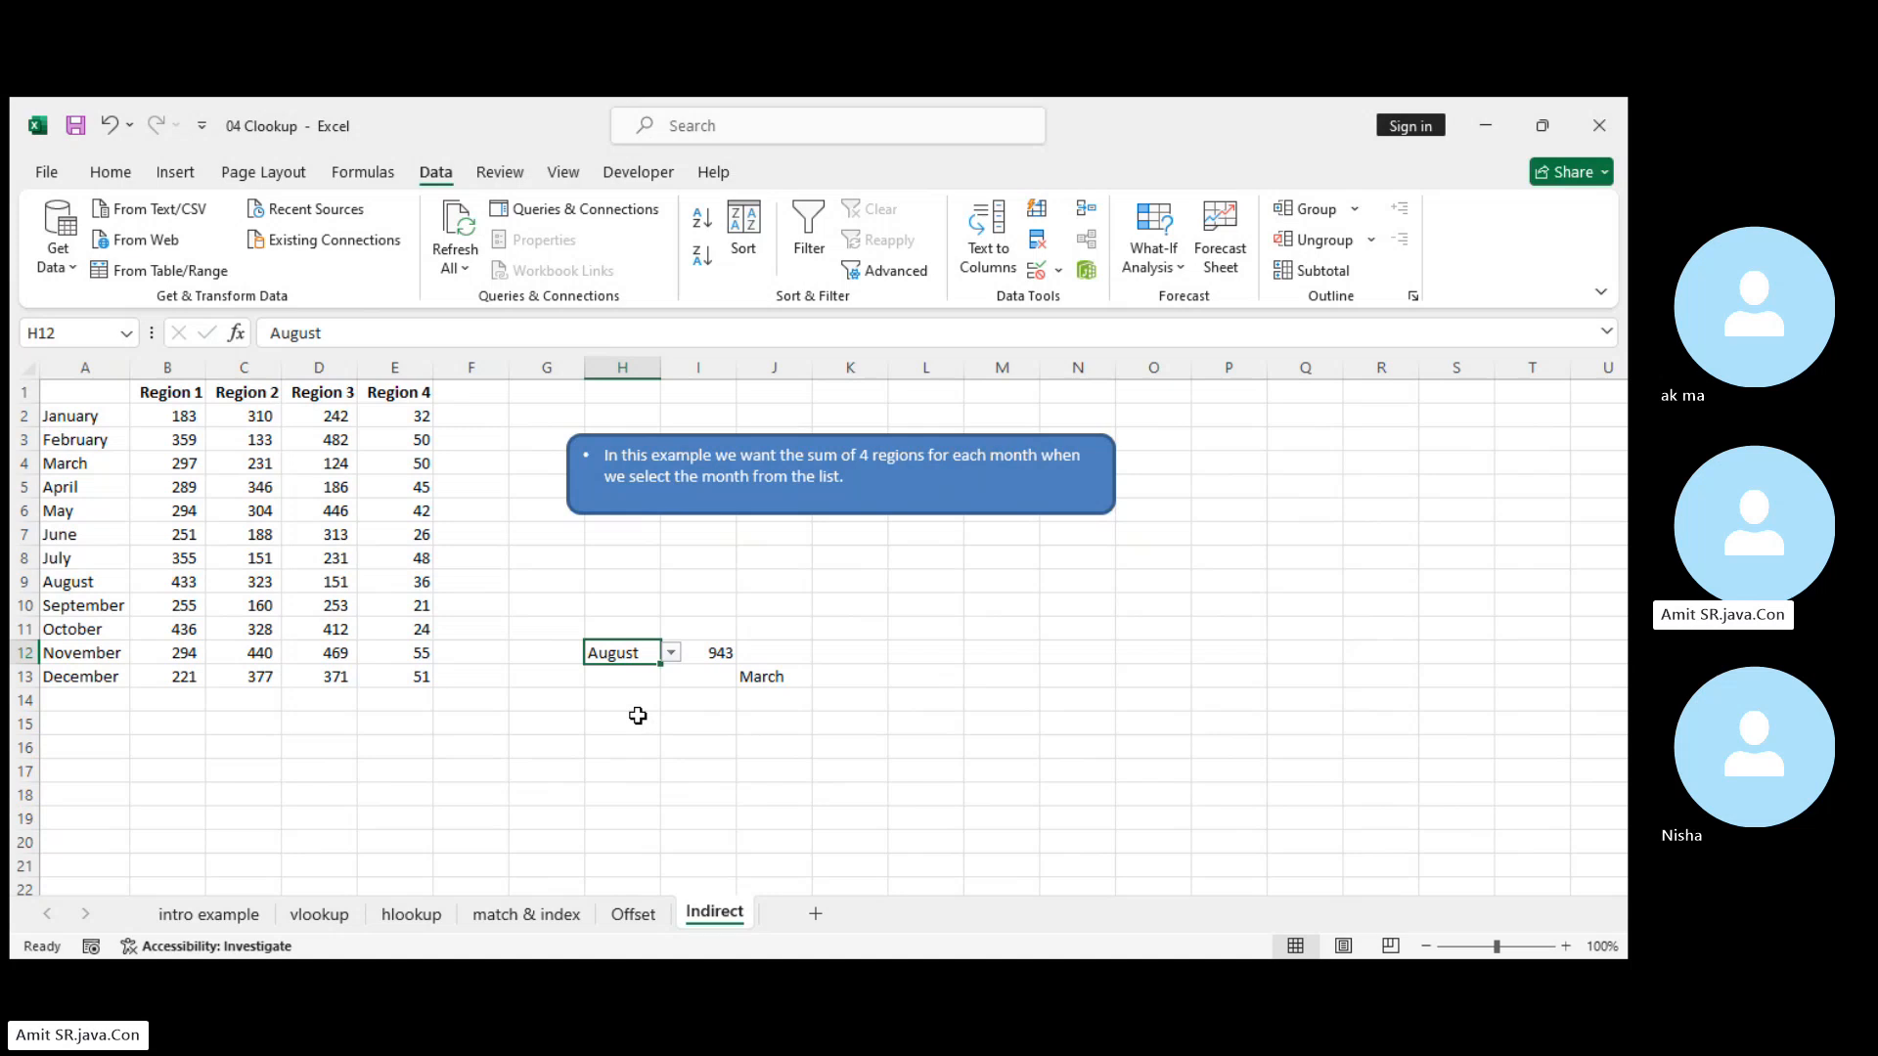
pyautogui.click(719, 652)
pyautogui.click(654, 653)
pyautogui.click(672, 653)
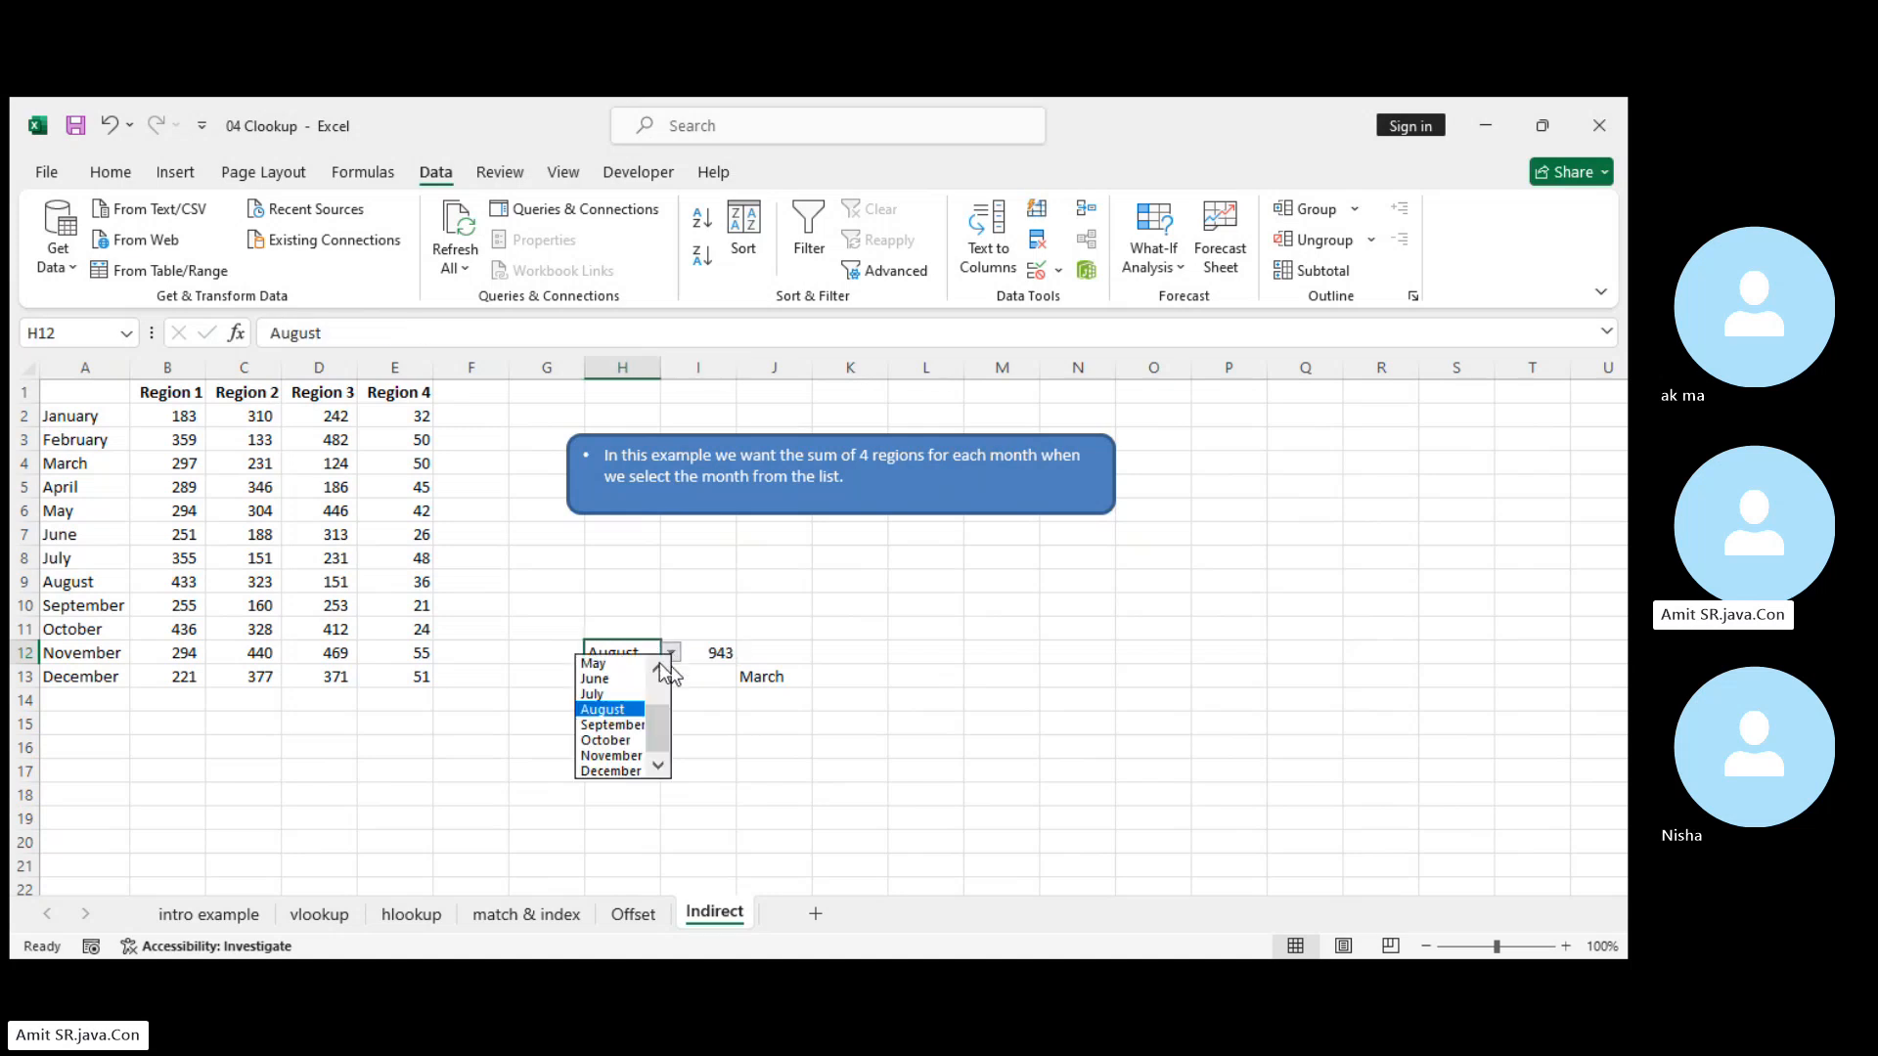
pyautogui.click(643, 750)
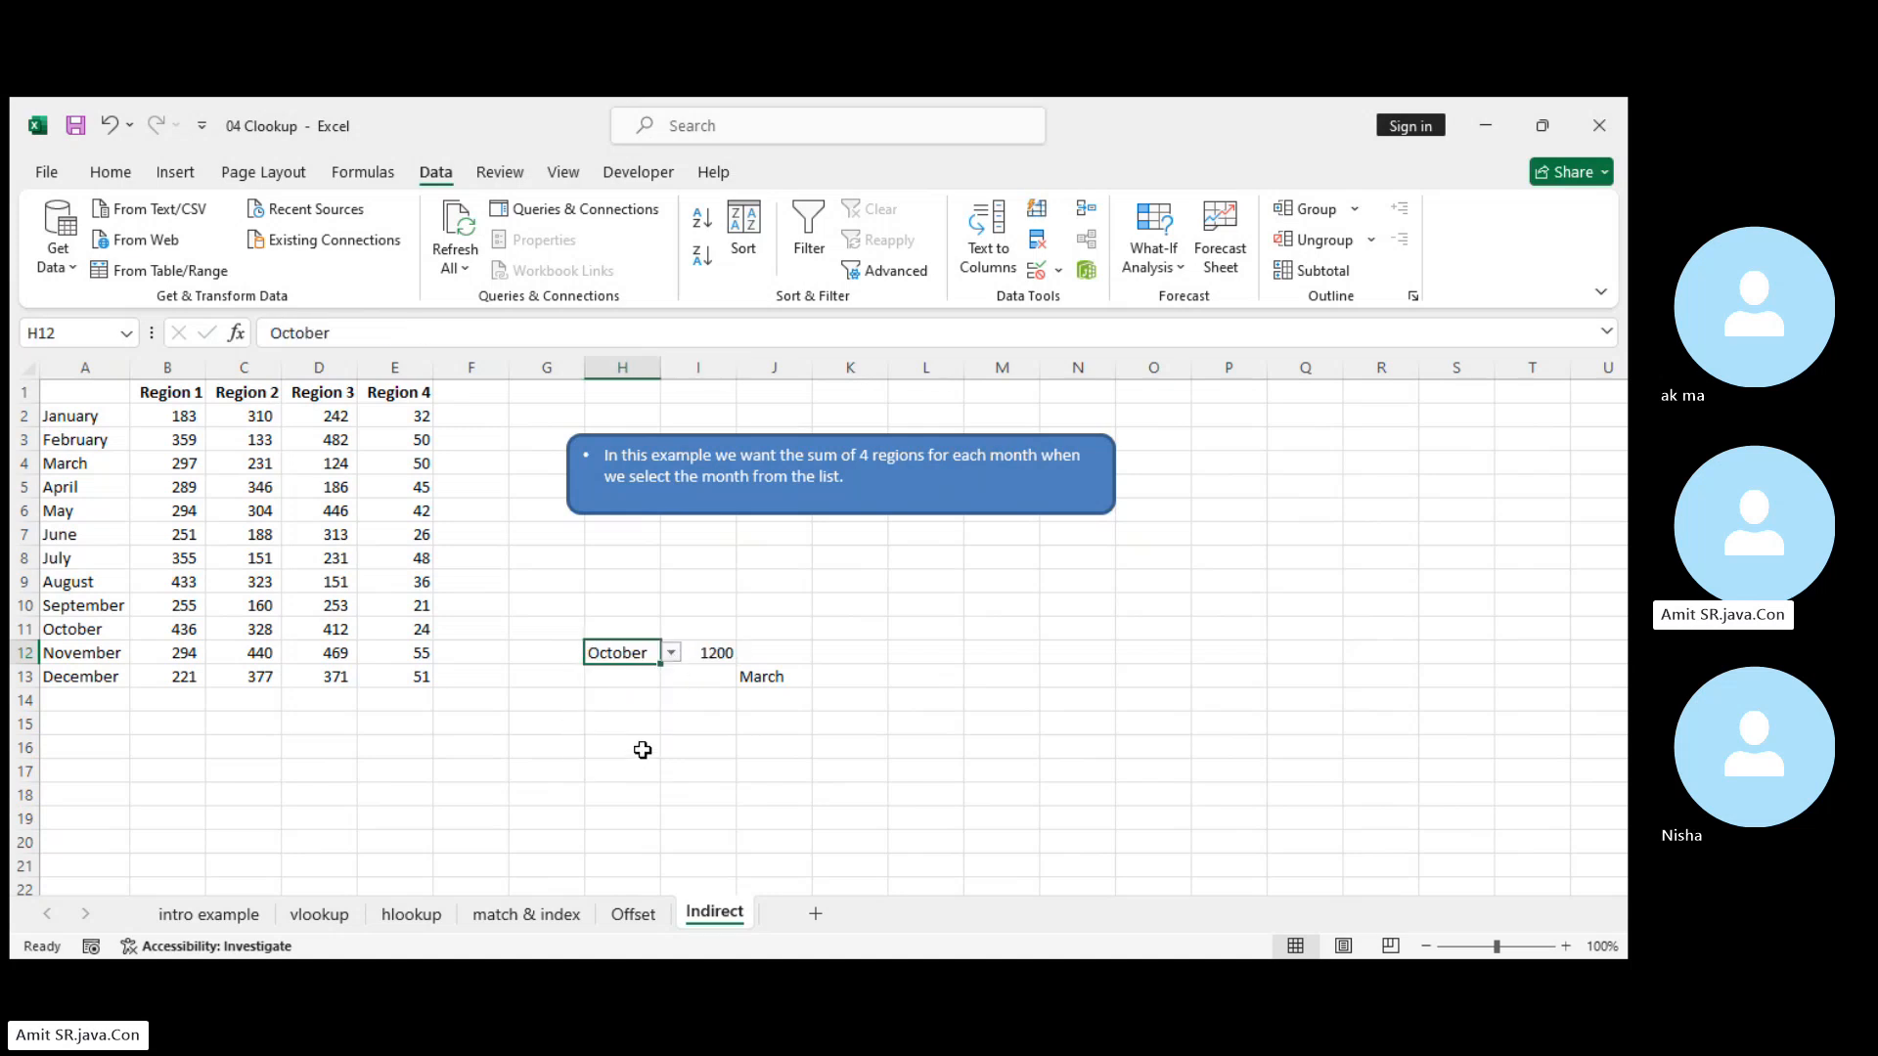
pyautogui.click(719, 653)
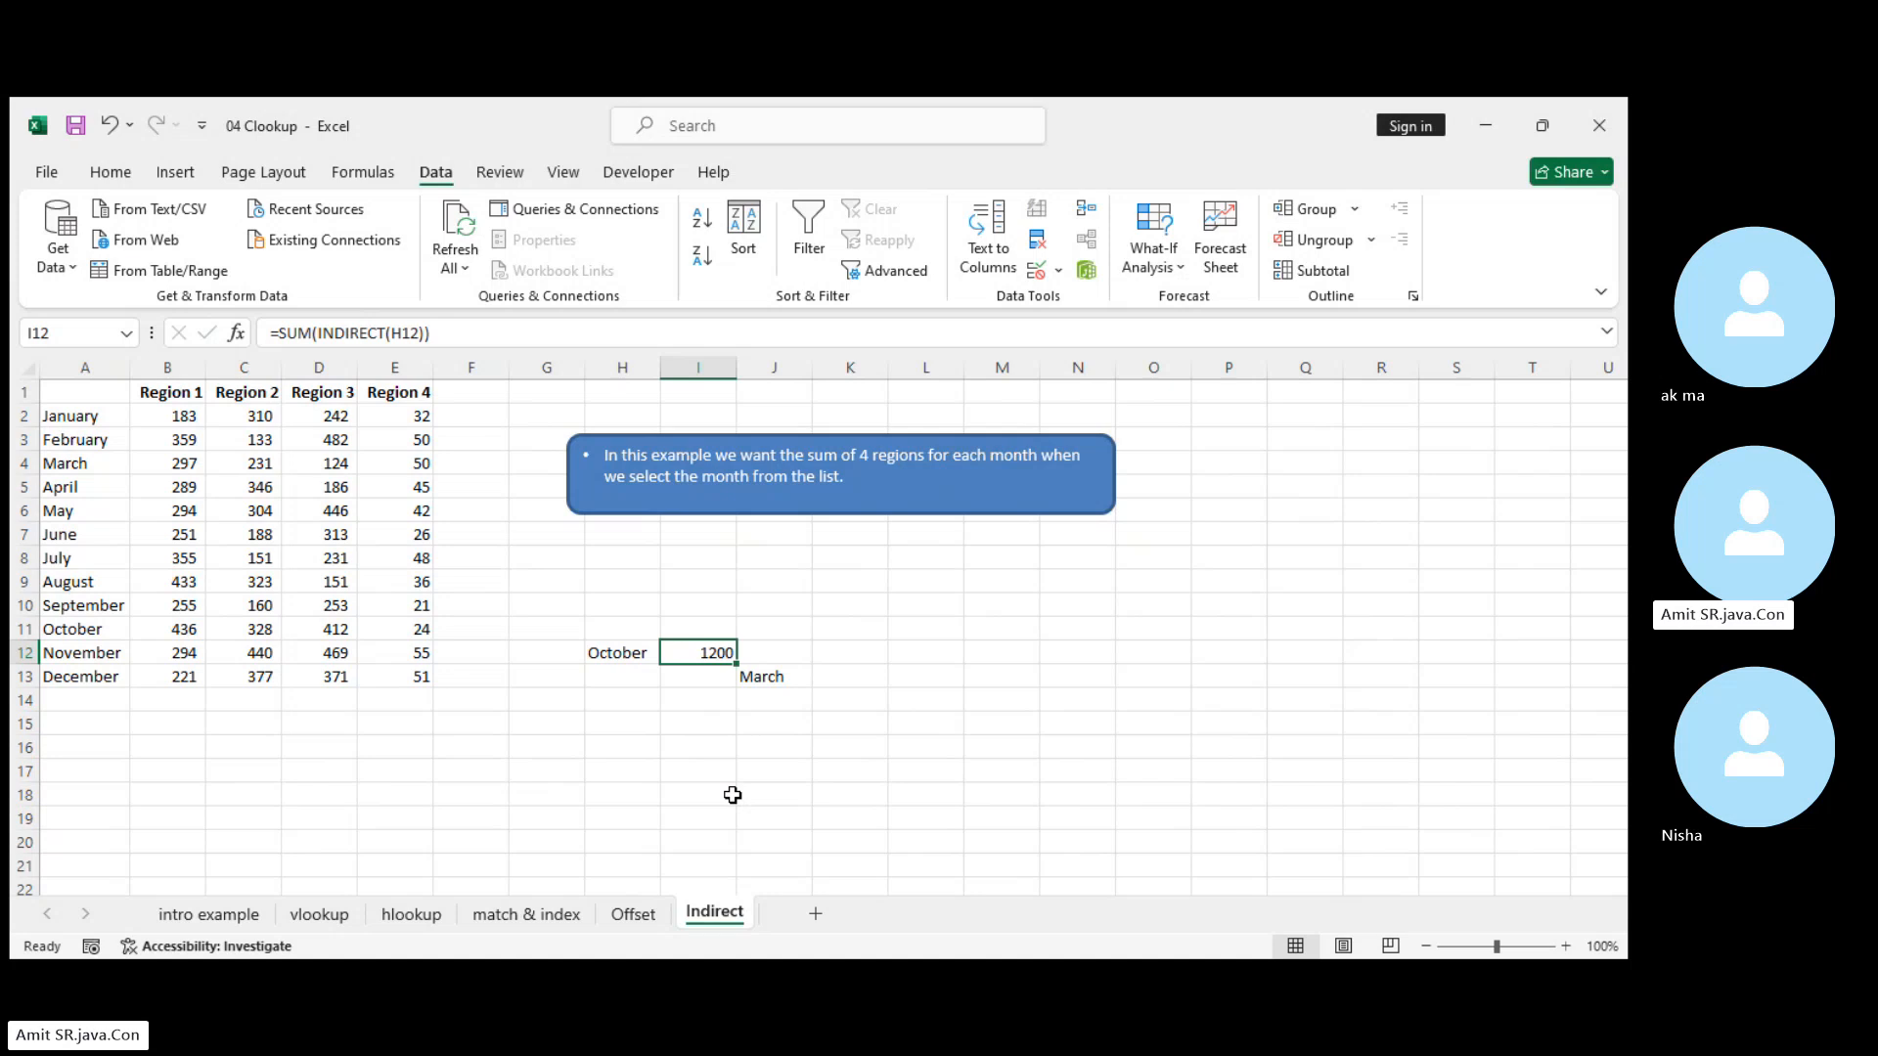
# Enter the formula =SUM(INDIRECT(J13)) in cell K13 to total the four regions for the month in J13
pyautogui.click(839, 682)
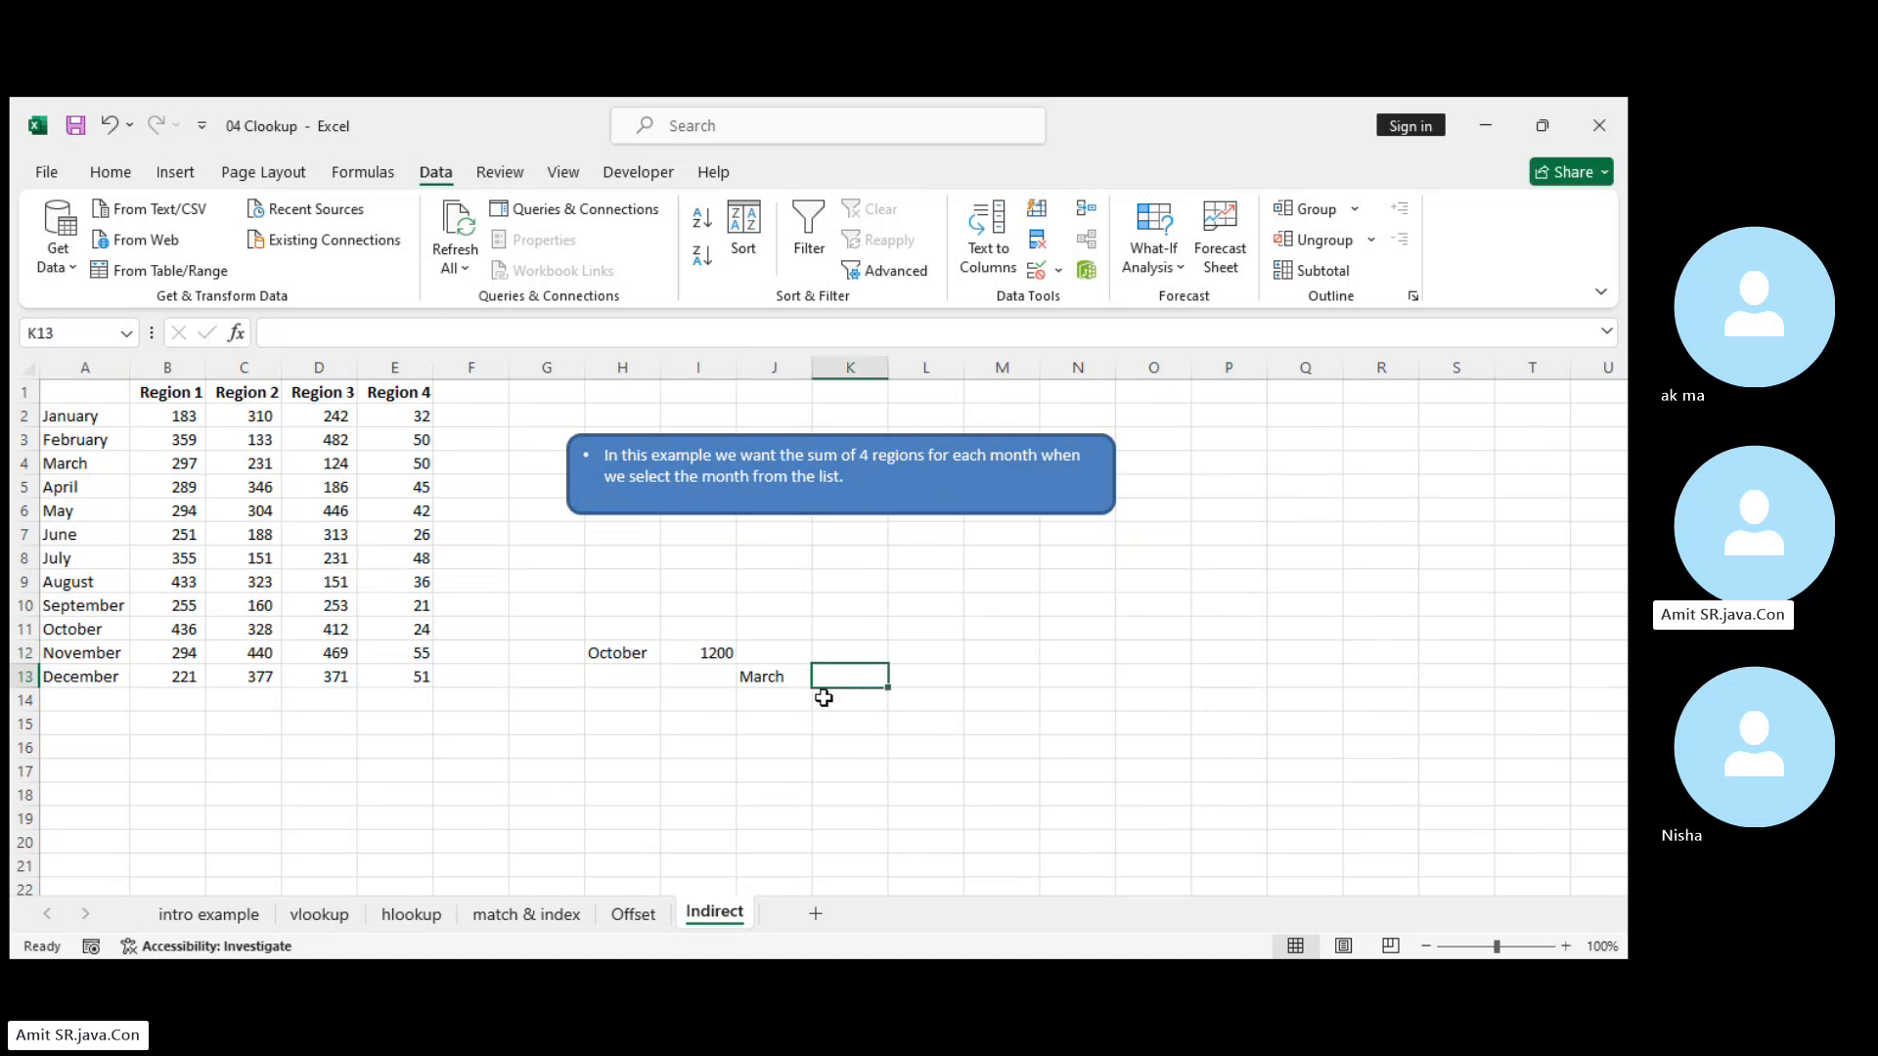
pyautogui.write('=s')
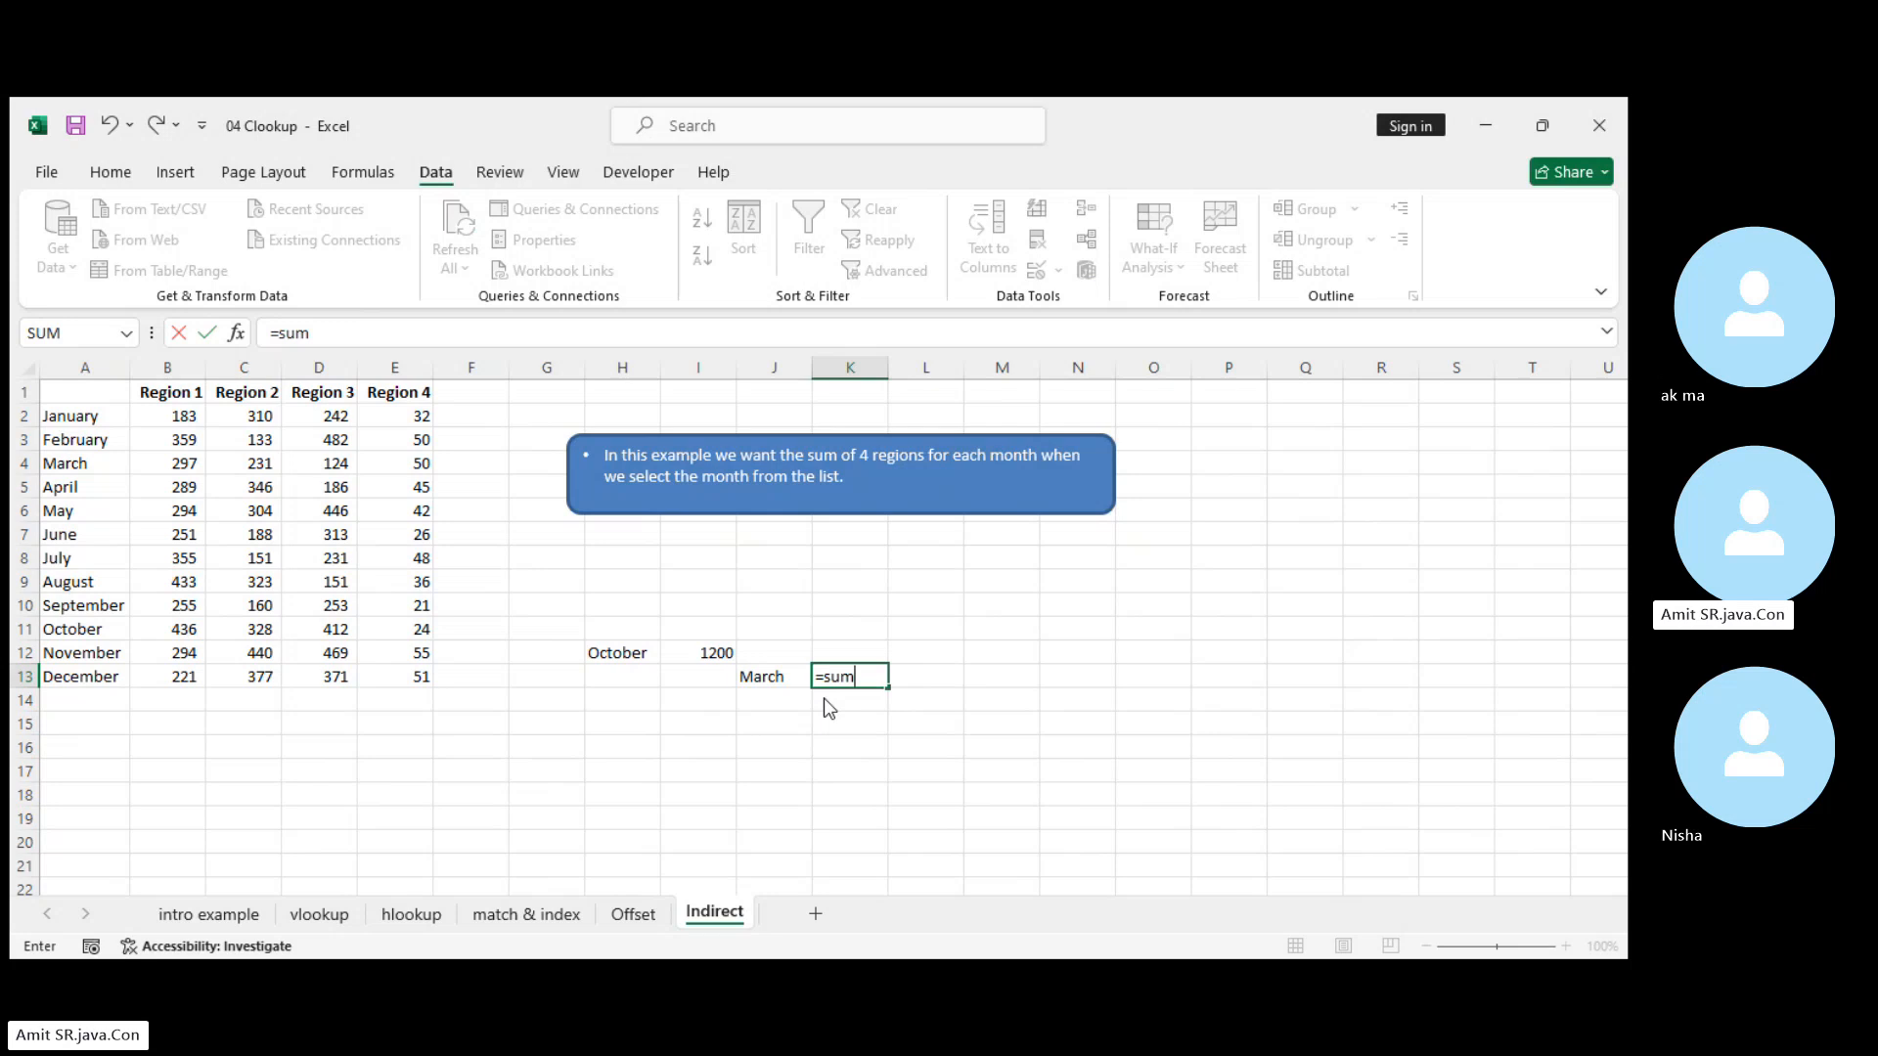
pyautogui.write('um')
pyautogui.press('Tab')
pyautogui.write('indi')
pyautogui.press('Tab')
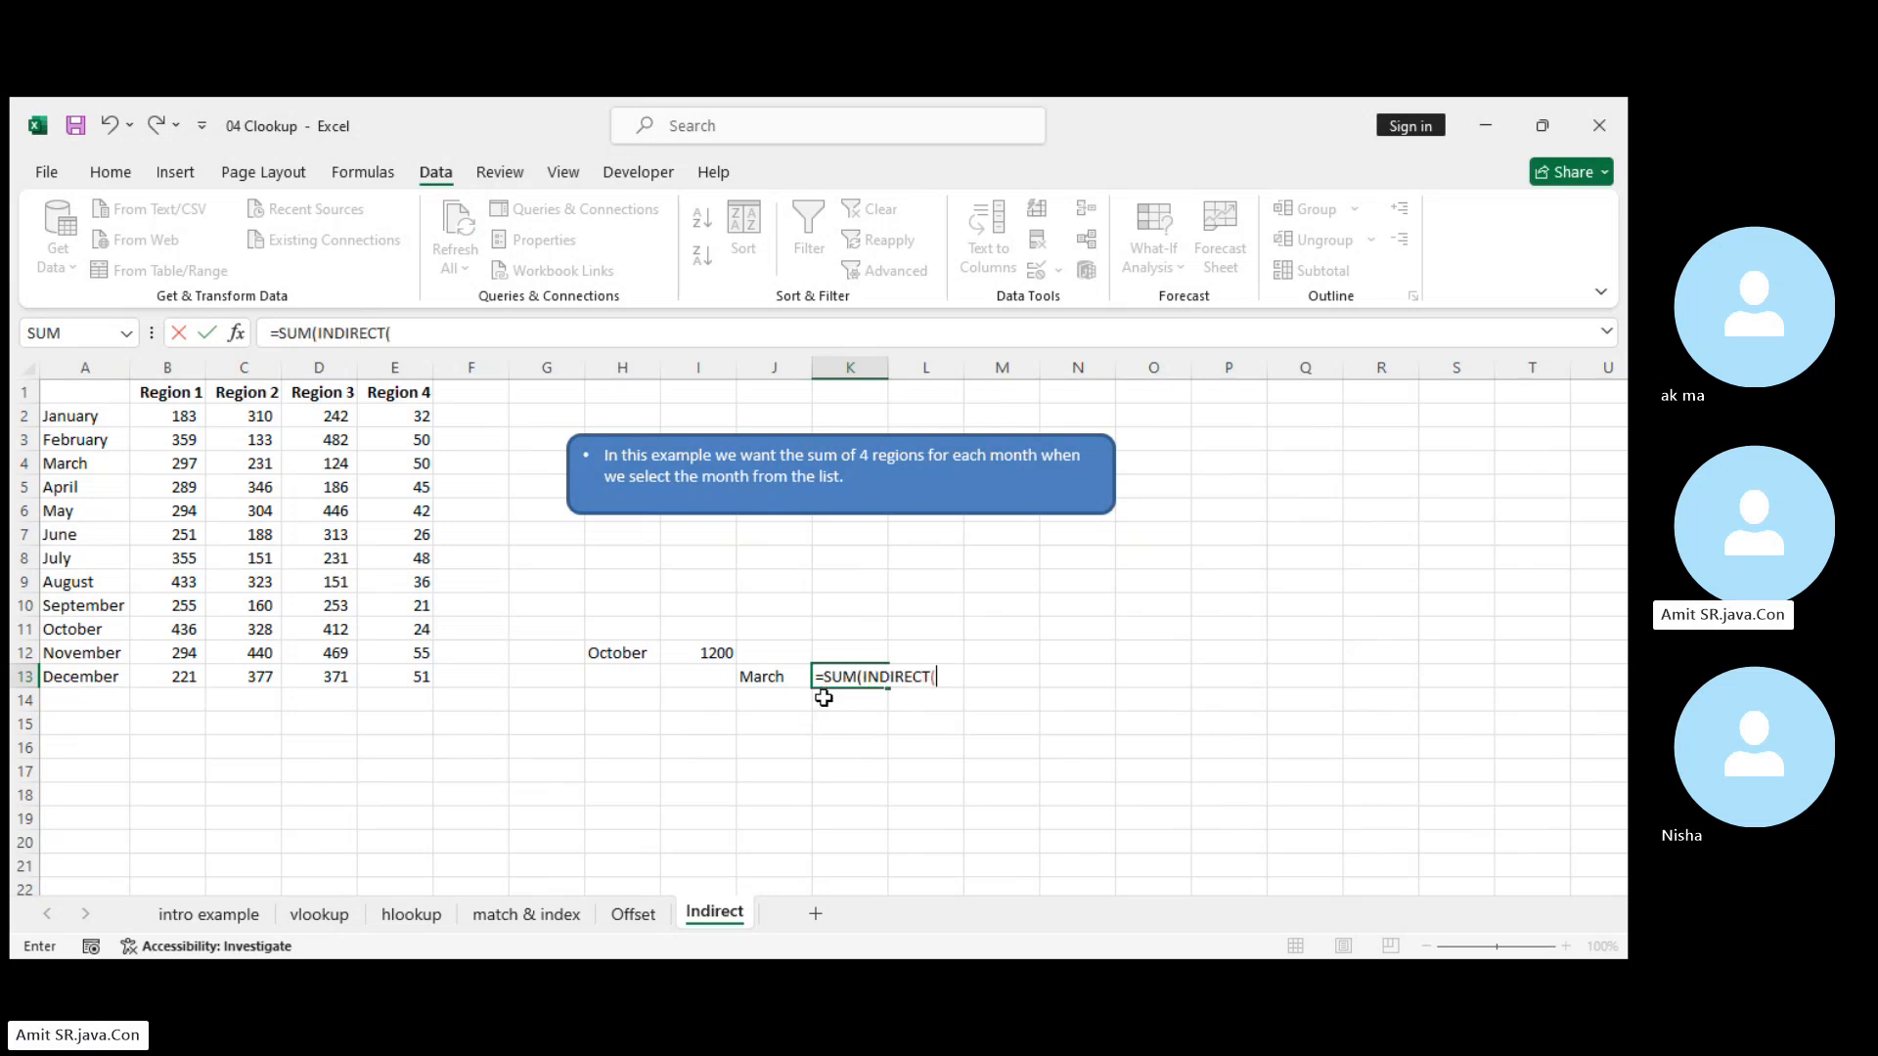
pyautogui.click(770, 678)
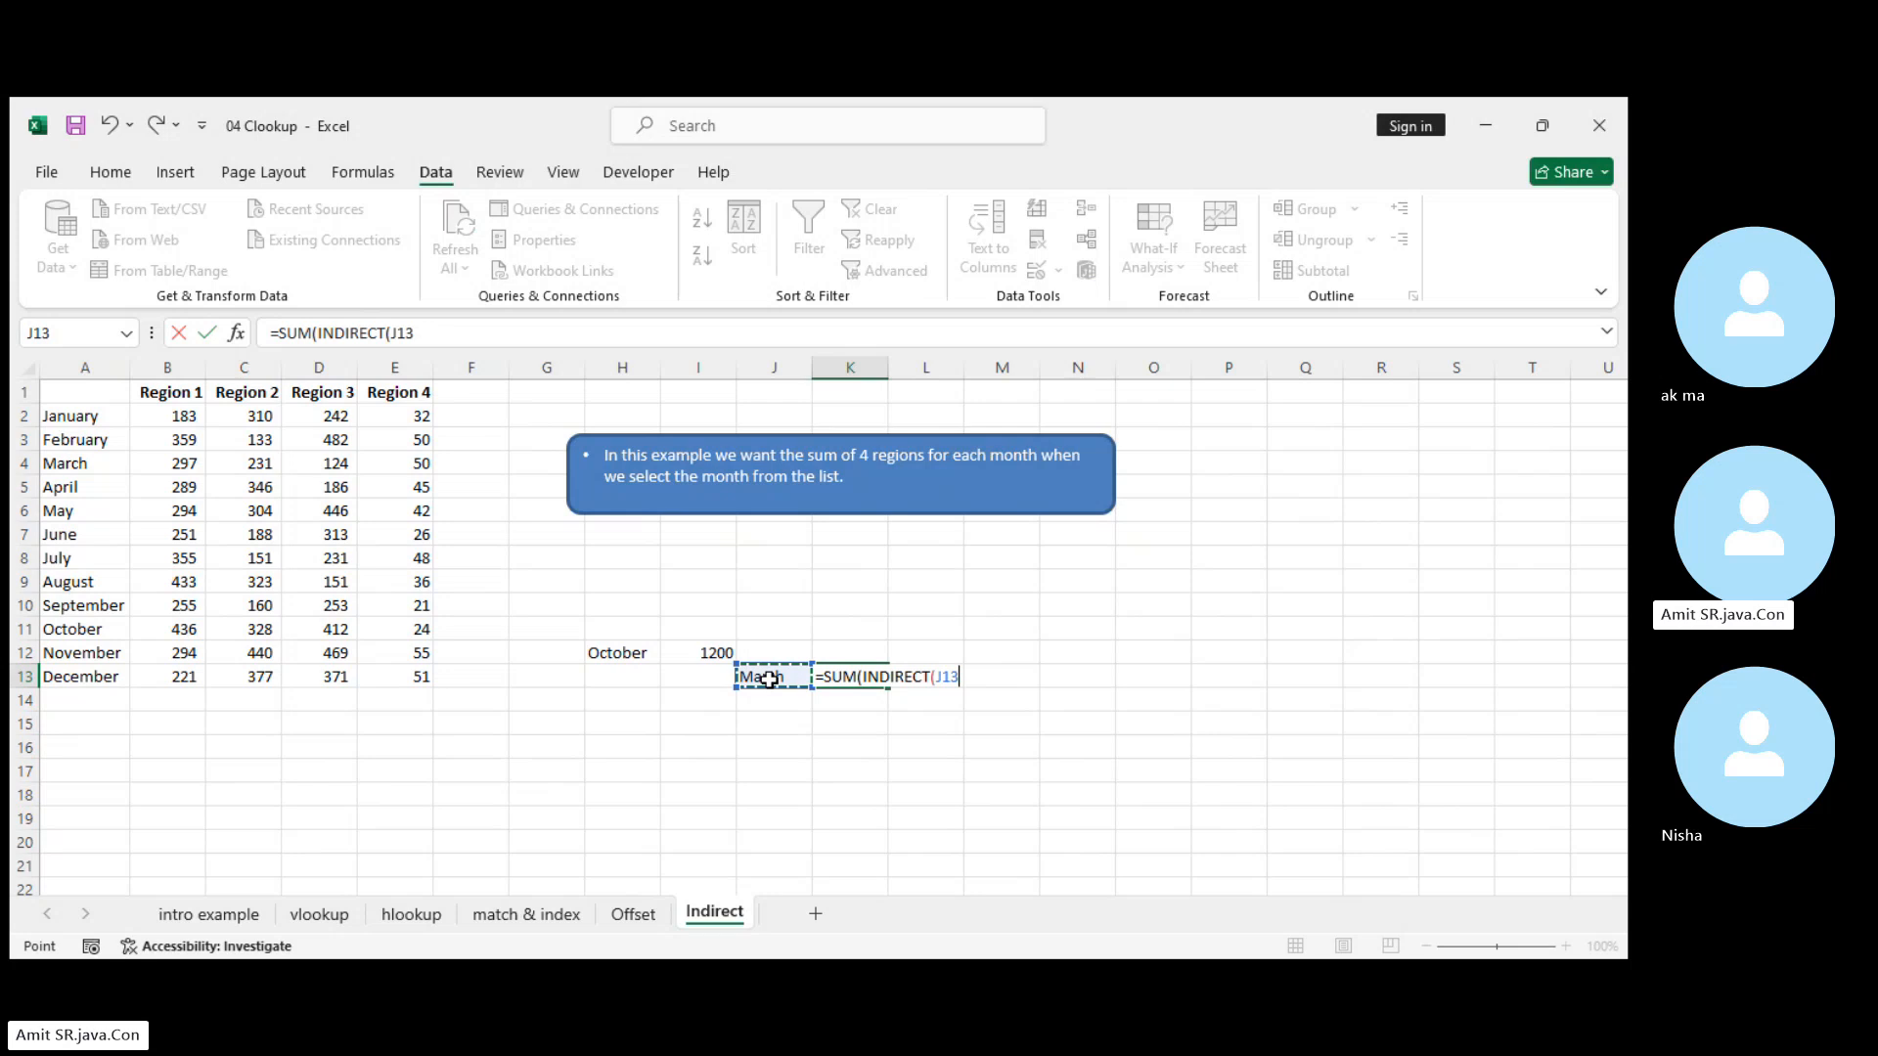
pyautogui.write('))')
pyautogui.press('Return')
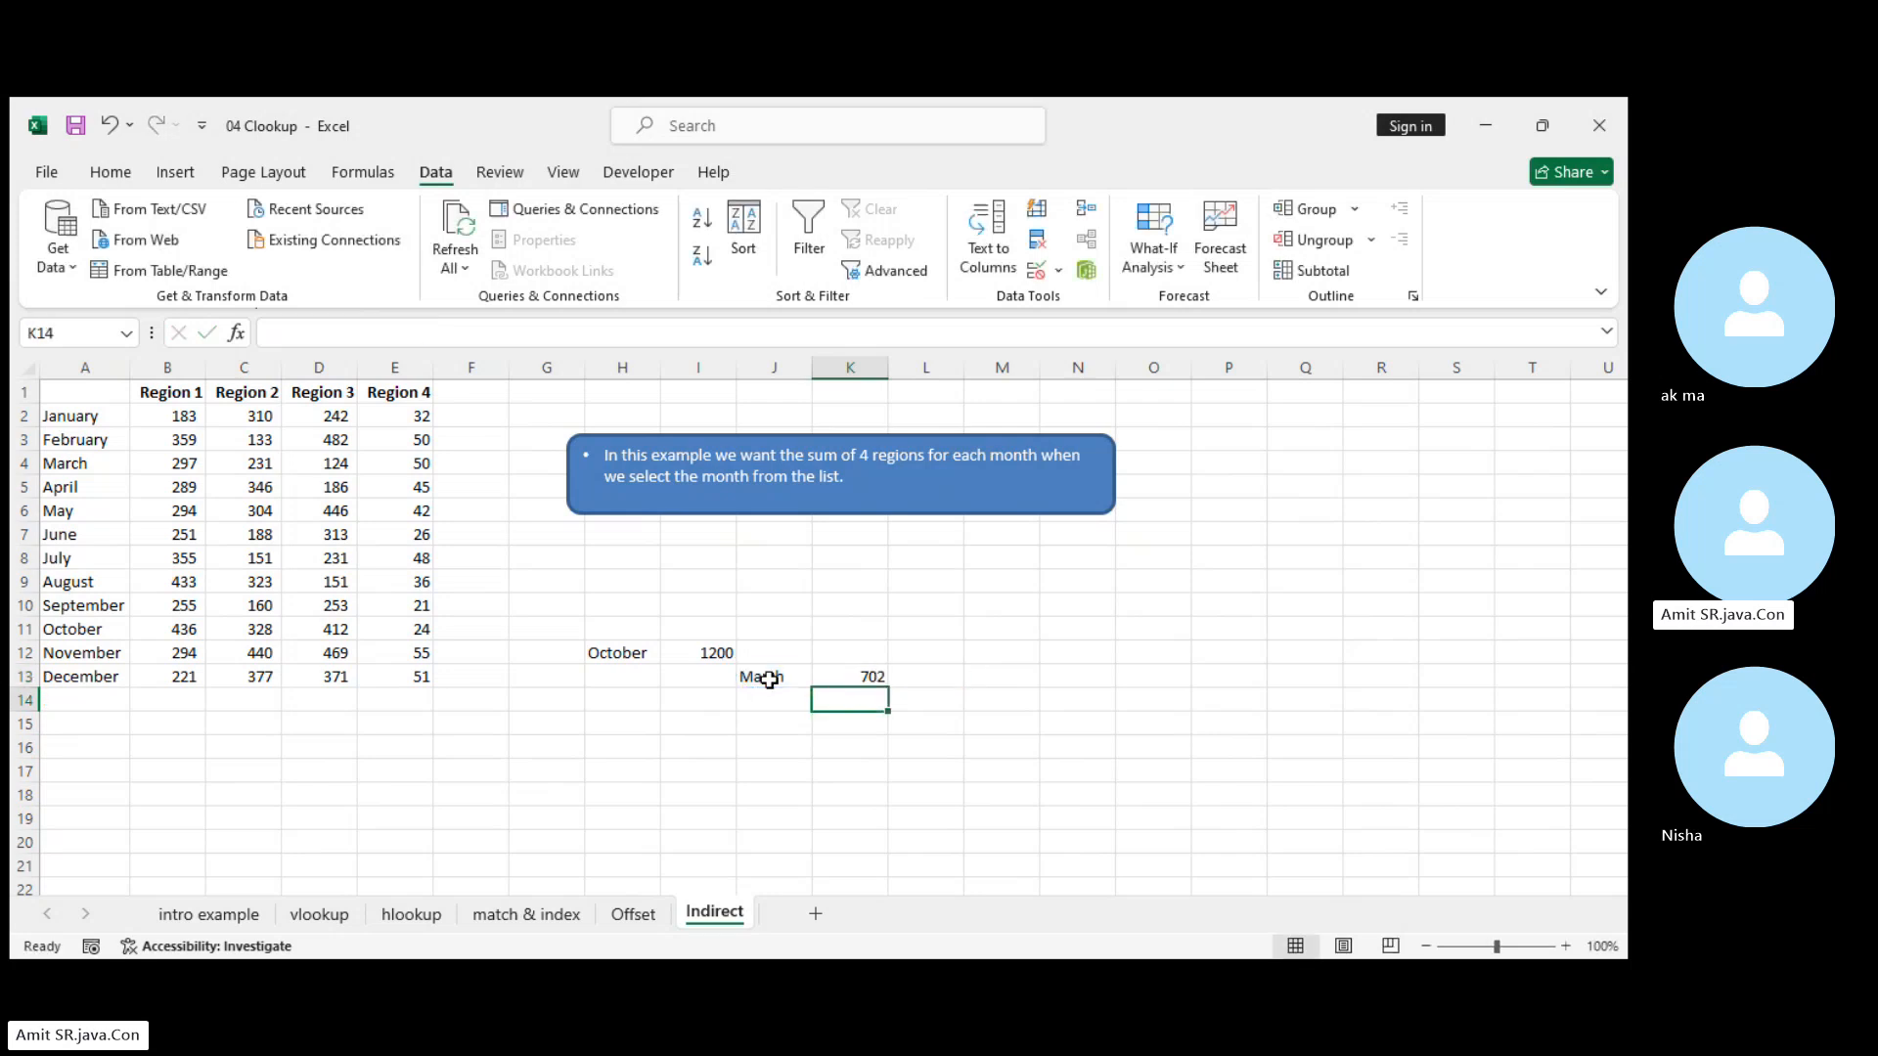
# Test the total in K13 by choosing May from the month list in J13
pyautogui.click(769, 677)
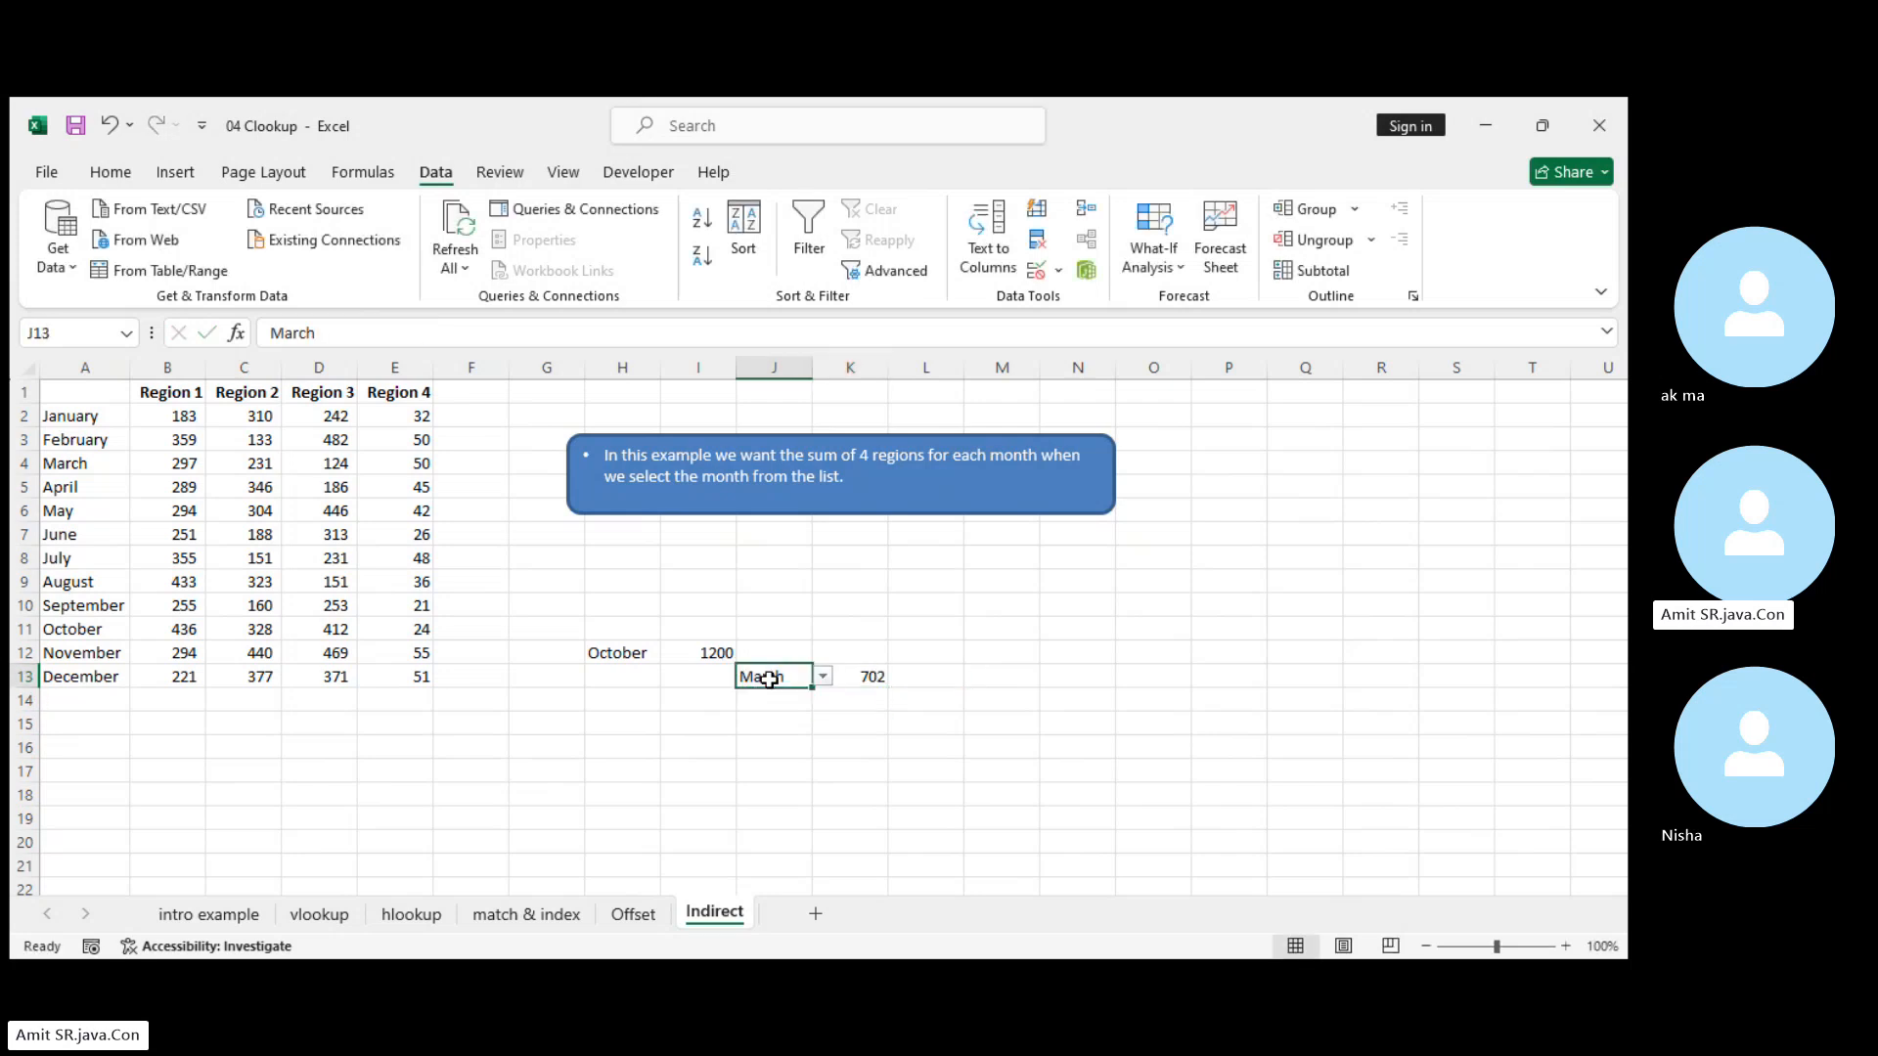
pyautogui.click(823, 676)
pyautogui.click(780, 720)
pyautogui.click(939, 981)
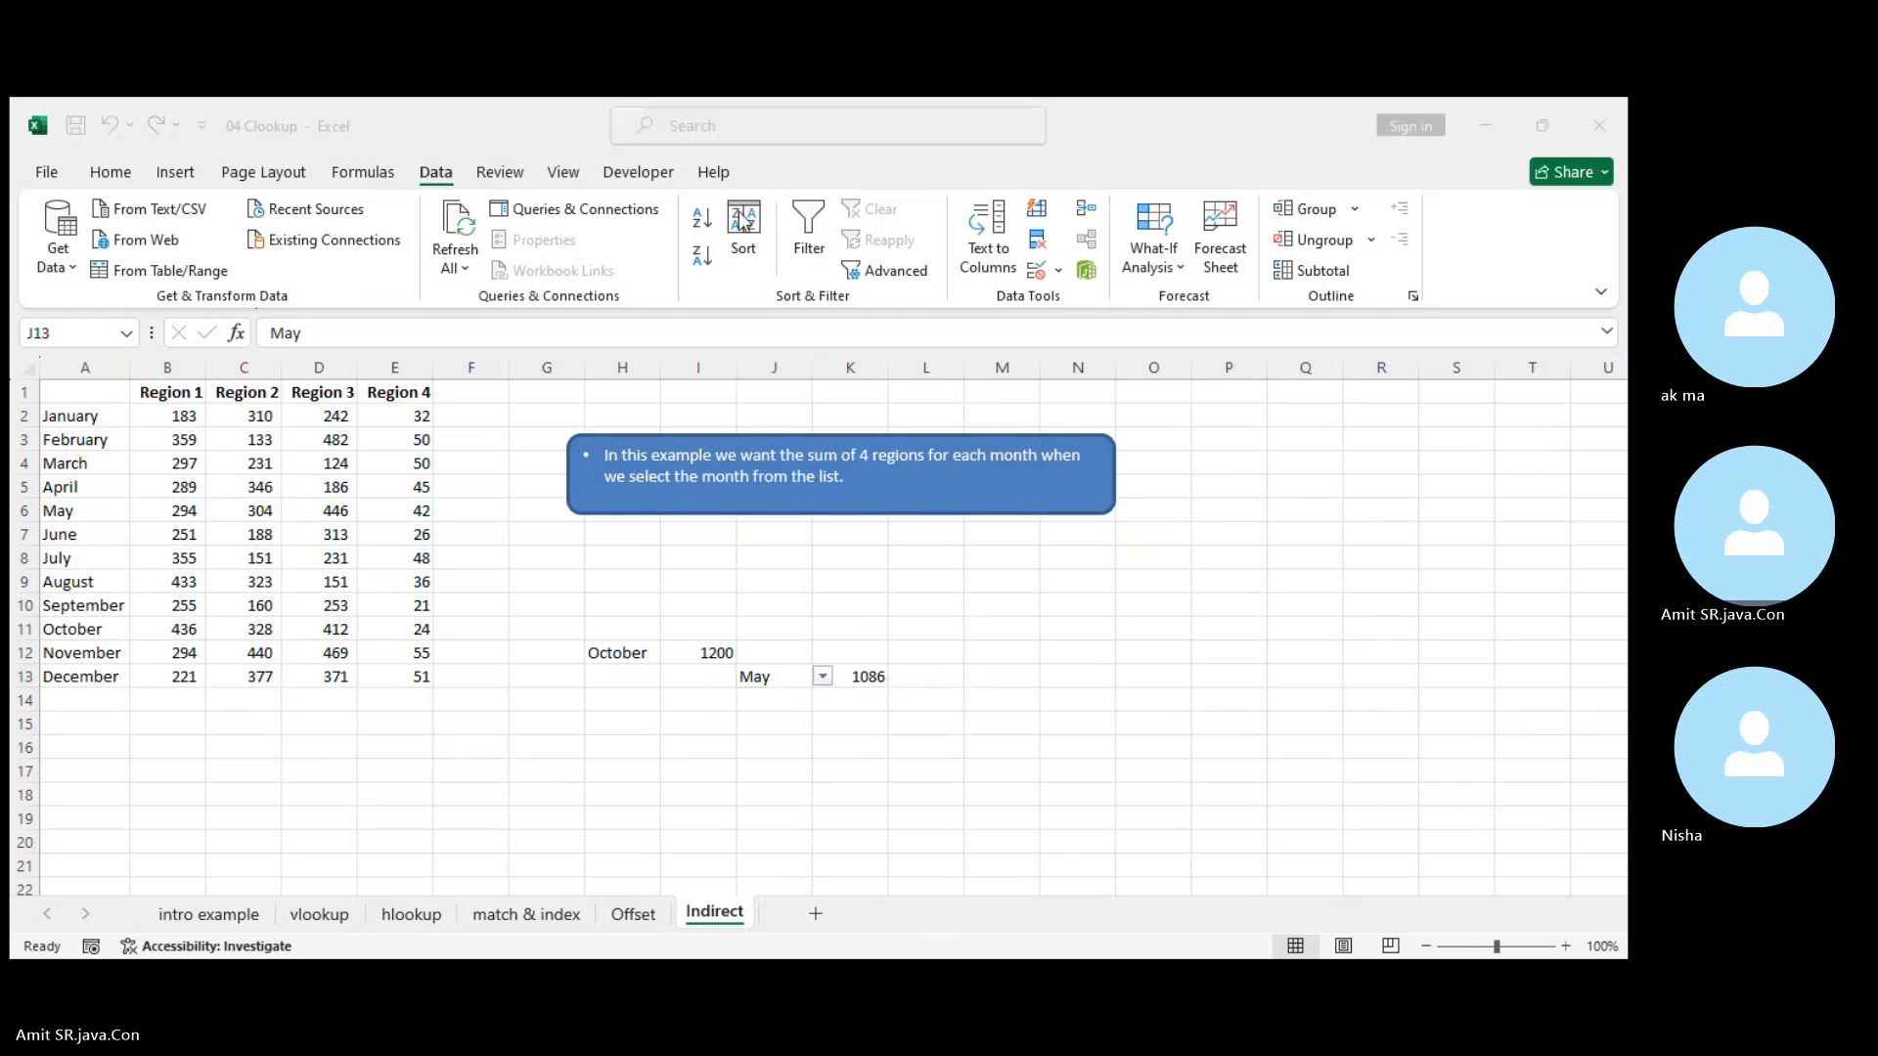